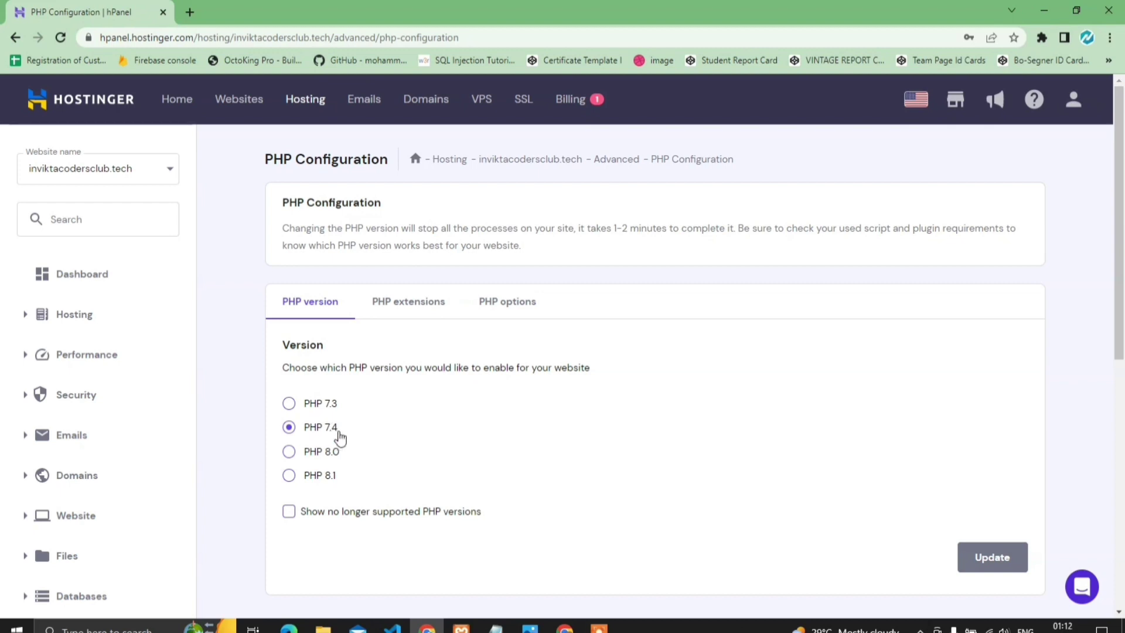
Step: Return from PHP Configuration to the website's hosting Dashboard in hPanel
{"action": "left_click", "coordinate": [113, 283]}
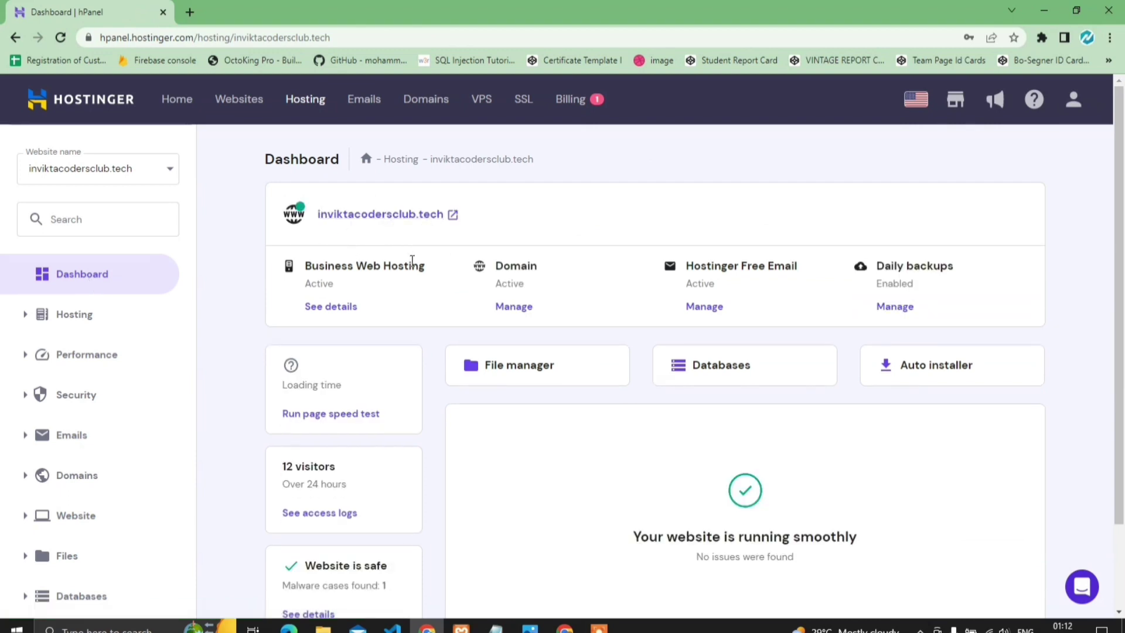
Step: Extract the 1258545-MTS archive on the desktop into a 1258545-MTS folder
{"action": "left_click", "coordinate": [1044, 10]}
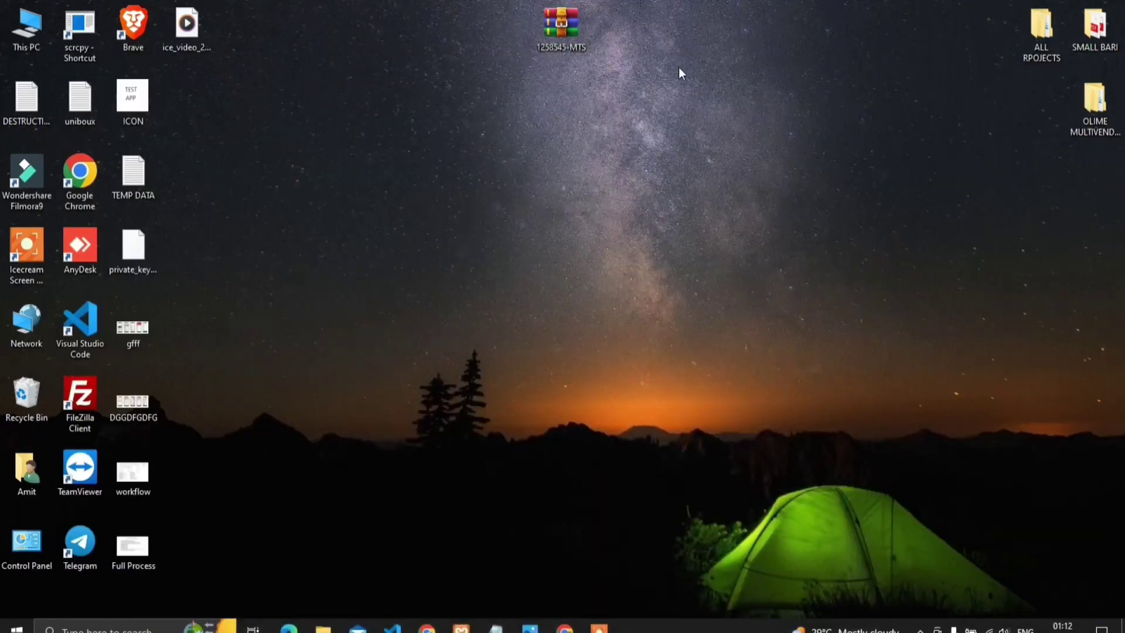
{"action": "right_click", "coordinate": [561, 44]}
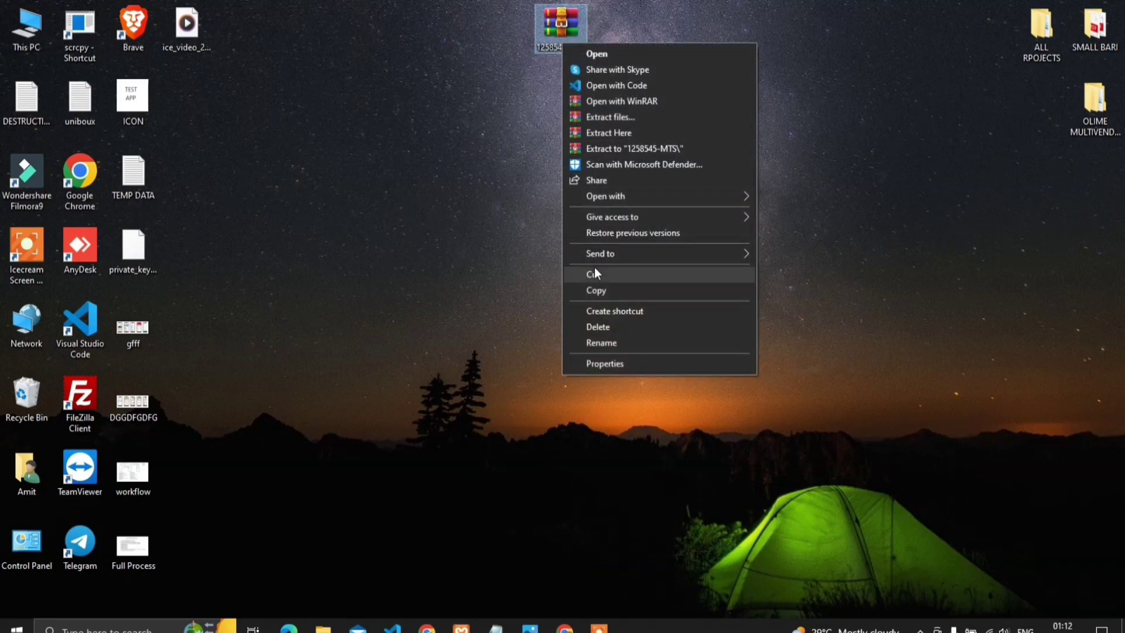
{"action": "left_click", "coordinate": [616, 149]}
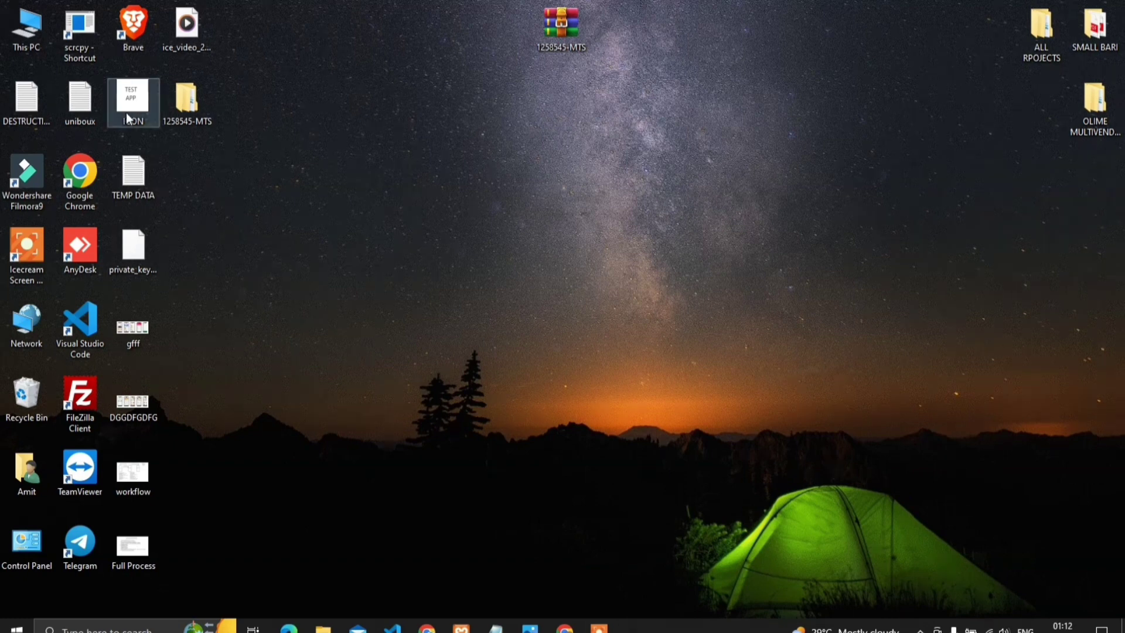
{"action": "left_click_drag", "start_coordinate": [216, 115], "coordinate": [597, 136]}
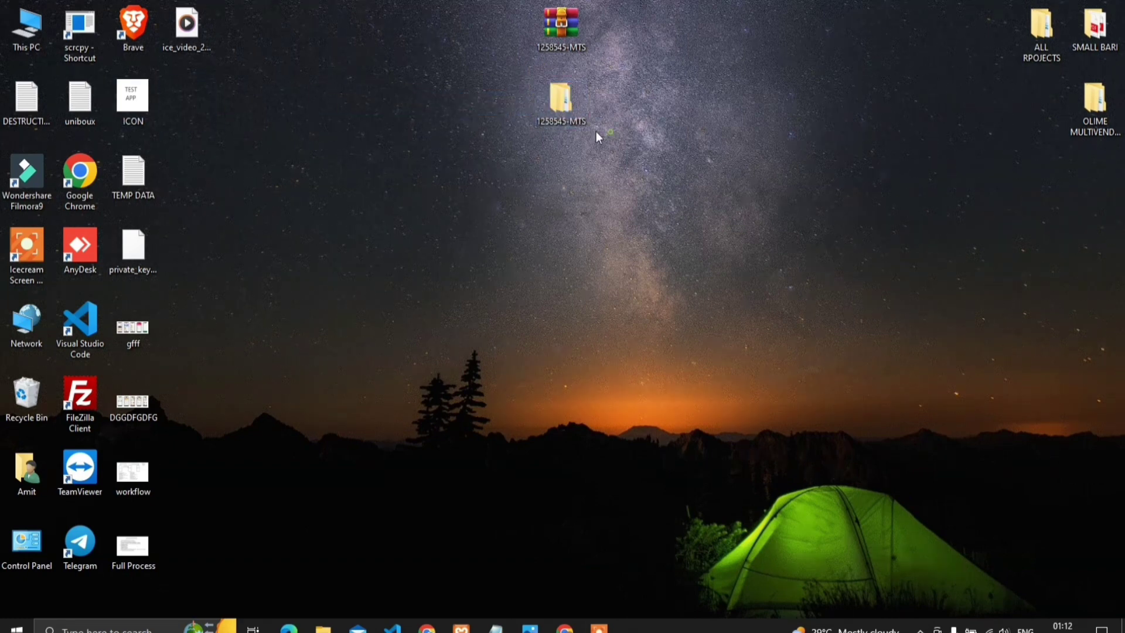
Step: Open the inner 1258545-MTS folder, look over the BACKEND PHP & IONIC archive and DATABASE file, then return to hPanel
{"action": "double_click", "coordinate": [565, 114]}
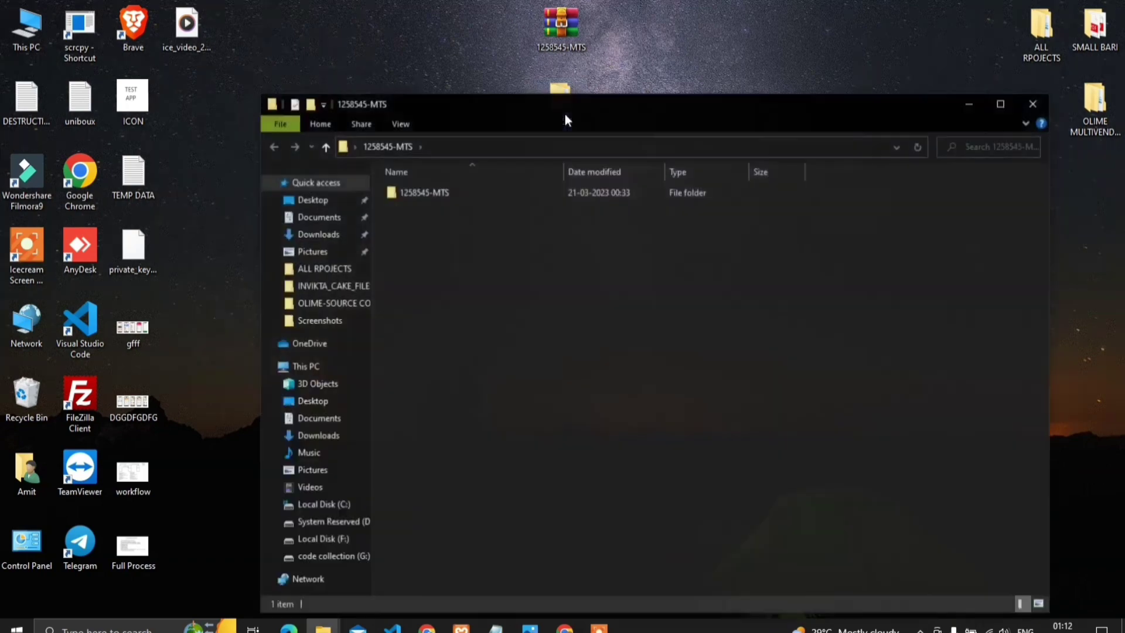
{"action": "double_click", "coordinate": [487, 187]}
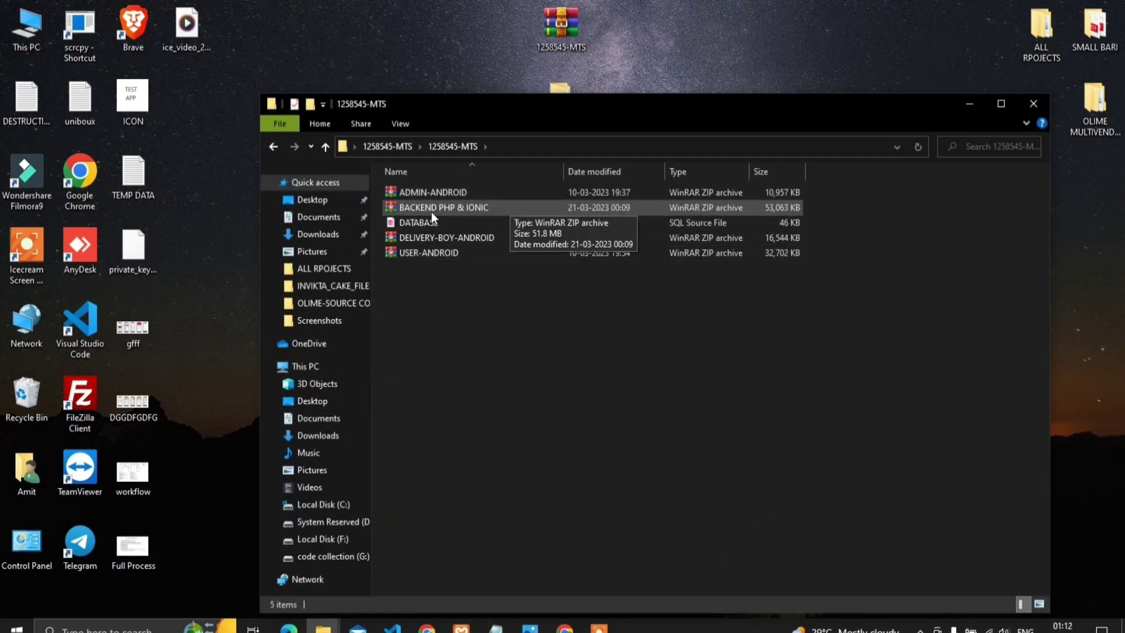
{"action": "left_click", "coordinate": [487, 208]}
{"action": "left_click", "coordinate": [450, 223]}
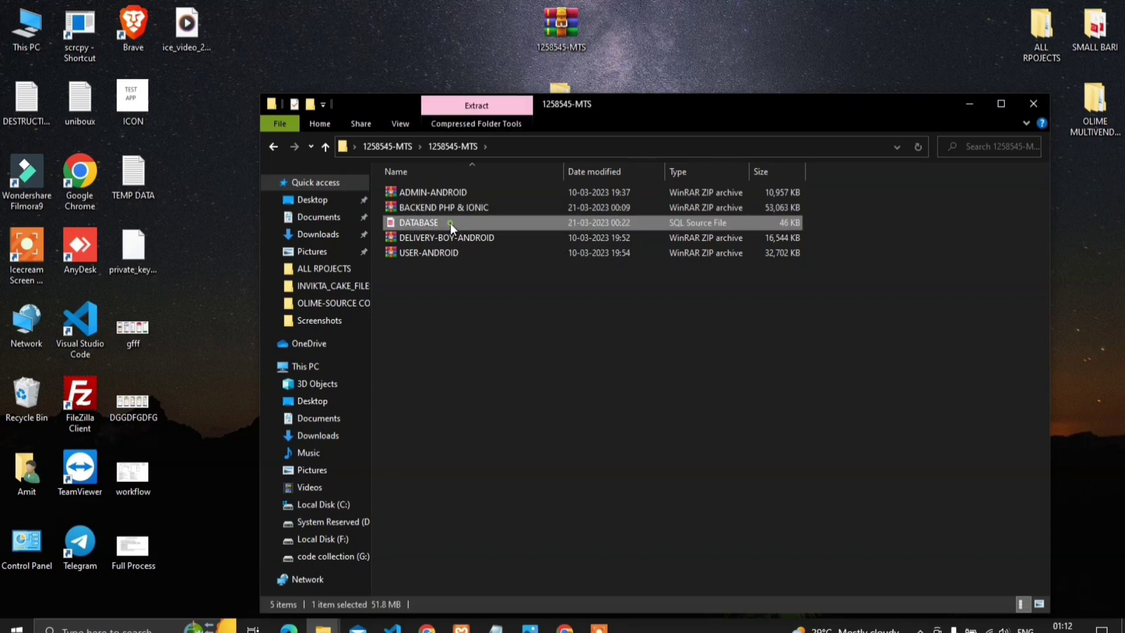
{"action": "left_click", "coordinate": [482, 206]}
{"action": "left_click", "coordinate": [483, 216]}
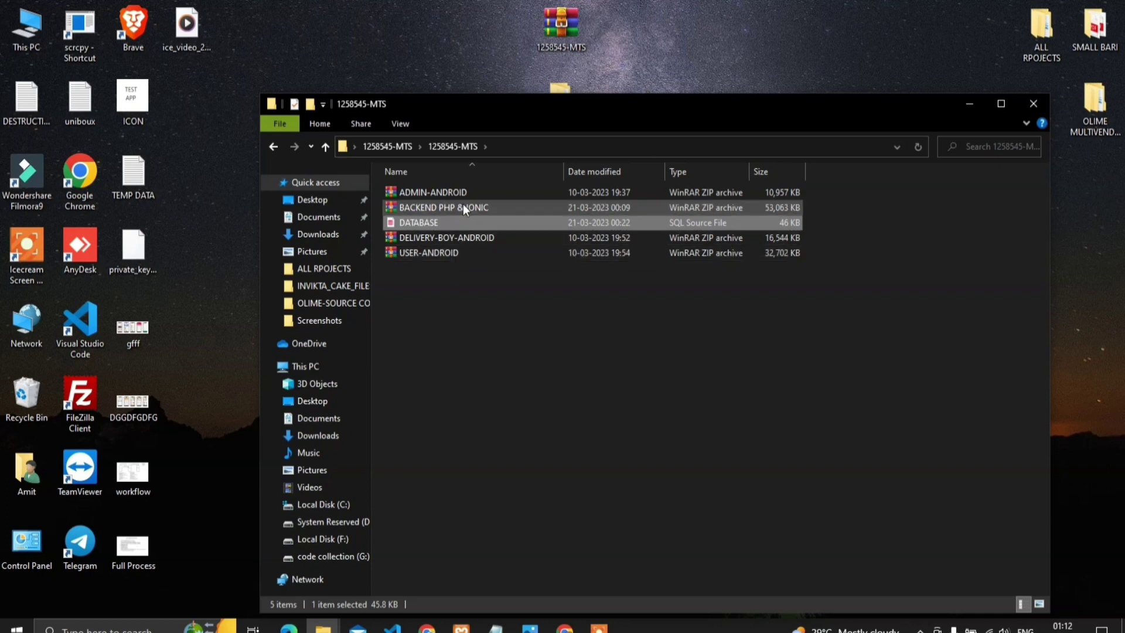
{"action": "left_click", "coordinate": [414, 208]}
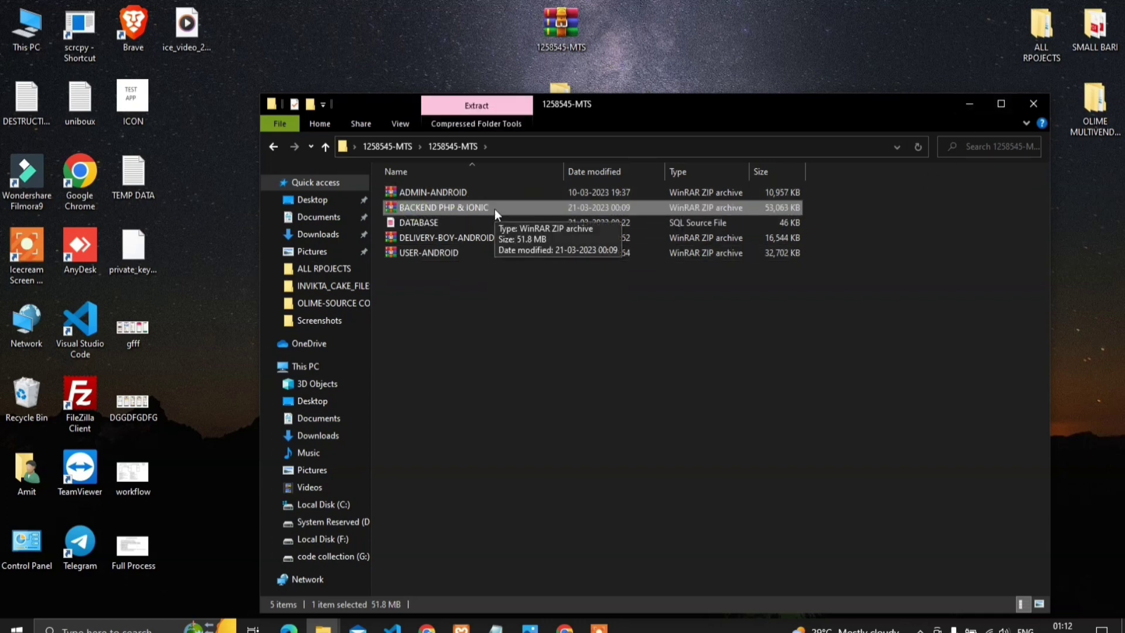
{"action": "key", "text": "alt+Tab"}
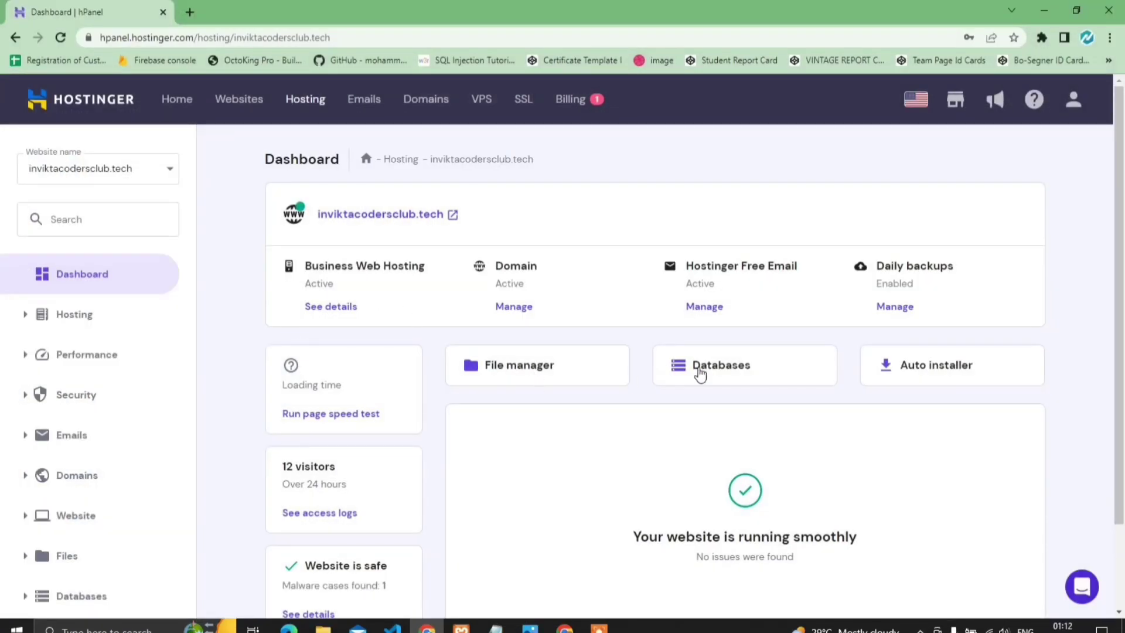
Step: Close the extracted folder window and open the site's File manager showing public_html
{"action": "left_click", "coordinate": [1044, 10]}
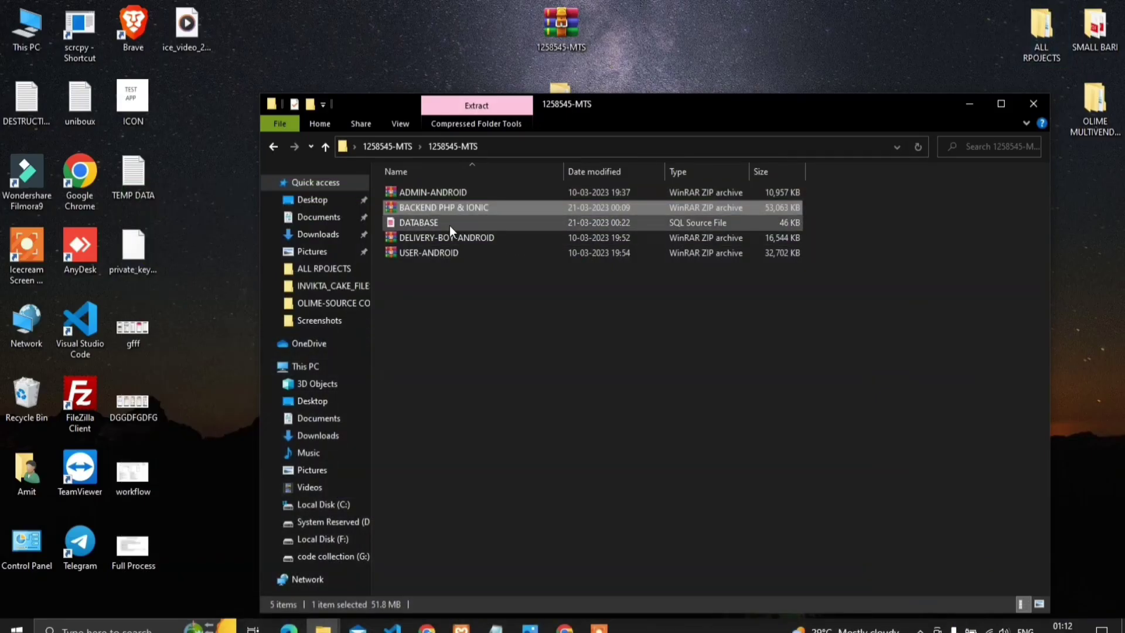
{"action": "left_click", "coordinate": [1031, 105]}
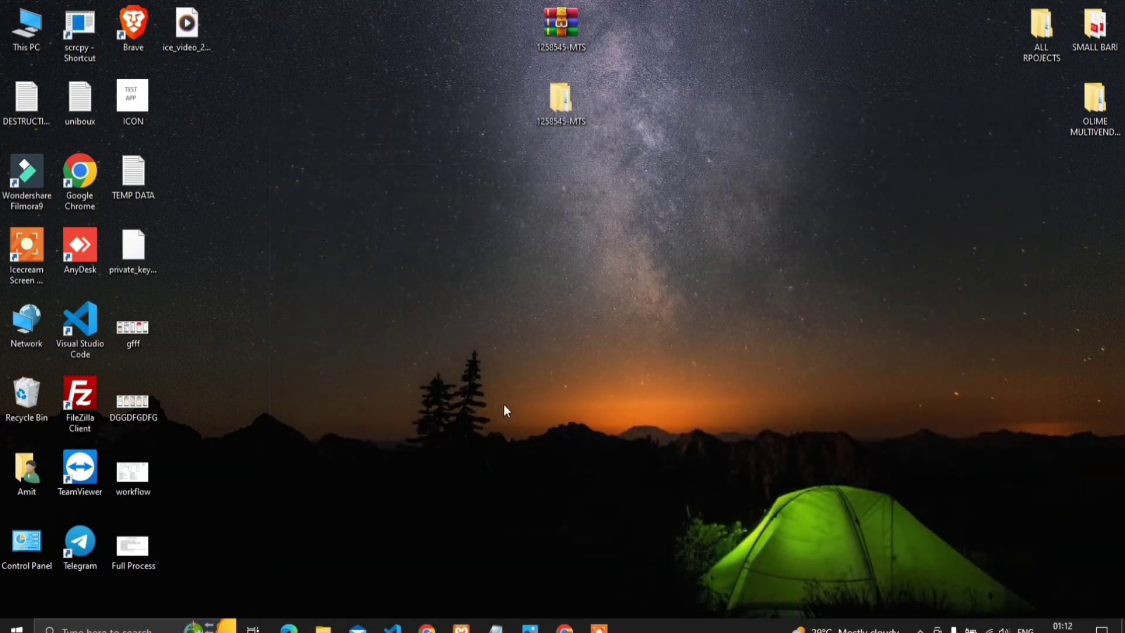
{"action": "left_click", "coordinate": [427, 628]}
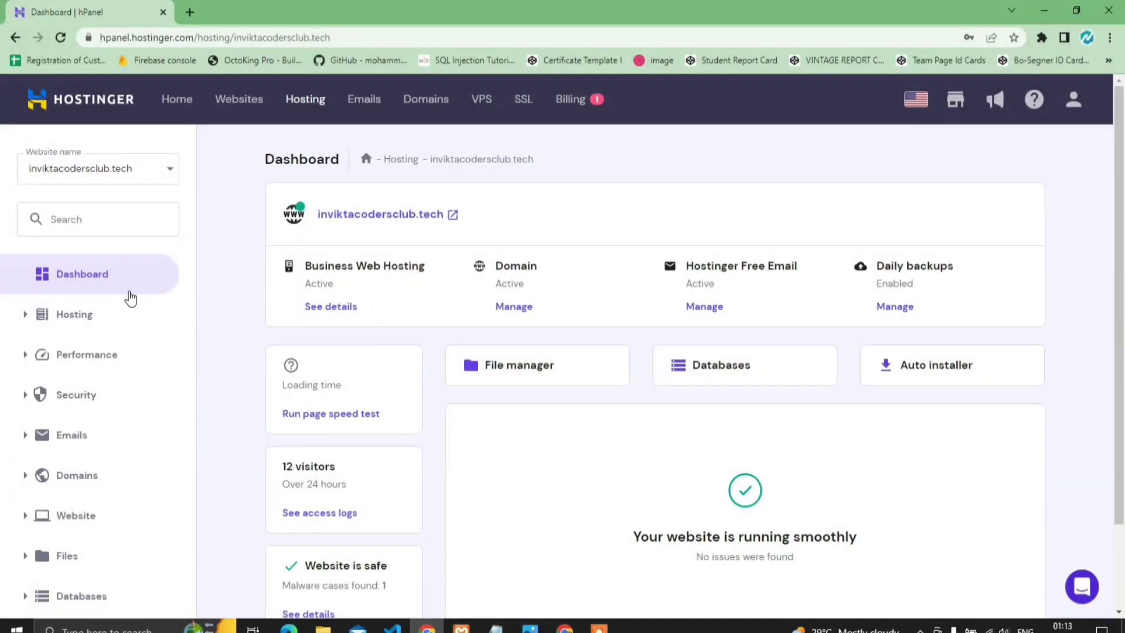
{"action": "left_click", "coordinate": [532, 373]}
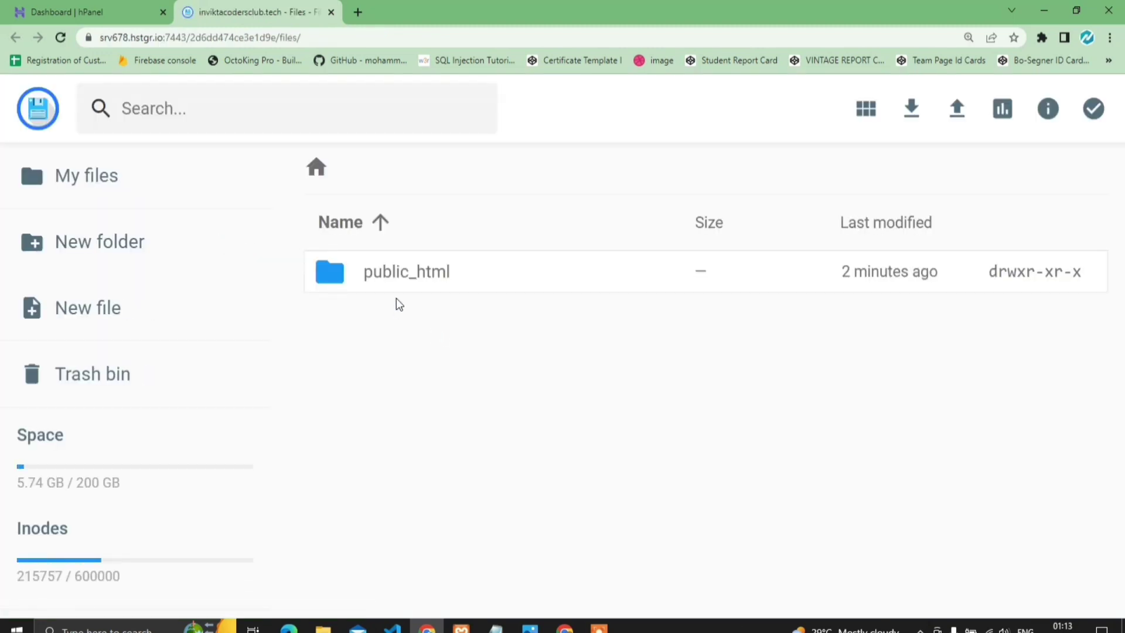
Step: Delete default.php from the public_html folder
{"action": "double_click", "coordinate": [404, 282]}
{"action": "left_click", "coordinate": [432, 280]}
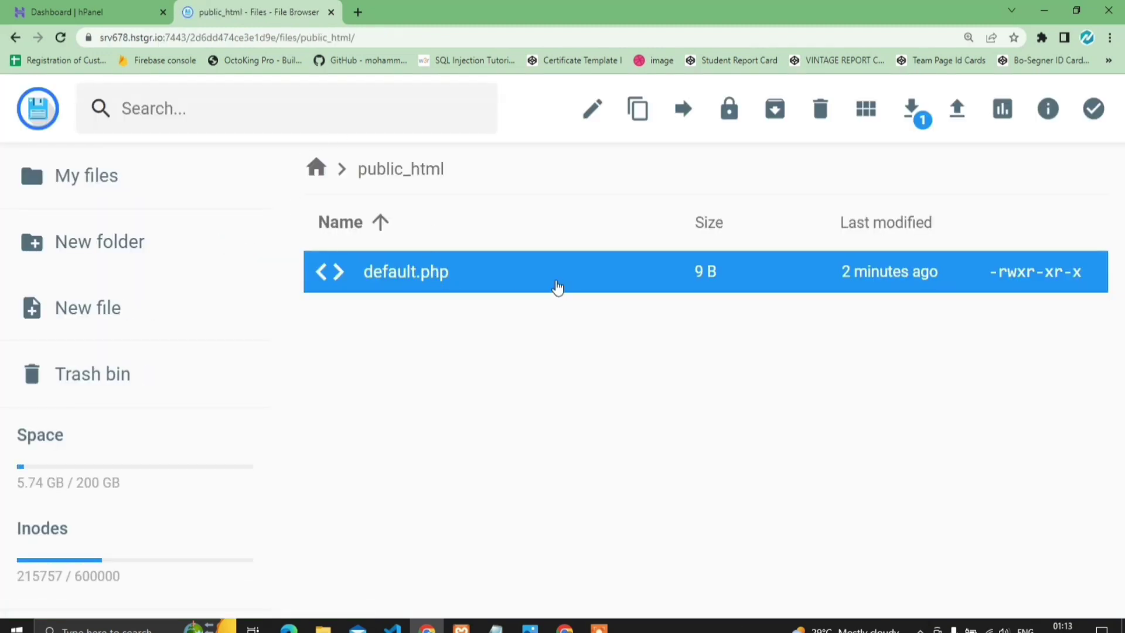
{"action": "key", "text": "Delete"}
{"action": "key", "text": "Return"}
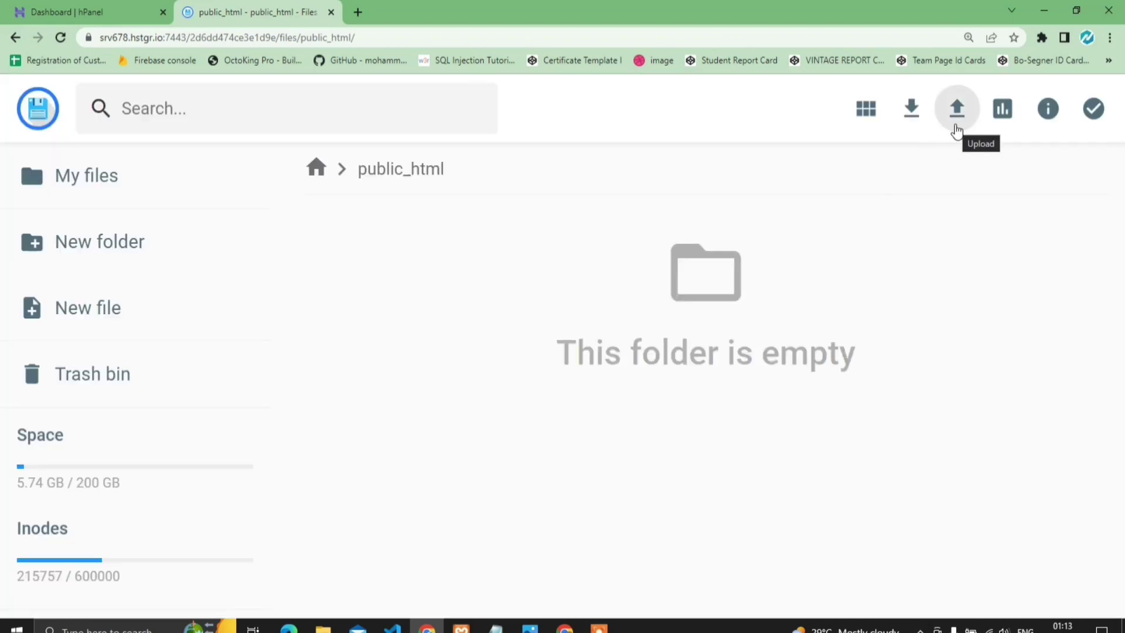
Step: Start a single-file upload from the Desktop's 1258545-MTS folder, then cancel it
{"action": "left_click", "coordinate": [957, 111]}
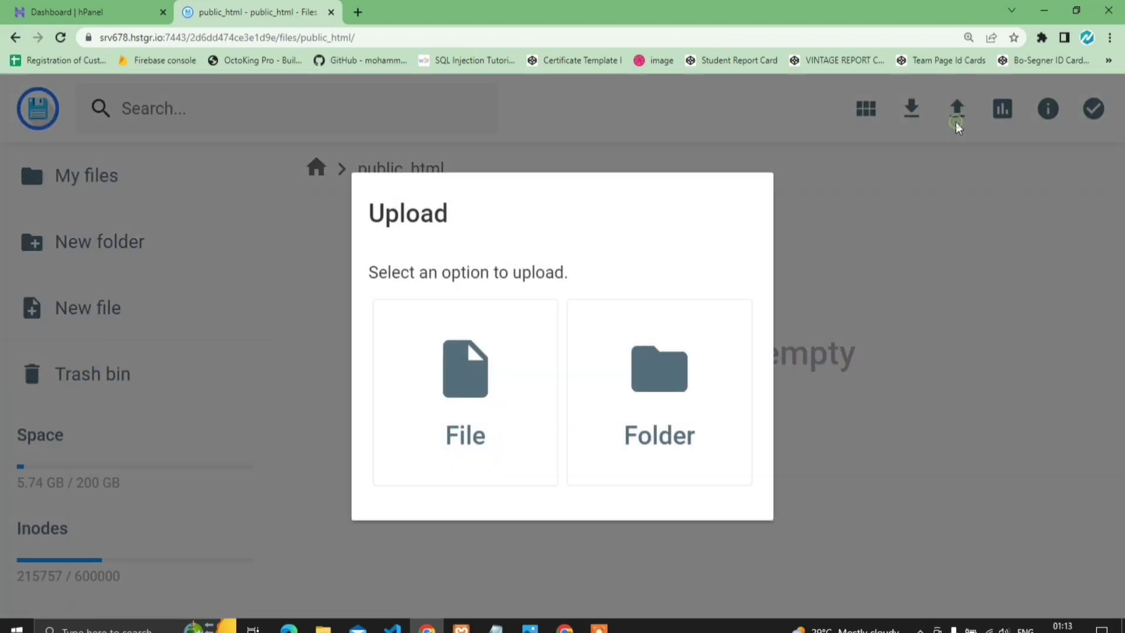
{"action": "left_click", "coordinate": [469, 407]}
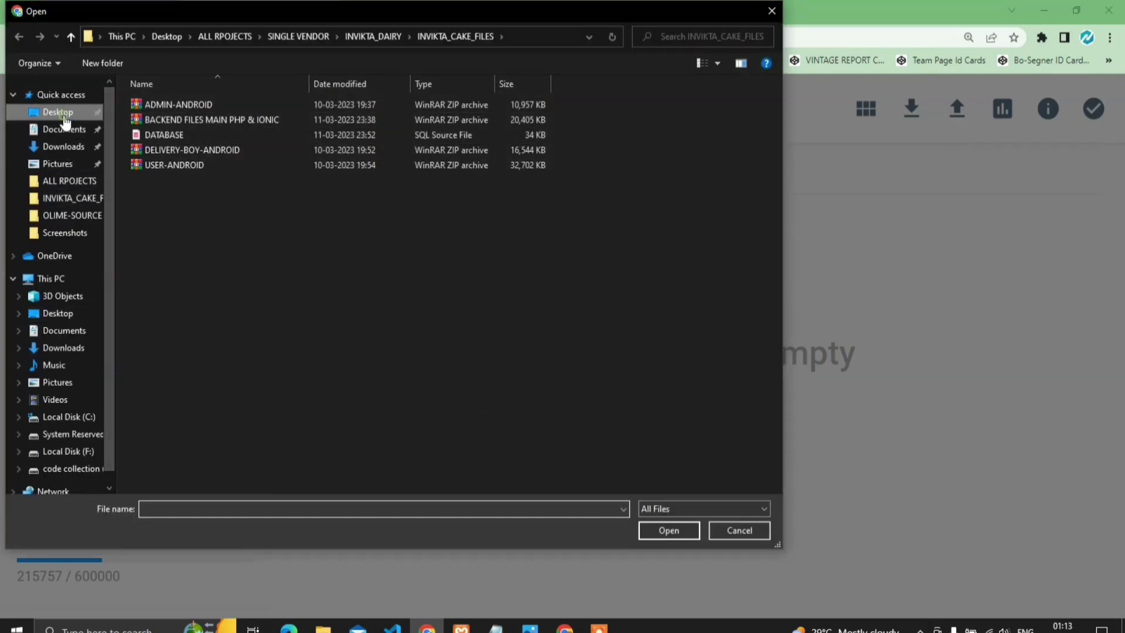
{"action": "left_click", "coordinate": [51, 117]}
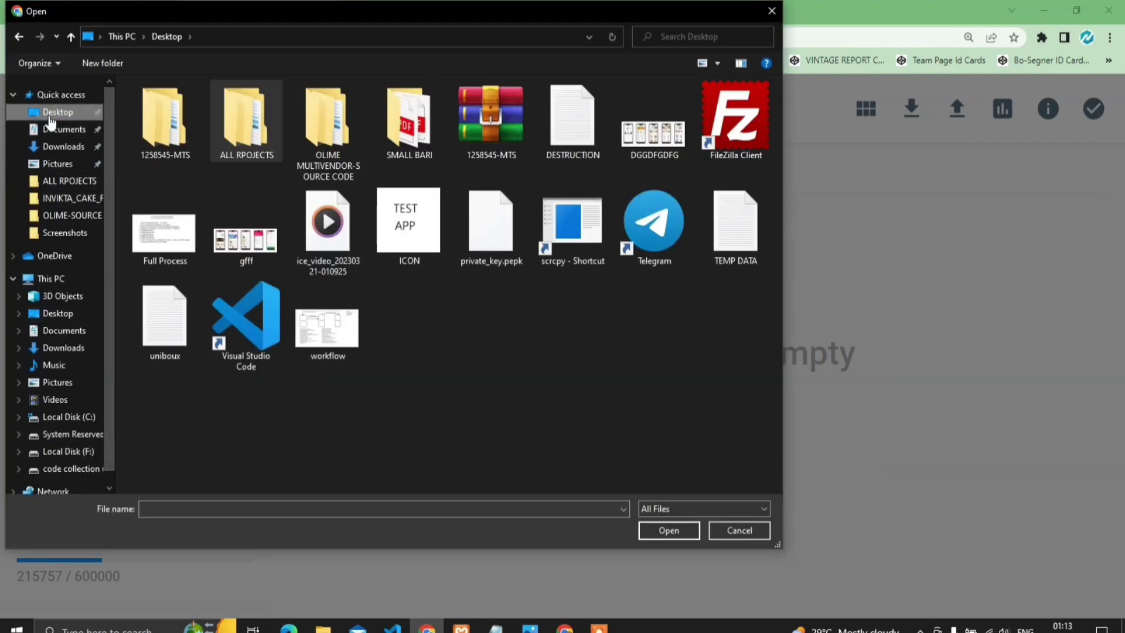
{"action": "left_click", "coordinate": [161, 155]}
{"action": "double_click", "coordinate": [162, 156]}
{"action": "left_click", "coordinate": [774, 12]}
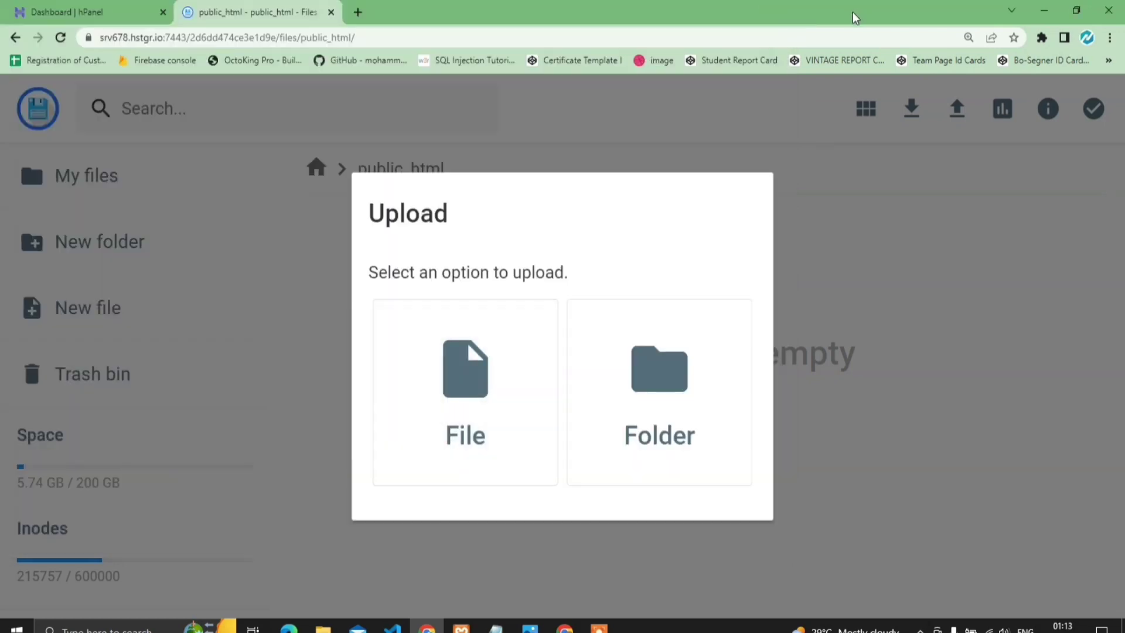
{"action": "left_click_drag", "start_coordinate": [851, 10], "coordinate": [635, 211]}
{"action": "left_click", "coordinate": [743, 442]}
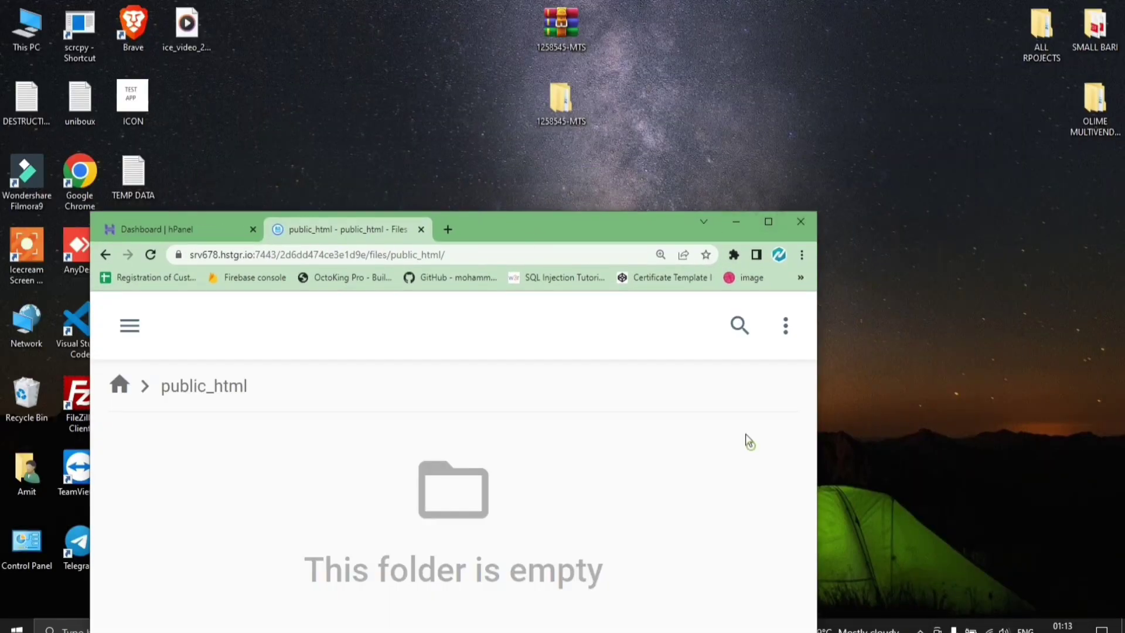
Step: Drag BACKEND PHP & IONIC.zip from the inner 1258545-MTS folder into public_html to upload it
{"action": "double_click", "coordinate": [567, 100]}
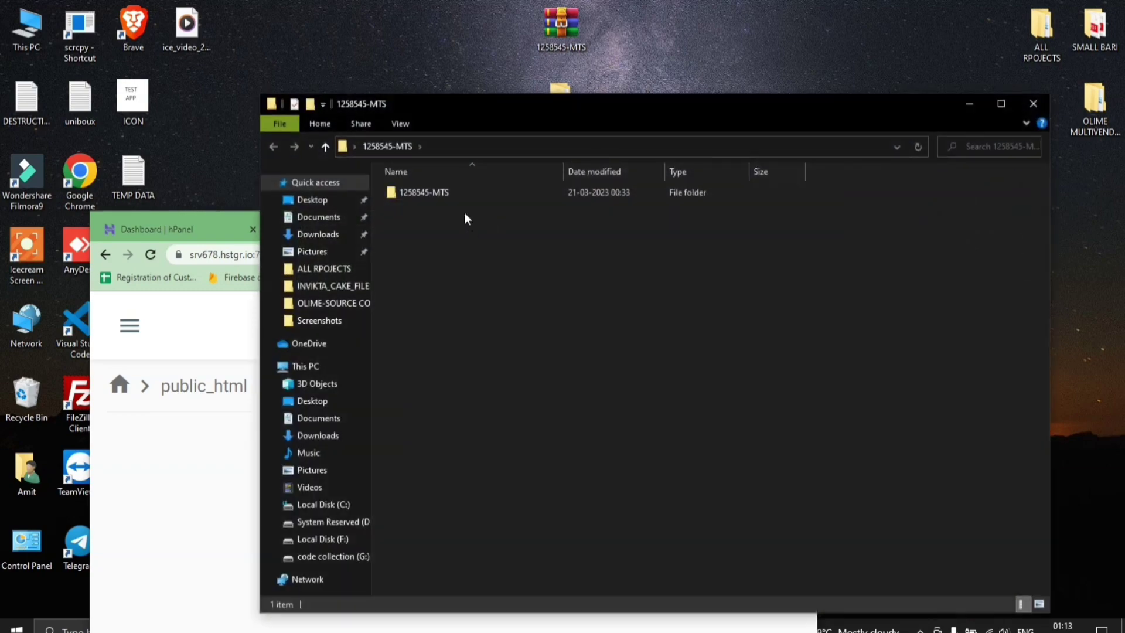
{"action": "double_click", "coordinate": [458, 196]}
{"action": "left_click_drag", "start_coordinate": [585, 108], "coordinate": [871, 38]}
{"action": "left_click", "coordinate": [748, 135]}
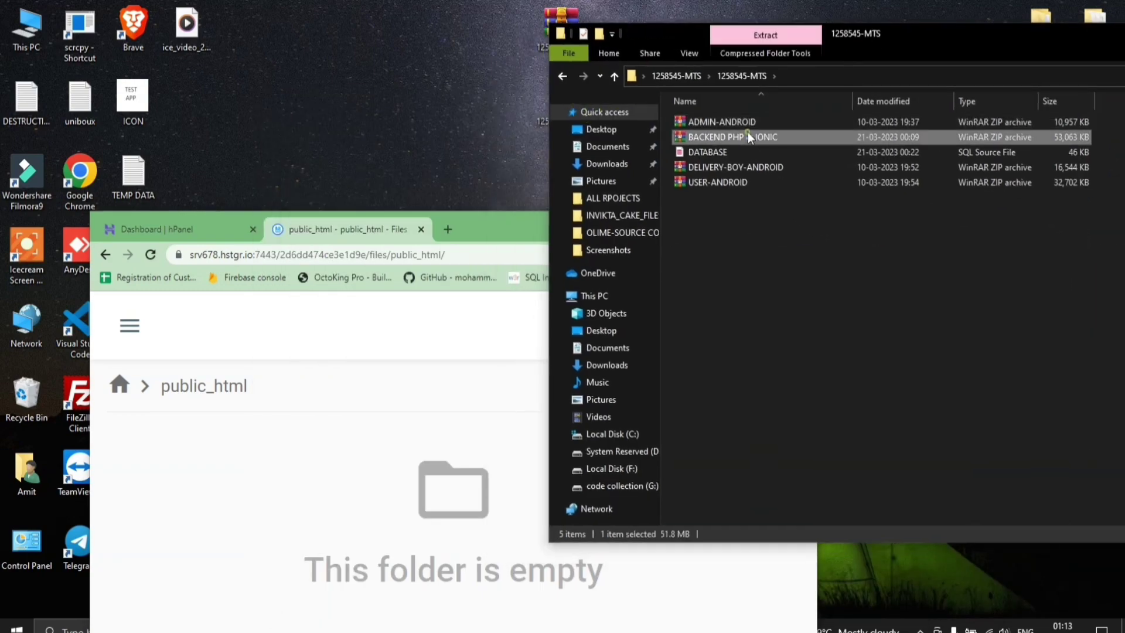
{"action": "left_click_drag", "start_coordinate": [747, 135], "coordinate": [335, 606]}
{"action": "left_click_drag", "start_coordinate": [545, 230], "coordinate": [437, 49]}
{"action": "left_click", "coordinate": [674, 598]}
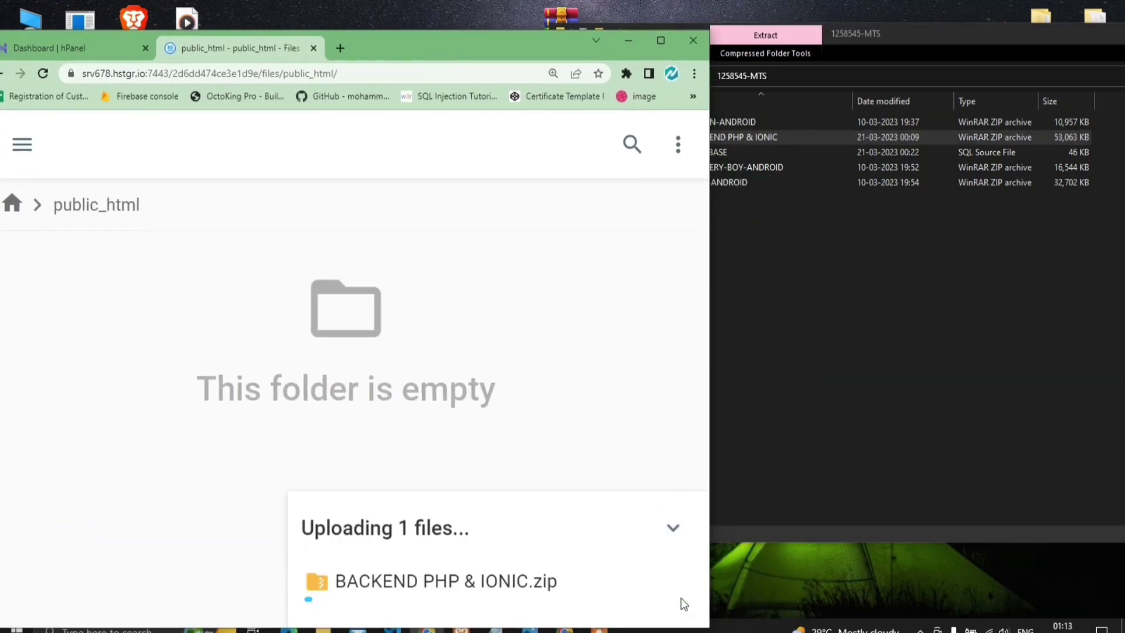
{"action": "left_click", "coordinate": [661, 40]}
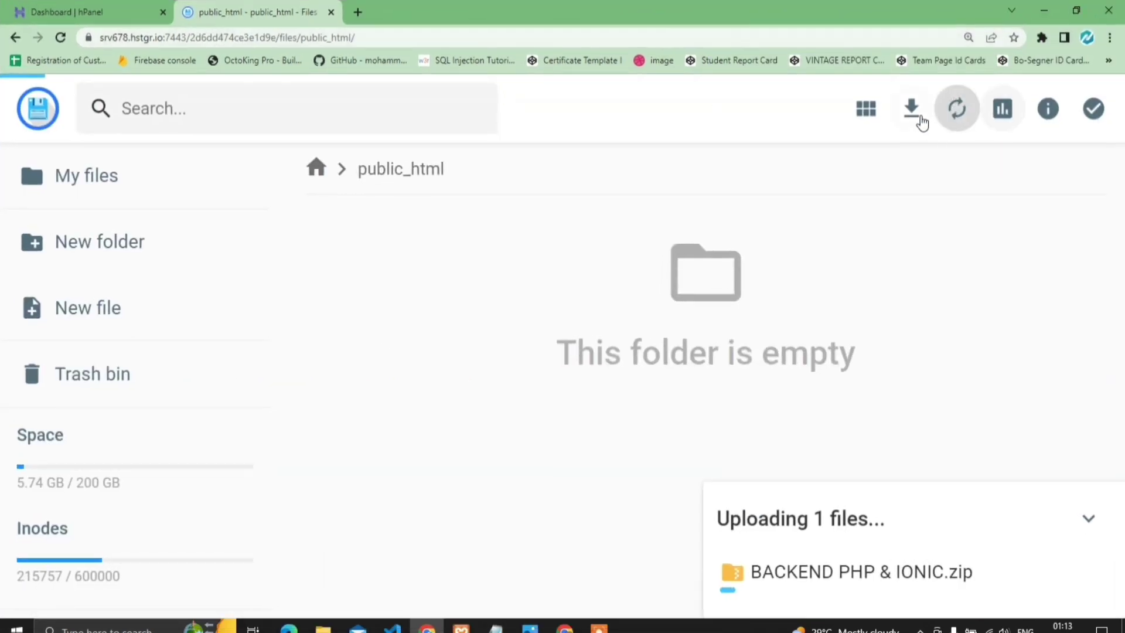
{"action": "left_click_drag", "start_coordinate": [1036, 4], "coordinate": [735, 144]}
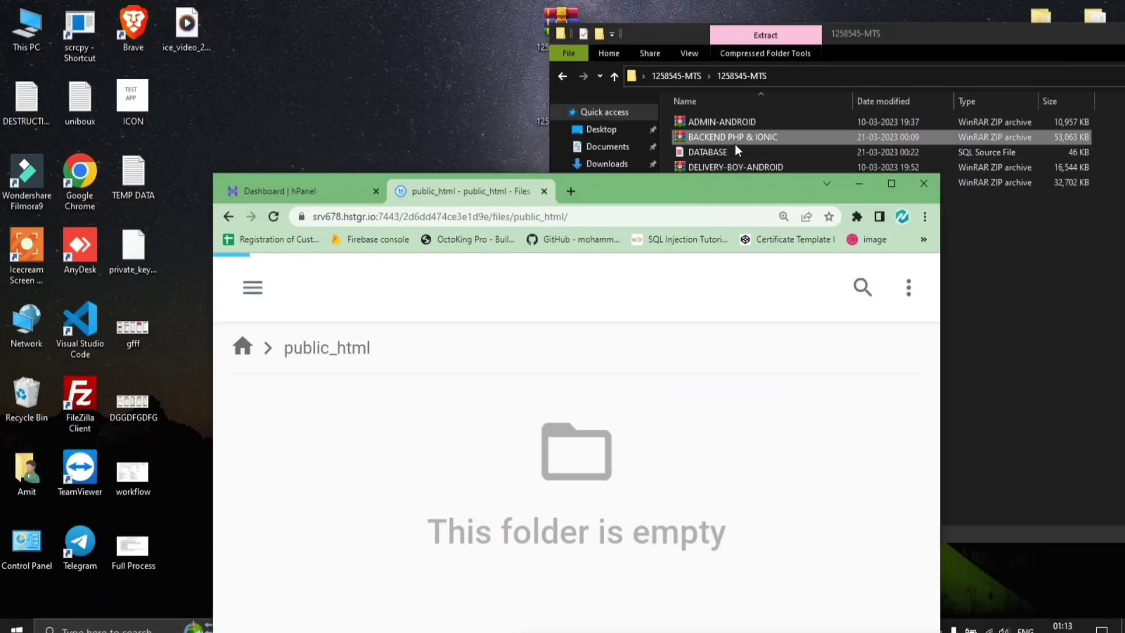
{"action": "double_click", "coordinate": [887, 186]}
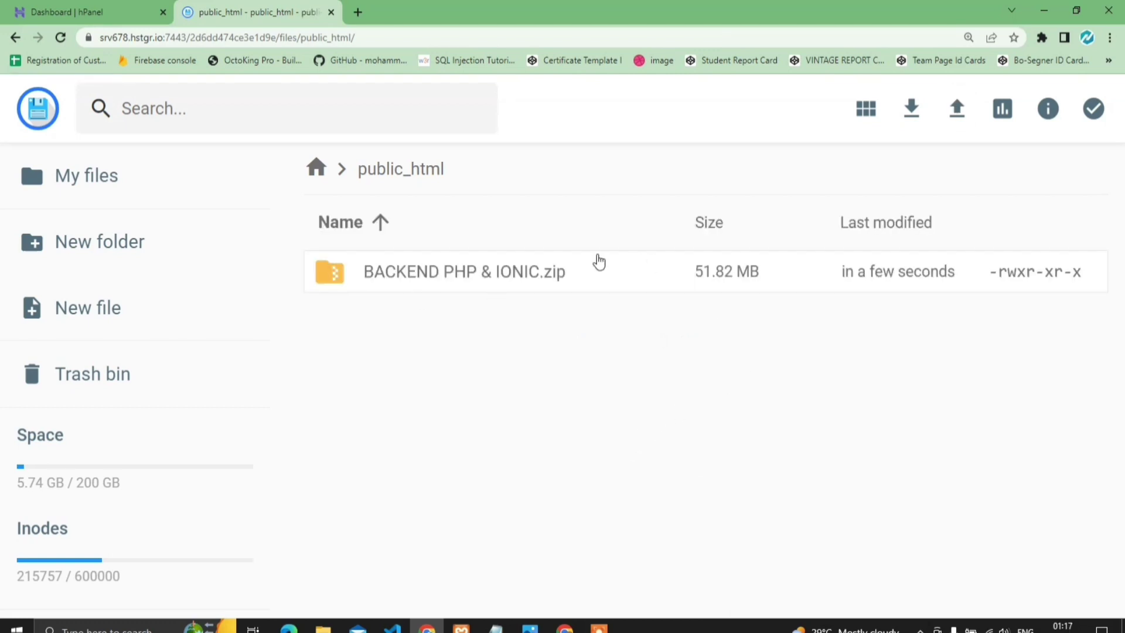
Step: Extract BACKEND PHP & IONIC.zip into public_html
{"action": "left_click", "coordinate": [542, 276]}
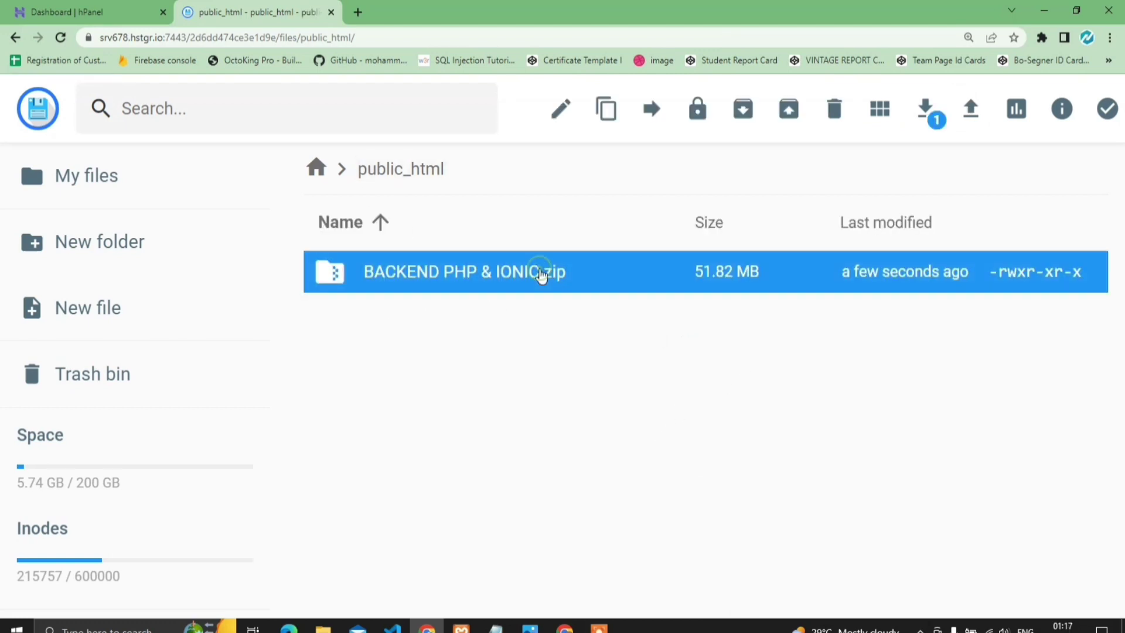
{"action": "right_click", "coordinate": [530, 288]}
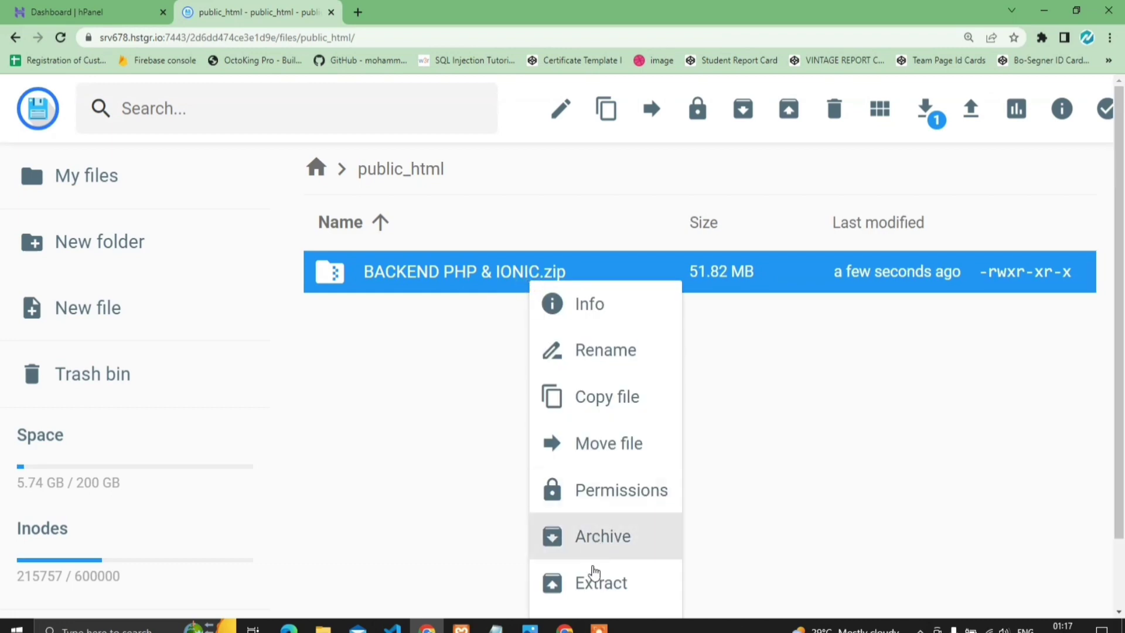
{"action": "left_click", "coordinate": [606, 588]}
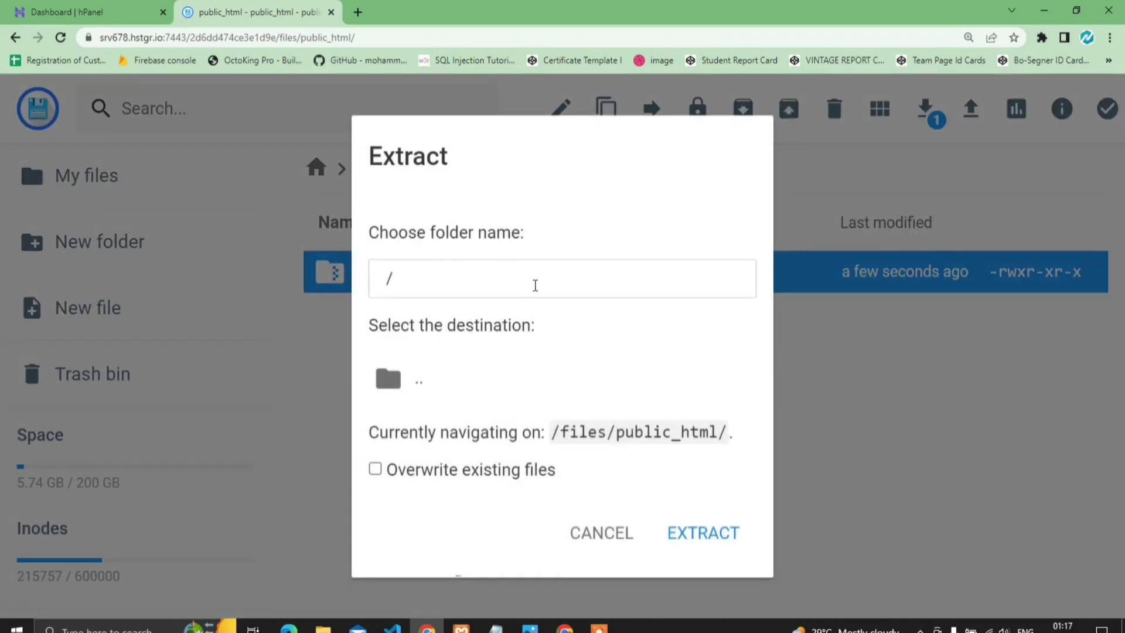
{"action": "left_click", "coordinate": [703, 533]}
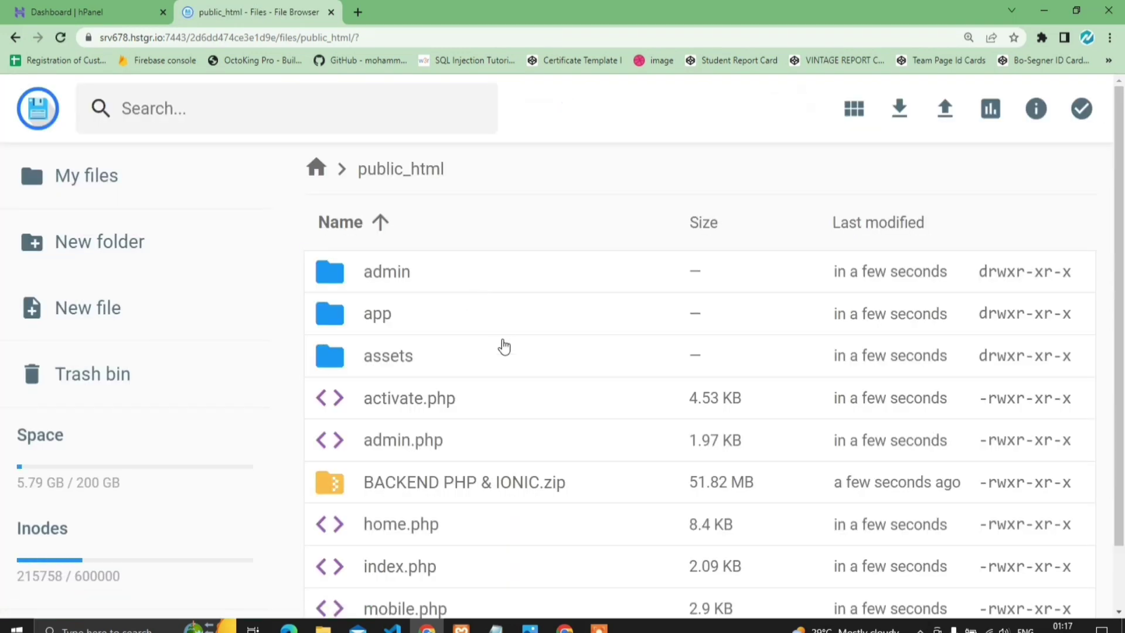
{"action": "scroll", "coordinate": [528, 451], "scroll_direction": "down", "scroll_amount": 1}
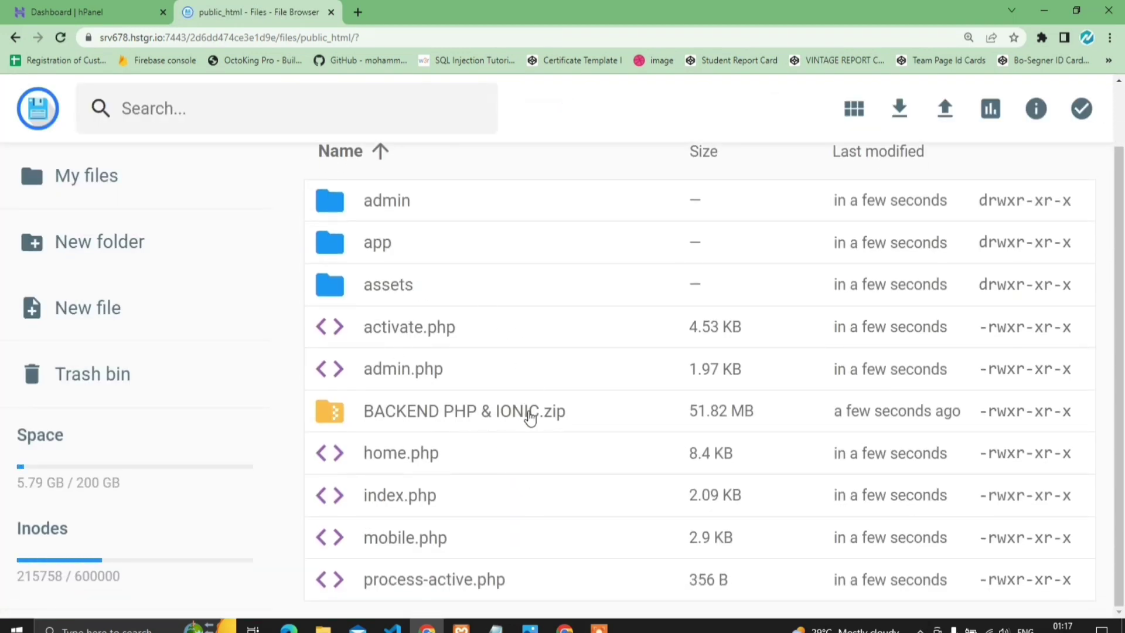
Step: Permanently delete BACKEND PHP & IONIC.zip and return to the hPanel dashboard
{"action": "left_click", "coordinate": [474, 421]}
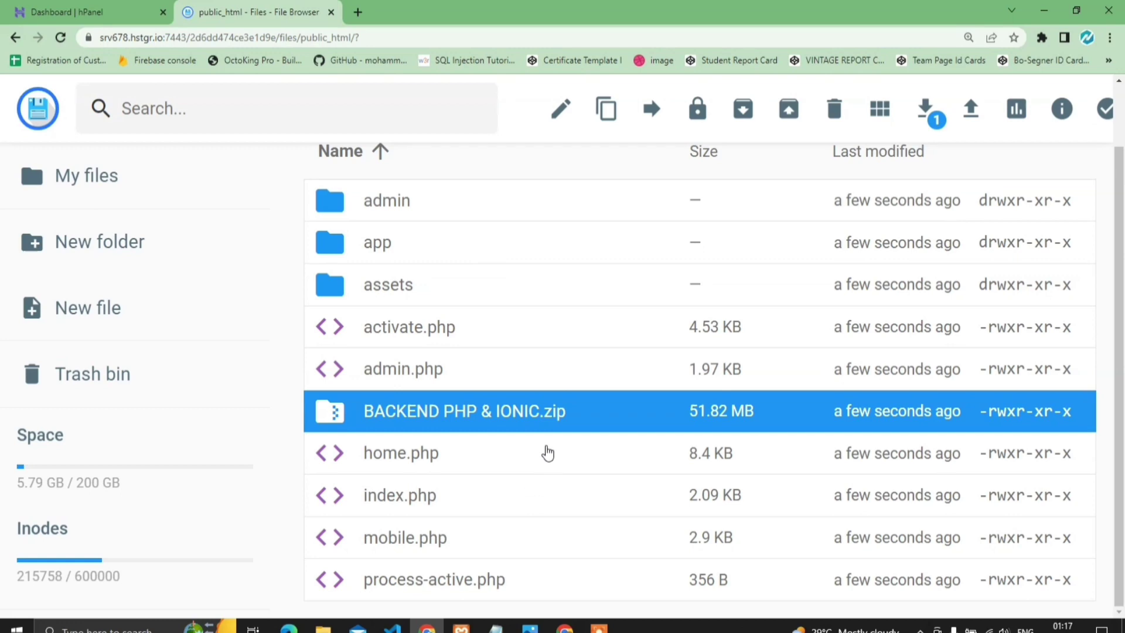
{"action": "key", "text": "Delete"}
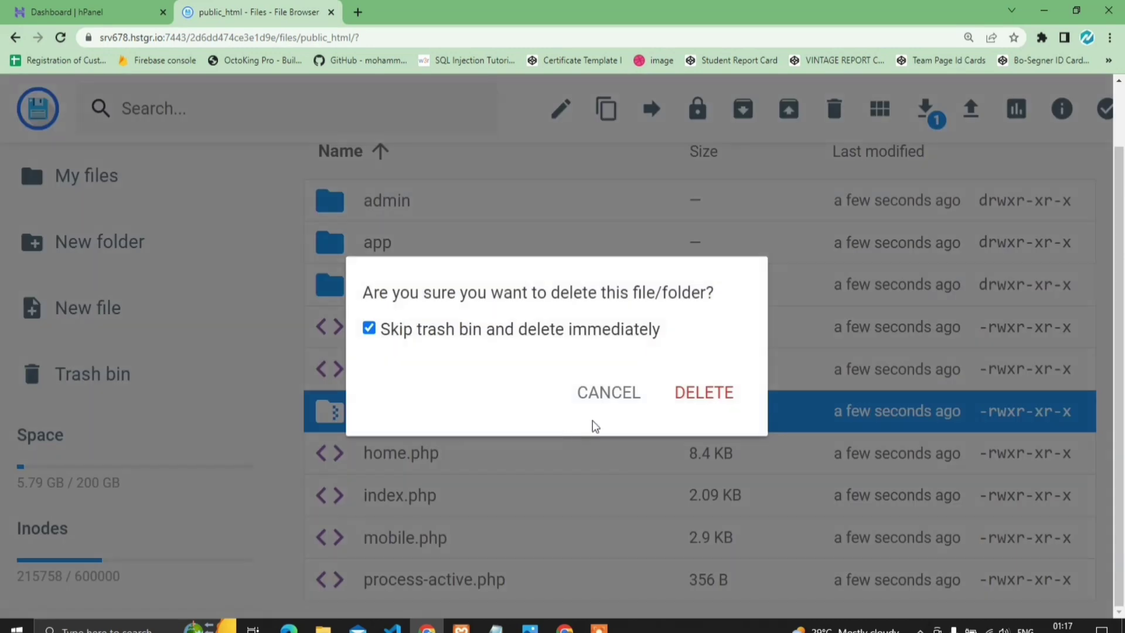
{"action": "left_click", "coordinate": [697, 409]}
{"action": "scroll", "coordinate": [491, 448], "scroll_direction": "down", "scroll_amount": 1}
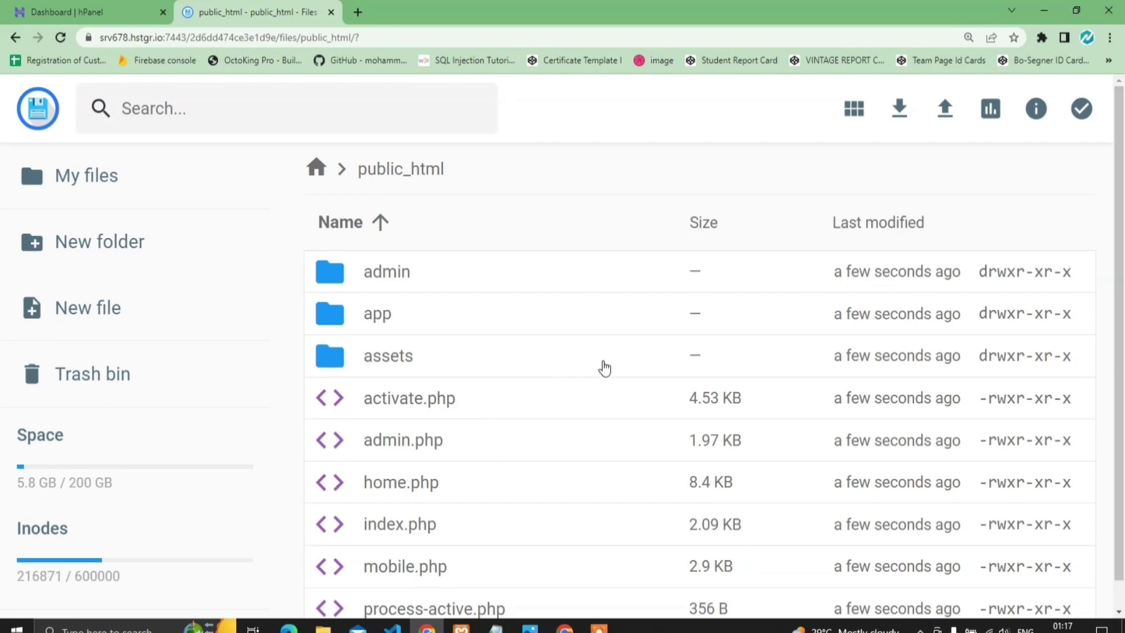
{"action": "left_click", "coordinate": [50, 7]}
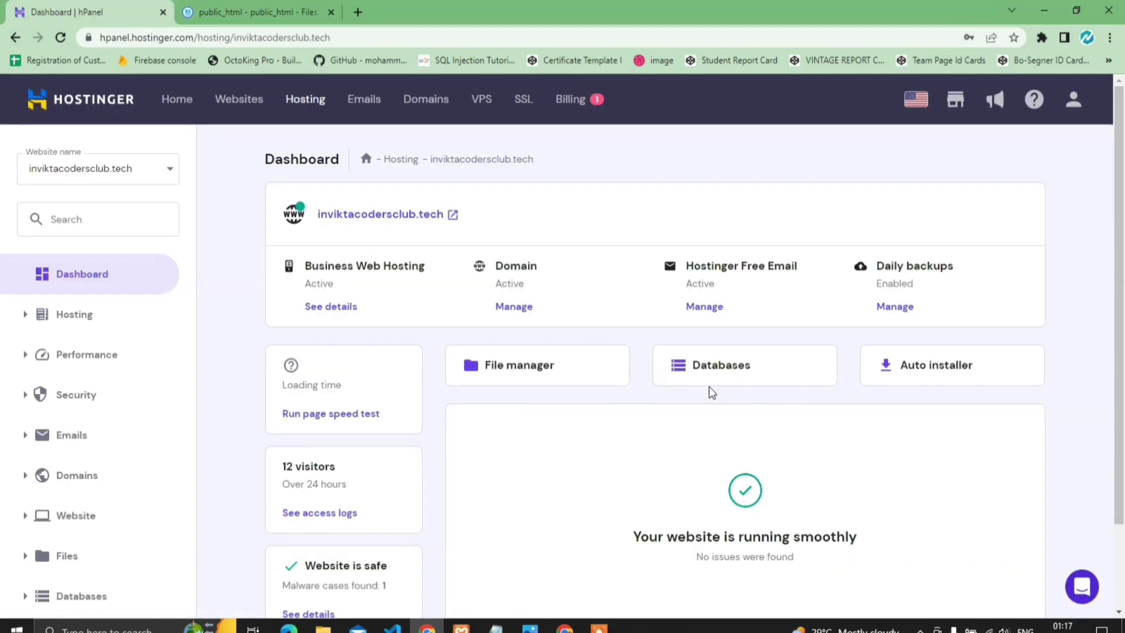
Step: On the MySQL Databases page, enter testinvikta as the database name and username
{"action": "left_click", "coordinate": [717, 372]}
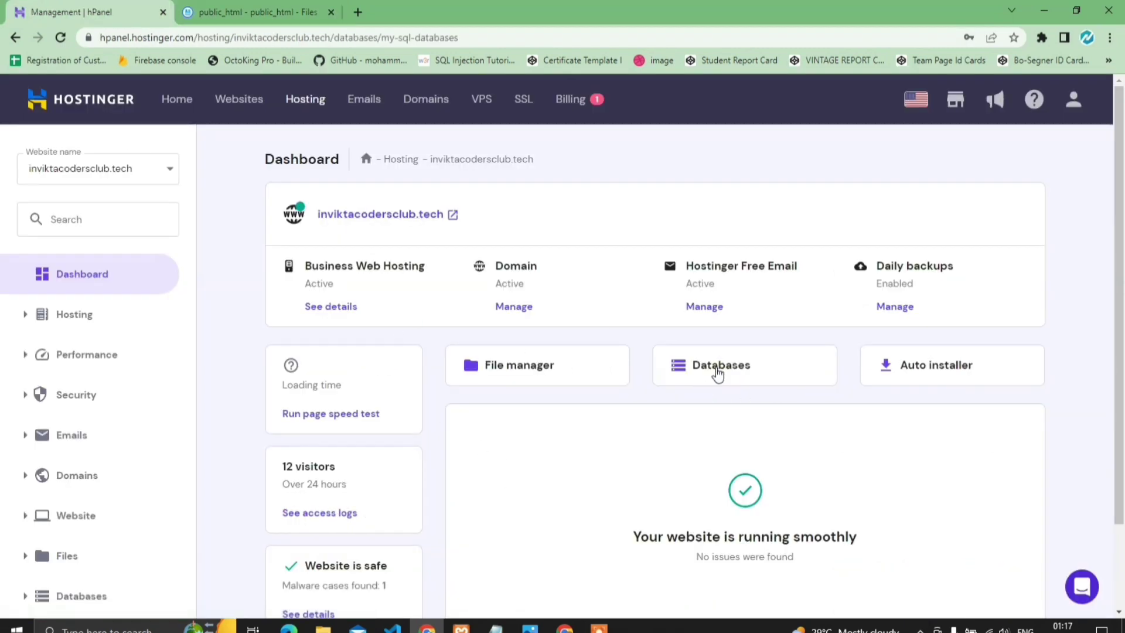
{"action": "scroll", "coordinate": [701, 480], "scroll_direction": "down", "scroll_amount": 1}
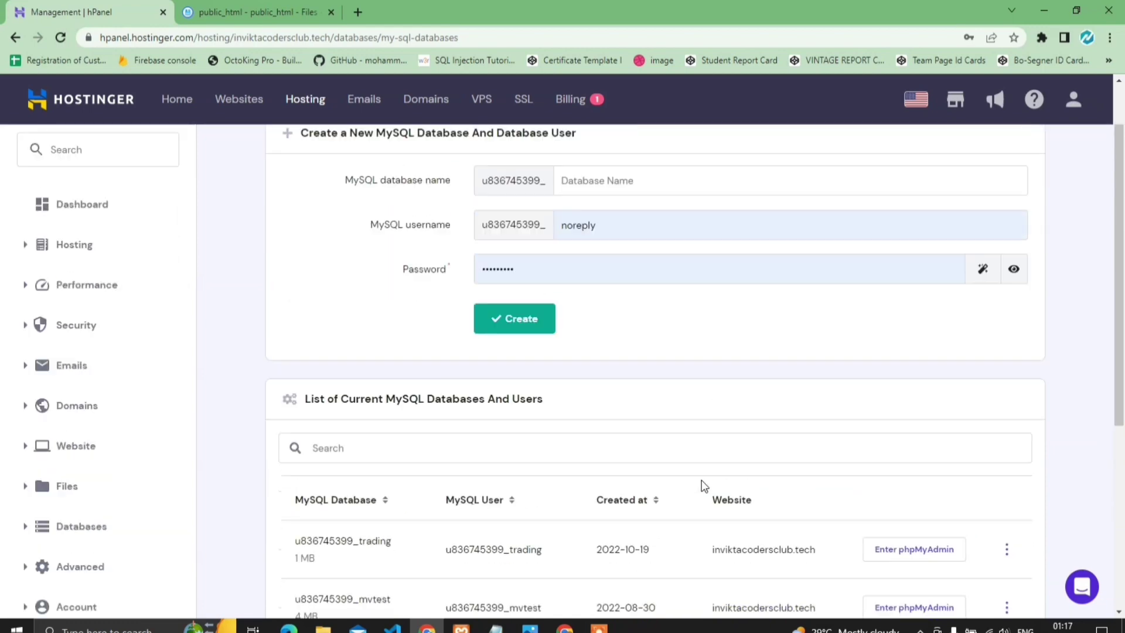
{"action": "scroll", "coordinate": [638, 490], "scroll_direction": "up", "scroll_amount": 1}
{"action": "left_click", "coordinate": [645, 256]}
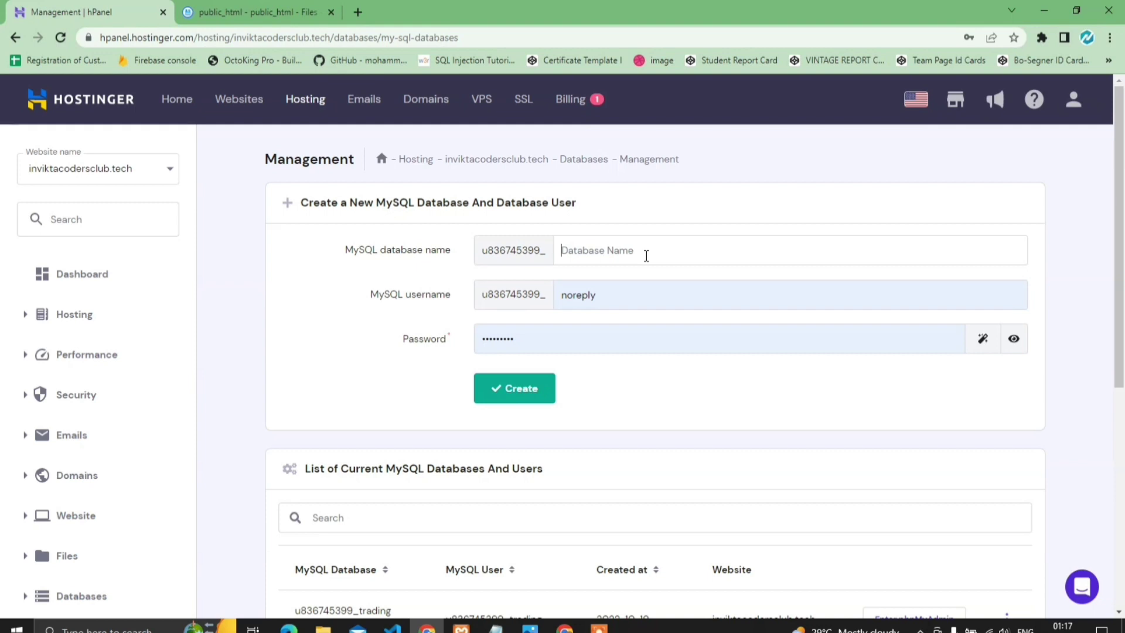
{"action": "type", "text": "testinvikta"}
{"action": "left_click", "coordinate": [616, 294]}
{"action": "left_click_drag", "start_coordinate": [615, 294], "coordinate": [565, 301]}
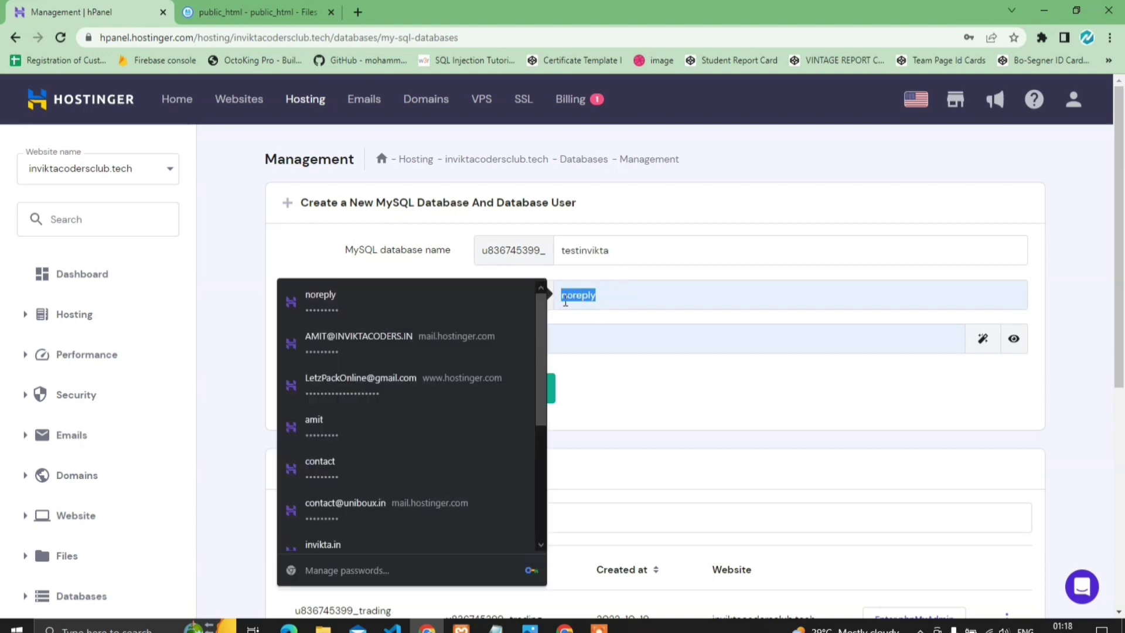
{"action": "type", "text": "test"}
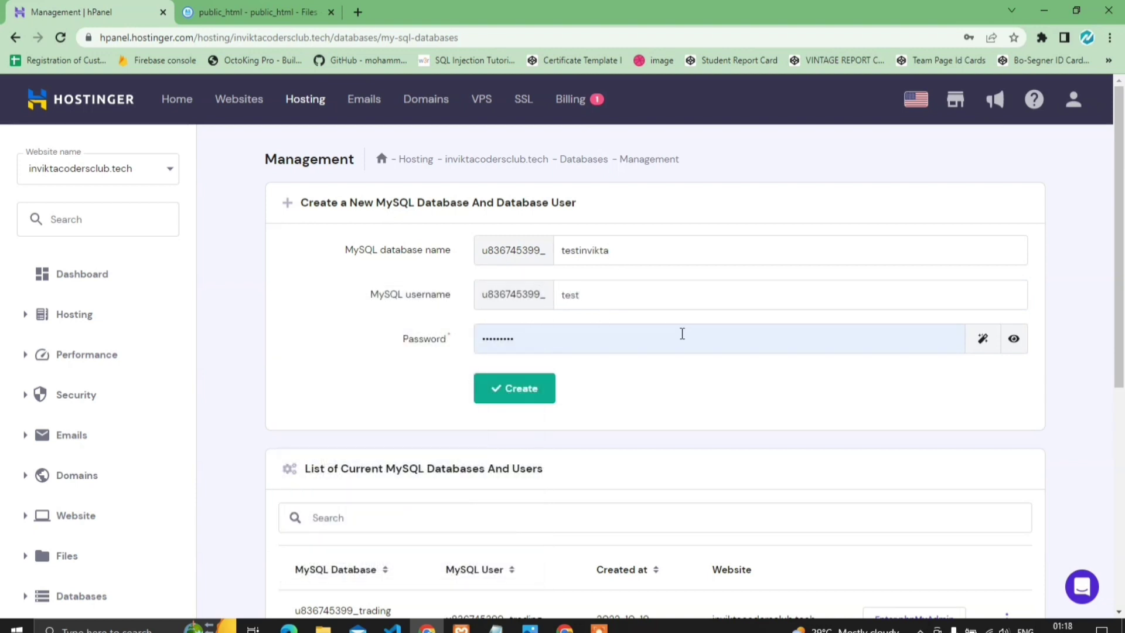
{"action": "type", "text": "invikta"}
Step: Replace the generated password with a new one, create the database, and dismiss the confirmation
{"action": "left_click", "coordinate": [1016, 341]}
{"action": "left_click_drag", "start_coordinate": [607, 335], "coordinate": [464, 364]}
{"action": "key", "text": "BackSpace"}
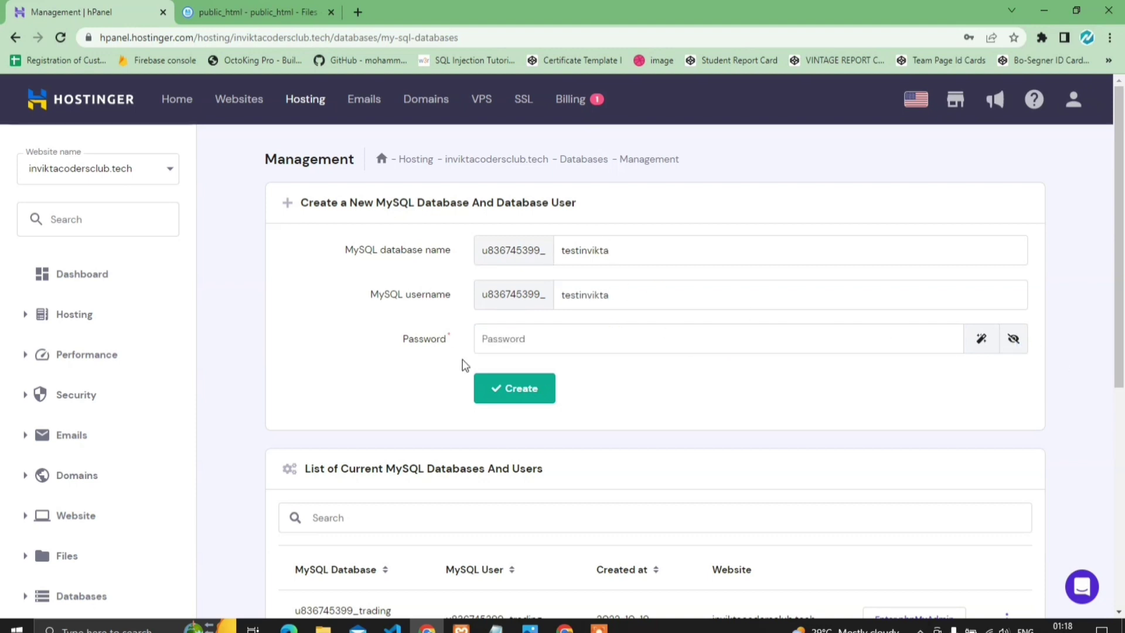
{"action": "left_click_drag", "start_coordinate": [538, 338], "coordinate": [478, 342]}
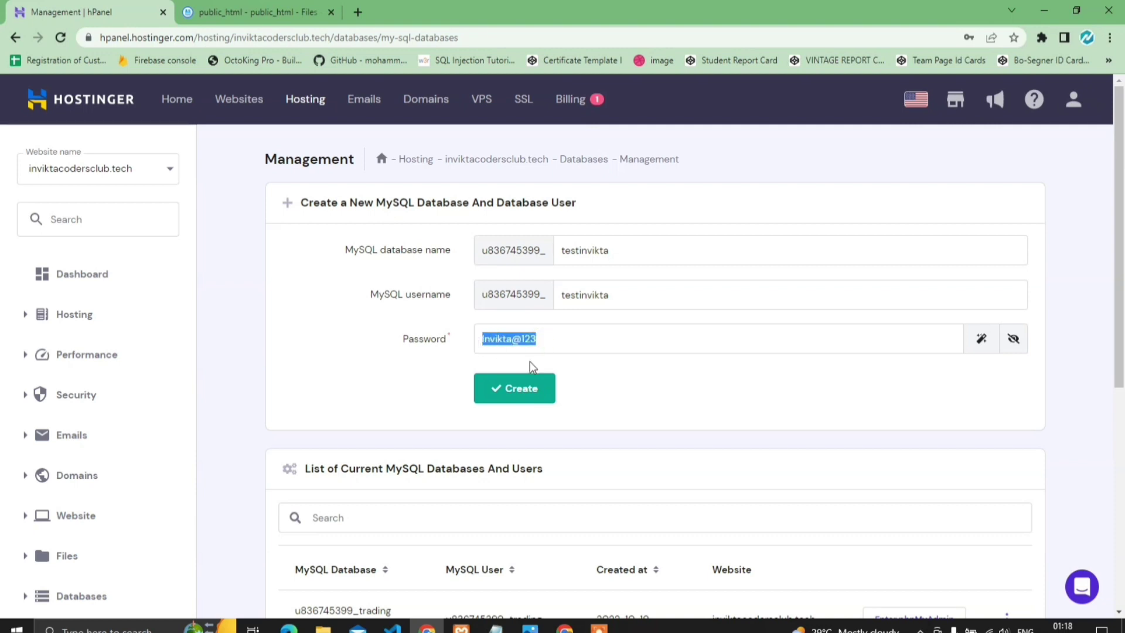
{"action": "left_click", "coordinate": [538, 396]}
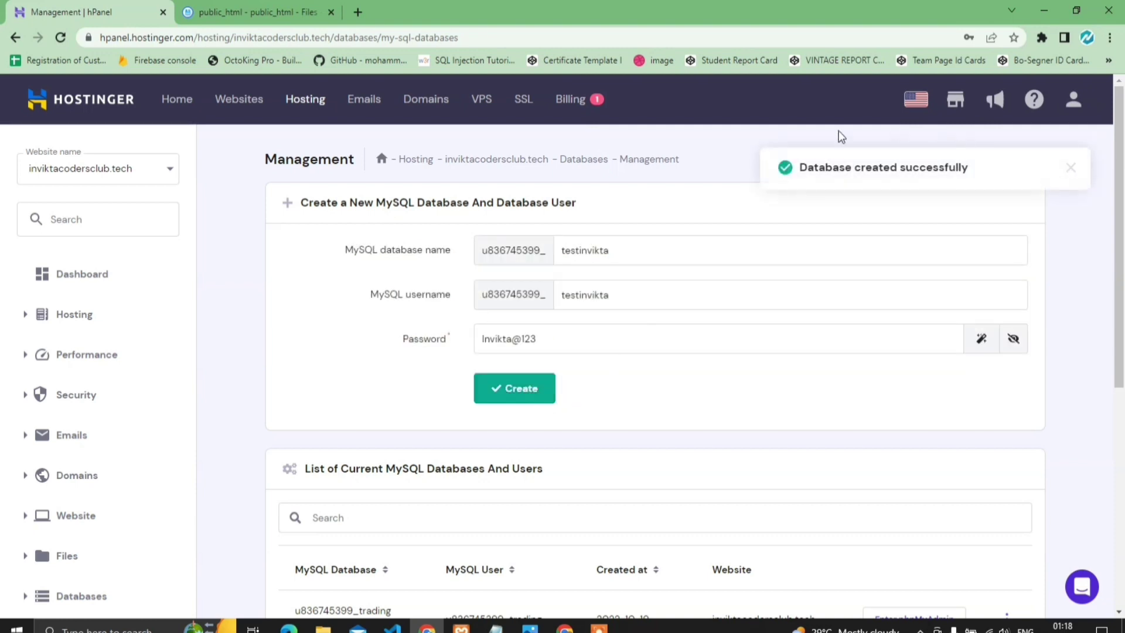
{"action": "left_click_drag", "start_coordinate": [801, 162], "coordinate": [1043, 168]}
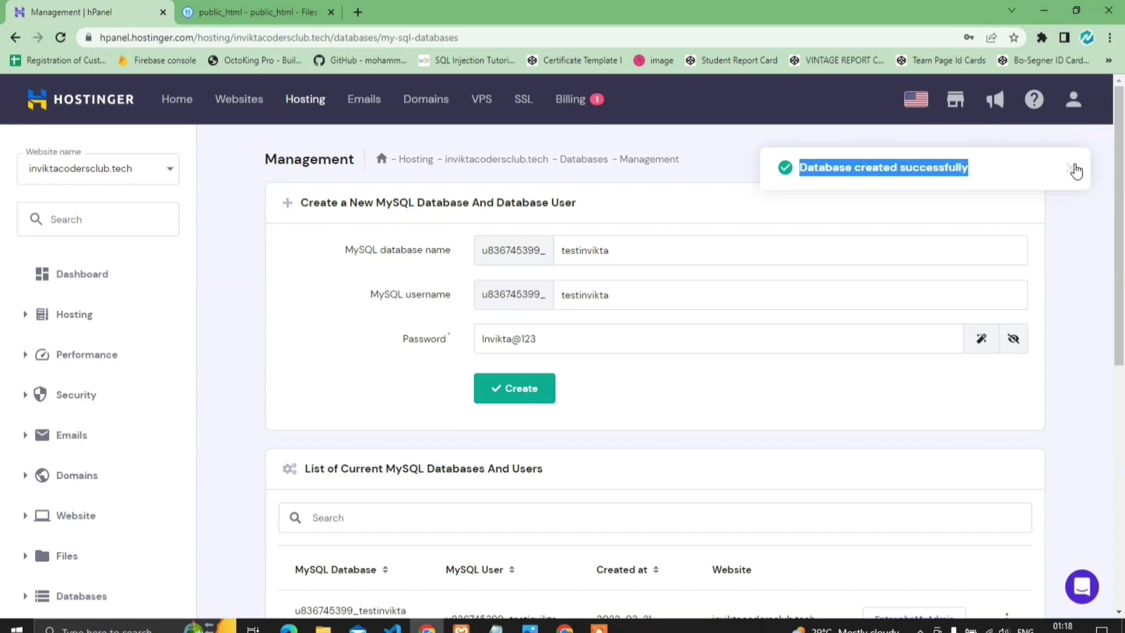
{"action": "left_click", "coordinate": [1075, 170]}
Step: Restore the browser window and open the 1258545-MTS folder on the desktop
{"action": "scroll", "coordinate": [598, 381], "scroll_direction": "down", "scroll_amount": 4}
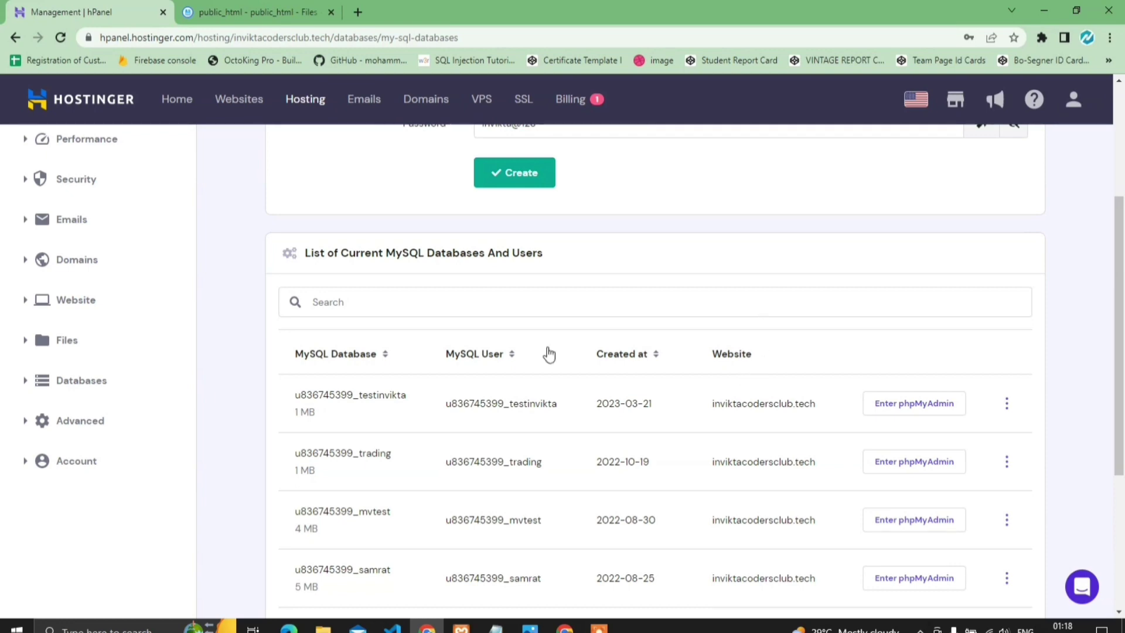
{"action": "left_click_drag", "start_coordinate": [893, 15], "coordinate": [816, 377]}
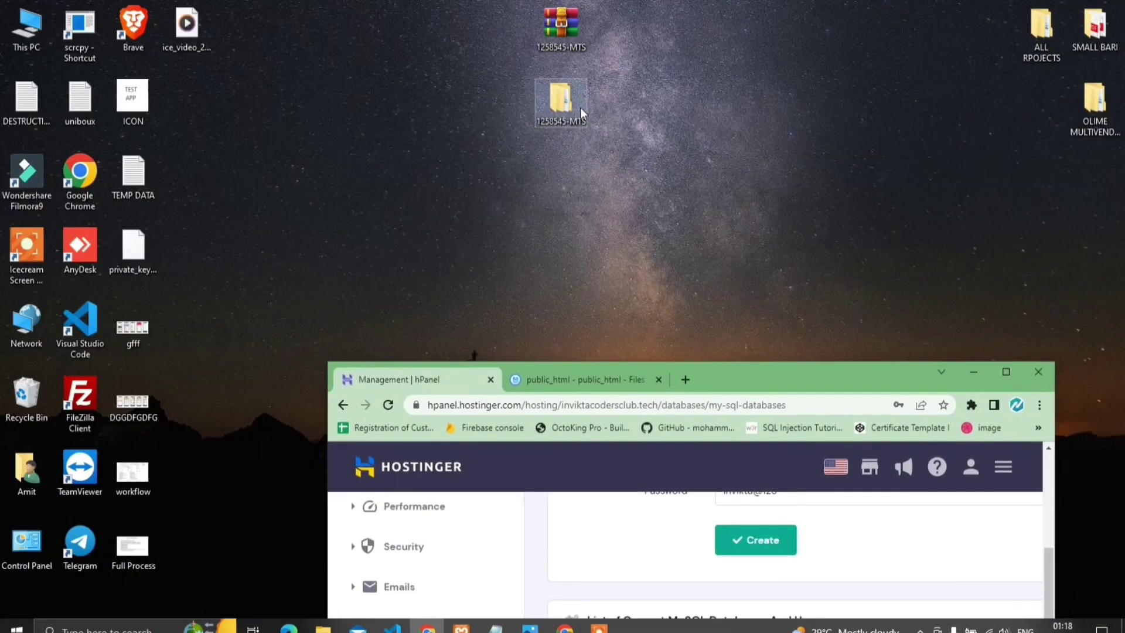
{"action": "left_click", "coordinate": [579, 106]}
{"action": "double_click", "coordinate": [579, 106]}
Step: Close the folder window and open the testinvikta database in phpMyAdmin
{"action": "double_click", "coordinate": [508, 178]}
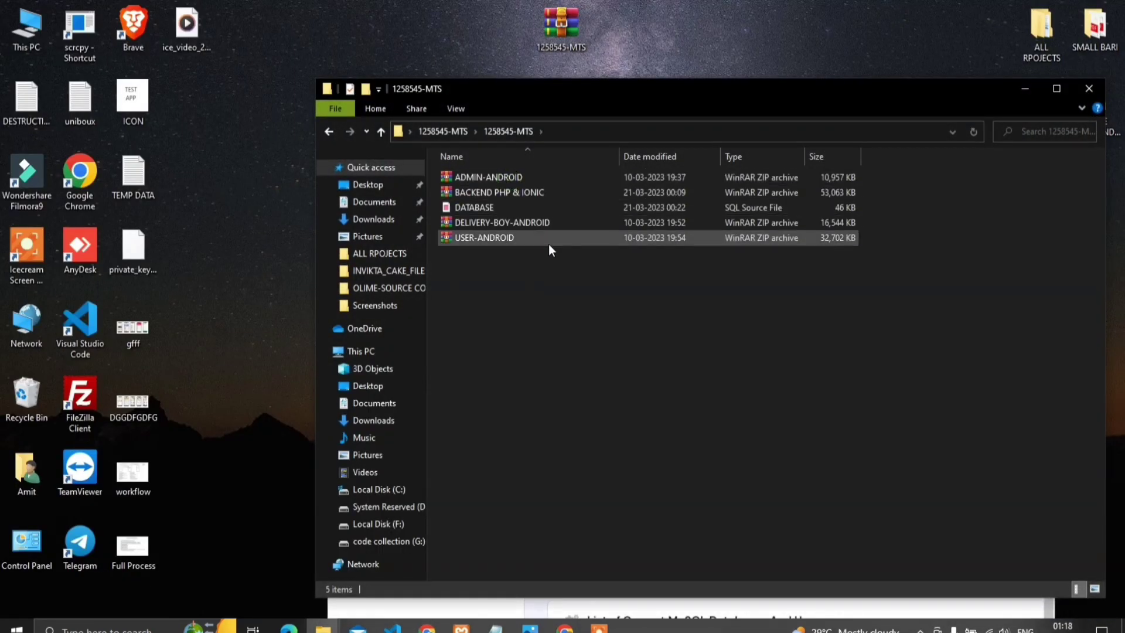
{"action": "left_click", "coordinate": [1089, 88]}
{"action": "left_click", "coordinate": [1006, 372]}
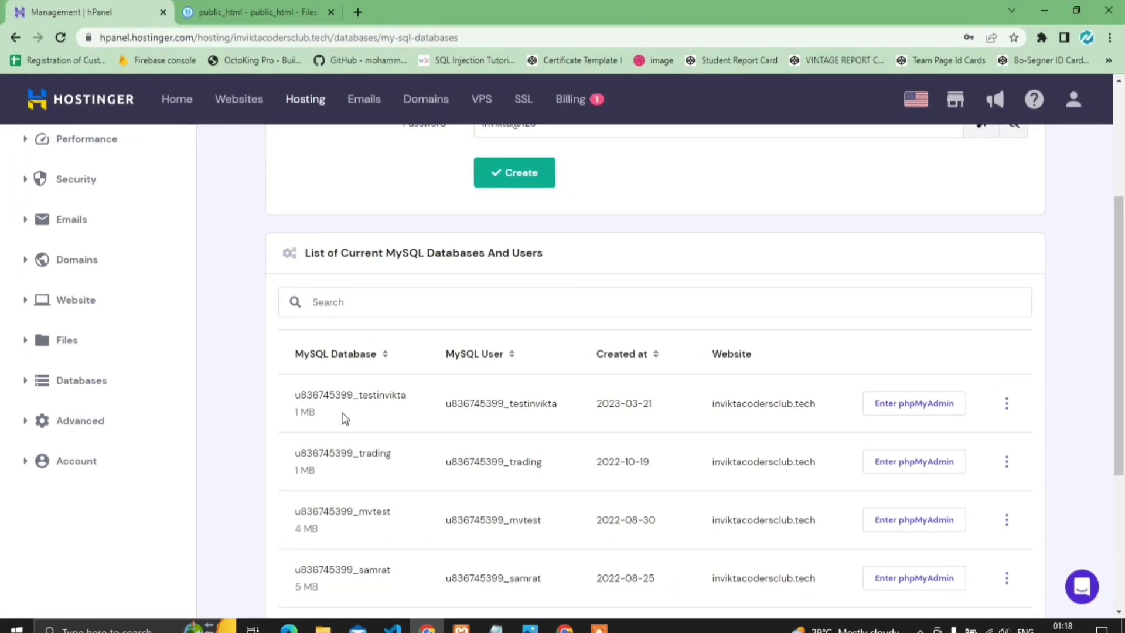
{"action": "left_click", "coordinate": [918, 405]}
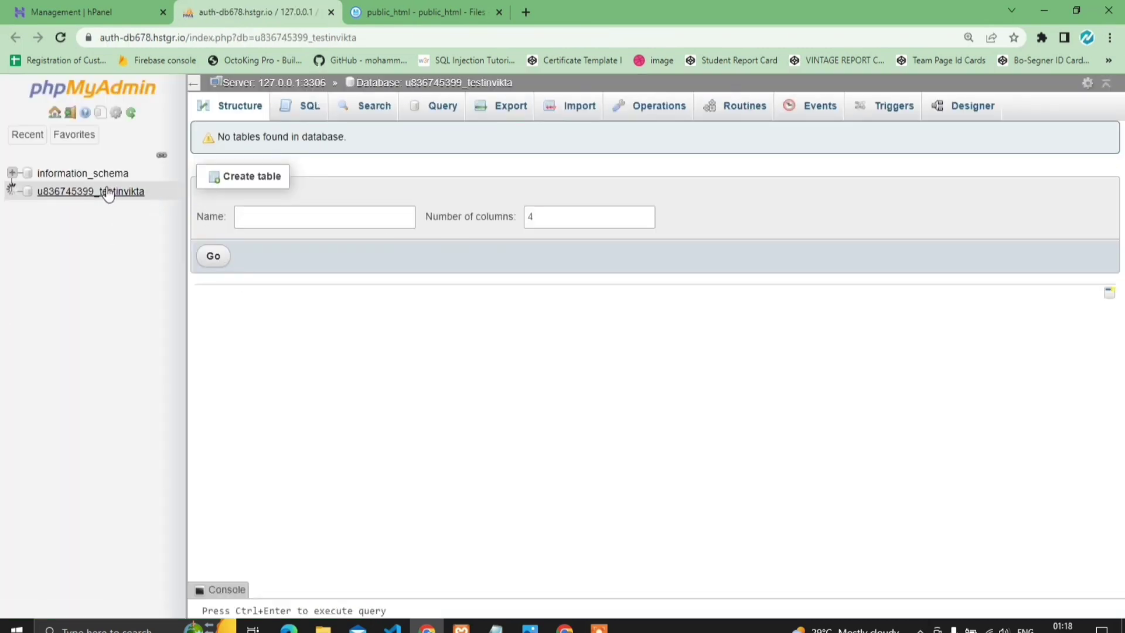
{"action": "left_click", "coordinate": [136, 192]}
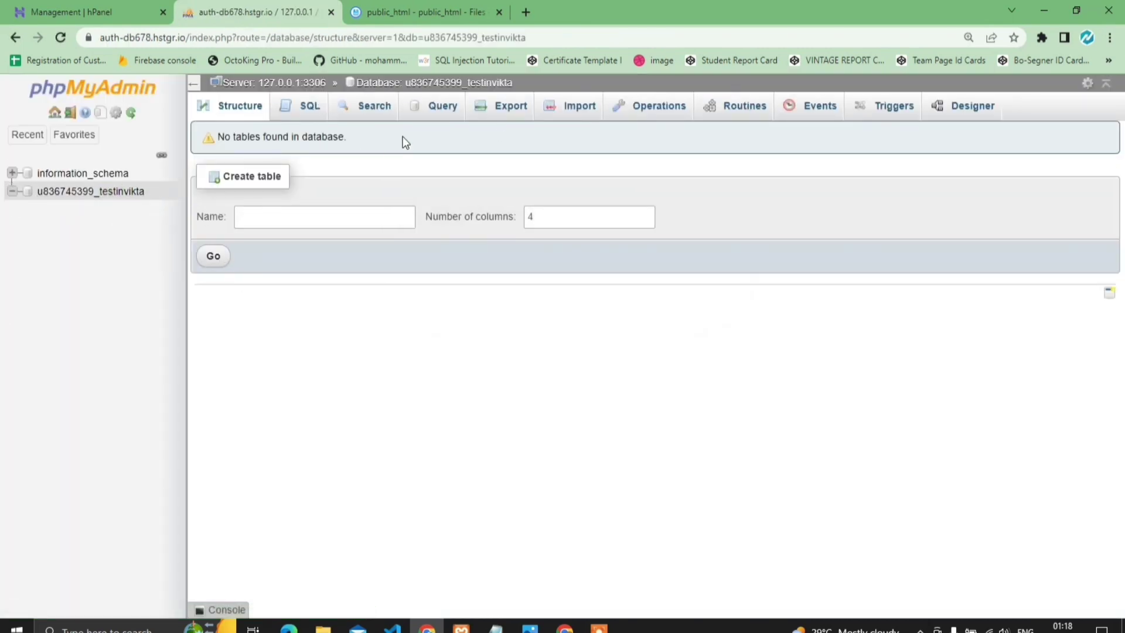
Step: Import DATABASE.sql from Desktop > 1258545-MTS > 1258545-MTS into testinvikta
{"action": "left_click", "coordinate": [579, 115]}
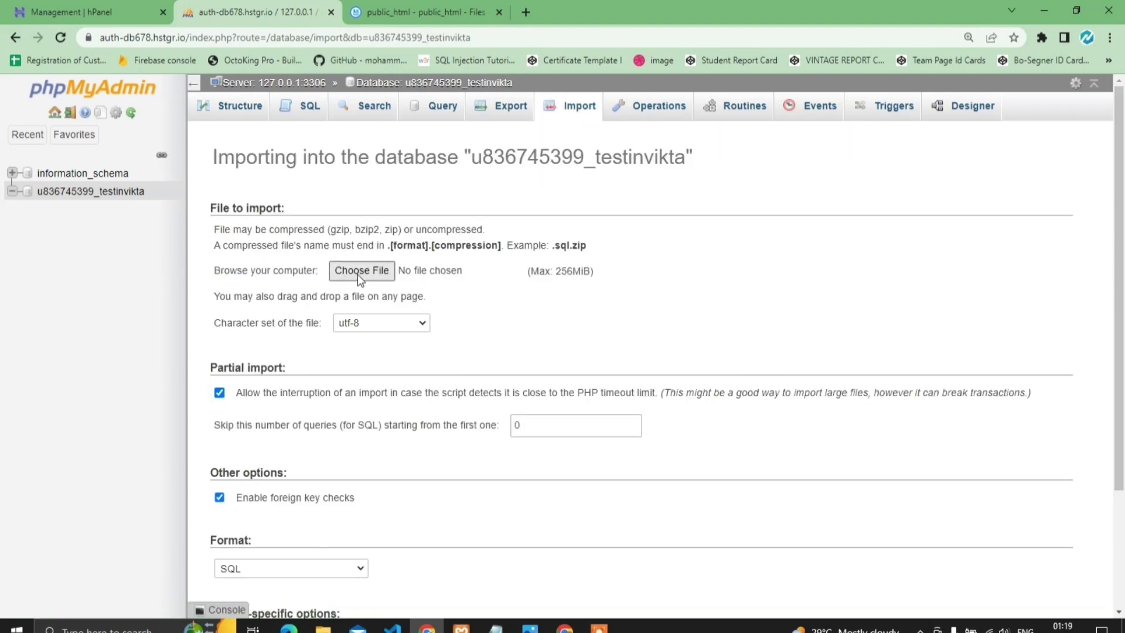
{"action": "left_click", "coordinate": [360, 272]}
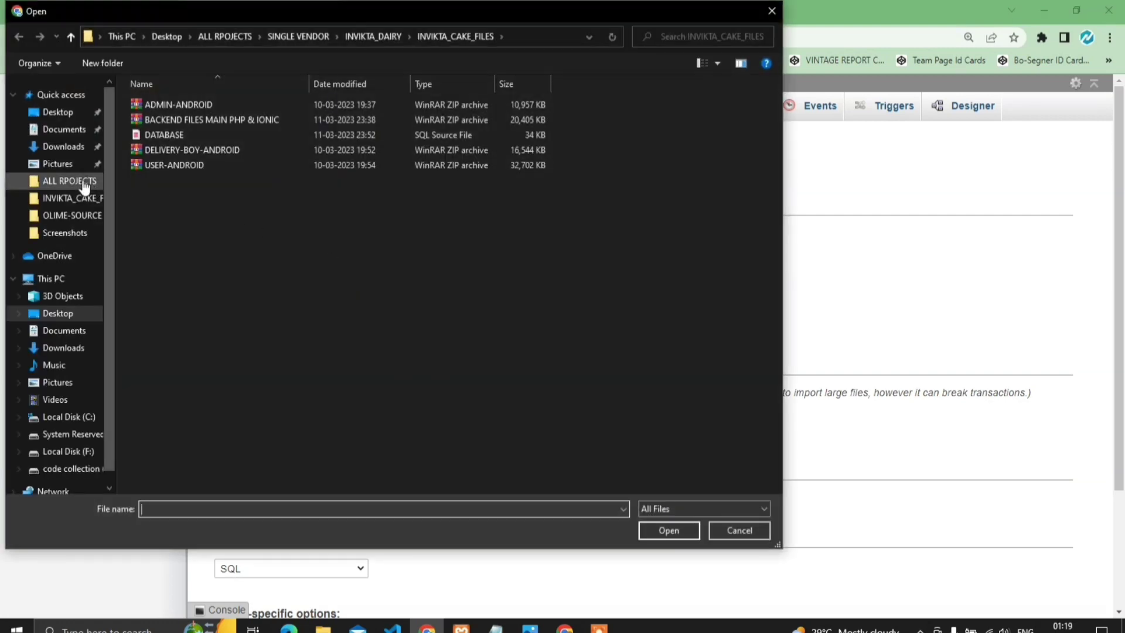
{"action": "left_click", "coordinate": [63, 115]}
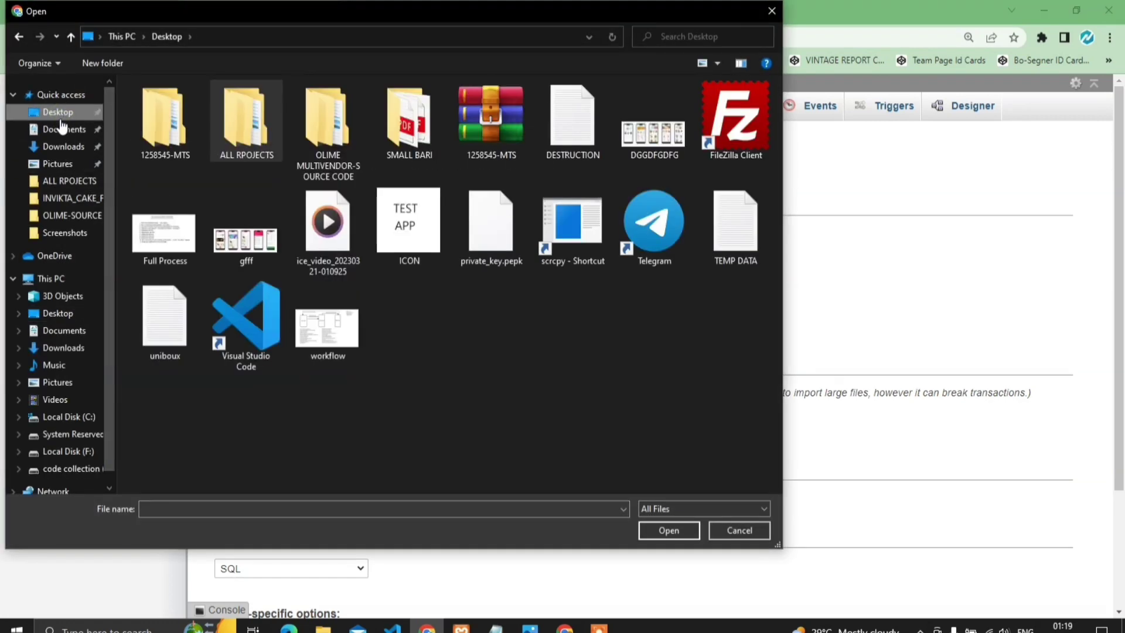
{"action": "double_click", "coordinate": [187, 140]}
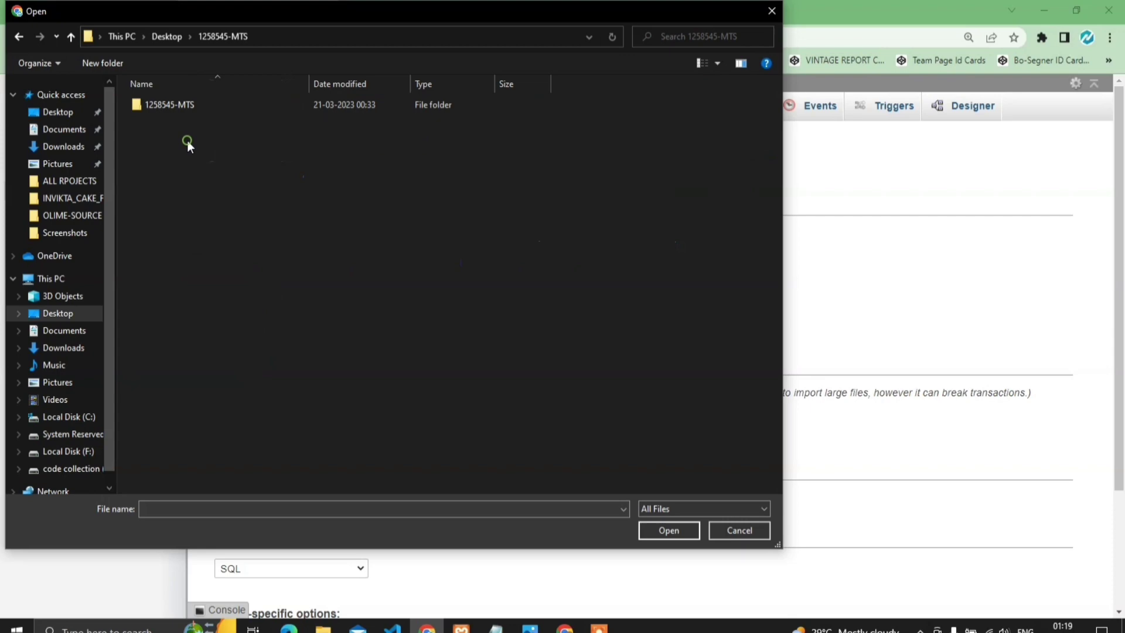
{"action": "double_click", "coordinate": [201, 107]}
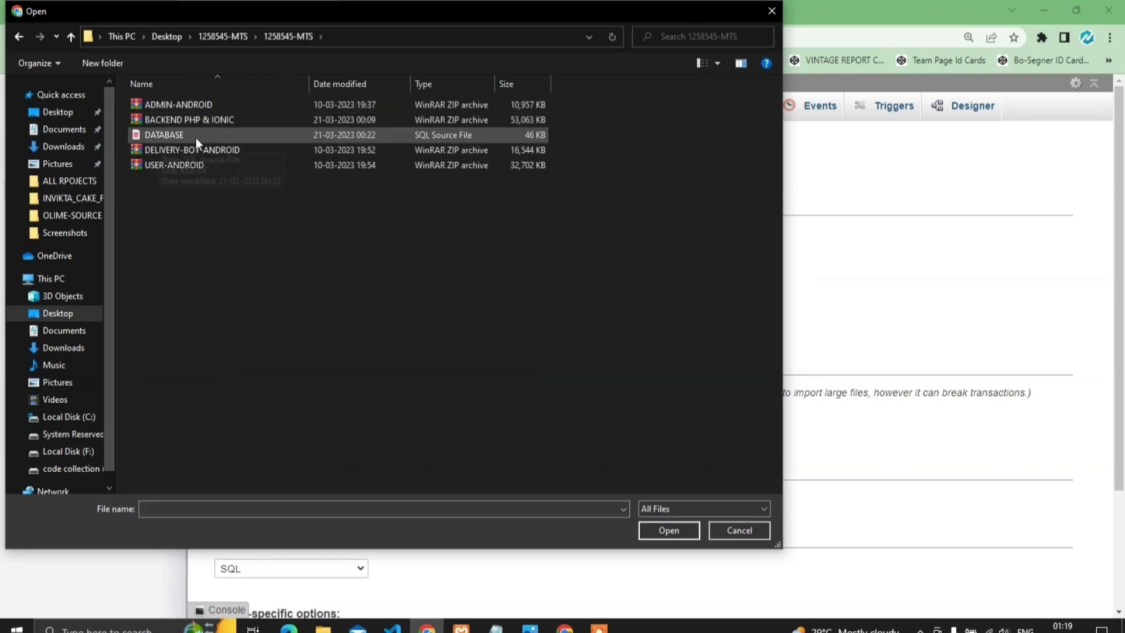
{"action": "left_click", "coordinate": [202, 136]}
{"action": "left_click", "coordinate": [668, 529]}
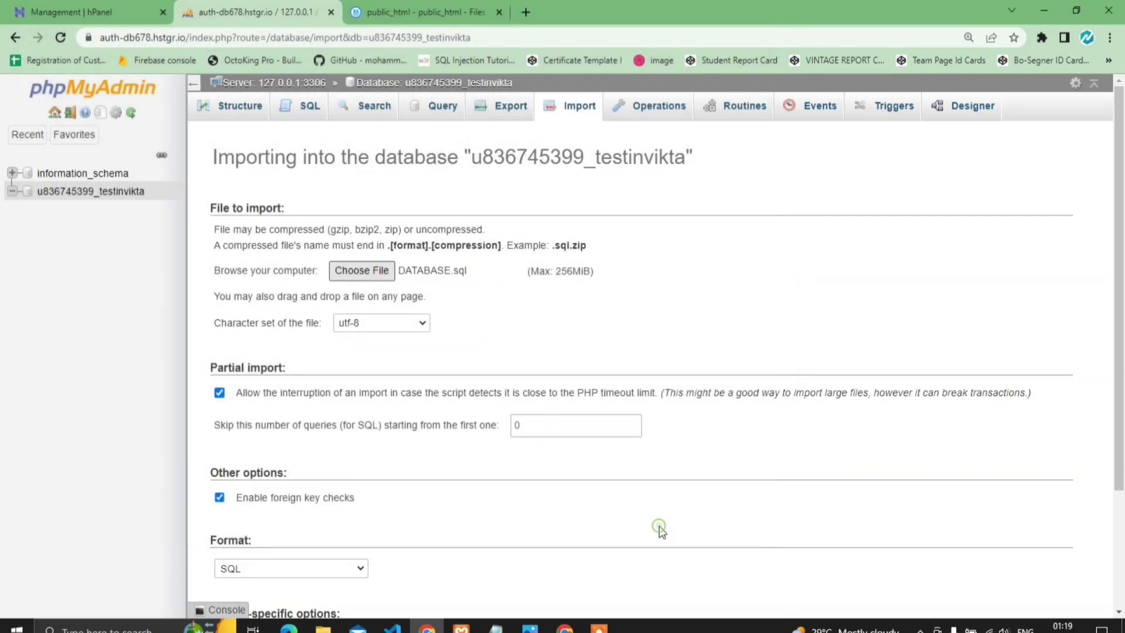
{"action": "scroll", "coordinate": [377, 454], "scroll_direction": "down", "scroll_amount": 3}
{"action": "left_click", "coordinate": [1055, 573]}
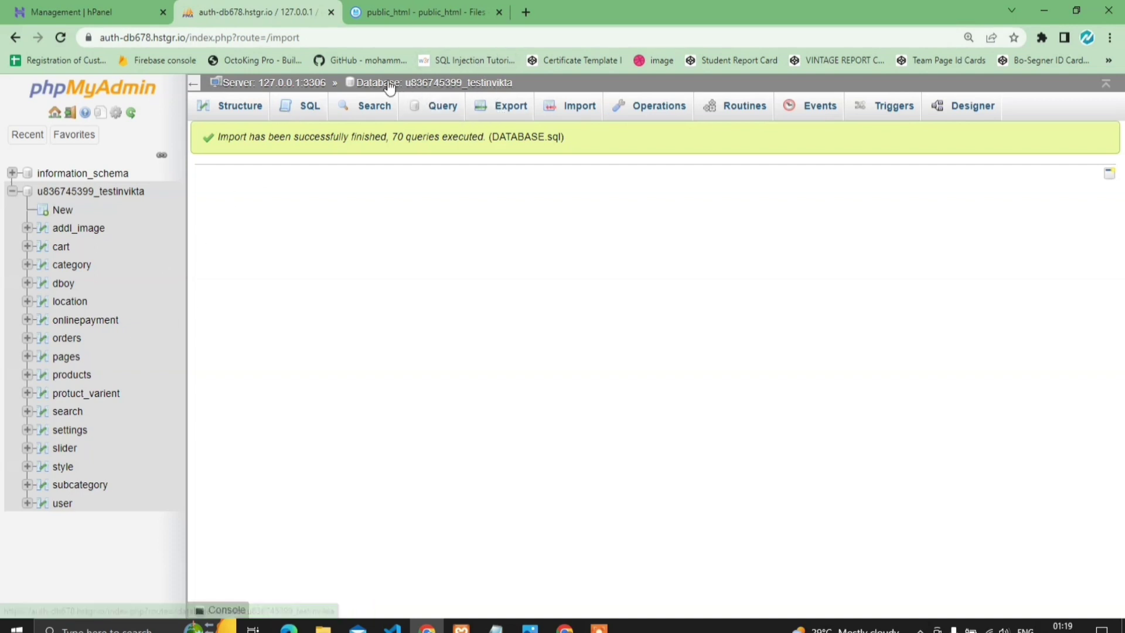
Step: View the Full Process image, close the old file manager tab, and return to the hosting dashboard
{"action": "left_click", "coordinate": [424, 11]}
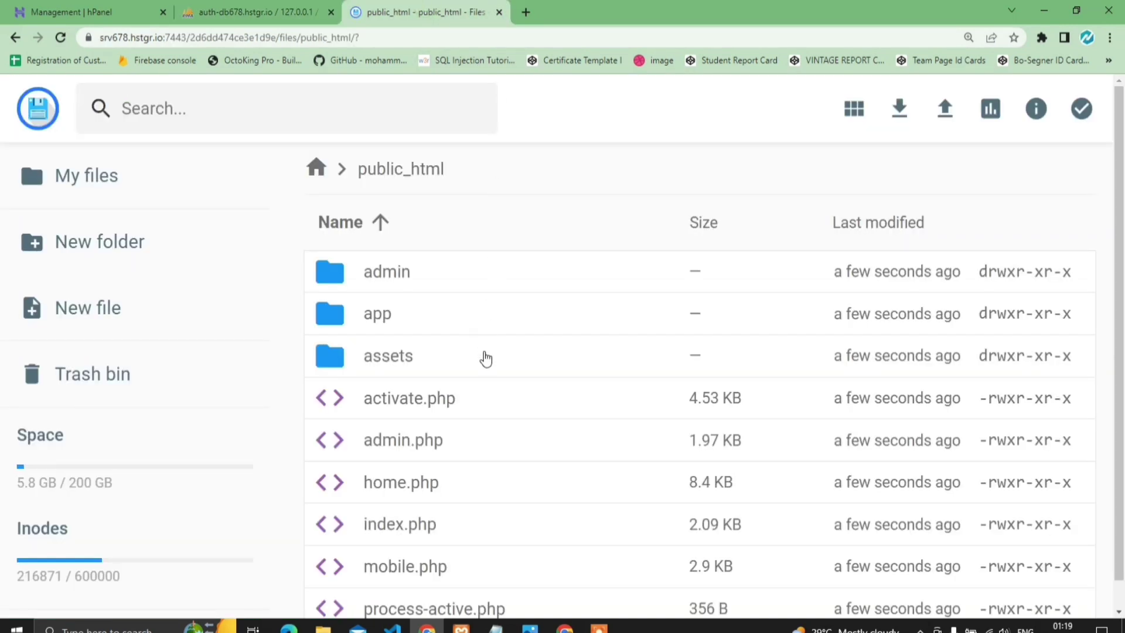
{"action": "left_click", "coordinate": [530, 627]}
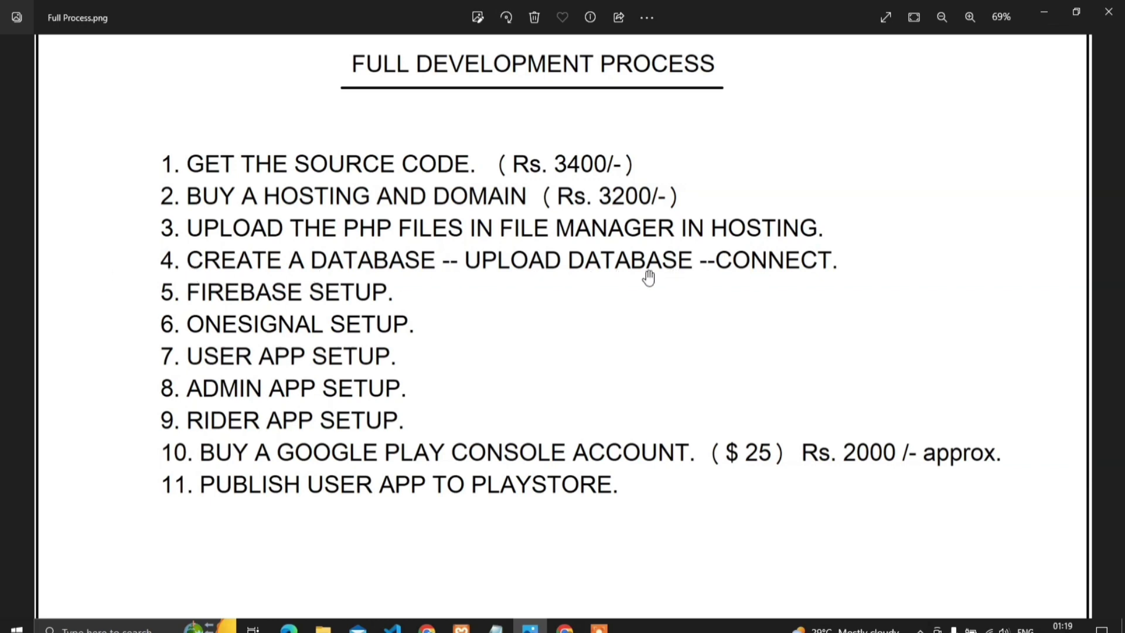
{"action": "left_click", "coordinate": [1033, 10]}
{"action": "left_click", "coordinate": [241, 4]}
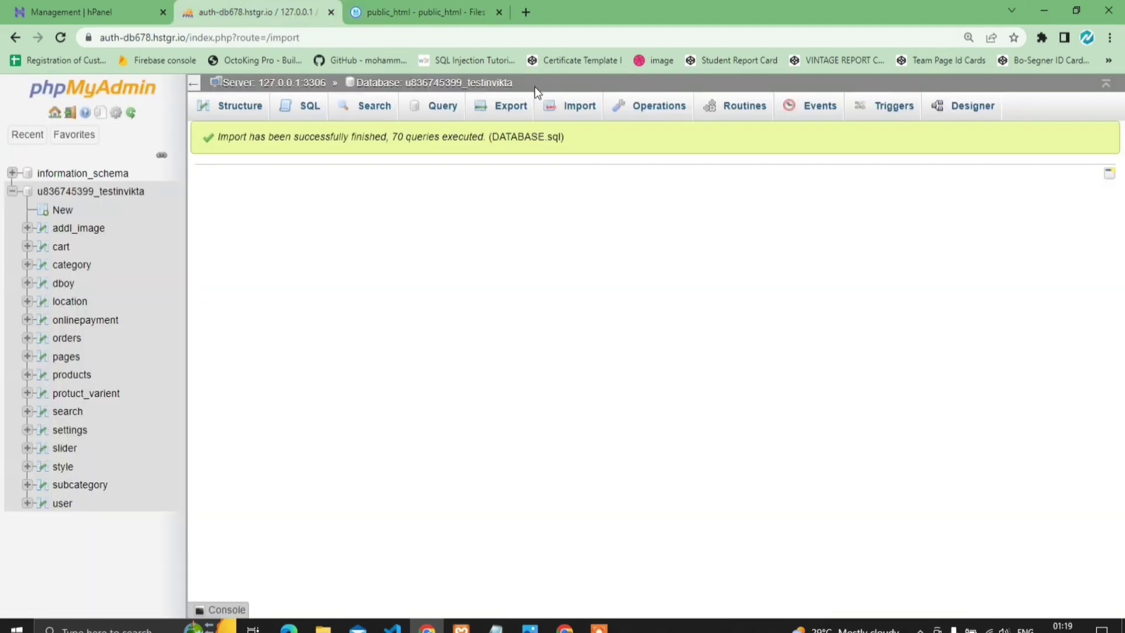
{"action": "left_click", "coordinate": [413, 2]}
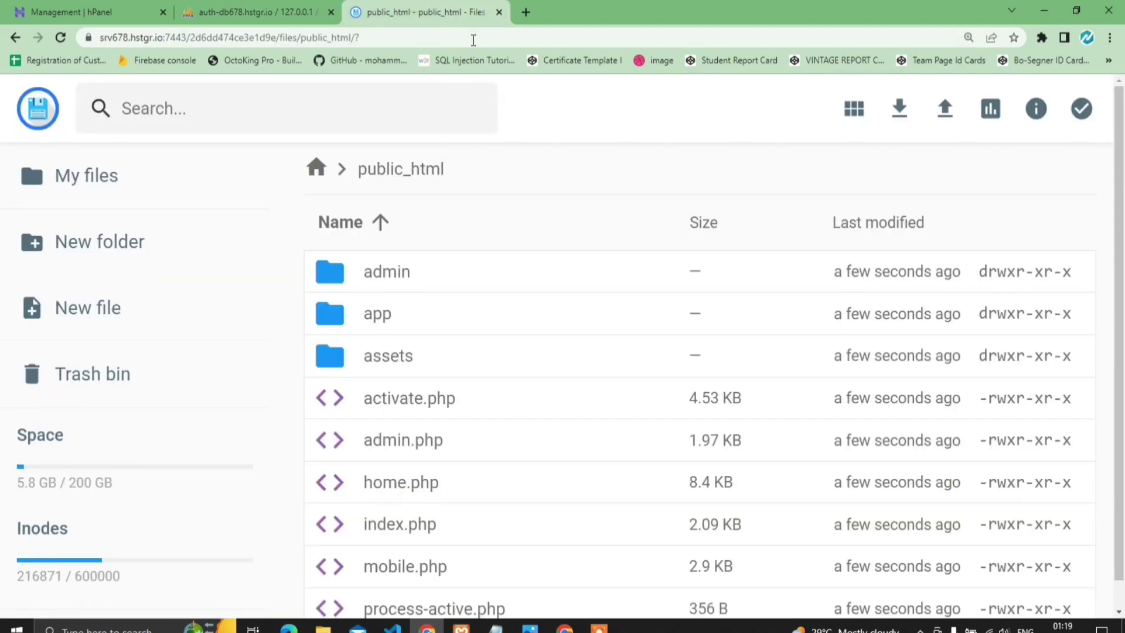
{"action": "left_click", "coordinate": [499, 12]}
{"action": "left_click", "coordinate": [158, 4]}
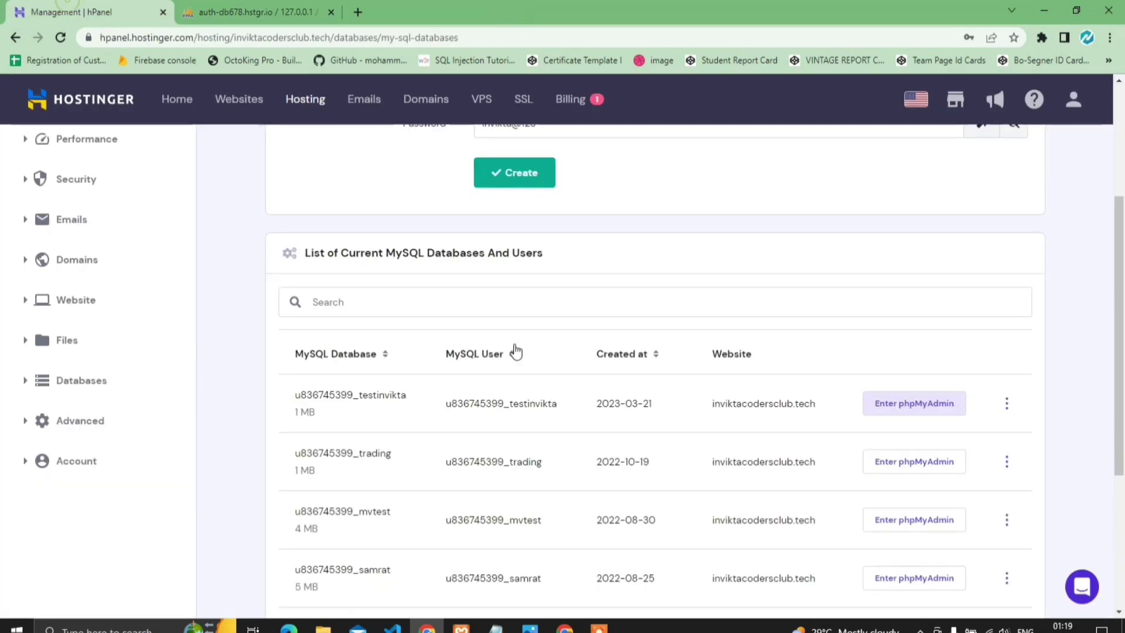
{"action": "scroll", "coordinate": [123, 246], "scroll_direction": "up", "scroll_amount": 4}
{"action": "left_click", "coordinate": [107, 282]}
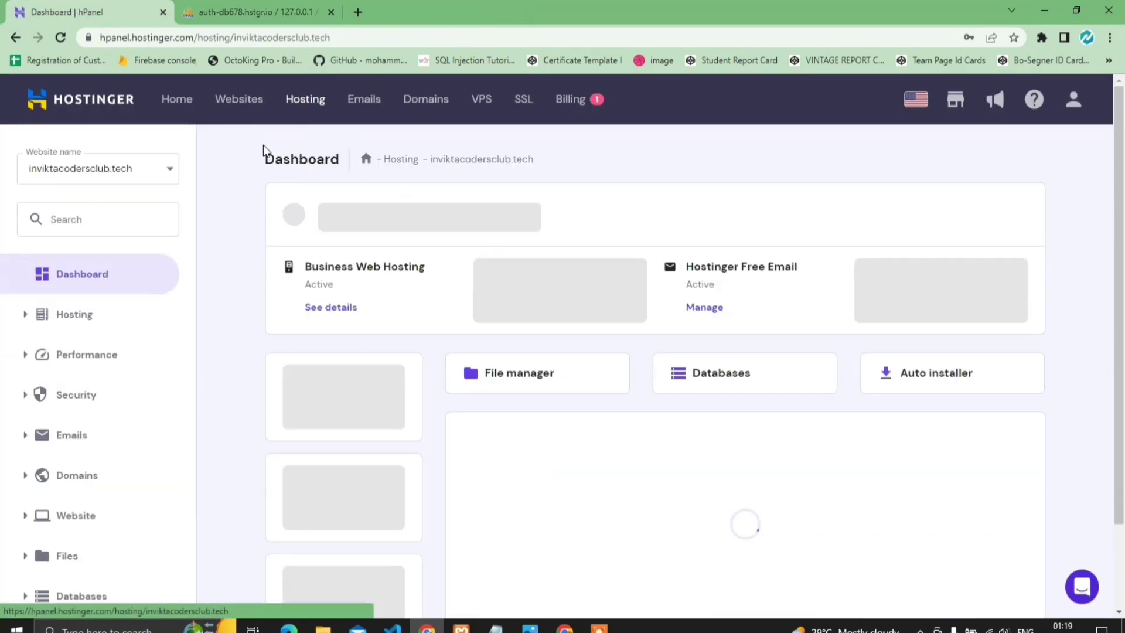
Step: Open db.php from public_html/app/pay in the File manager editor
{"action": "left_click", "coordinate": [508, 388]}
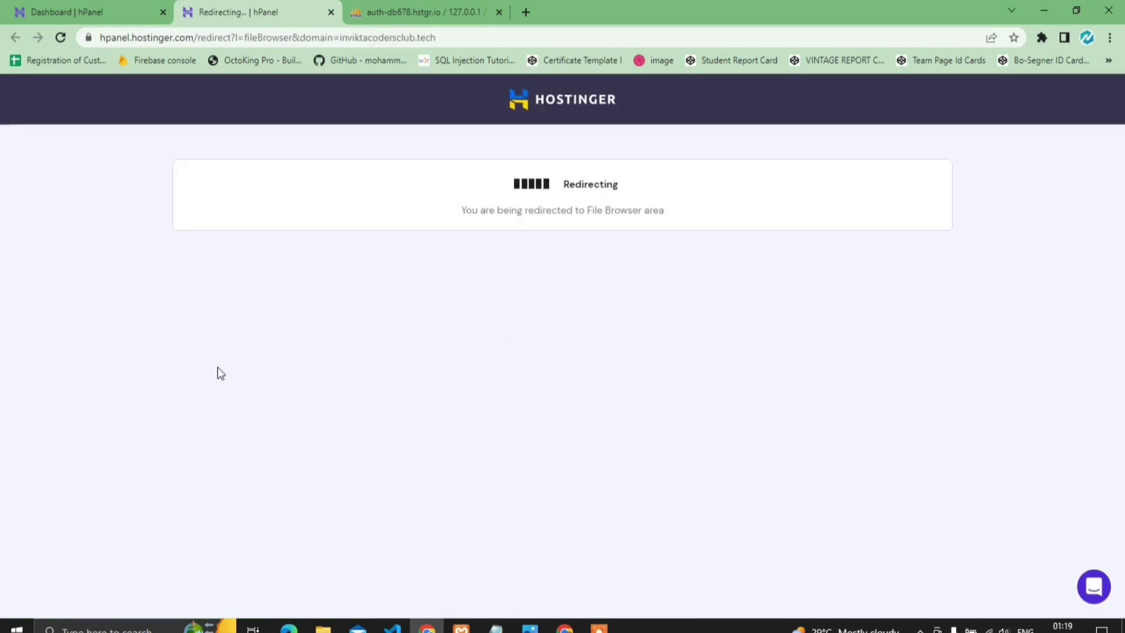
{"action": "left_click", "coordinate": [412, 289]}
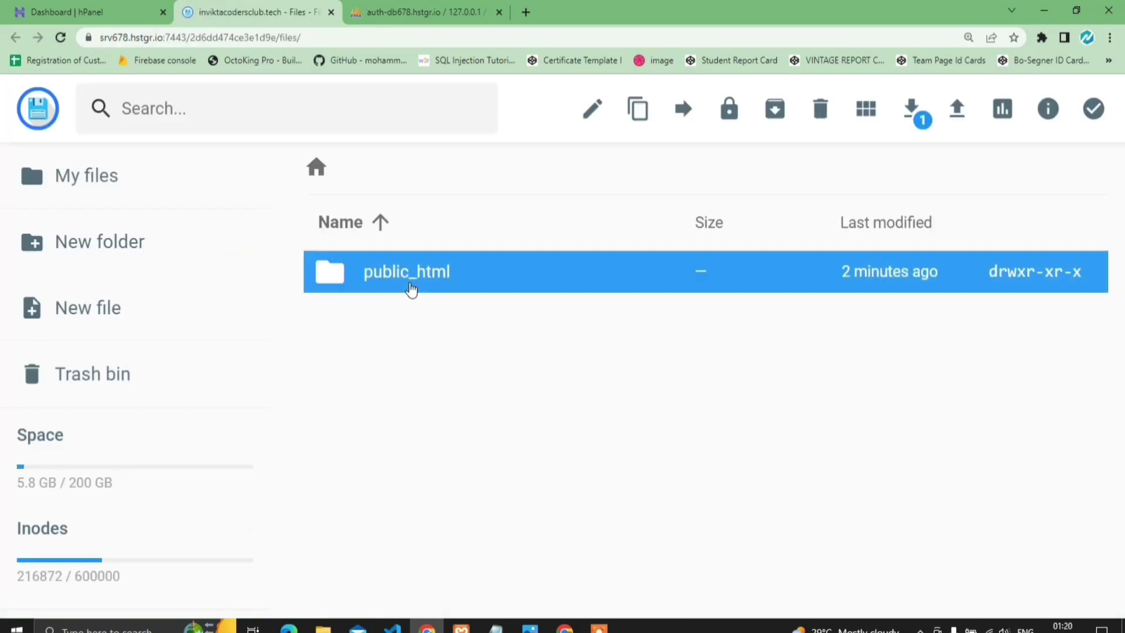
{"action": "double_click", "coordinate": [411, 289]}
{"action": "double_click", "coordinate": [402, 317]}
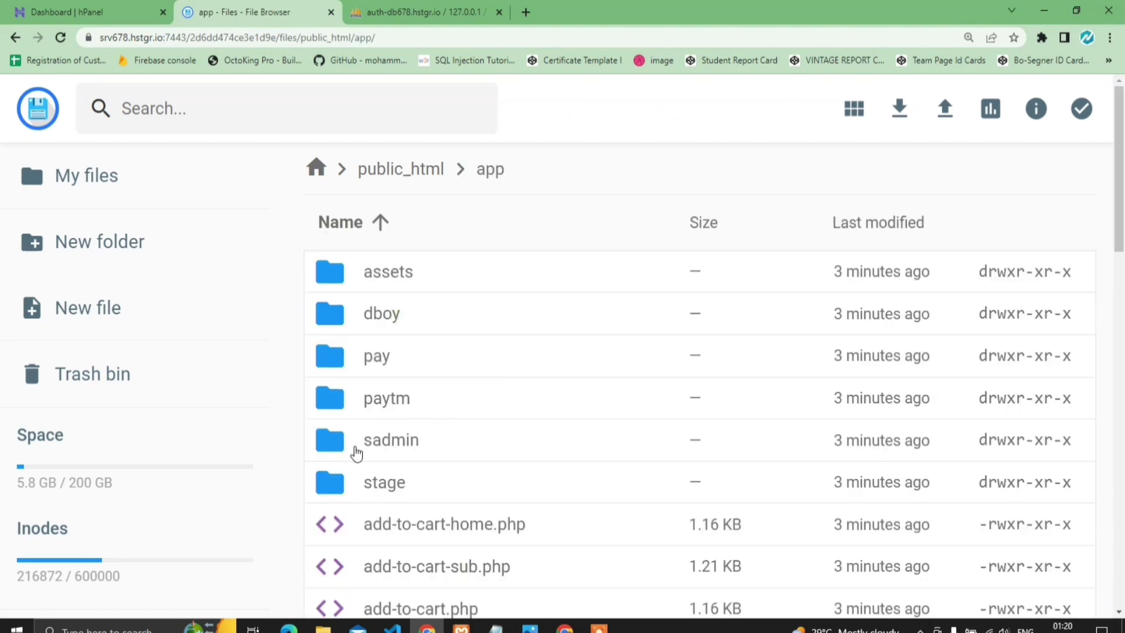
{"action": "double_click", "coordinate": [426, 373]}
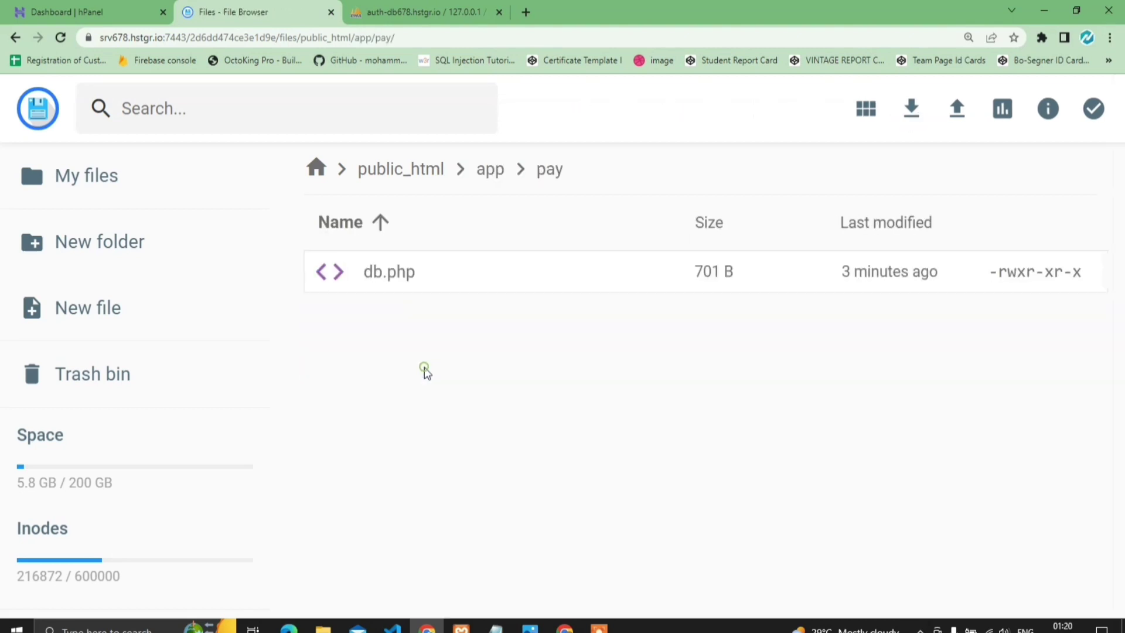
{"action": "double_click", "coordinate": [452, 287]}
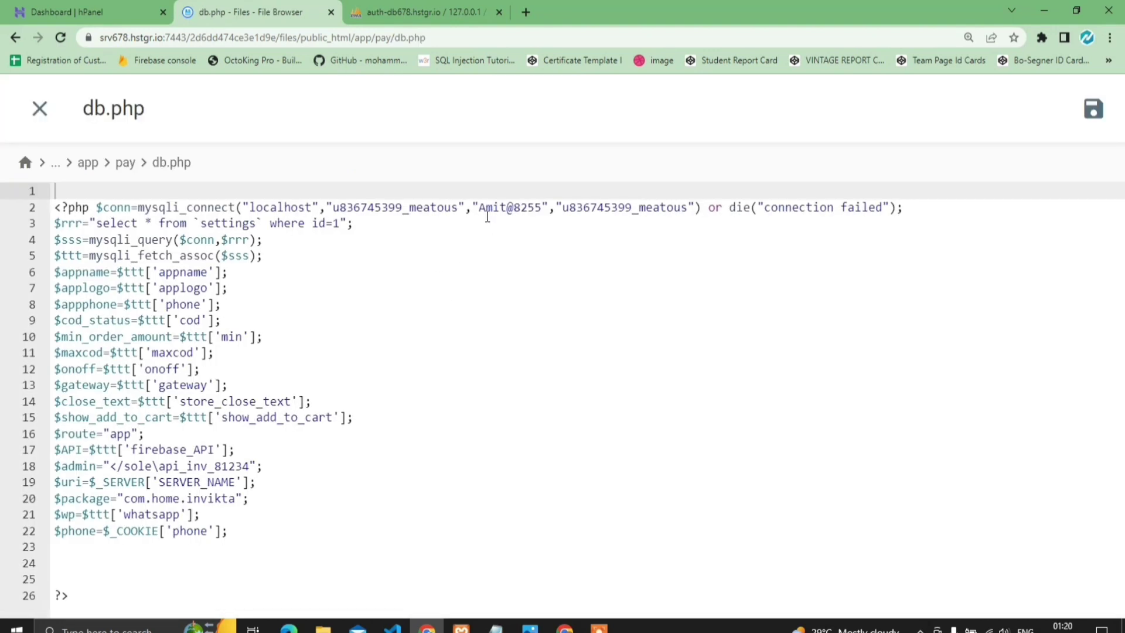
Step: Paste the new password into db.php line 2, save, and copy the database name from phpMyAdmin
{"action": "left_click_drag", "start_coordinate": [479, 208], "coordinate": [541, 208]}
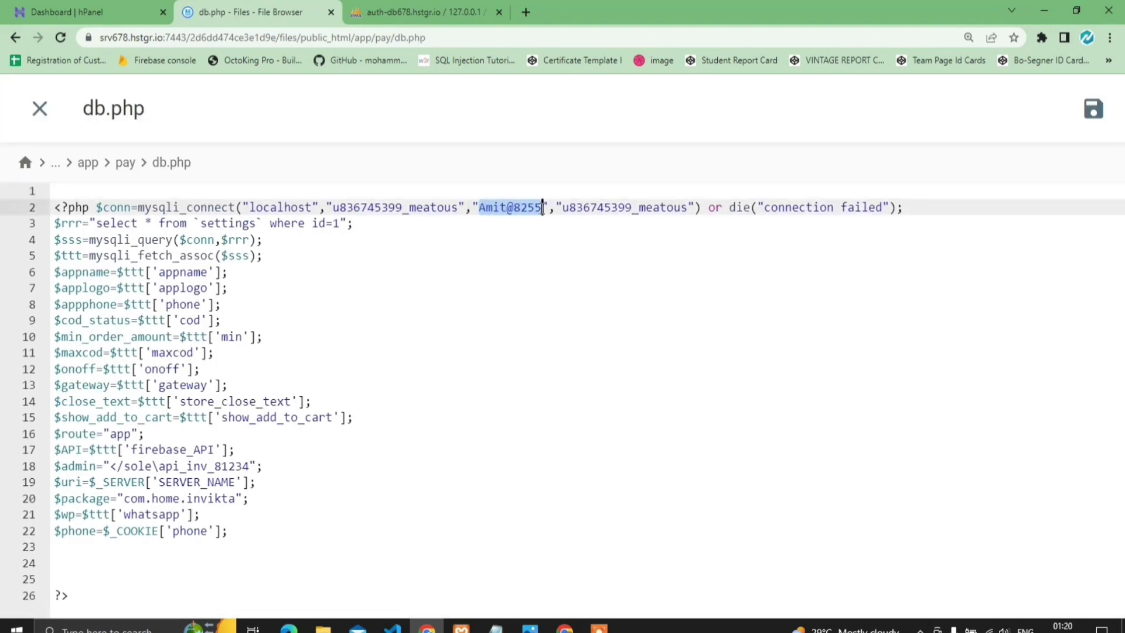
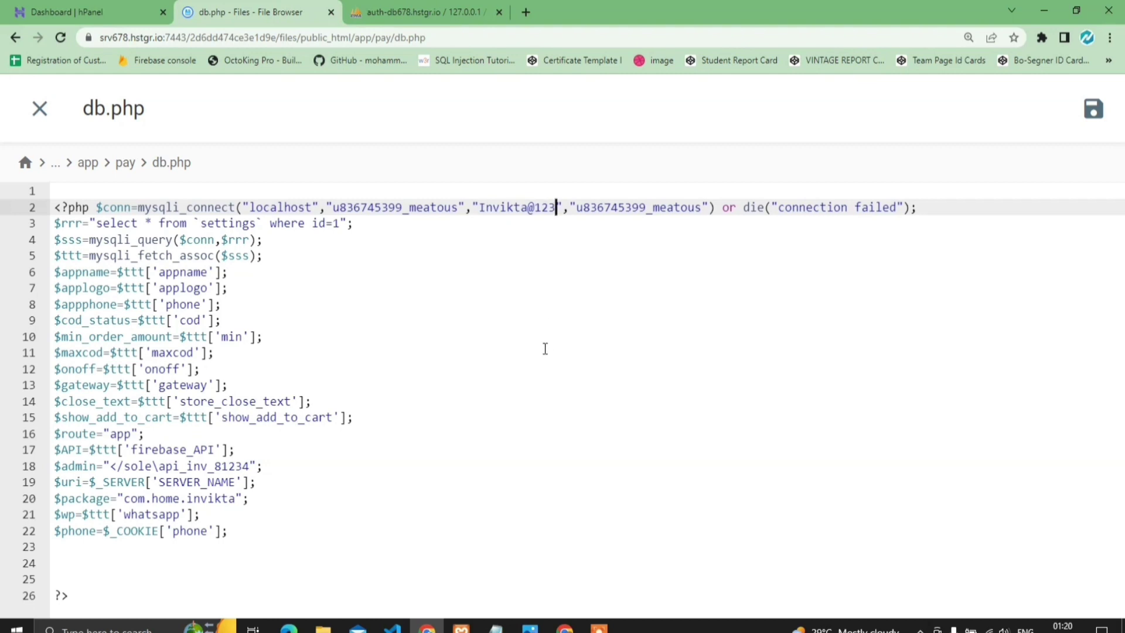
{"action": "key", "text": "ctrl+s"}
{"action": "left_click", "coordinate": [433, 15]}
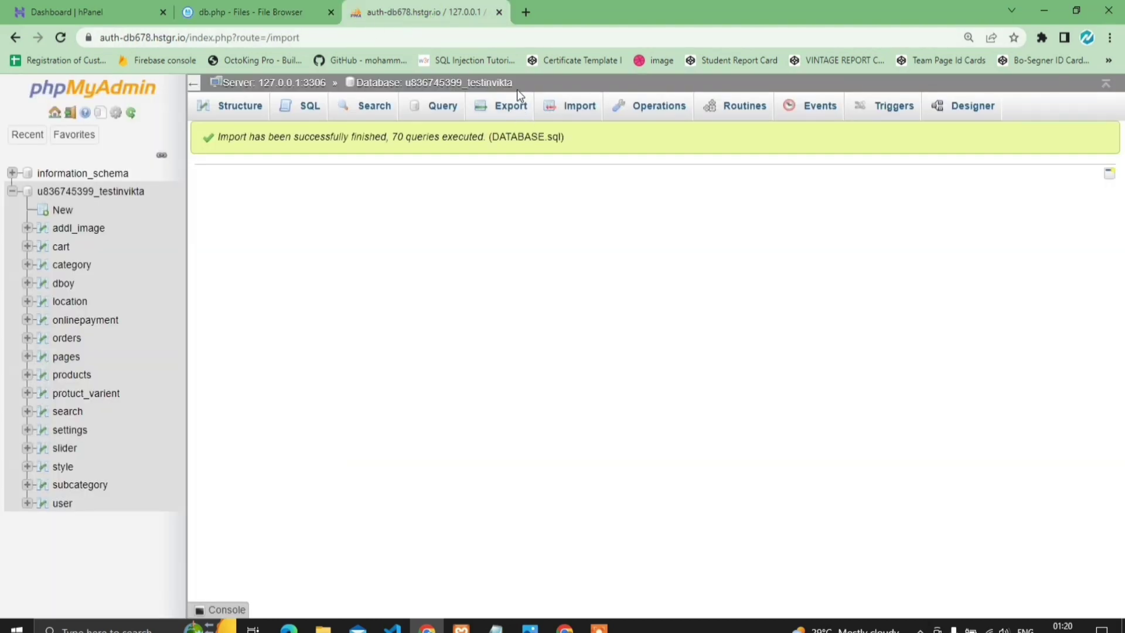
{"action": "left_click_drag", "start_coordinate": [522, 84], "coordinate": [406, 83]}
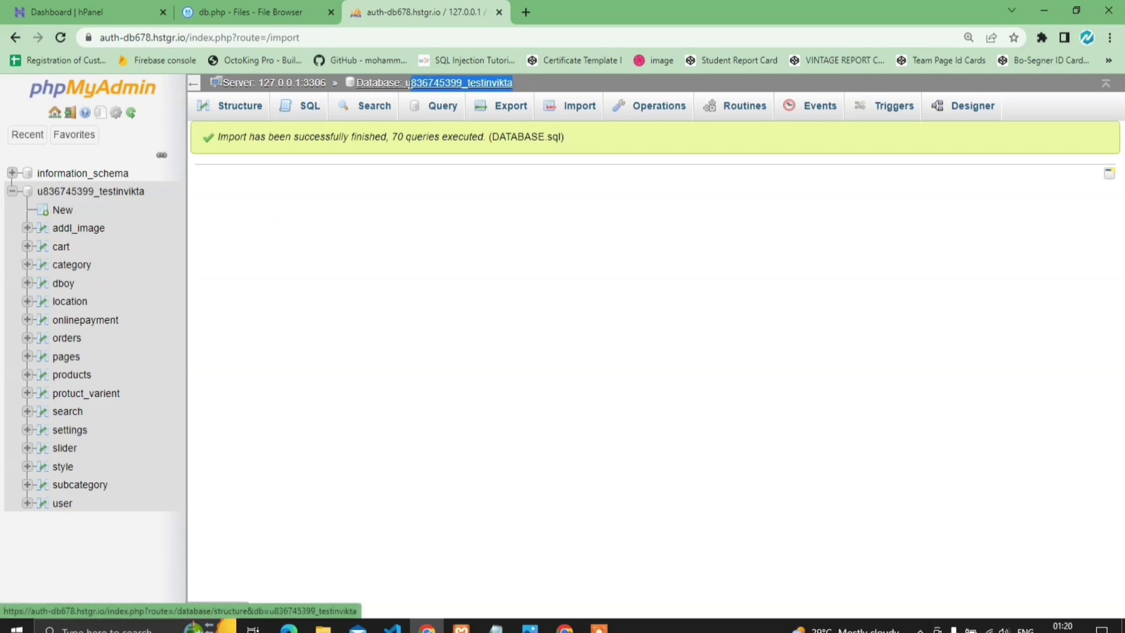
{"action": "right_click", "coordinate": [447, 89]}
{"action": "left_click", "coordinate": [489, 210]}
Step: Replace the username and database name on line 2 with testinvikta, save, and close the editor
{"action": "left_click", "coordinate": [242, 14]}
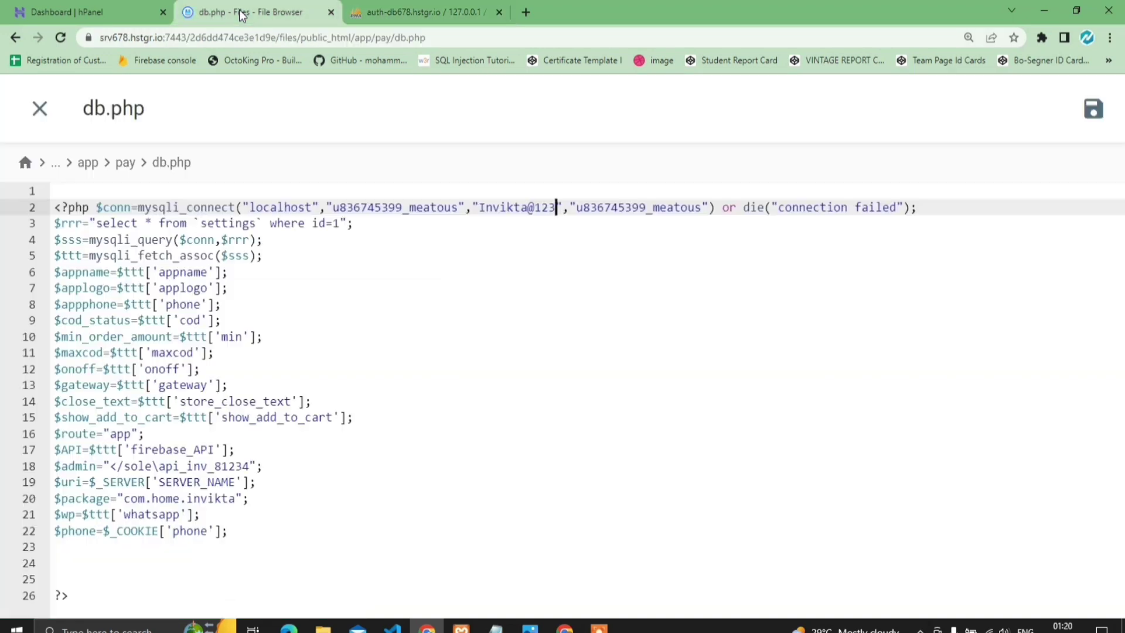
{"action": "left_click_drag", "start_coordinate": [458, 208], "coordinate": [335, 208]}
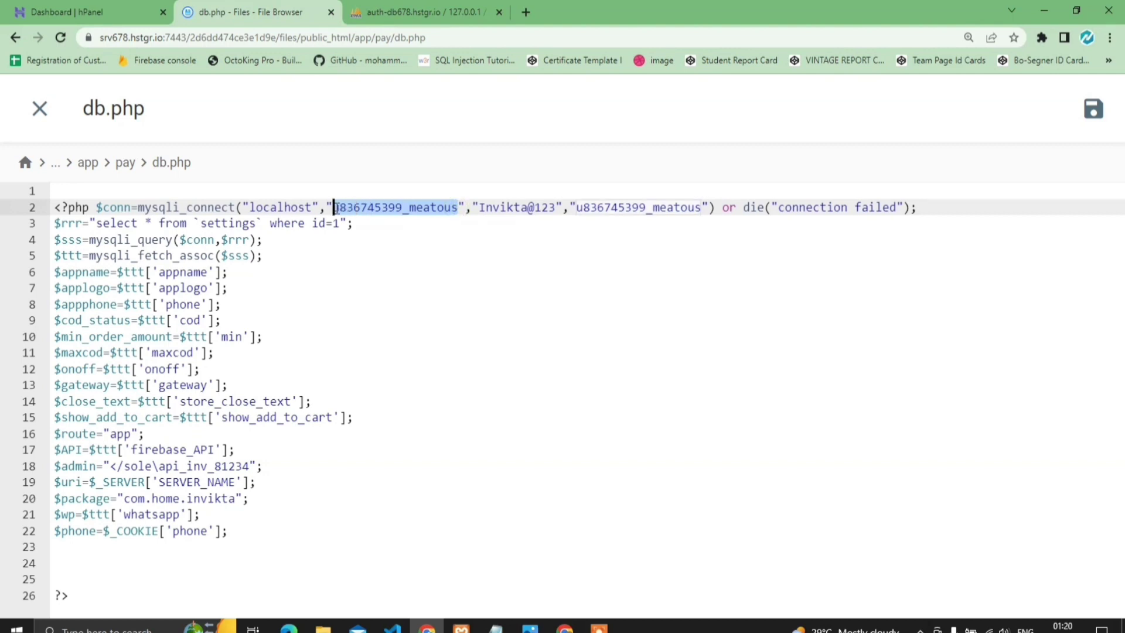
{"action": "key", "text": "ctrl+v"}
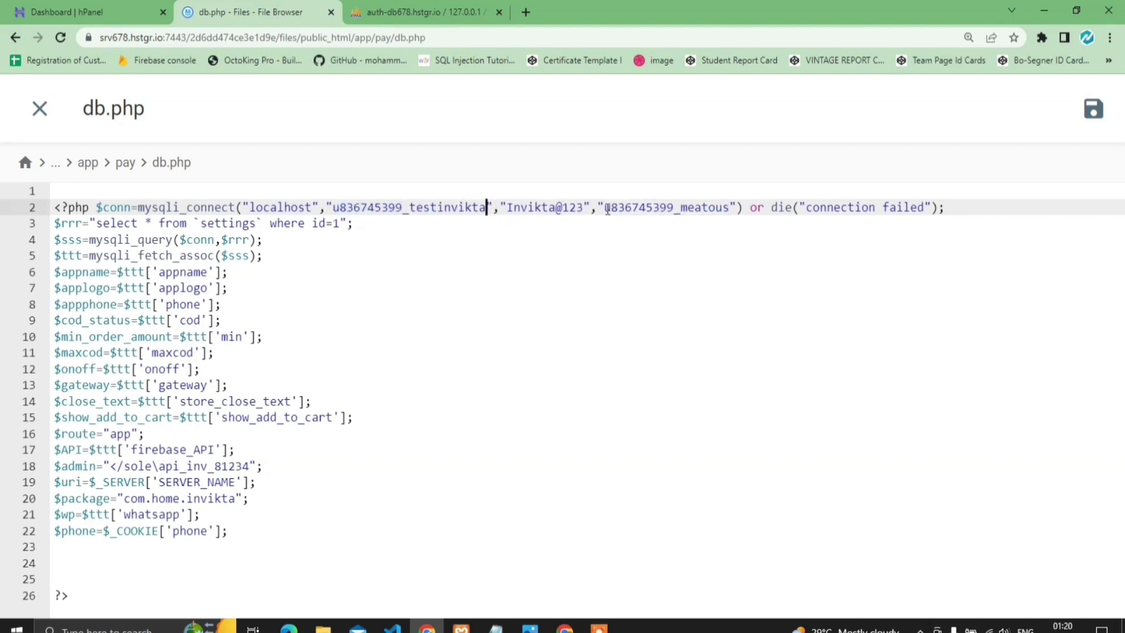
{"action": "left_click_drag", "start_coordinate": [604, 208], "coordinate": [731, 208]}
{"action": "key", "text": "ctrl+v"}
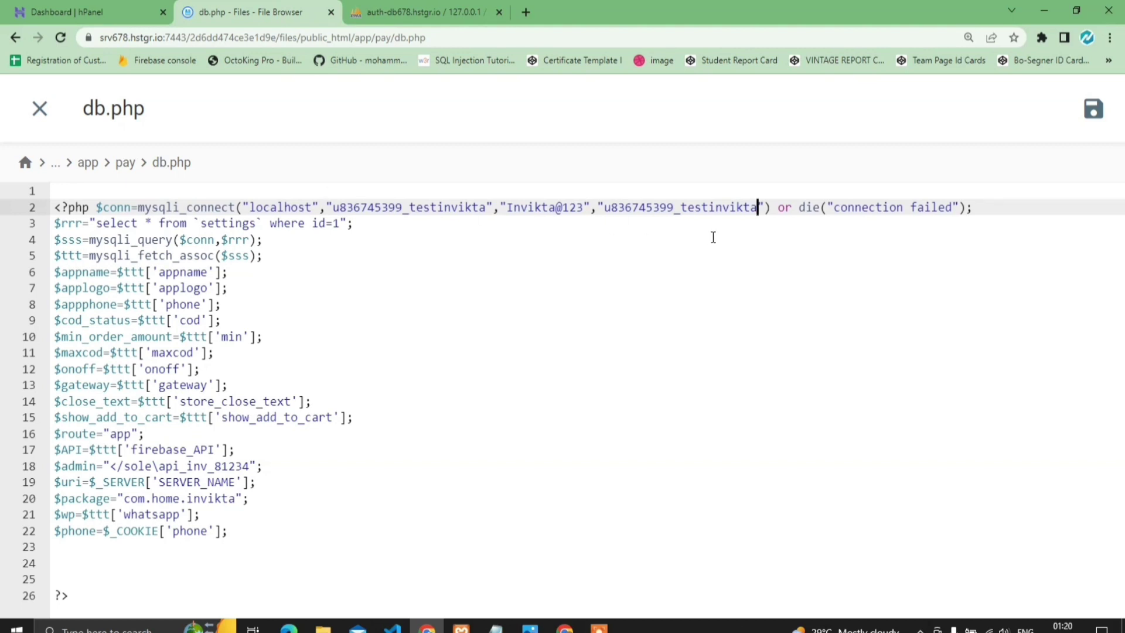
{"action": "left_click", "coordinate": [1094, 117]}
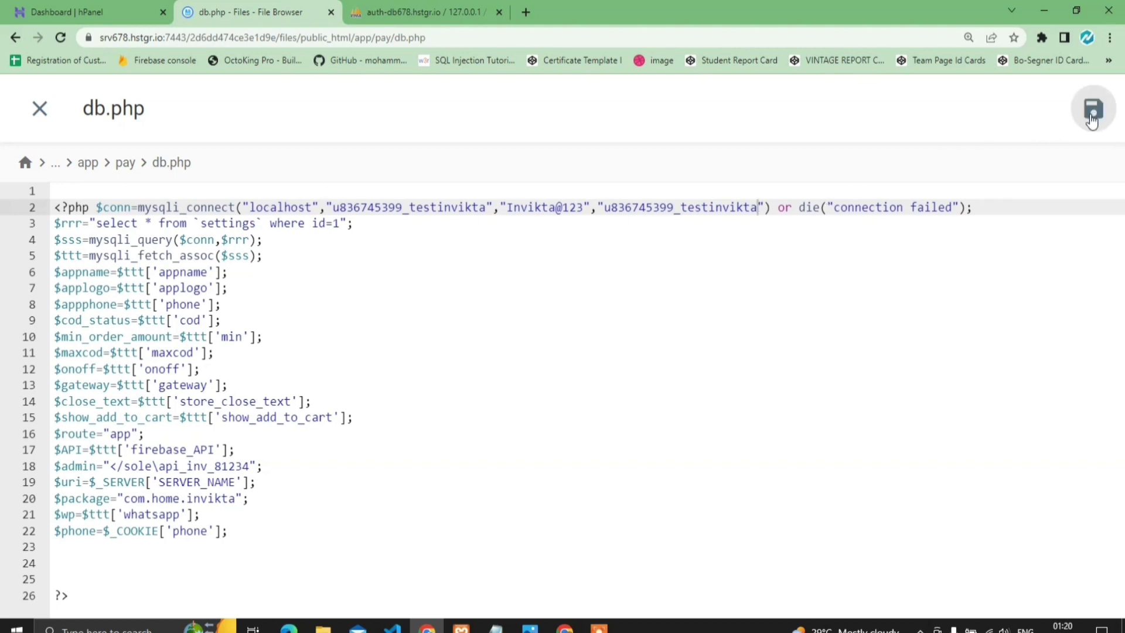
{"action": "left_click", "coordinate": [39, 109]}
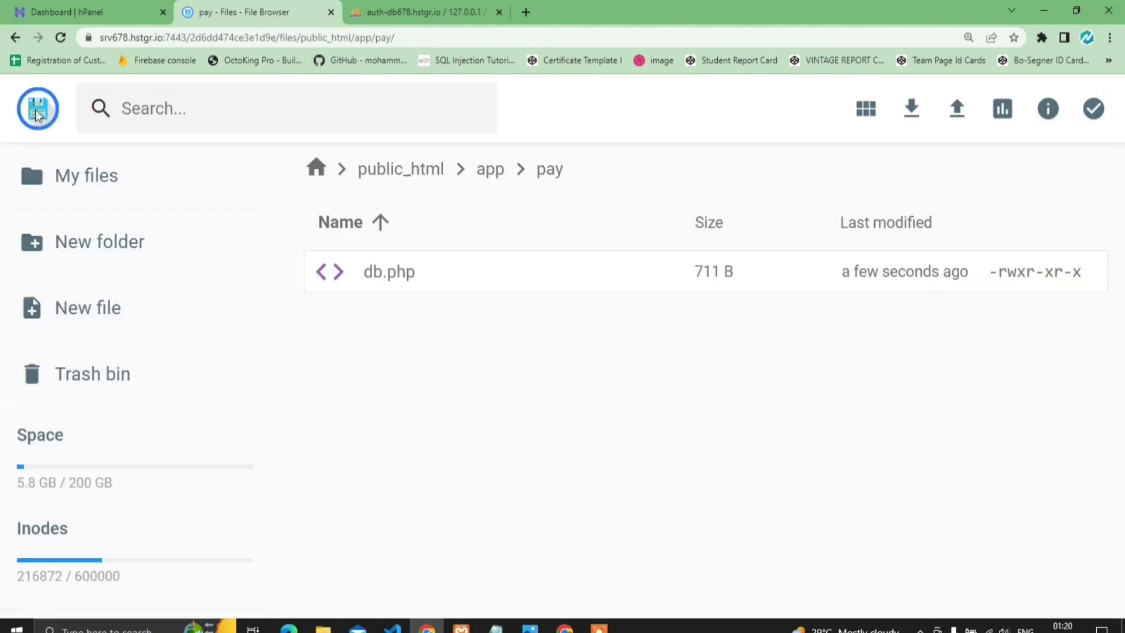
{"action": "left_click", "coordinate": [369, 170]}
Step: Open the live site's activation page and the Renflair Codes Link Your Project details
{"action": "left_click", "coordinate": [73, 10]}
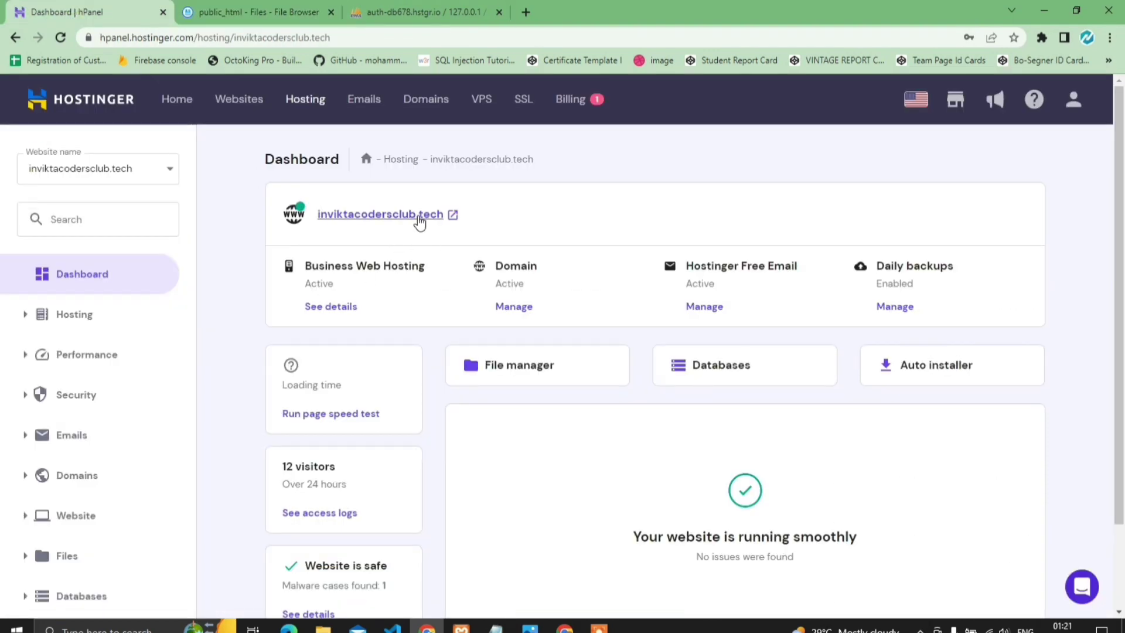
{"action": "left_click", "coordinate": [418, 216]}
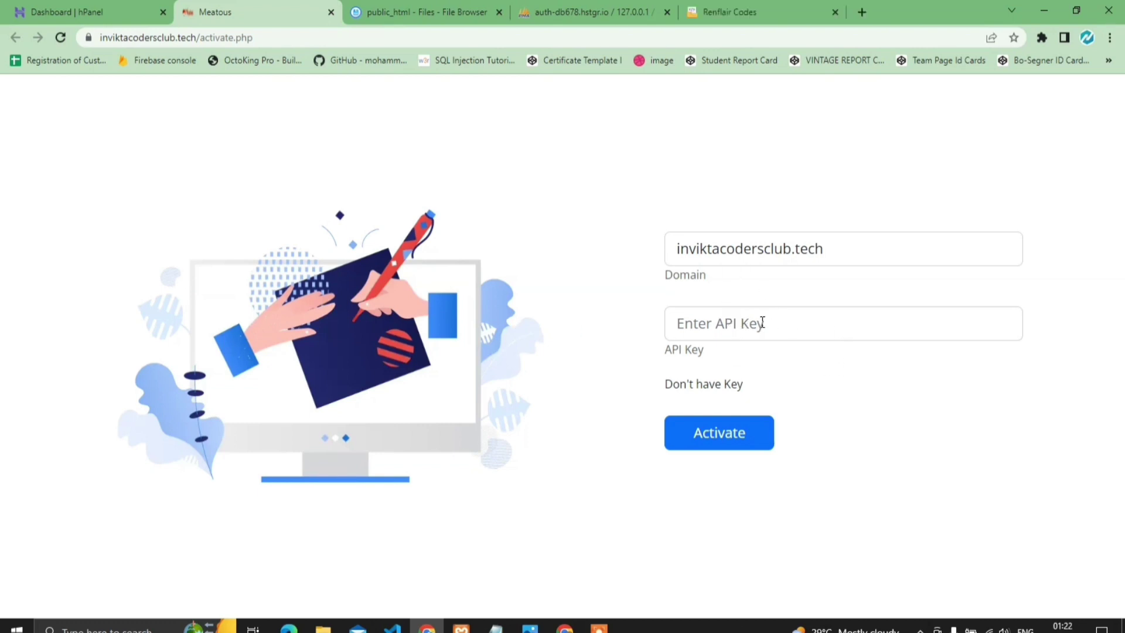
{"action": "left_click", "coordinate": [729, 11]}
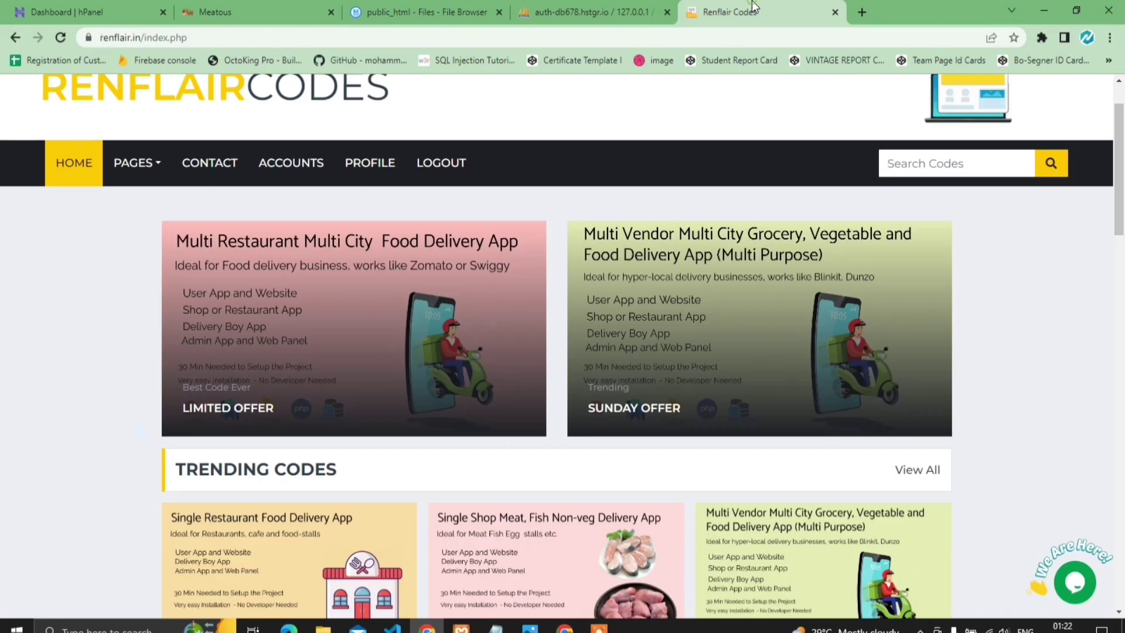
{"action": "left_click", "coordinate": [298, 184]}
{"action": "scroll", "coordinate": [371, 463], "scroll_direction": "down", "scroll_amount": 15}
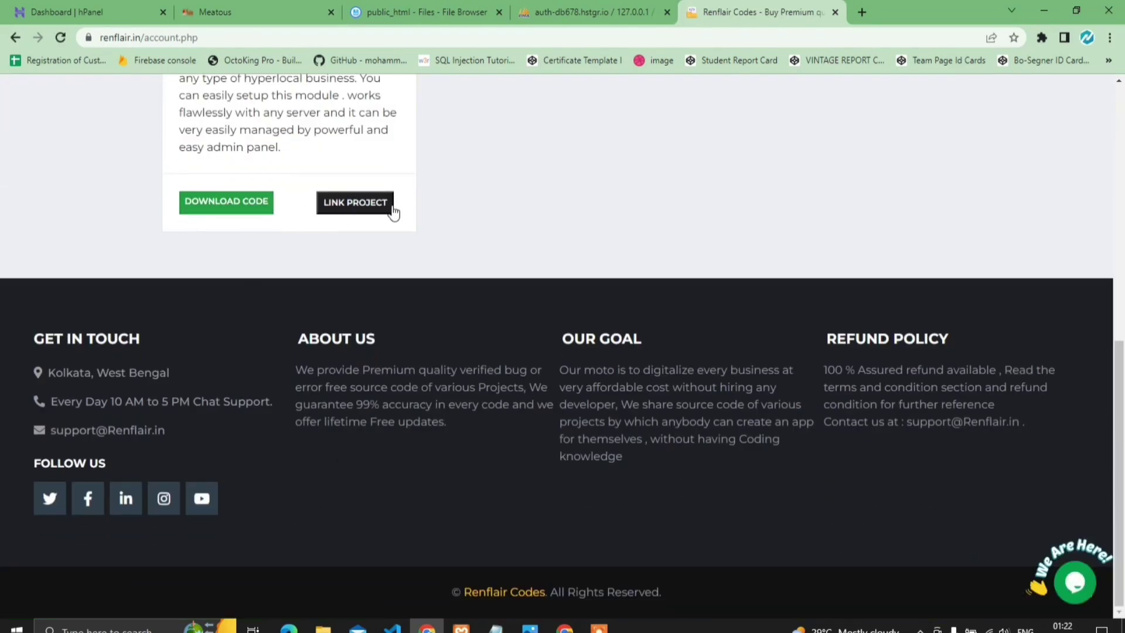
{"action": "left_click", "coordinate": [369, 212]}
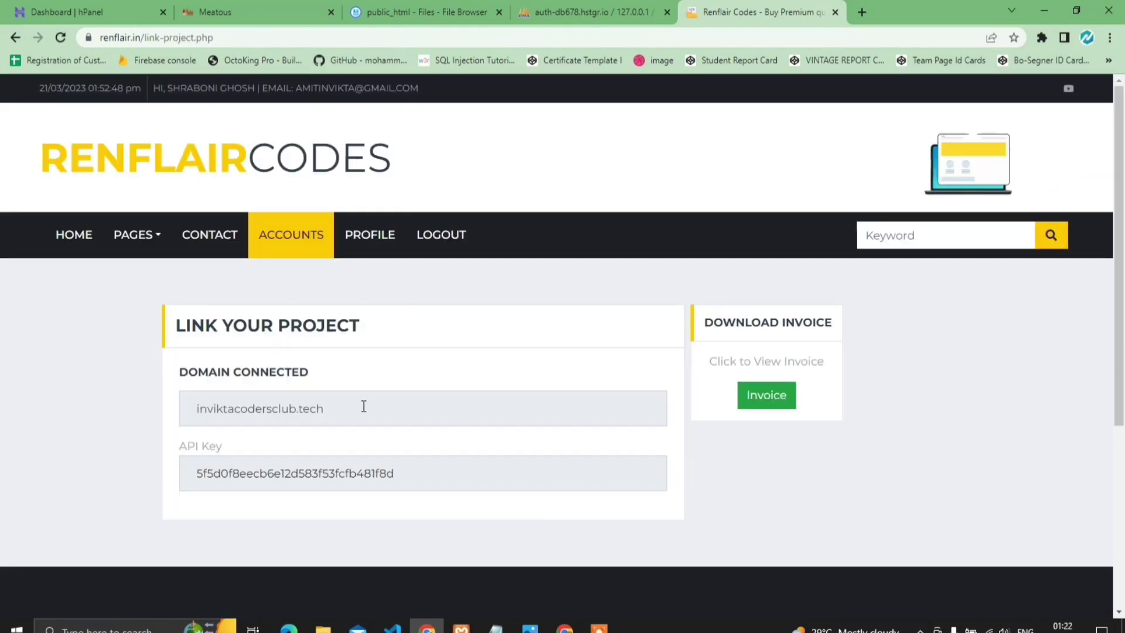
{"action": "left_click", "coordinate": [211, 11]}
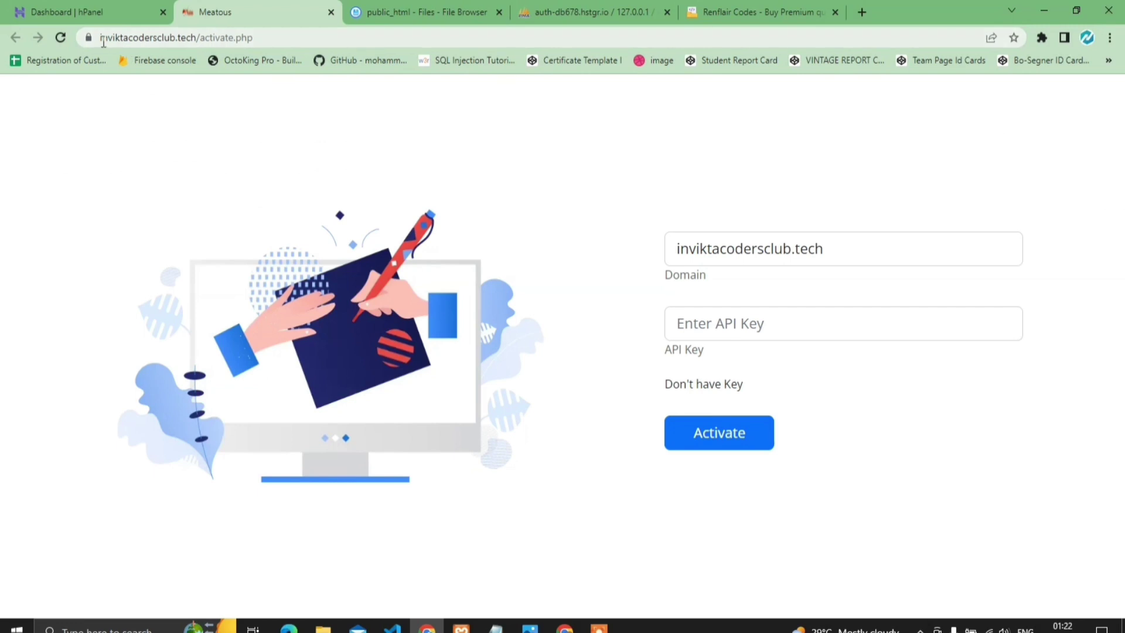
{"action": "left_click", "coordinate": [756, 12]}
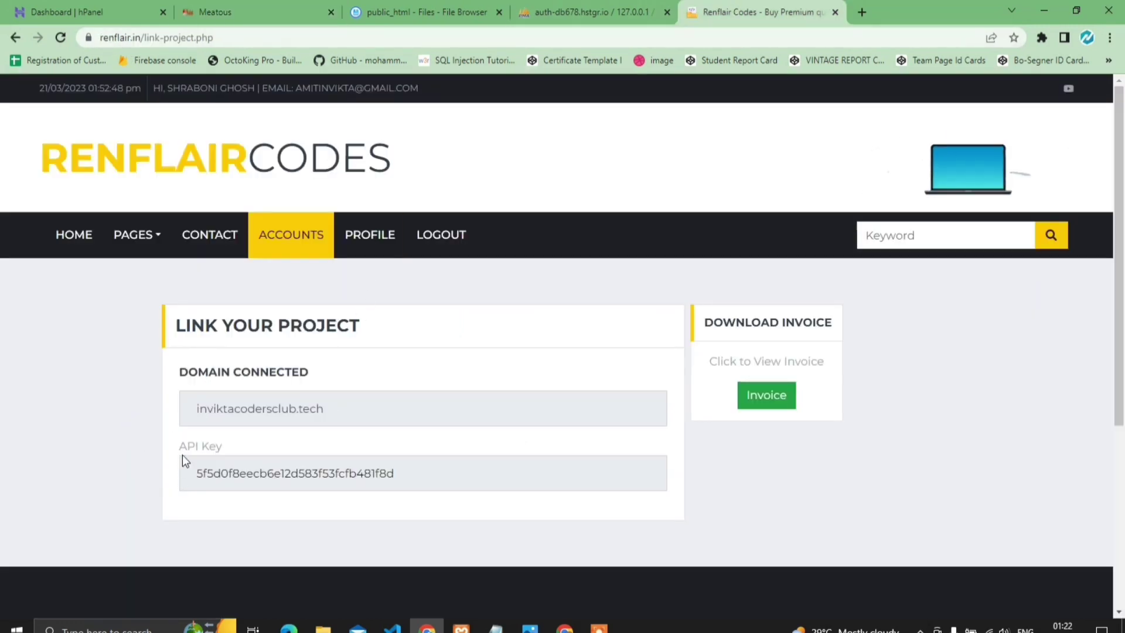
Step: Copy the project API key into the activation page's API Key field and activate
{"action": "left_click_drag", "start_coordinate": [396, 473], "coordinate": [198, 472]}
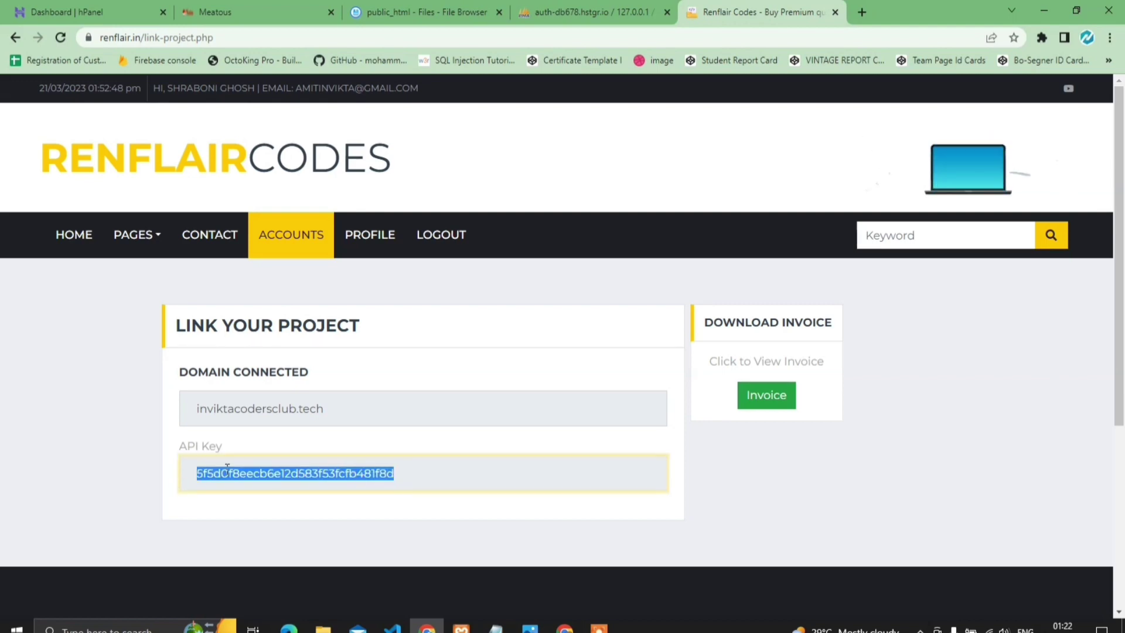
{"action": "right_click", "coordinate": [225, 469]}
{"action": "left_click", "coordinate": [275, 480]}
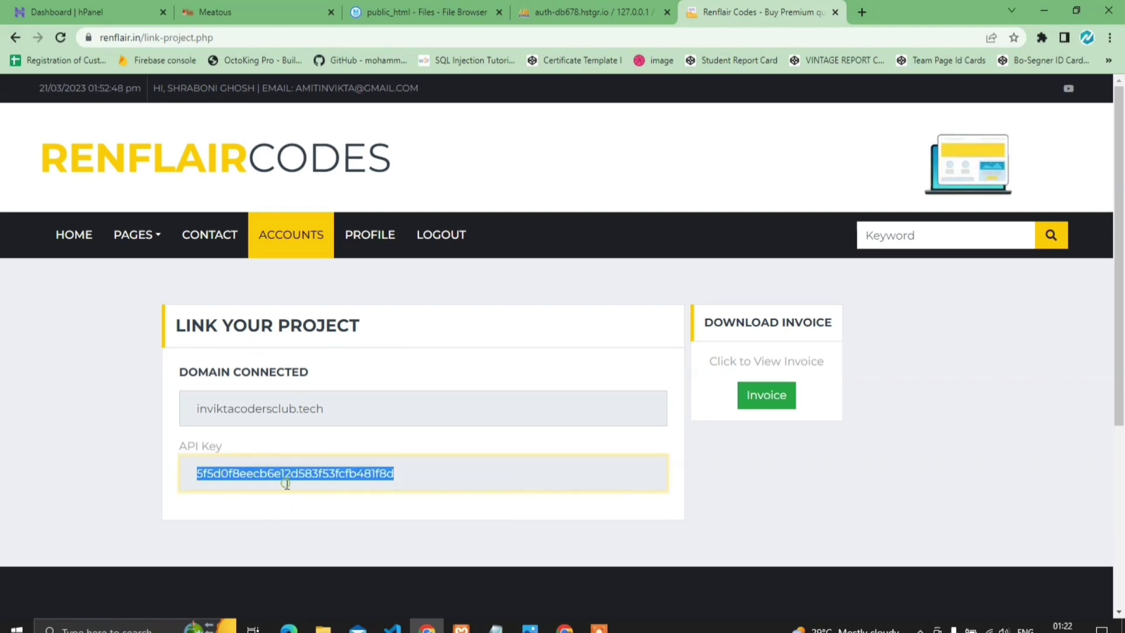
{"action": "left_click", "coordinate": [267, 8]}
{"action": "left_click", "coordinate": [751, 324]}
{"action": "key", "text": "ctrl+v"}
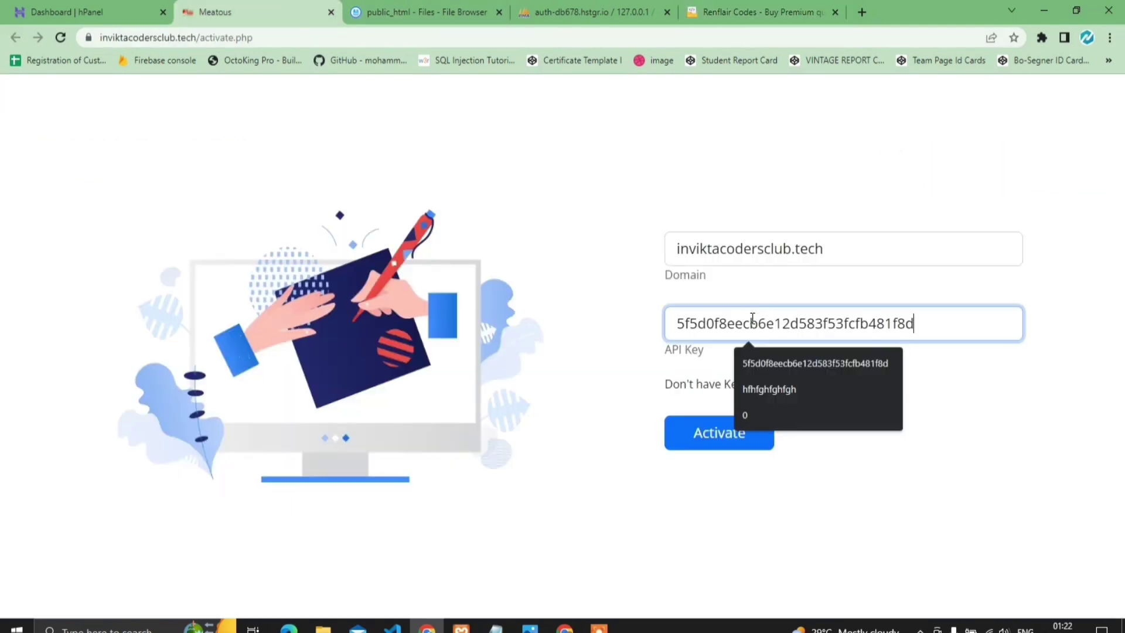
{"action": "left_click", "coordinate": [737, 447]}
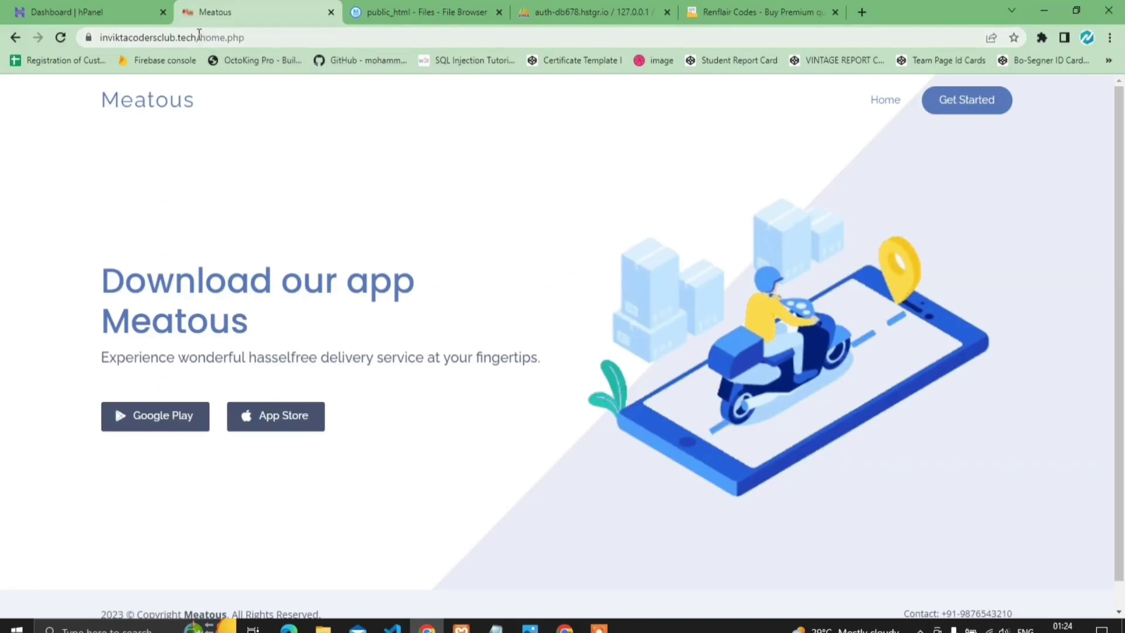
{"action": "left_click_drag", "start_coordinate": [197, 38], "coordinate": [77, 38]}
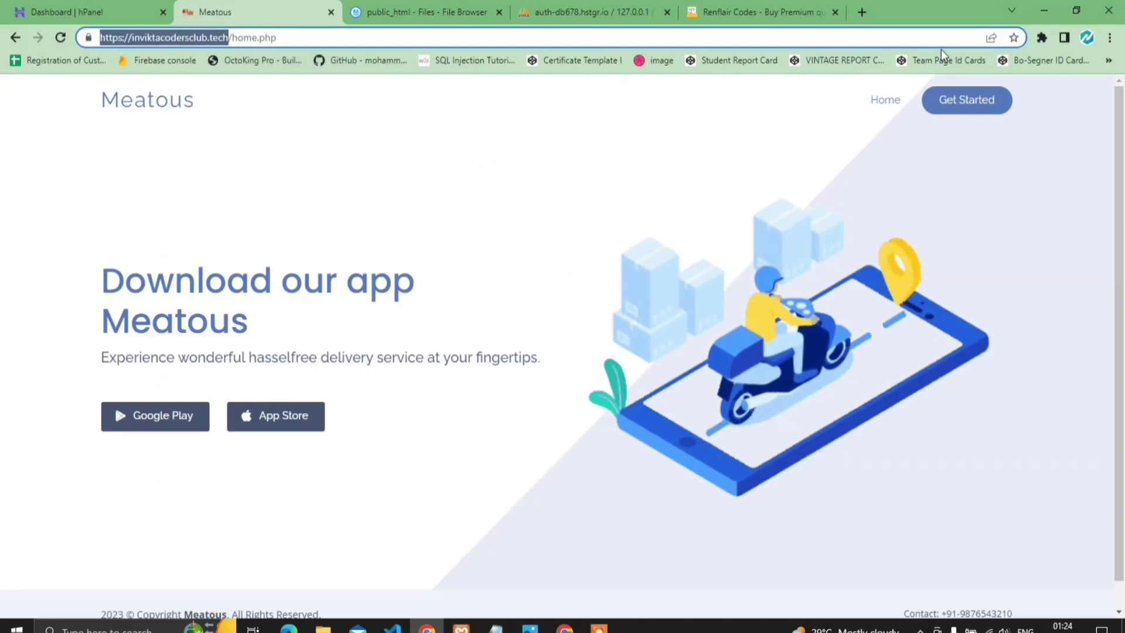
Step: Create a new desktop text document named URLS and open it in Notepad
{"action": "left_click", "coordinate": [1052, 10]}
{"action": "right_click", "coordinate": [485, 205]}
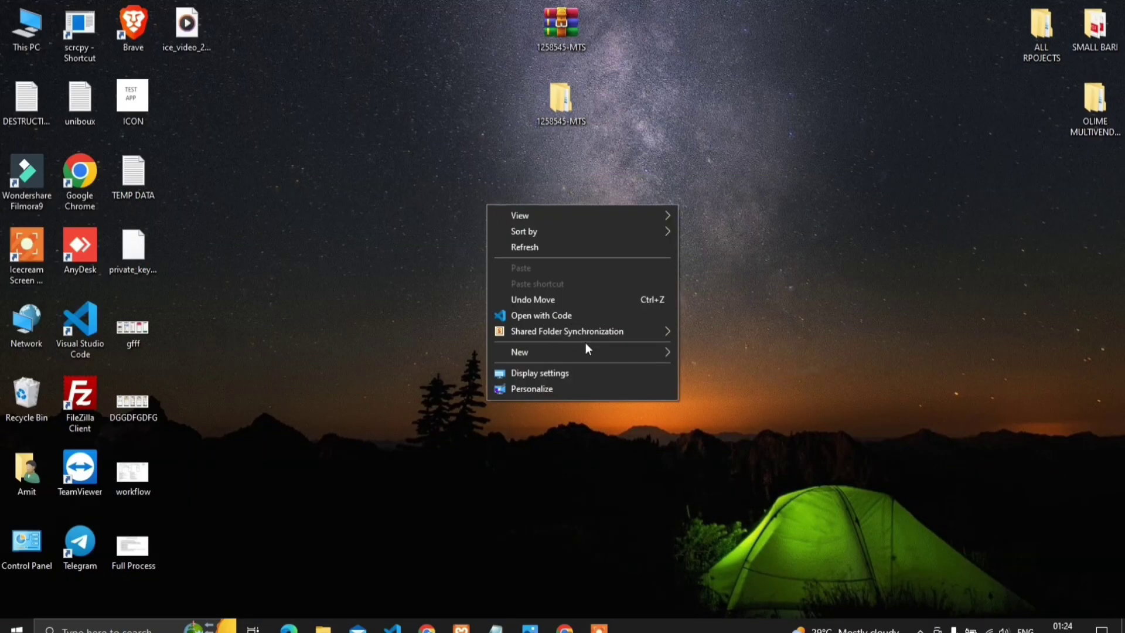
{"action": "mouse_move", "coordinate": [584, 353]}
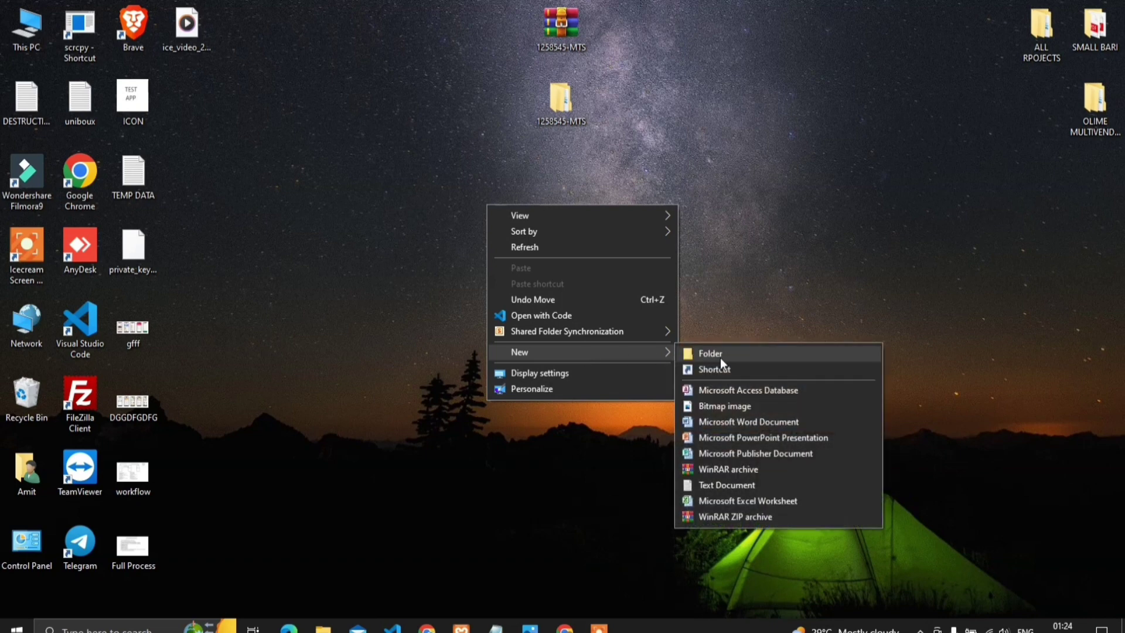
{"action": "left_click", "coordinate": [714, 490]}
{"action": "key", "text": "BackSpace"}
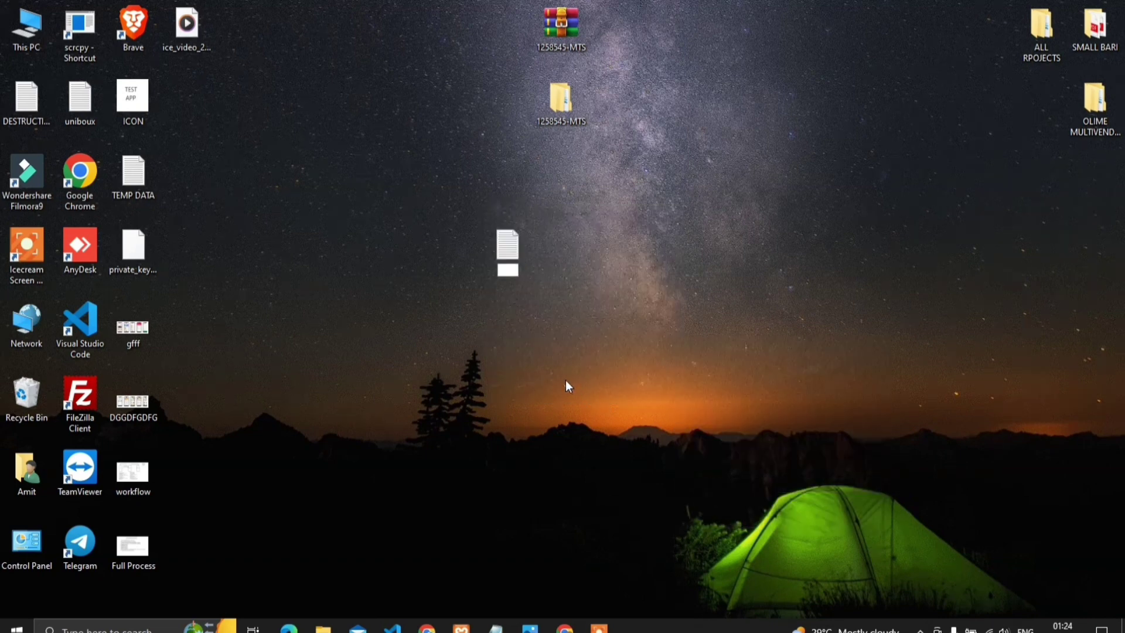
{"action": "type", "text": "URLS"}
{"action": "key", "text": "Return"}
{"action": "double_click", "coordinate": [518, 256]}
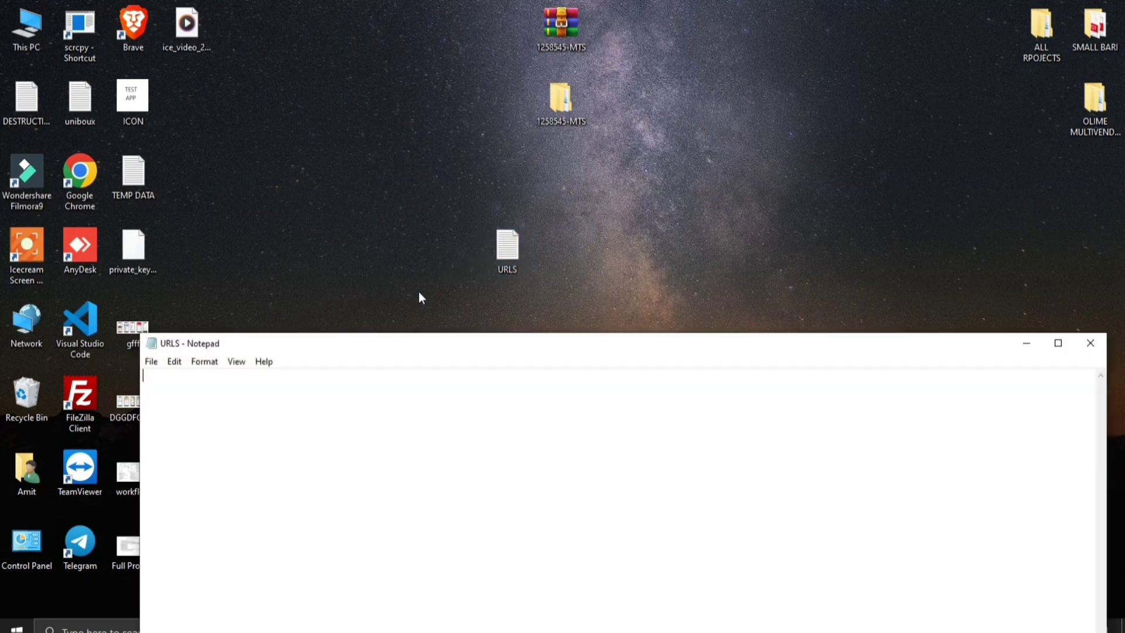
Step: Enter USER APP, DBOY APP and ADMIN APP labels, each followed by the pasted site address
{"action": "left_click_drag", "start_coordinate": [423, 351], "coordinate": [402, 130]}
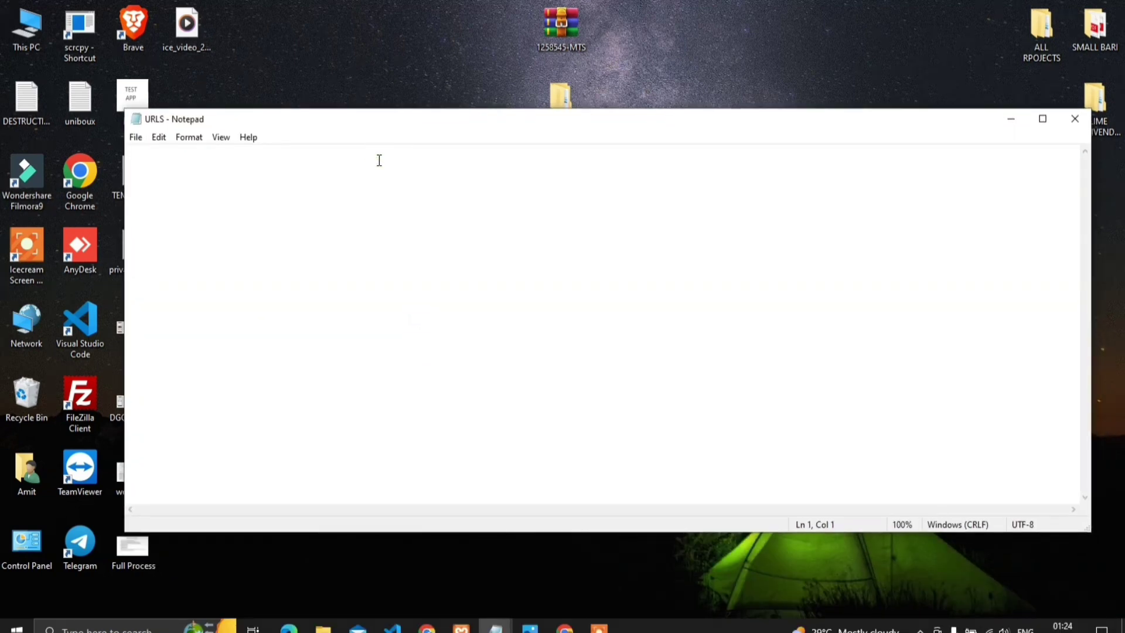
{"action": "type", "text": "USER AP"}
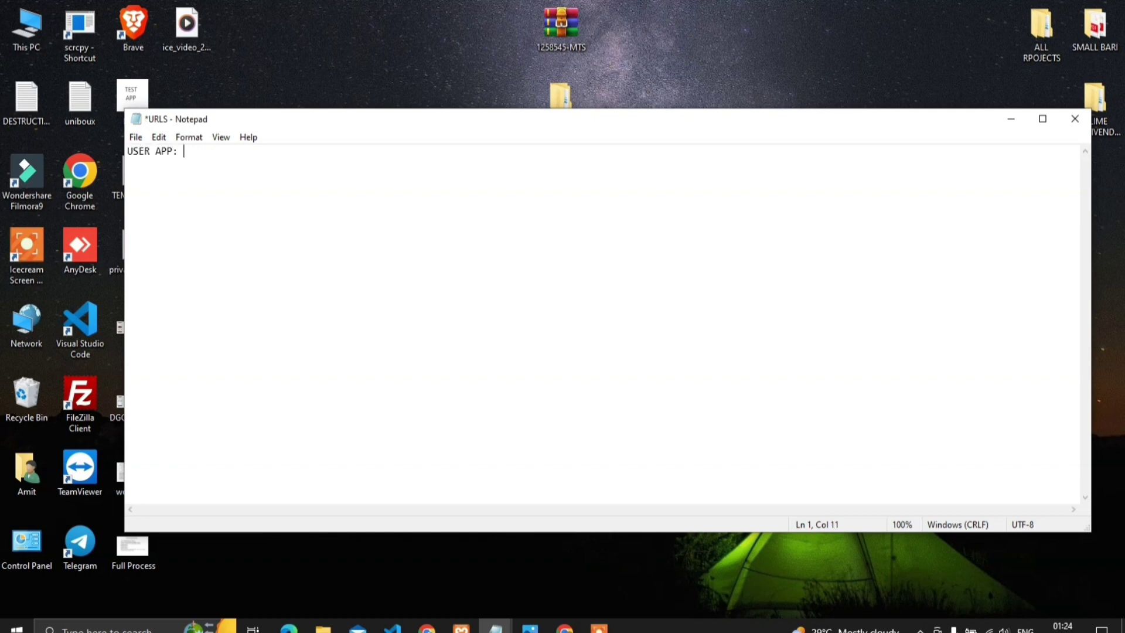
{"action": "type", "text": "P:"}
{"action": "key", "text": "ctrl+v"}
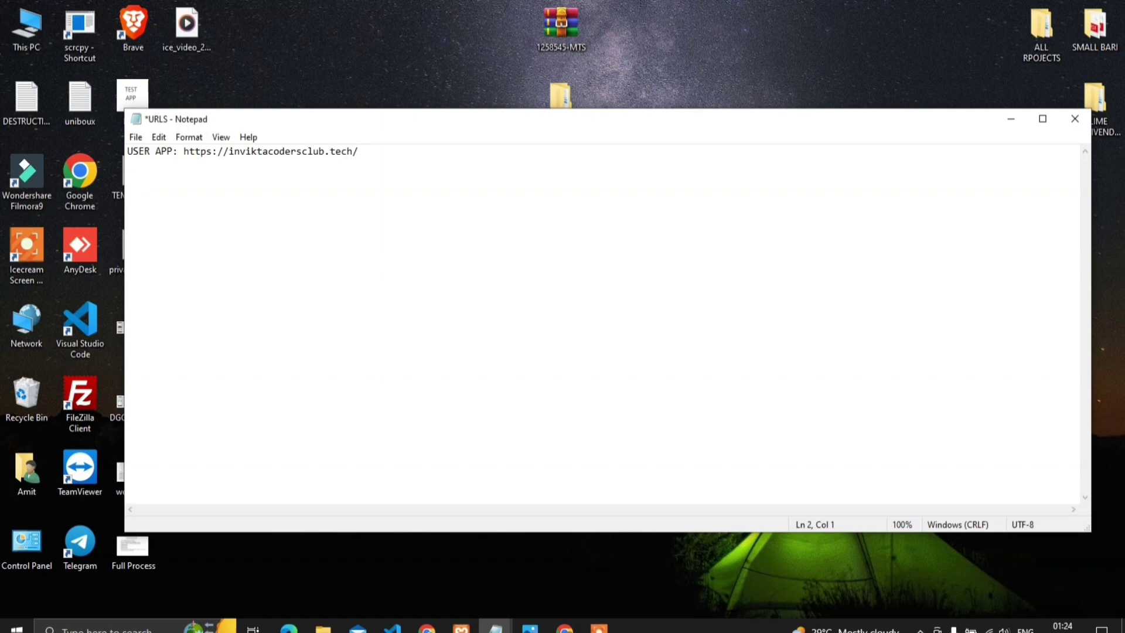
{"action": "type", "text": "DBOY APP:"}
{"action": "key", "text": "ctrl+v"}
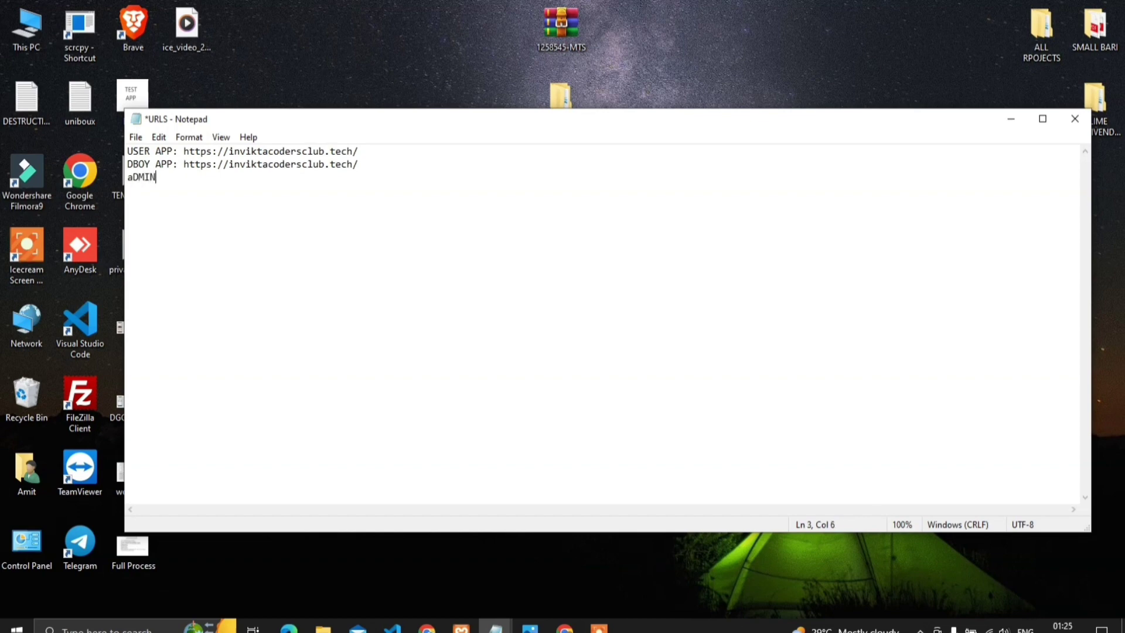
{"action": "key", "text": "BackSpace"}
{"action": "key", "text": "BackSpace"}
{"action": "key", "text": "BackSpace"}
{"action": "type", "text": "ADMIN APP"}
{"action": "key", "text": "ctrl+v"}
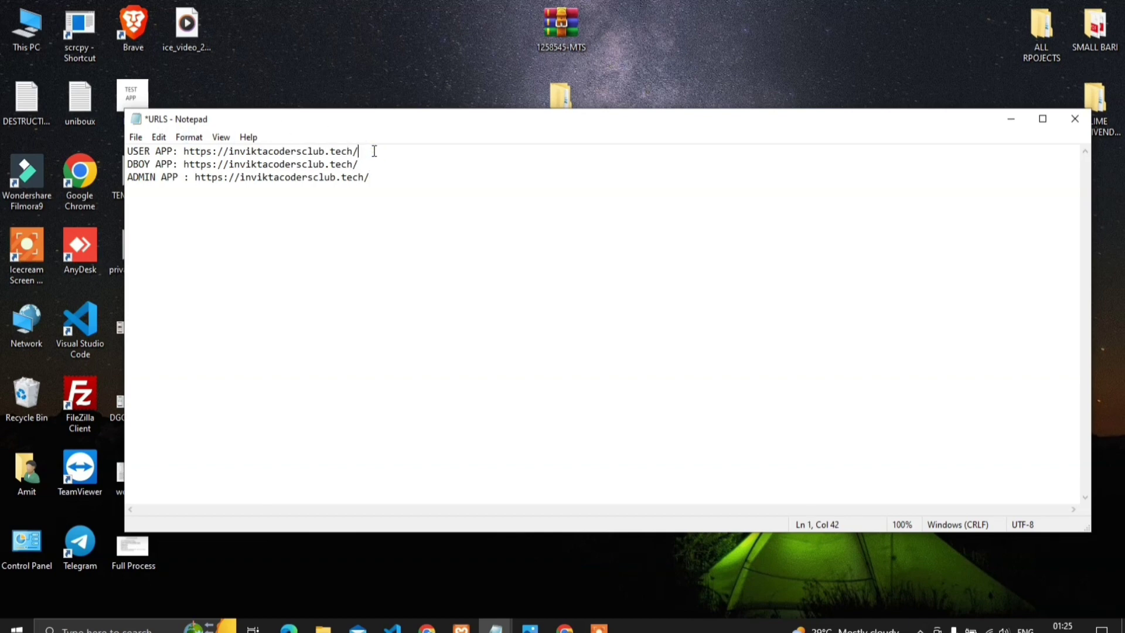
{"action": "type", "text": "apapp/dboy/"}
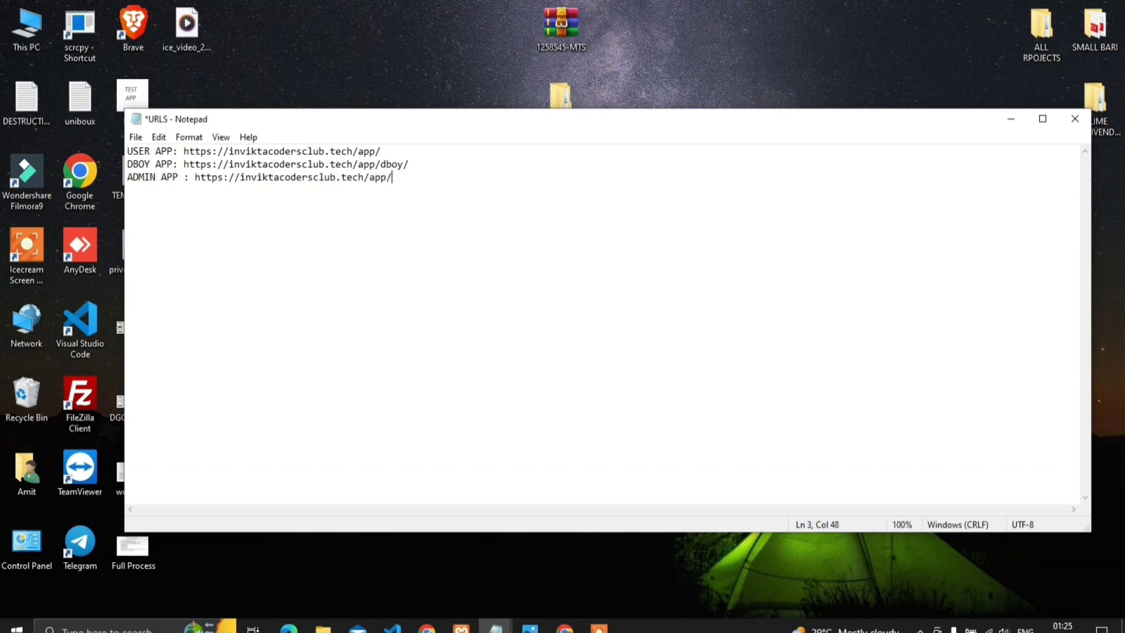
{"action": "type", "text": "dmi"}
Step: Add a WEBSITE line with the pasted site address at the top, then save and close URLS
{"action": "key", "text": "Return"}
{"action": "key", "text": "Return"}
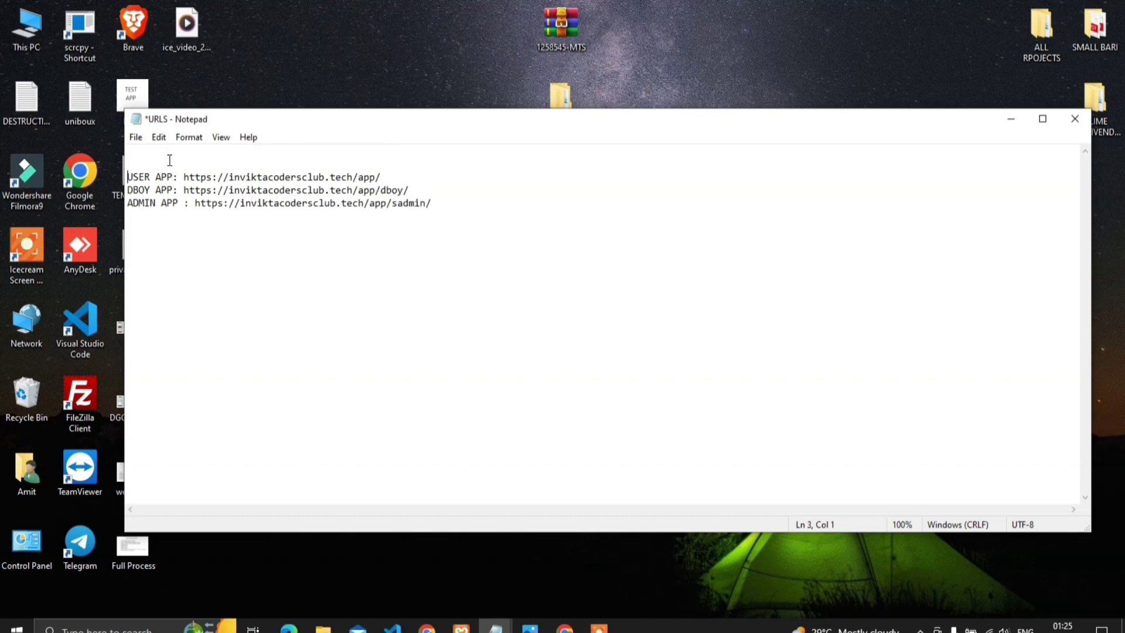
{"action": "type", "text": "wEBSITE:"}
{"action": "key", "text": "ctrl+v"}
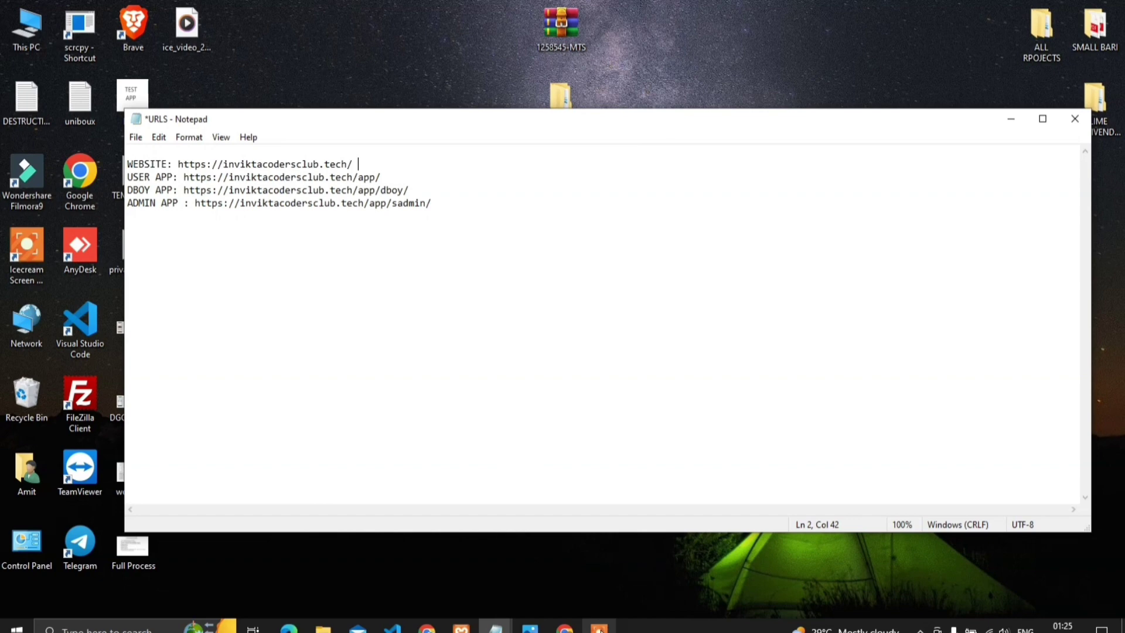
{"action": "mouse_move", "coordinate": [600, 629]}
{"action": "key", "text": "ctrl+s"}
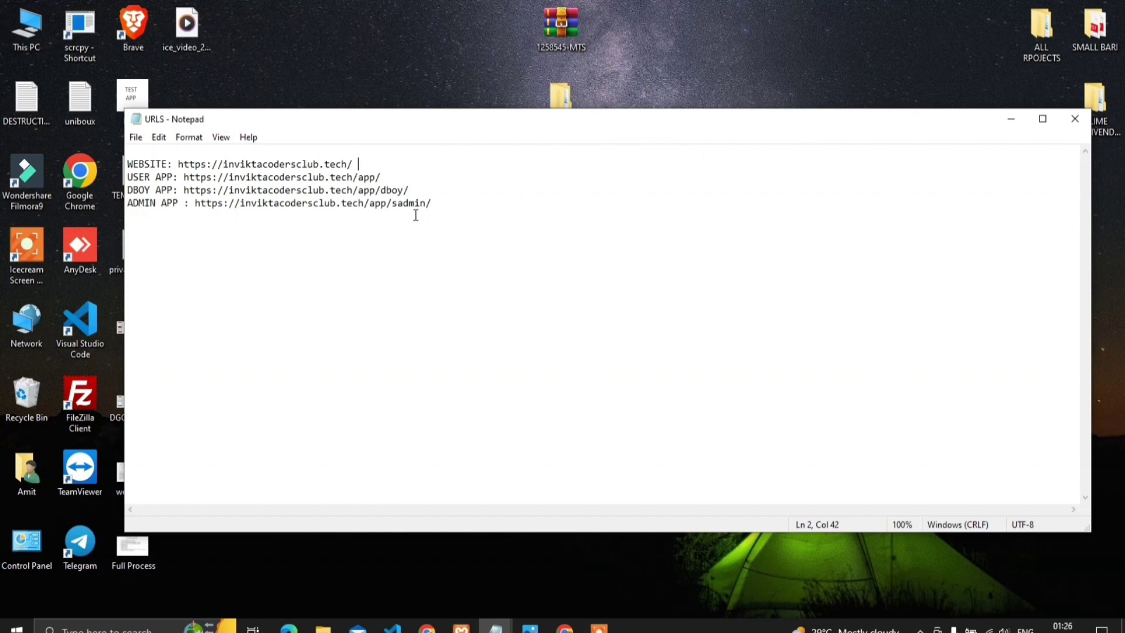
{"action": "left_click", "coordinate": [1074, 118]}
Step: Bring back the Full Process image, then switch to a blank Chrome new tab
{"action": "key", "text": "Return"}
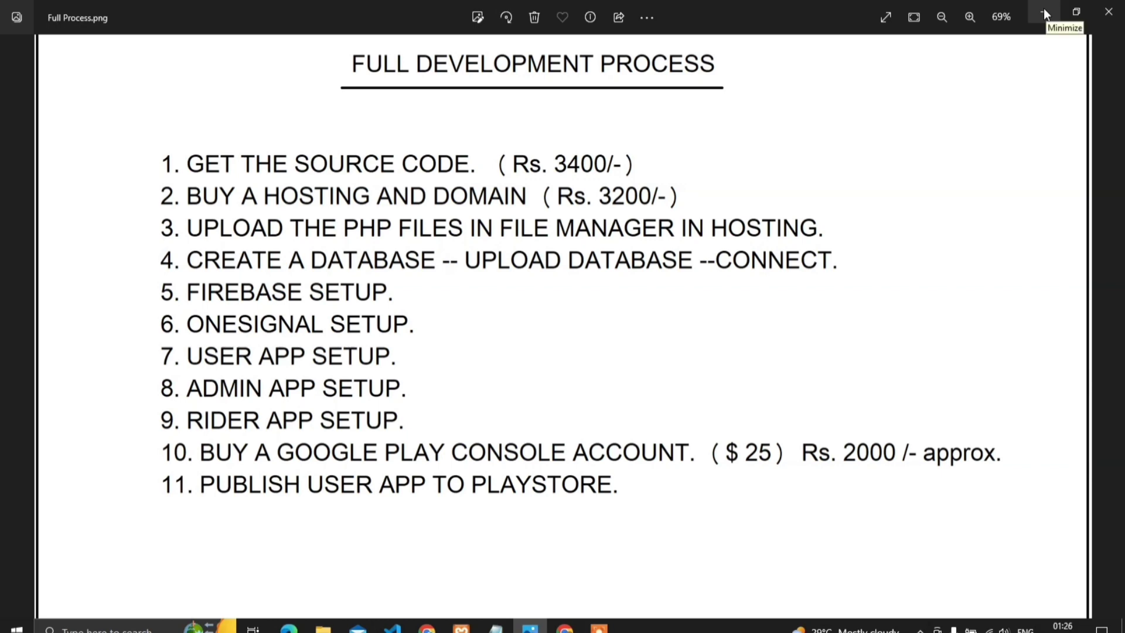
{"action": "left_click", "coordinate": [564, 627]}
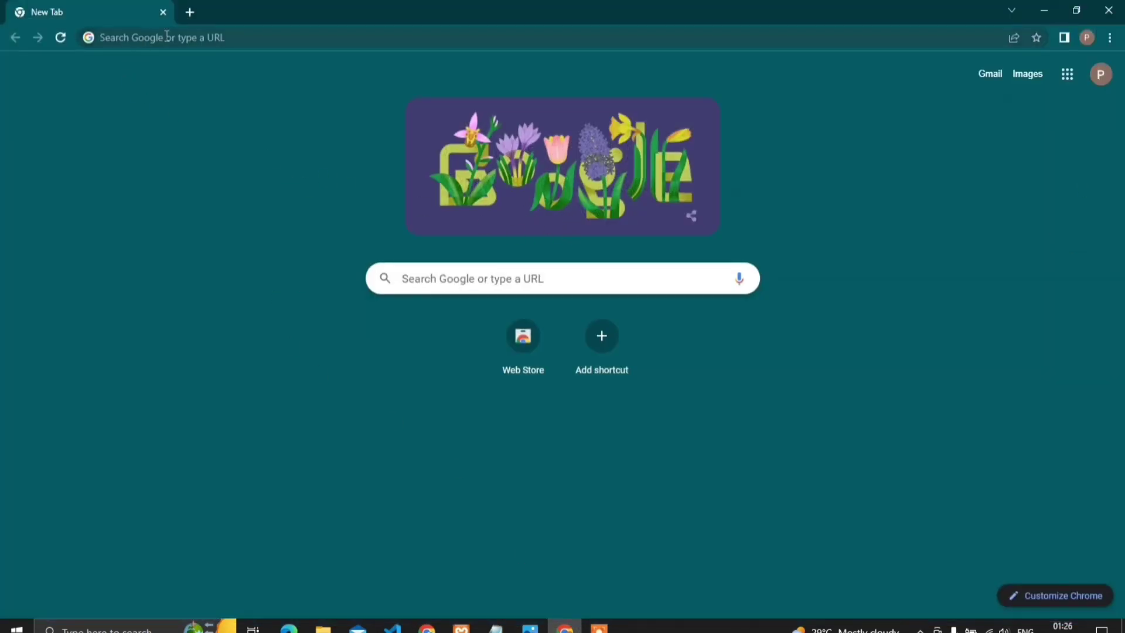
Step: Google search for FIREBASE and go to the console from the official Firebase site
{"action": "left_click", "coordinate": [243, 37]}
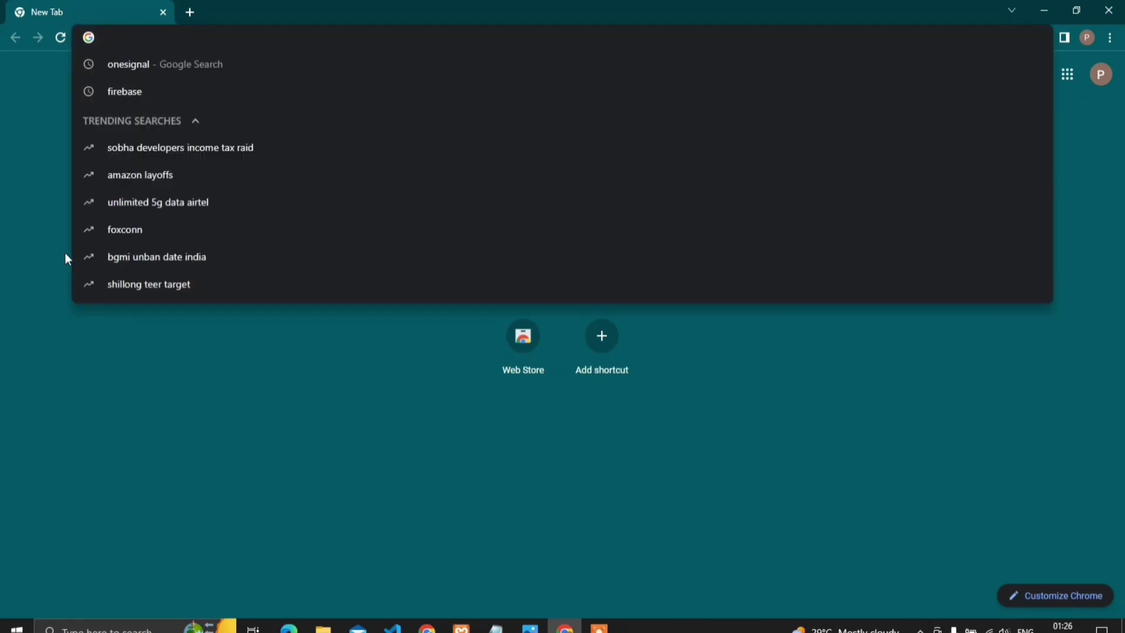
{"action": "left_click", "coordinate": [52, 97]}
{"action": "left_click", "coordinate": [201, 38]}
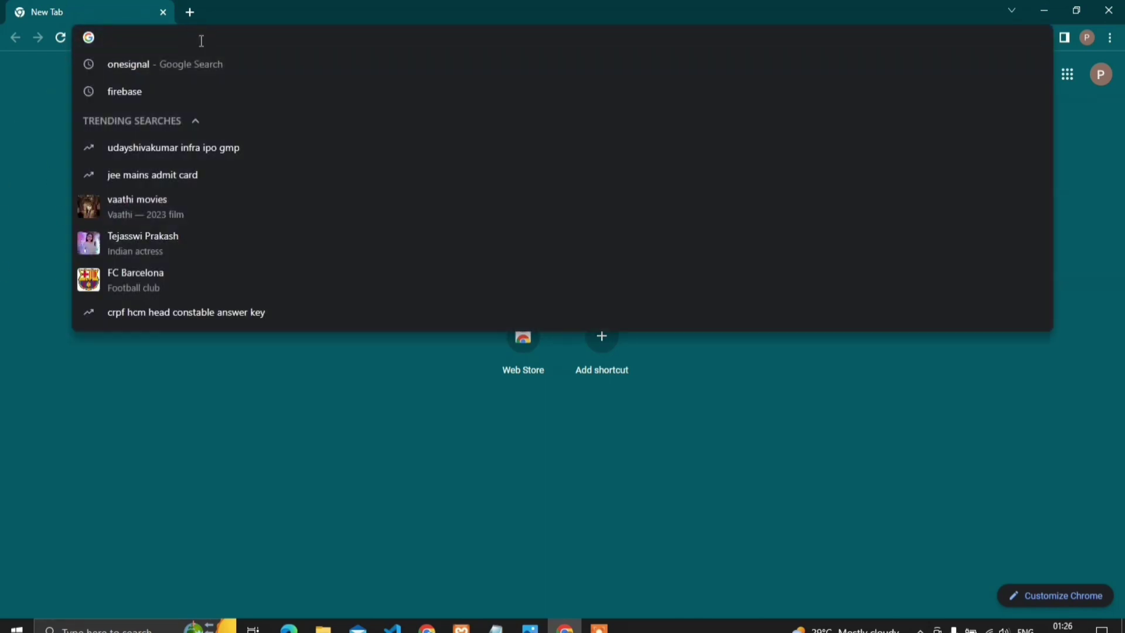
{"action": "type", "text": "FIREBASE"}
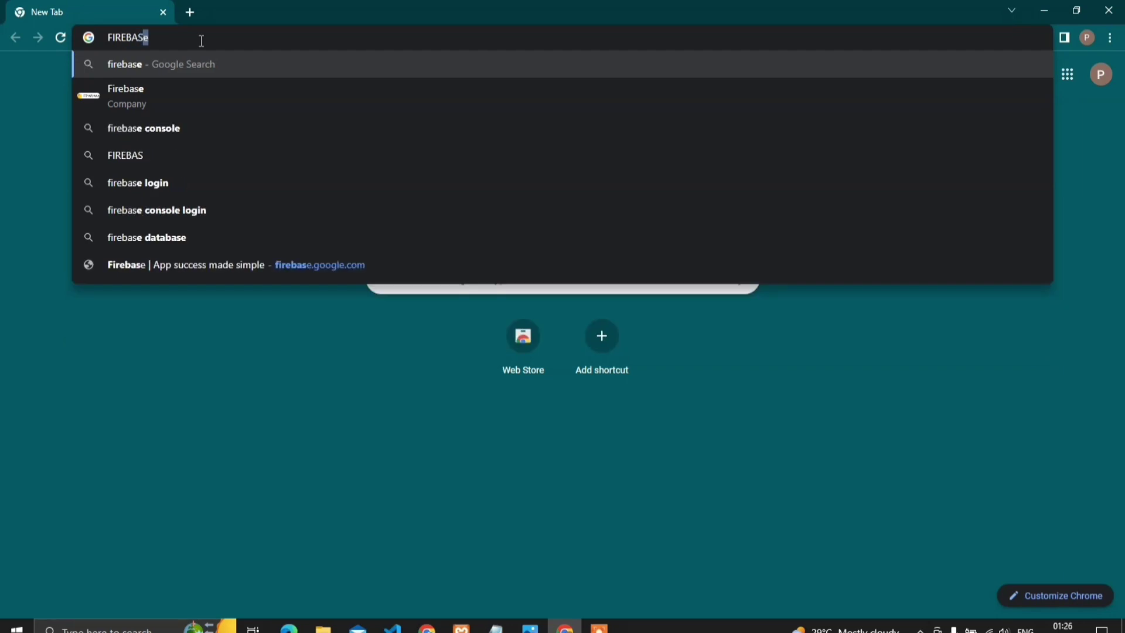
{"action": "key", "text": "Return"}
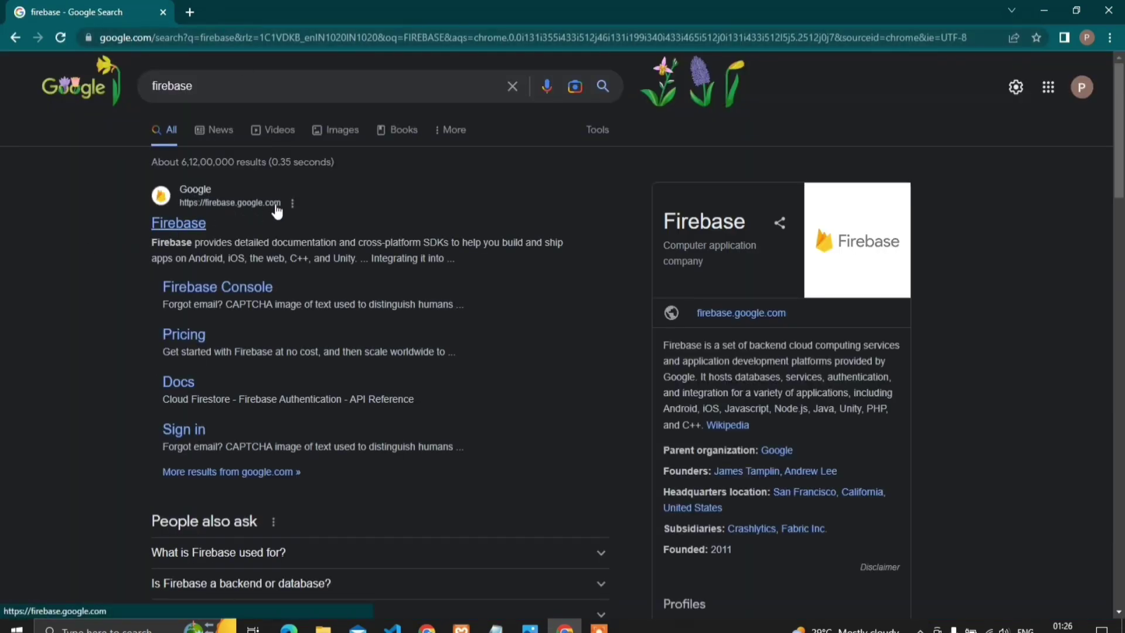
{"action": "left_click", "coordinate": [159, 225]}
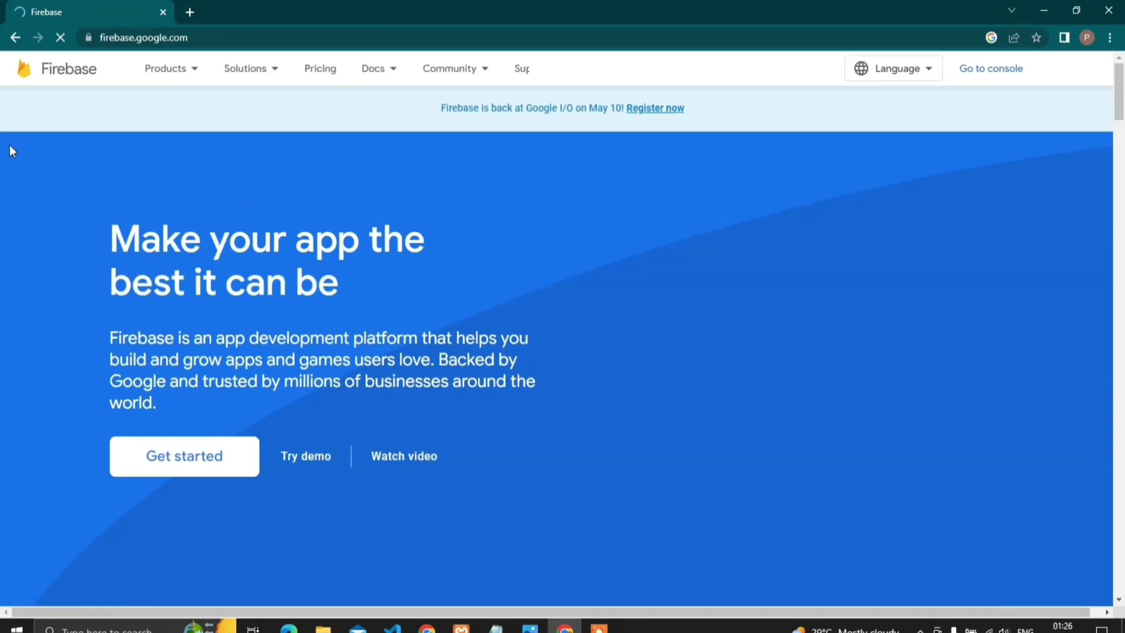
{"action": "left_click", "coordinate": [998, 78]}
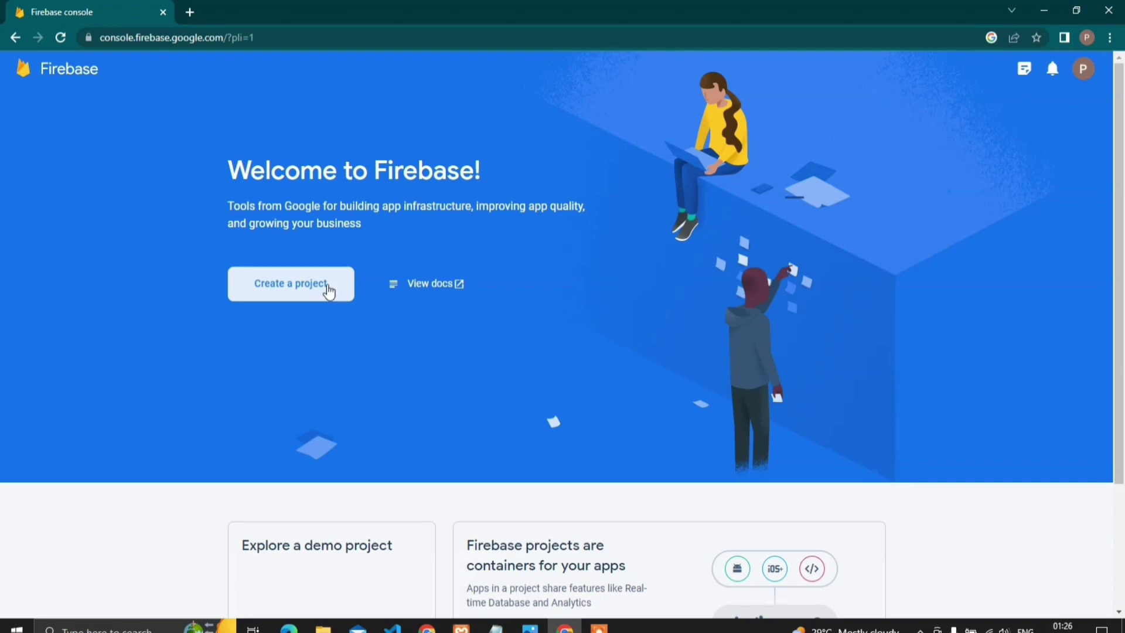
Step: Start a new Firebase project named TEST-INVIKTA, accepting the terms and continuing to Google Analytics
{"action": "left_click", "coordinate": [329, 291]}
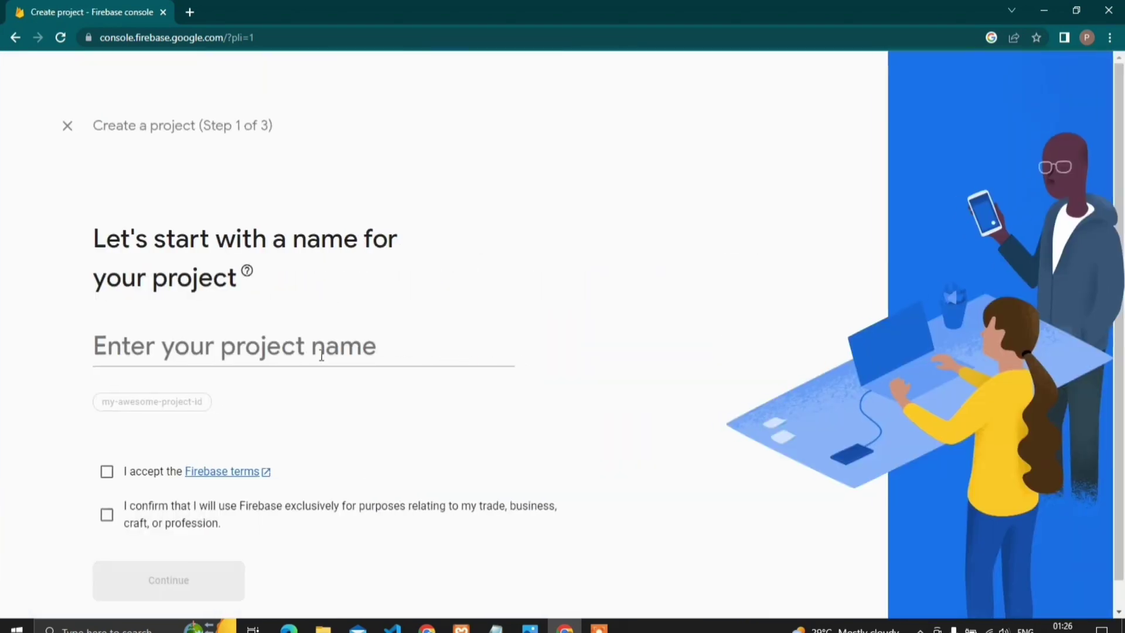
{"action": "left_click", "coordinate": [320, 352]}
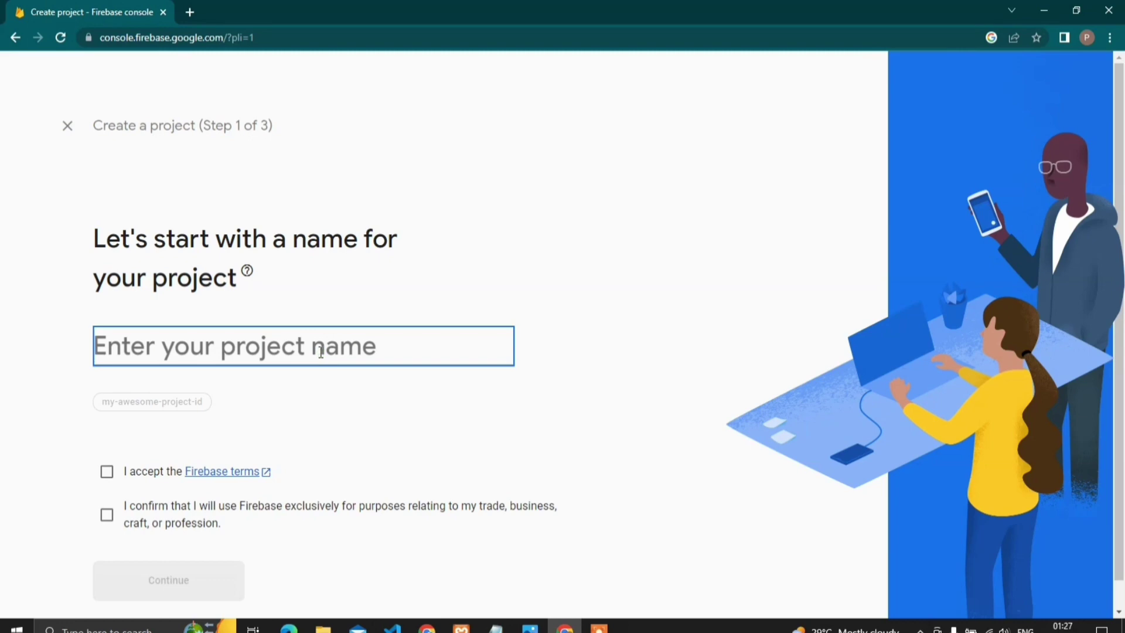
{"action": "type", "text": "TEST-"}
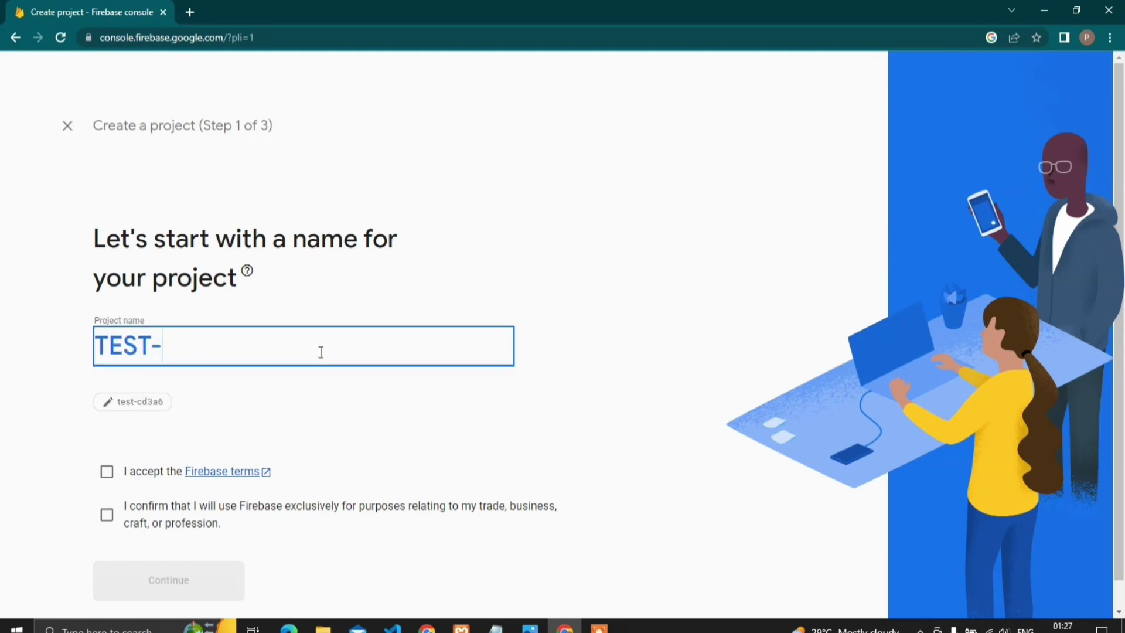
{"action": "type", "text": "INVIKTA"}
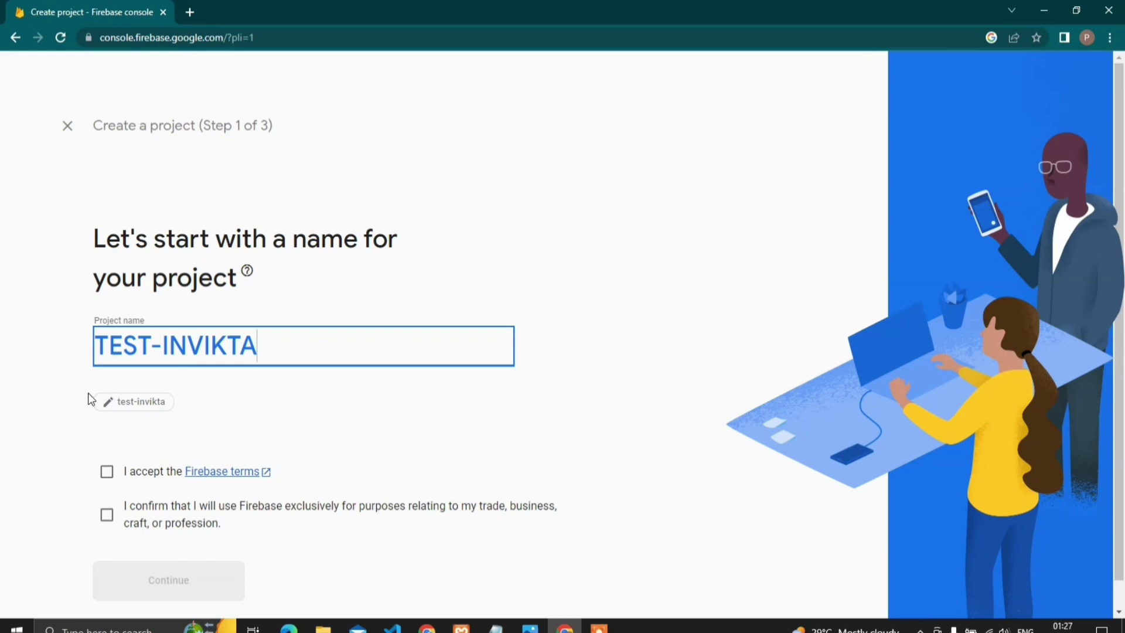
{"action": "left_click", "coordinate": [107, 472]}
{"action": "left_click", "coordinate": [107, 524]}
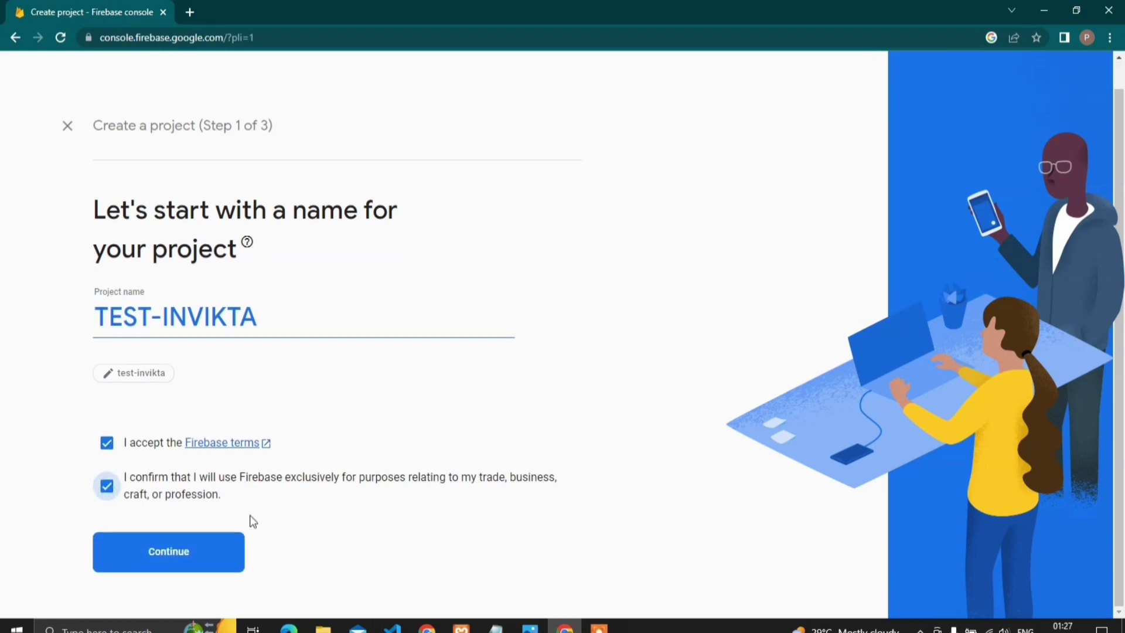
{"action": "left_click", "coordinate": [170, 558]}
{"action": "scroll", "coordinate": [193, 480], "scroll_direction": "down", "scroll_amount": 2}
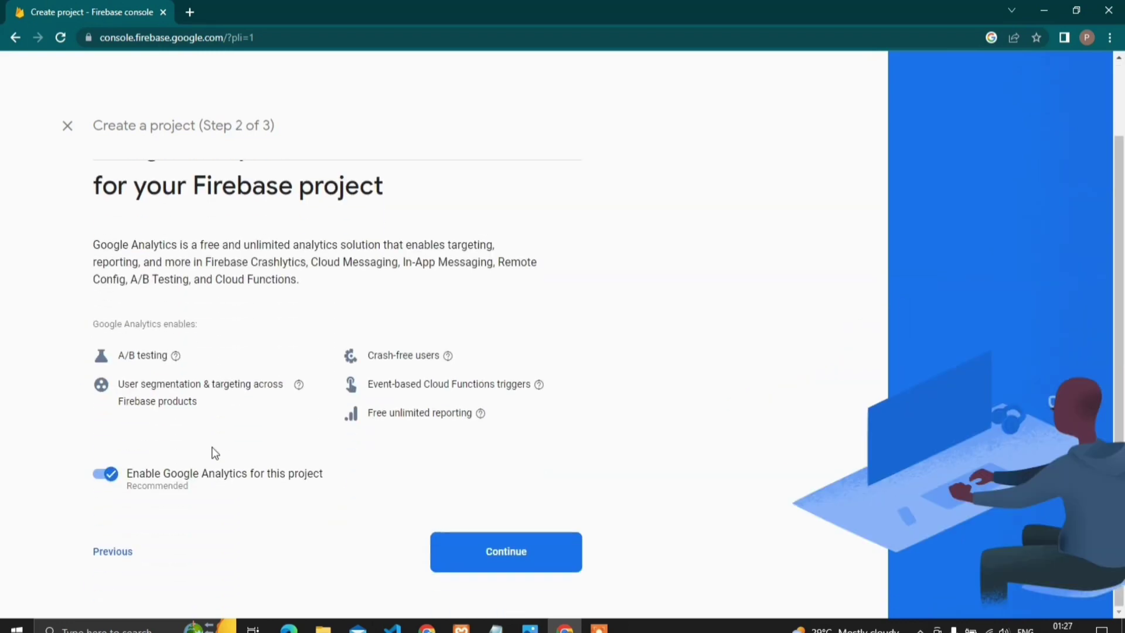
{"action": "left_click", "coordinate": [532, 564]}
{"action": "scroll", "coordinate": [137, 331], "scroll_direction": "down", "scroll_amount": 2}
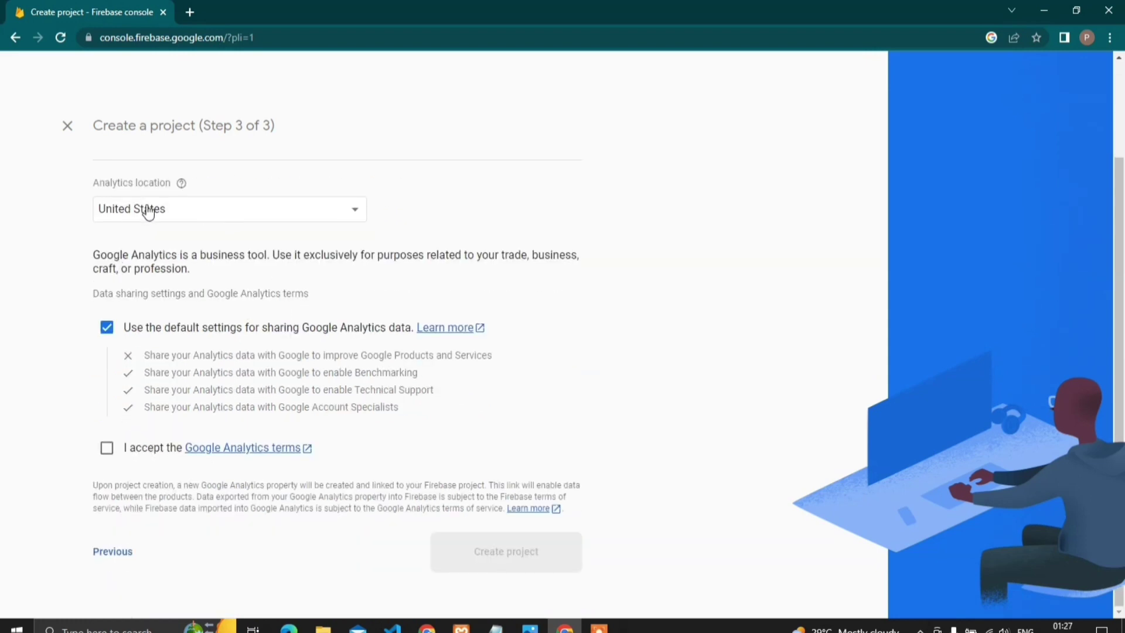
Step: Set the Analytics location to India, accept the Analytics terms, and create the project
{"action": "left_click", "coordinate": [235, 214]}
{"action": "scroll", "coordinate": [189, 286], "scroll_direction": "down", "scroll_amount": 2}
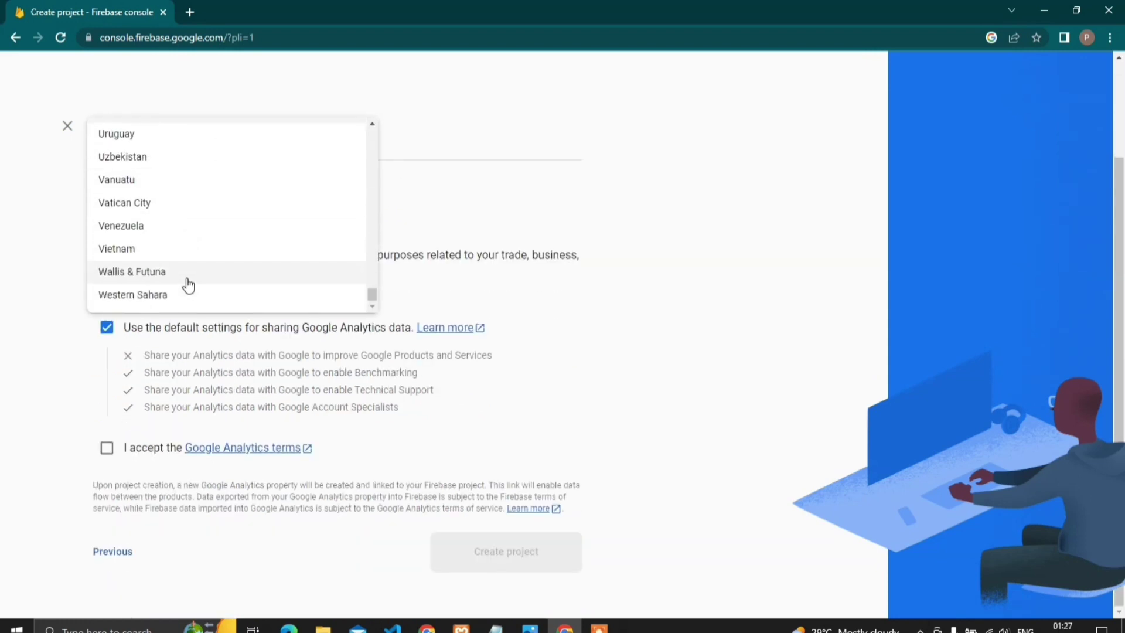
{"action": "key", "text": "i"}
{"action": "scroll", "coordinate": [188, 283], "scroll_direction": "up", "scroll_amount": 1}
{"action": "left_click", "coordinate": [143, 230]}
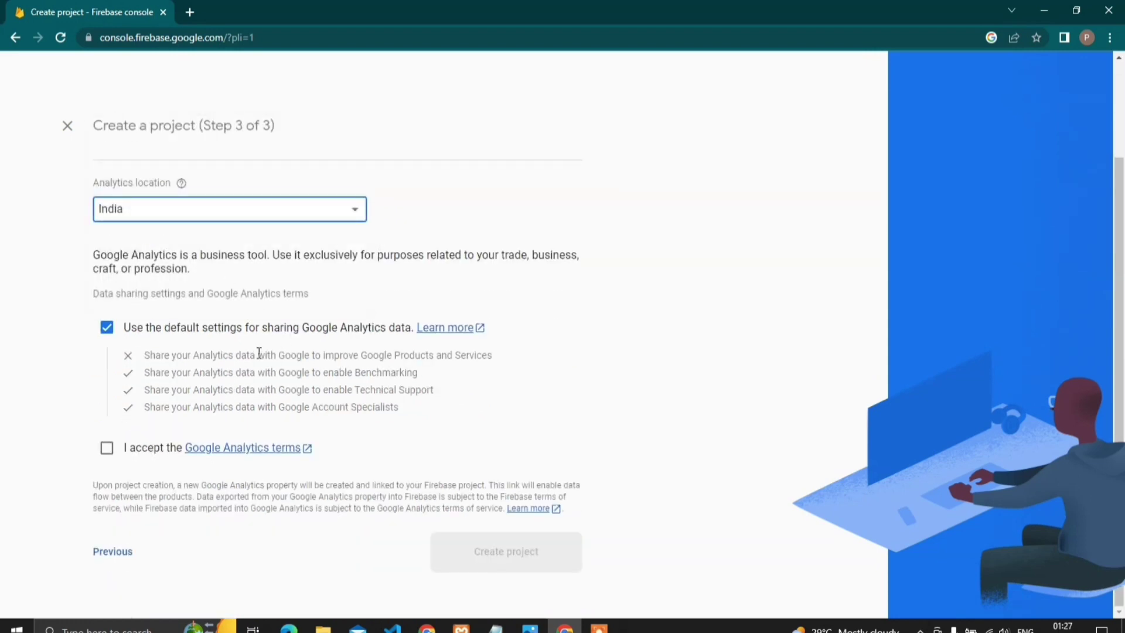
{"action": "left_click", "coordinate": [106, 449]}
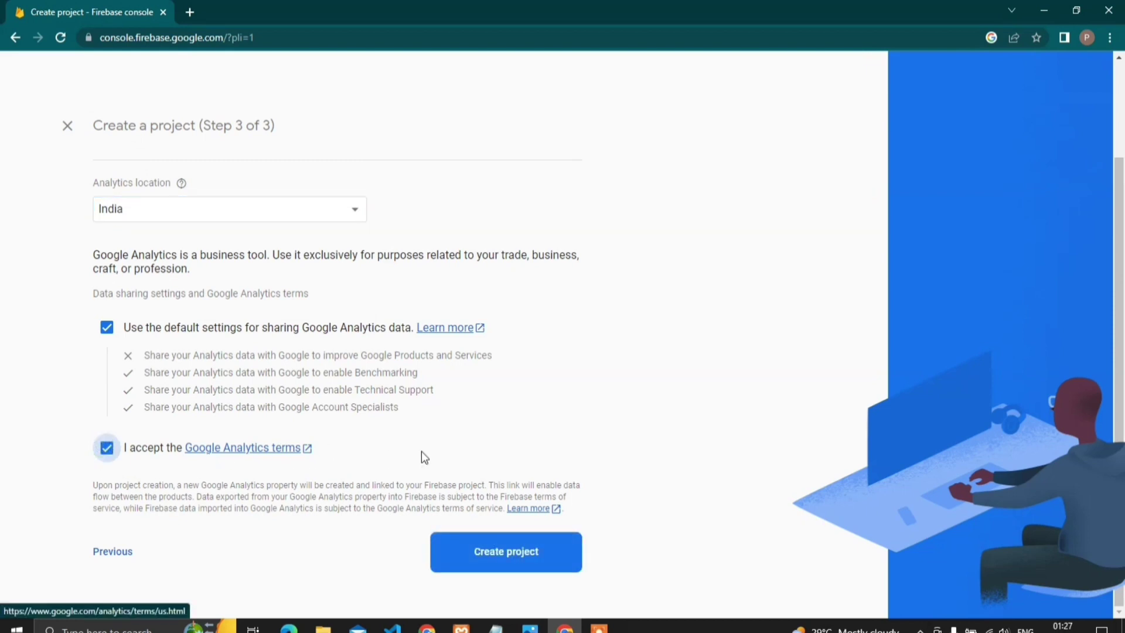
{"action": "left_click", "coordinate": [513, 560]}
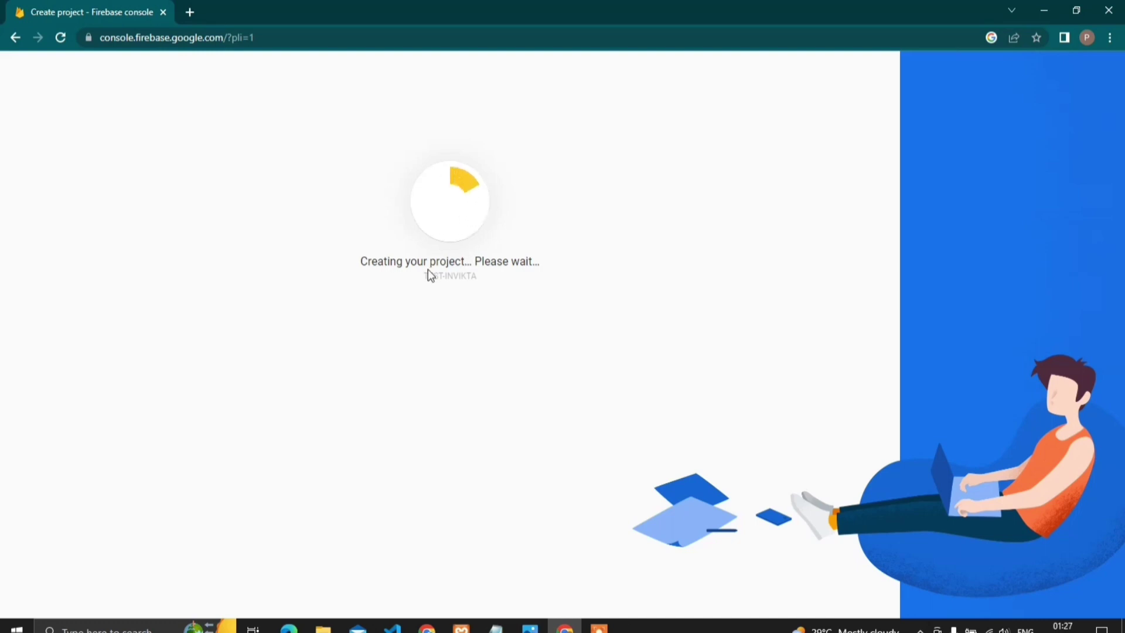
{"action": "mouse_move", "coordinate": [599, 627]}
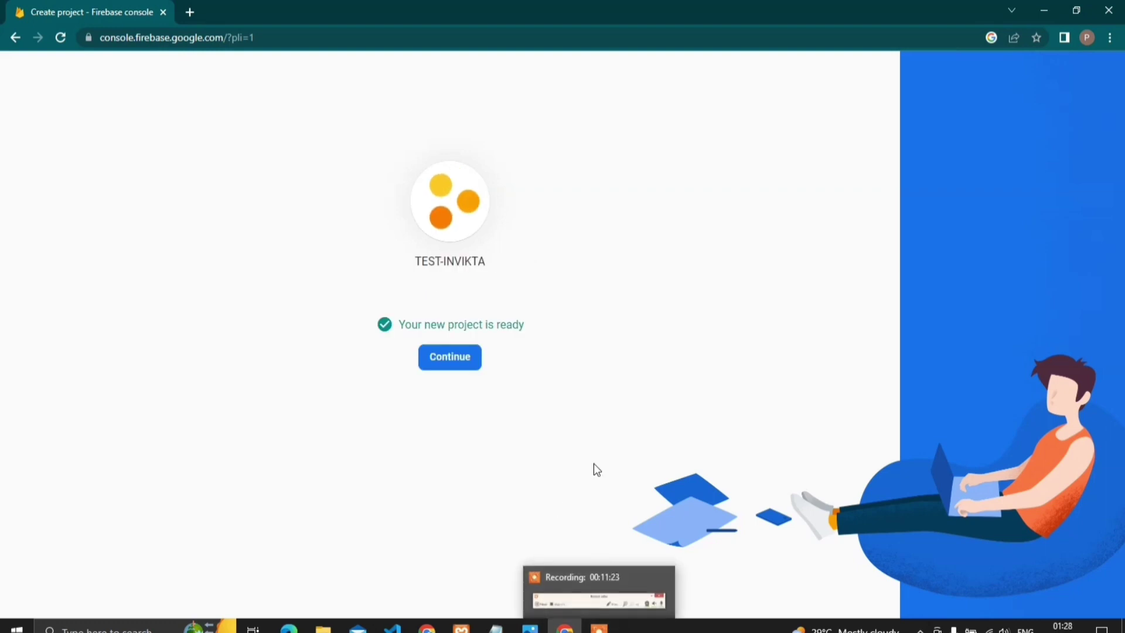
{"action": "left_click", "coordinate": [460, 359]}
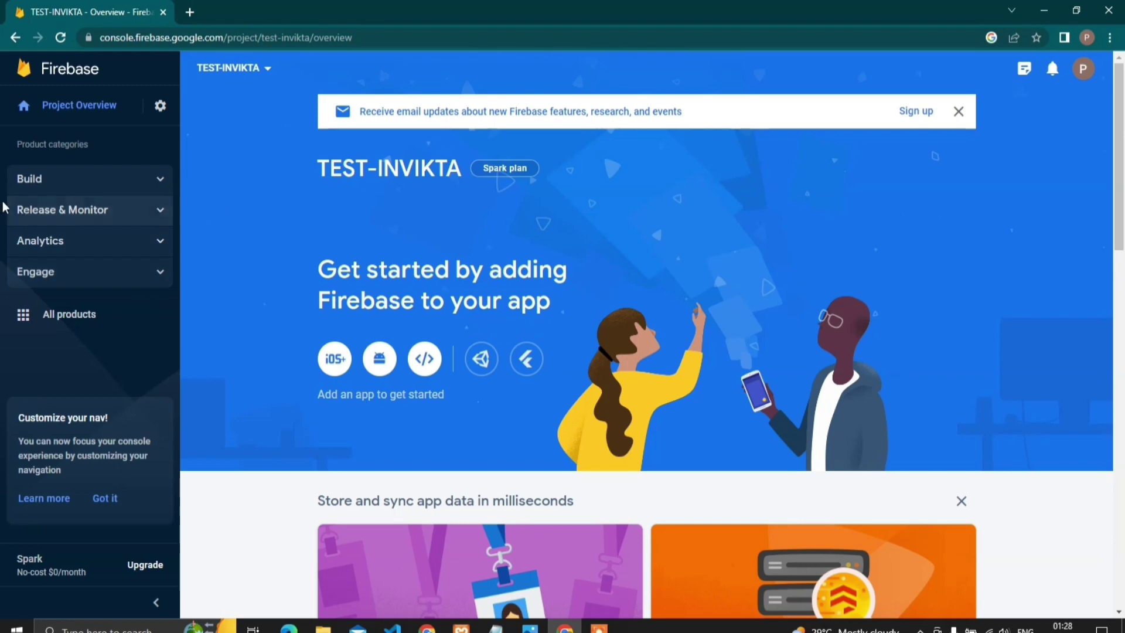
Step: Open Build > Authentication and get started with Authentication for the project
{"action": "left_click", "coordinate": [86, 186]}
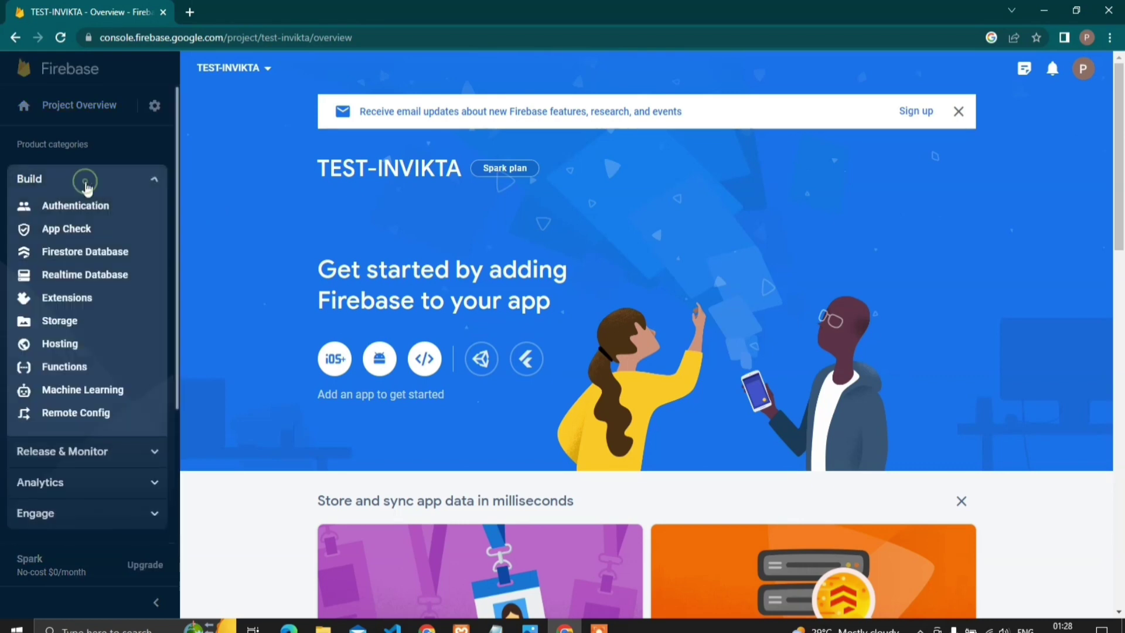
{"action": "left_click", "coordinate": [60, 208]}
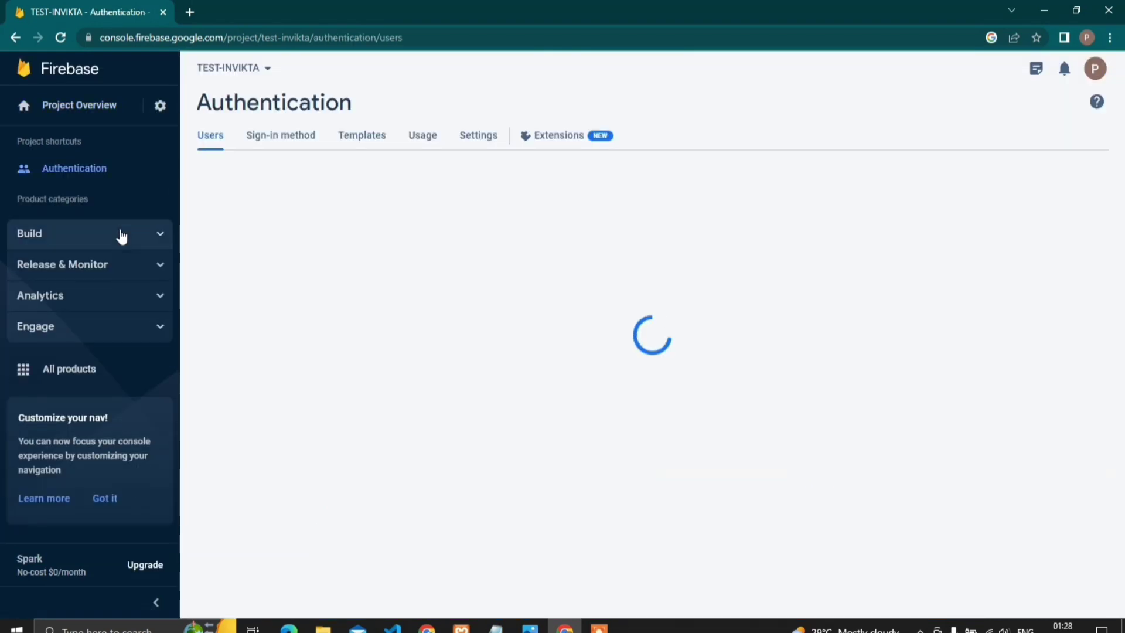
{"action": "left_click", "coordinate": [118, 232]}
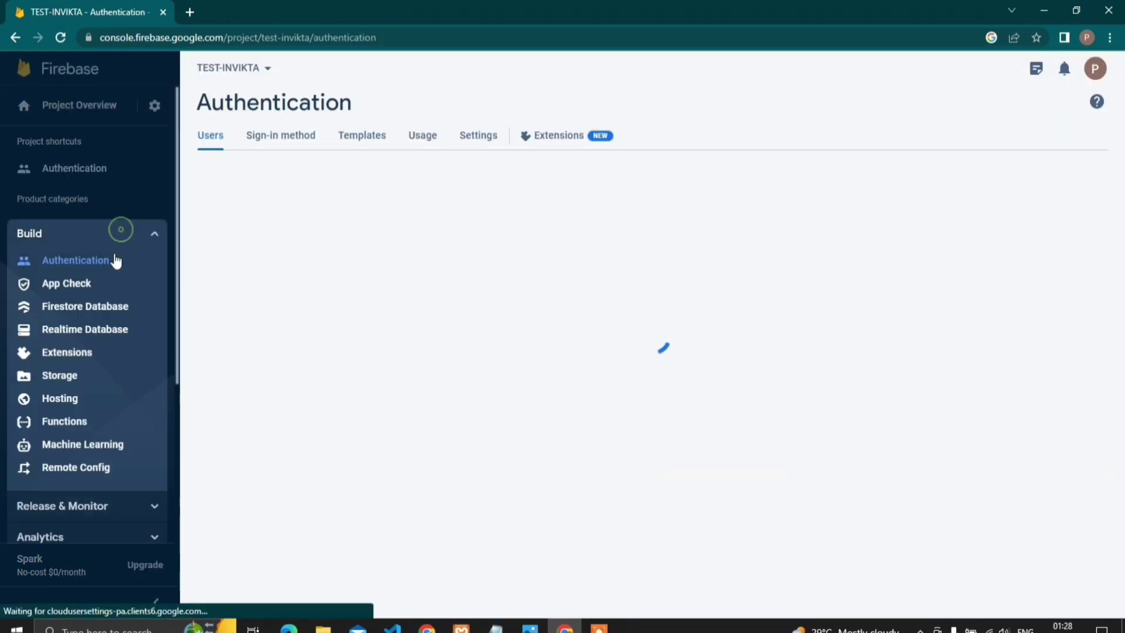
{"action": "left_click", "coordinate": [78, 244]}
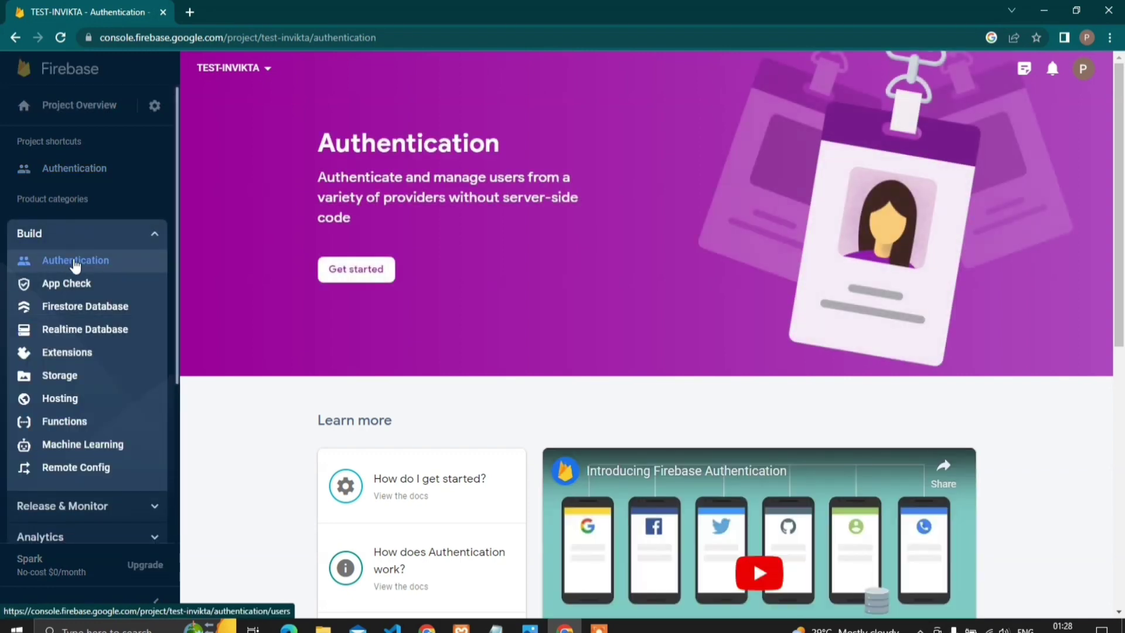
{"action": "left_click", "coordinate": [377, 279]}
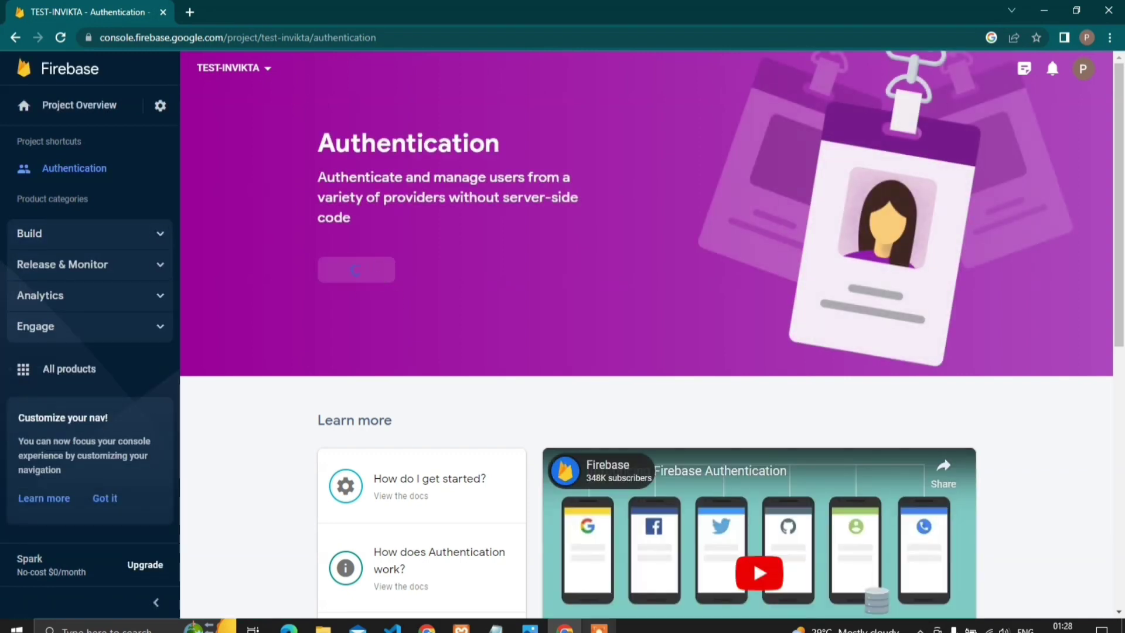
{"action": "mouse_move", "coordinate": [599, 628]}
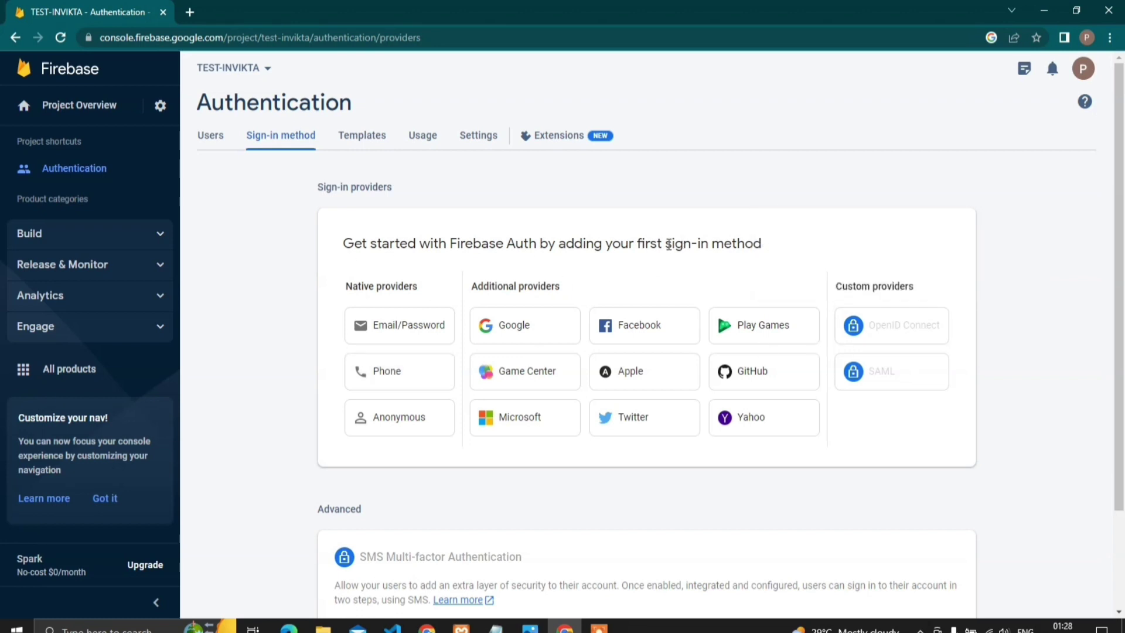
{"action": "left_click_drag", "start_coordinate": [664, 244], "coordinate": [779, 250]}
{"action": "left_click", "coordinate": [790, 246]}
Step: Enable and save the Phone sign-in provider, reviewing the 50/day SMS quota note
{"action": "left_click", "coordinate": [403, 380]}
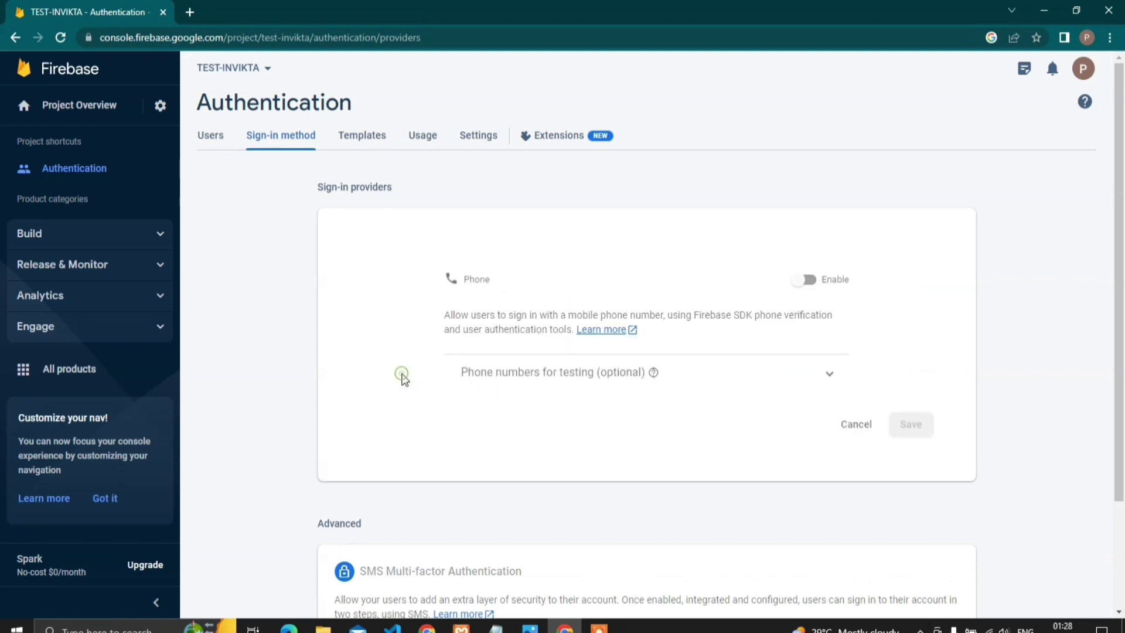
{"action": "left_click", "coordinate": [806, 282]}
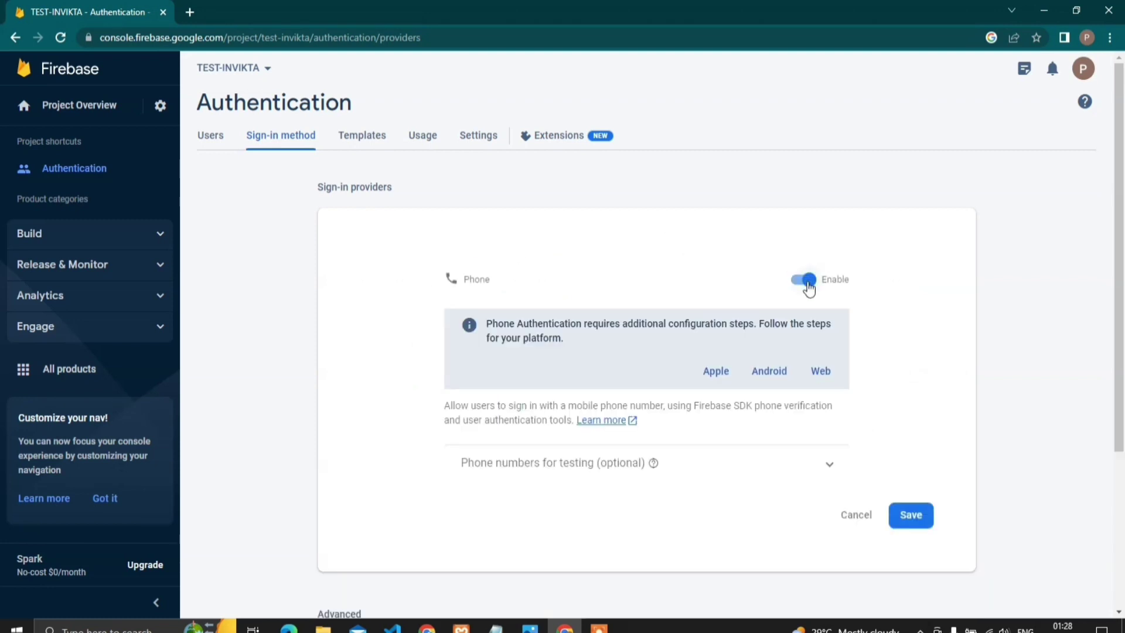
{"action": "scroll", "coordinate": [911, 357], "scroll_direction": "down", "scroll_amount": 2}
{"action": "left_click", "coordinate": [912, 373]}
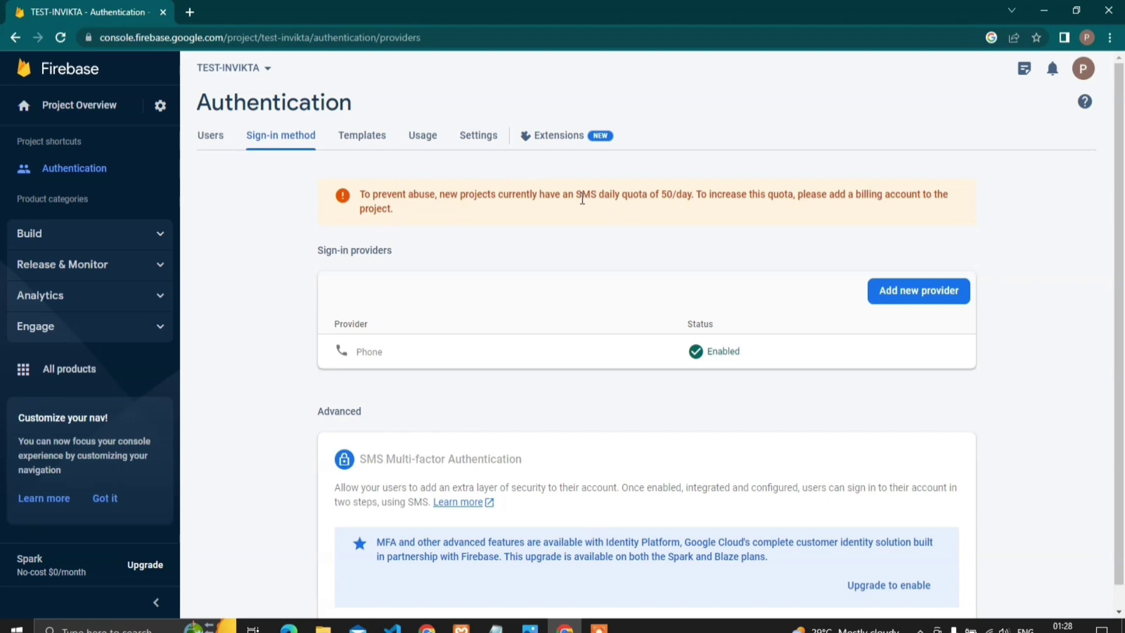
{"action": "left_click_drag", "start_coordinate": [574, 196], "coordinate": [700, 194]}
{"action": "left_click", "coordinate": [699, 210]}
{"action": "left_click_drag", "start_coordinate": [808, 195], "coordinate": [426, 245]}
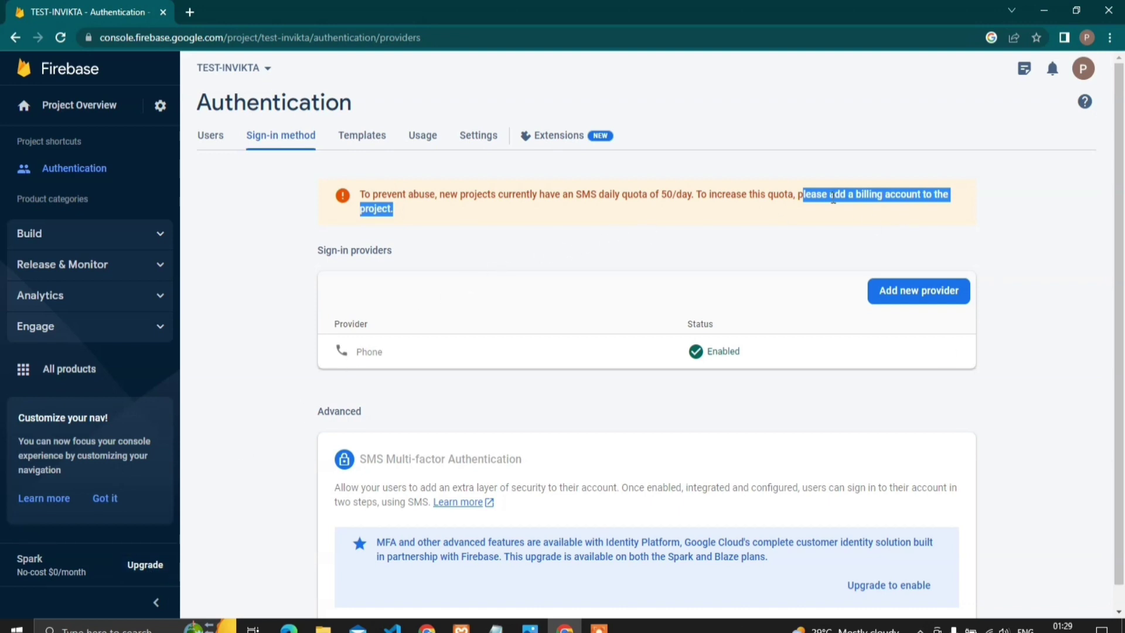
{"action": "left_click", "coordinate": [797, 232]}
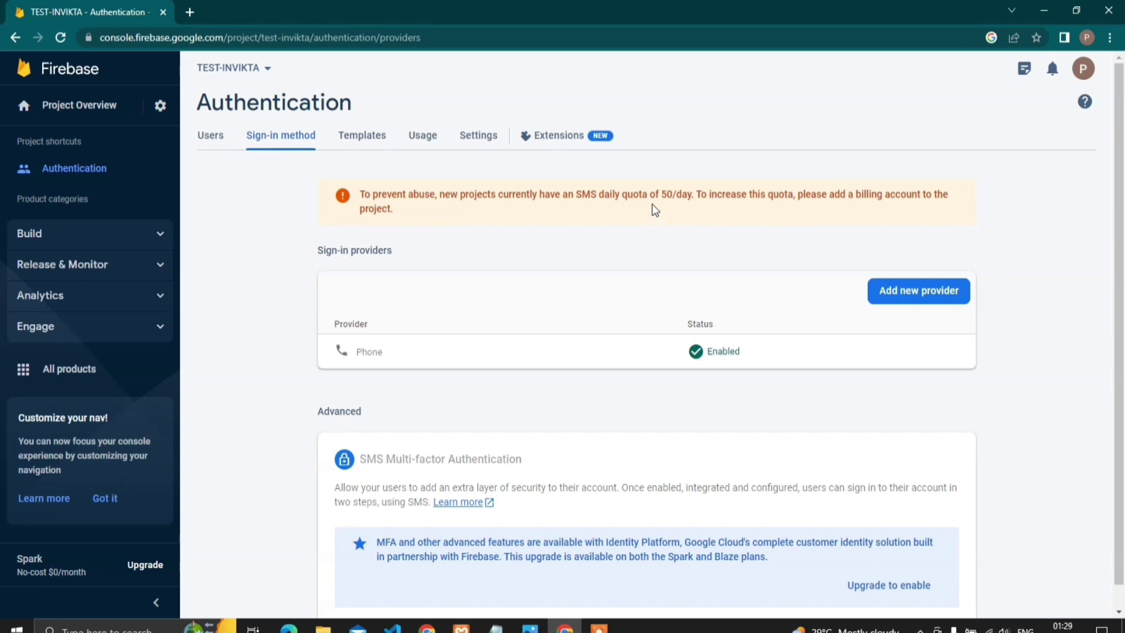
{"action": "left_click_drag", "start_coordinate": [661, 200], "coordinate": [694, 200]}
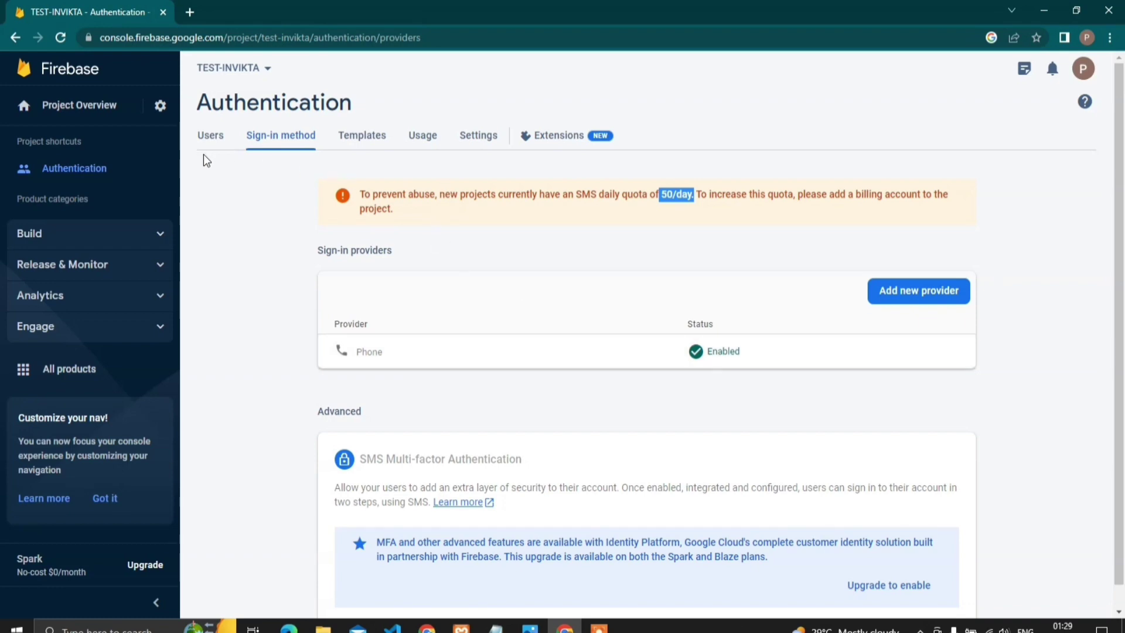
{"action": "left_click", "coordinate": [160, 106]}
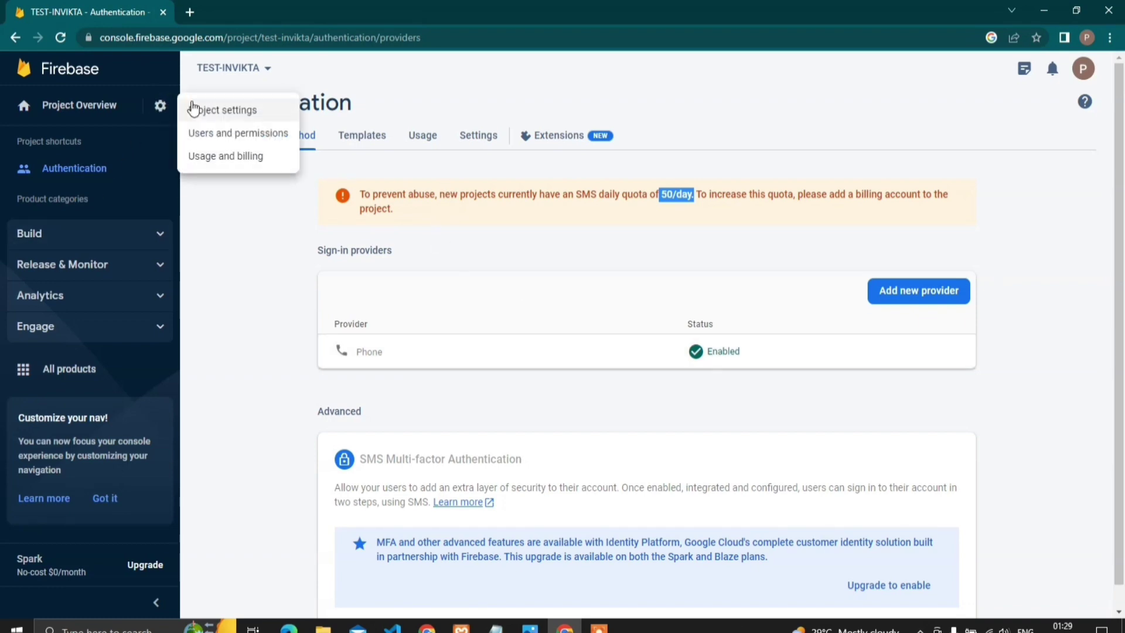
Step: Register a web app nicknamed TEST INVIKTA from Project settings
{"action": "left_click", "coordinate": [196, 107]}
{"action": "scroll", "coordinate": [558, 391], "scroll_direction": "down", "scroll_amount": 5}
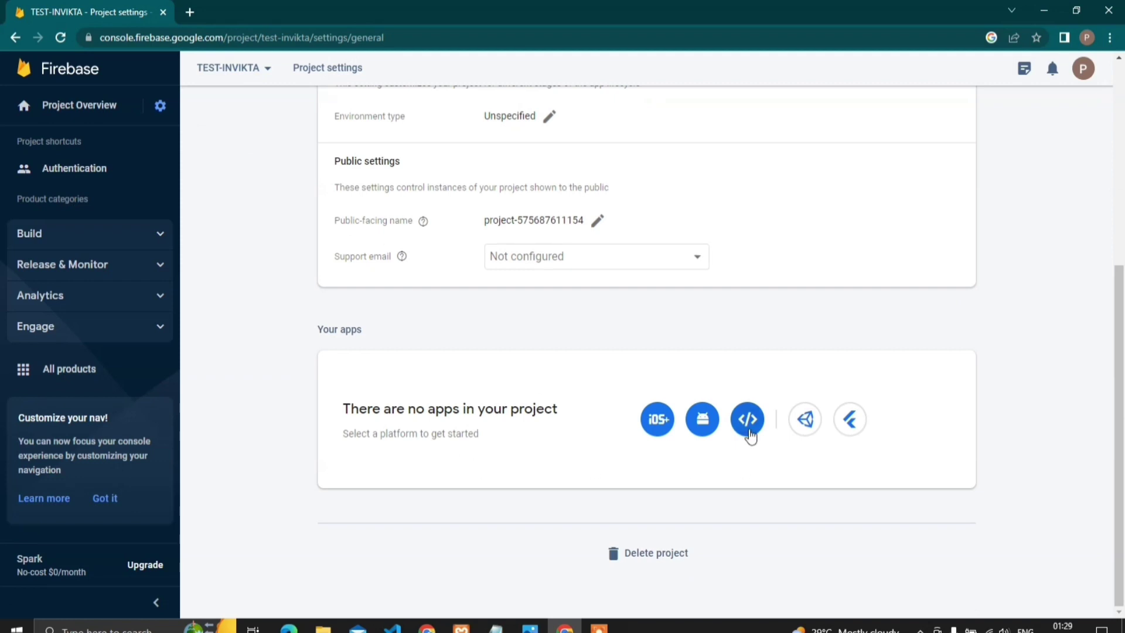
{"action": "left_click", "coordinate": [749, 420]}
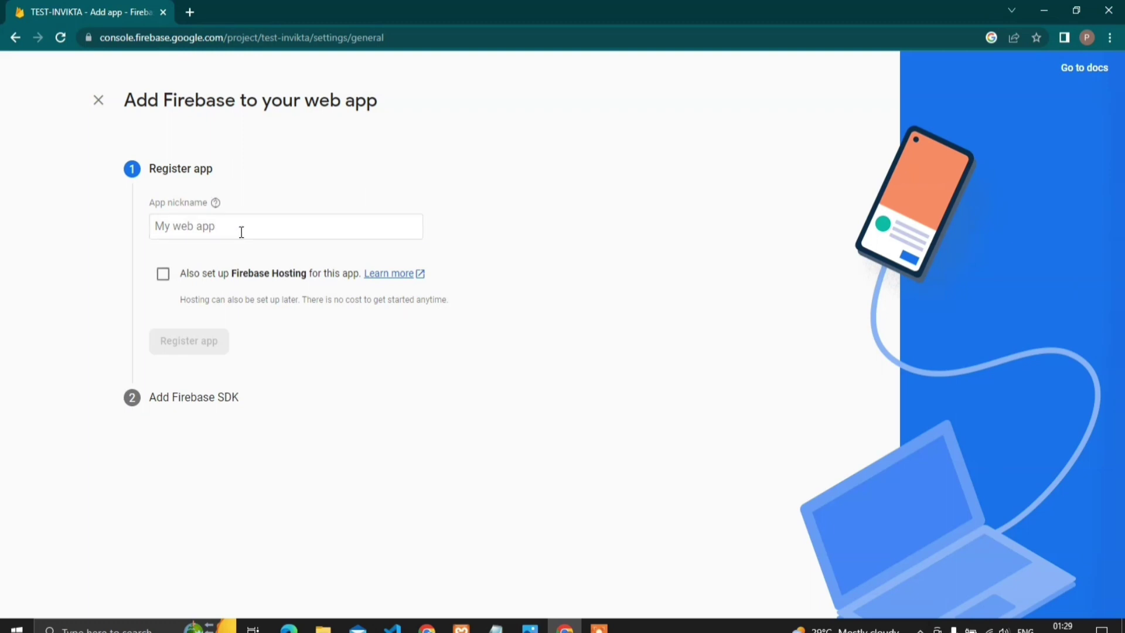
{"action": "left_click", "coordinate": [240, 231]}
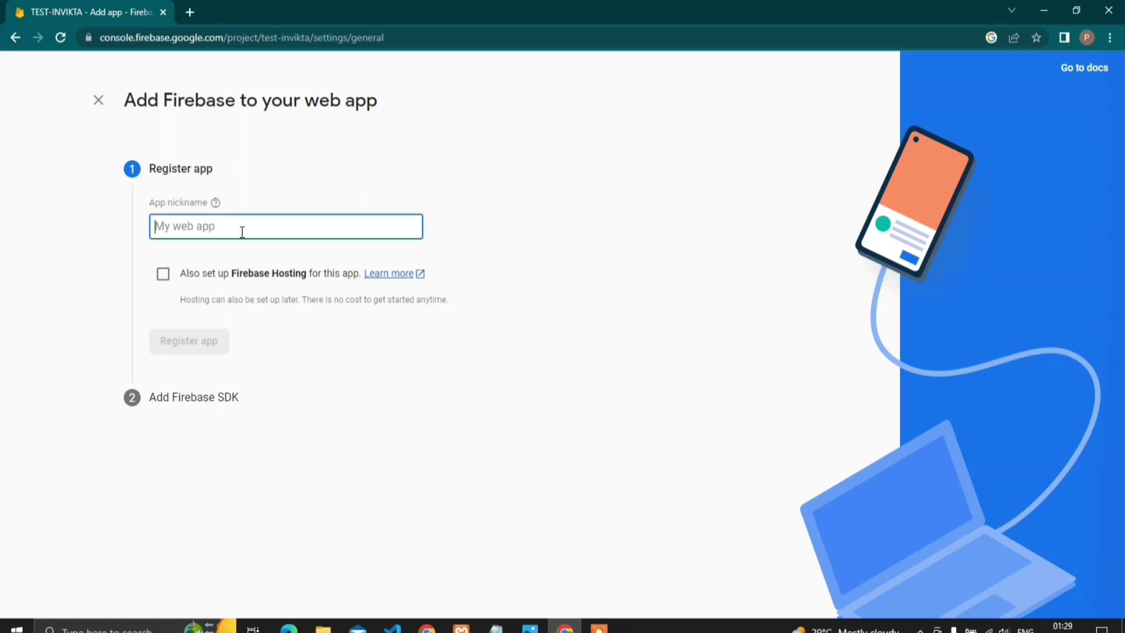
{"action": "type", "text": "TEST IN"}
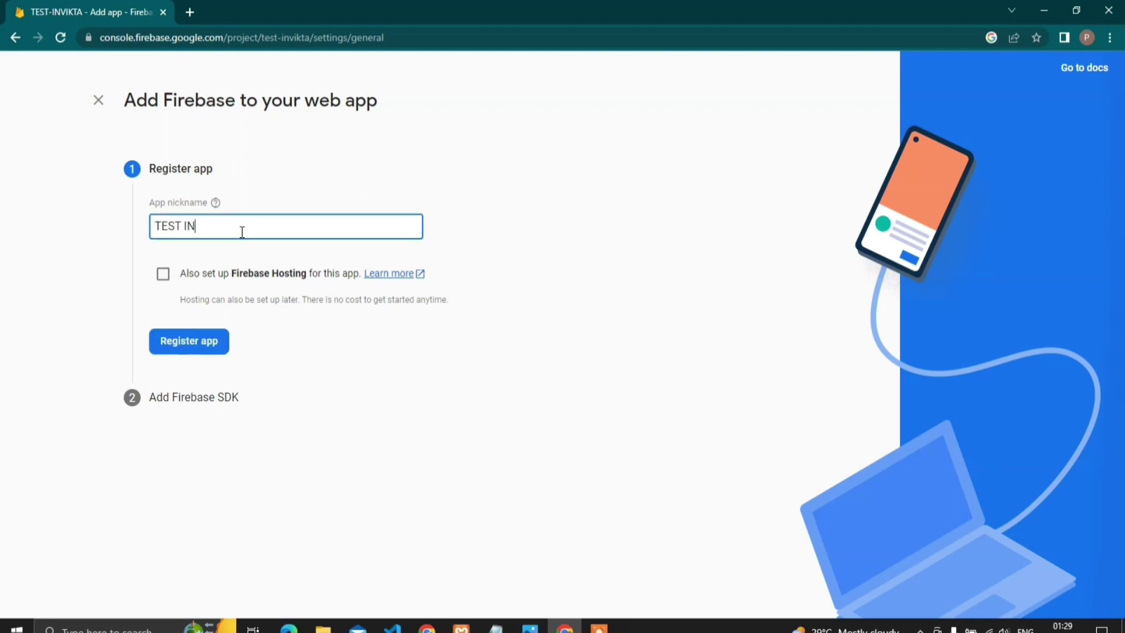
{"action": "type", "text": "VIKTA"}
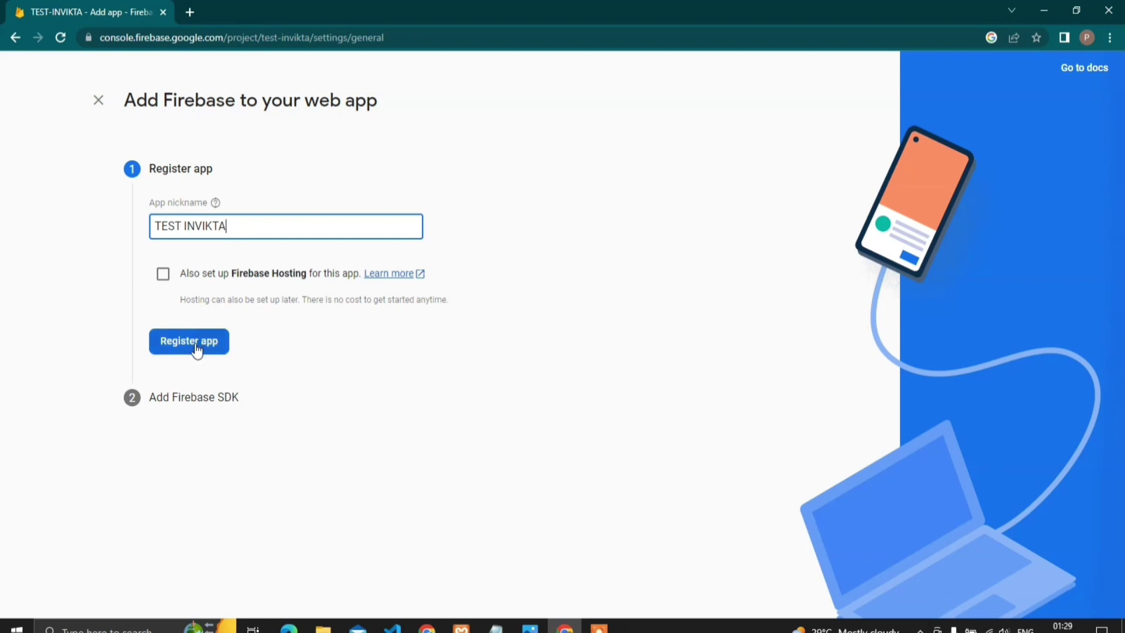
{"action": "left_click", "coordinate": [197, 351]}
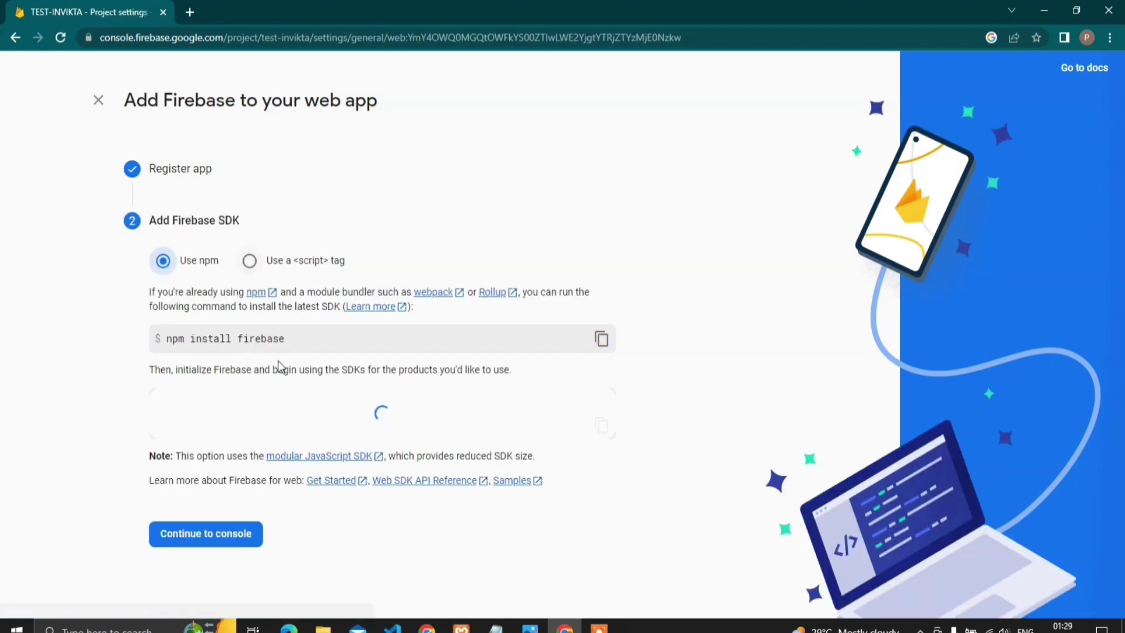
{"action": "scroll", "coordinate": [364, 469], "scroll_direction": "down", "scroll_amount": 4}
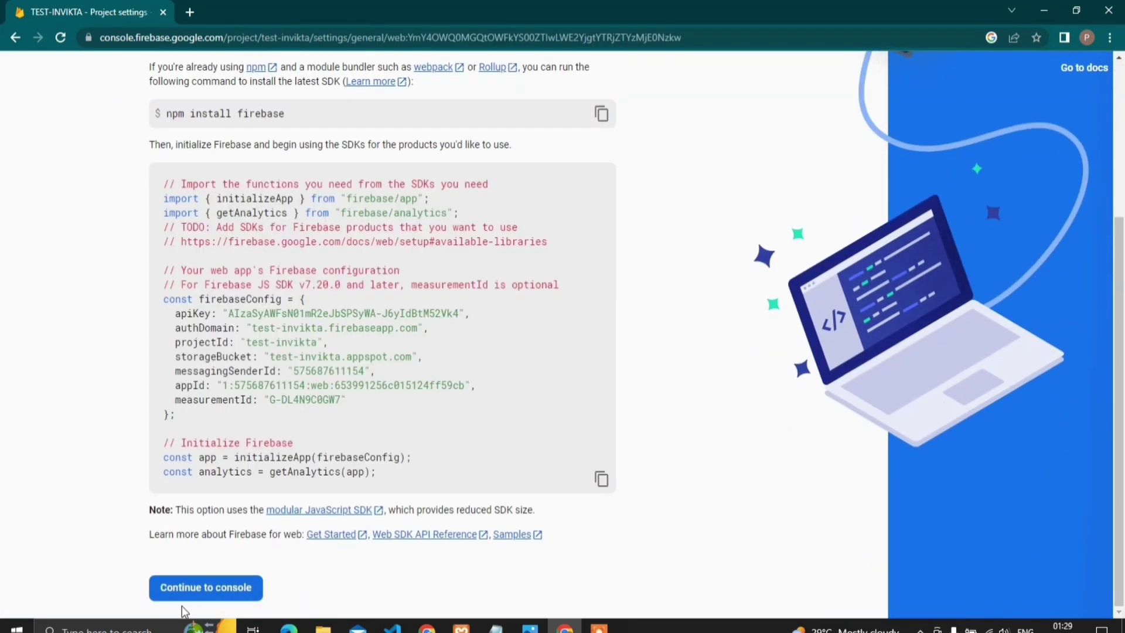
{"action": "left_click", "coordinate": [223, 595]}
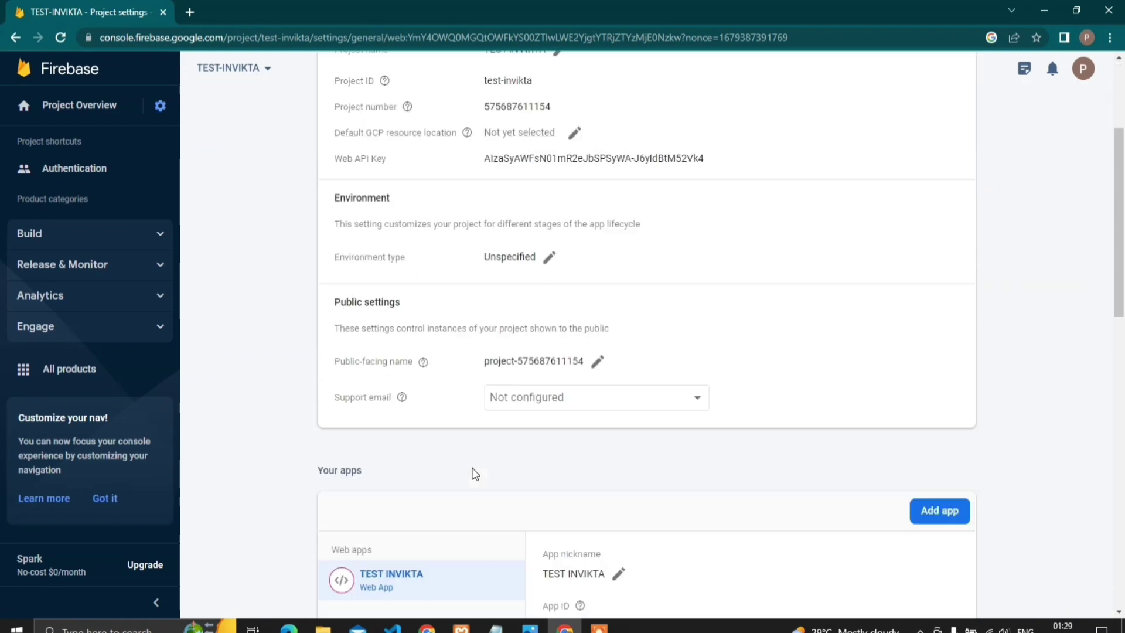
Step: Copy the web app's firebaseConfig block from Project settings and minimize Chrome
{"action": "scroll", "coordinate": [666, 391], "scroll_direction": "down", "scroll_amount": 5}
{"action": "scroll", "coordinate": [314, 445], "scroll_direction": "up", "scroll_amount": 15}
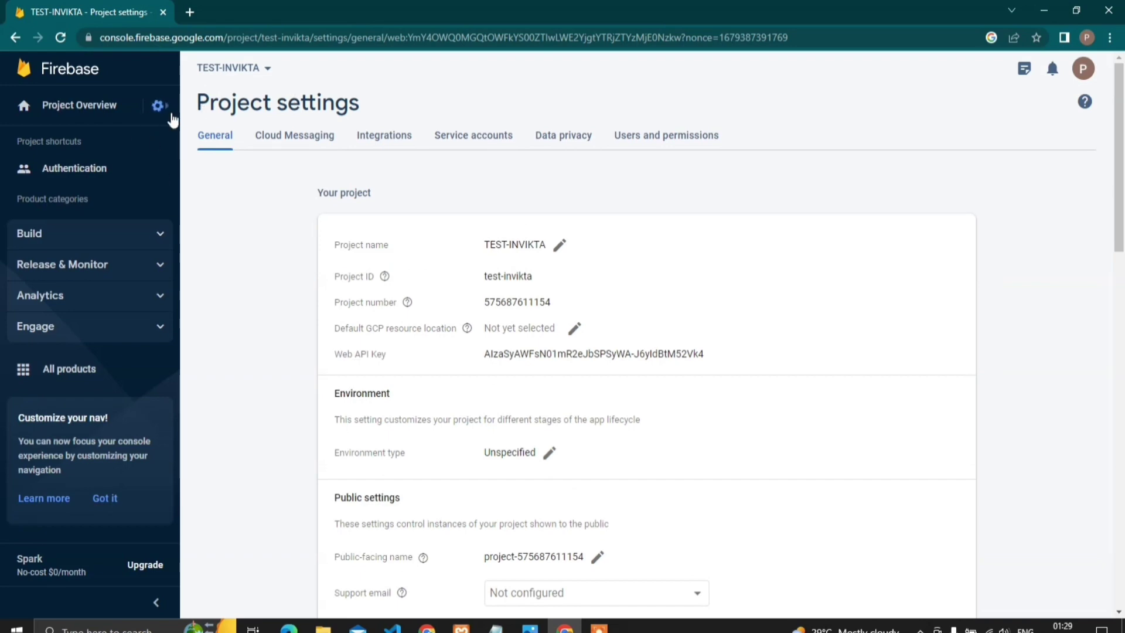
{"action": "left_click", "coordinate": [162, 107]}
{"action": "left_click", "coordinate": [211, 110]}
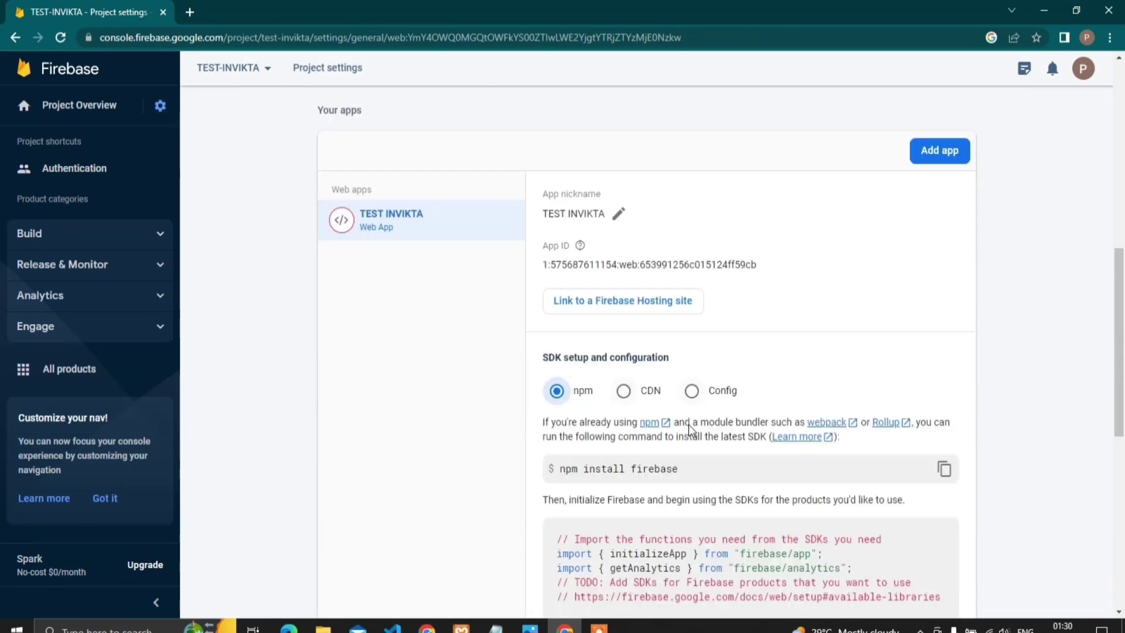
{"action": "scroll", "coordinate": [591, 328], "scroll_direction": "down", "scroll_amount": 5}
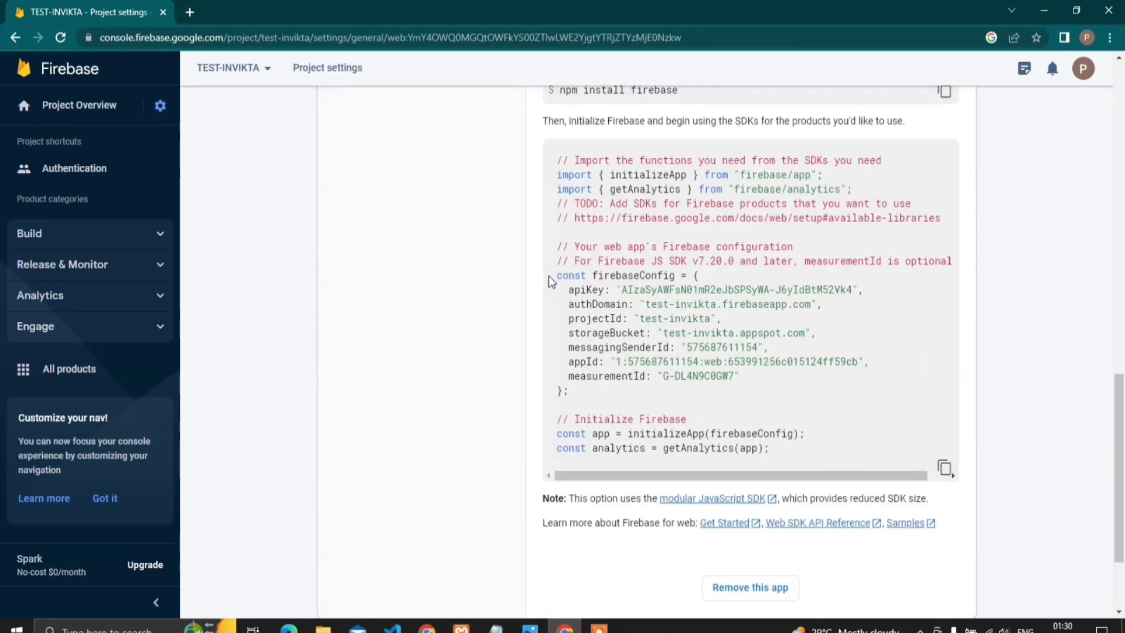
{"action": "left_click_drag", "start_coordinate": [556, 274], "coordinate": [624, 404]}
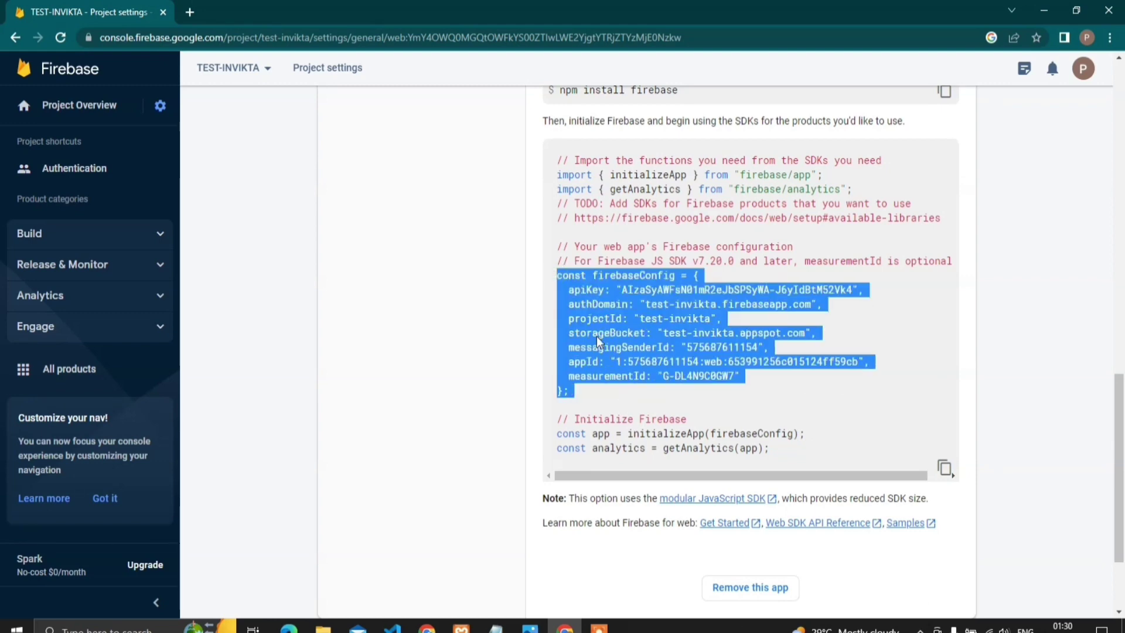
{"action": "right_click", "coordinate": [633, 303]}
{"action": "left_click", "coordinate": [651, 312]}
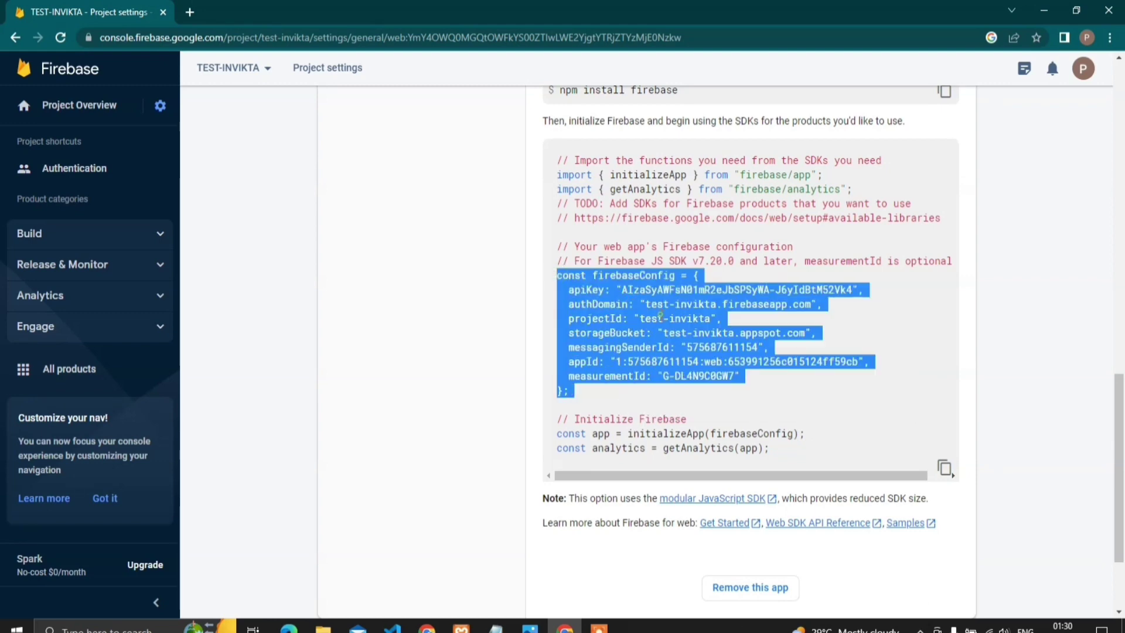
{"action": "left_click", "coordinate": [1043, 12]}
Step: Create a new desktop text document named FIREBASE and open it in Notepad
{"action": "left_click", "coordinate": [1045, 13]}
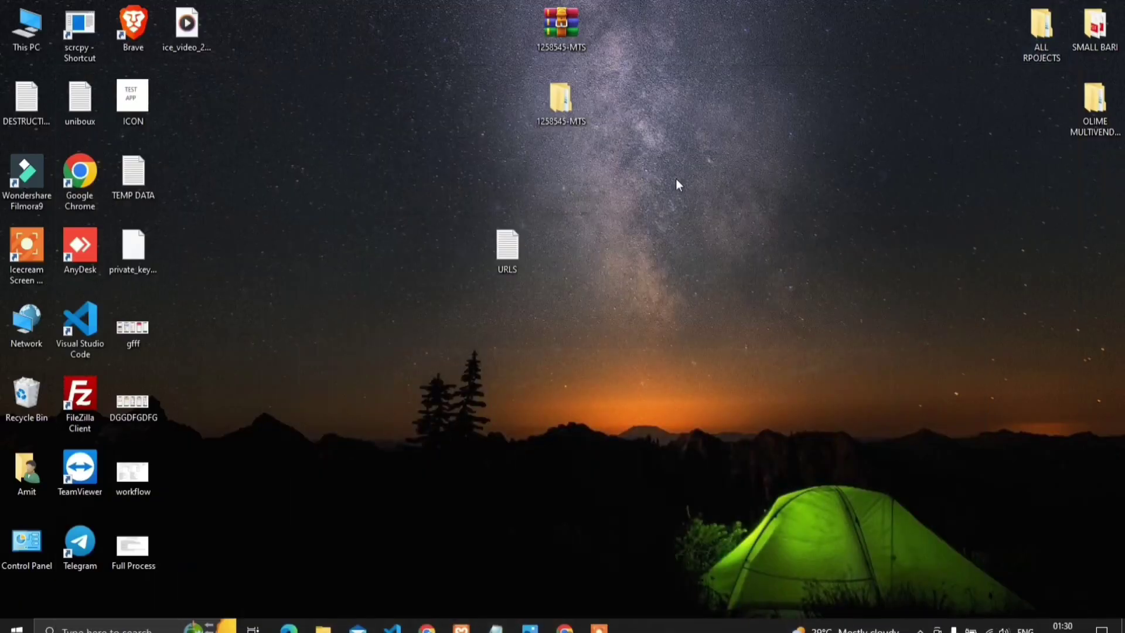
{"action": "right_click", "coordinate": [565, 233]}
{"action": "mouse_move", "coordinate": [595, 382]}
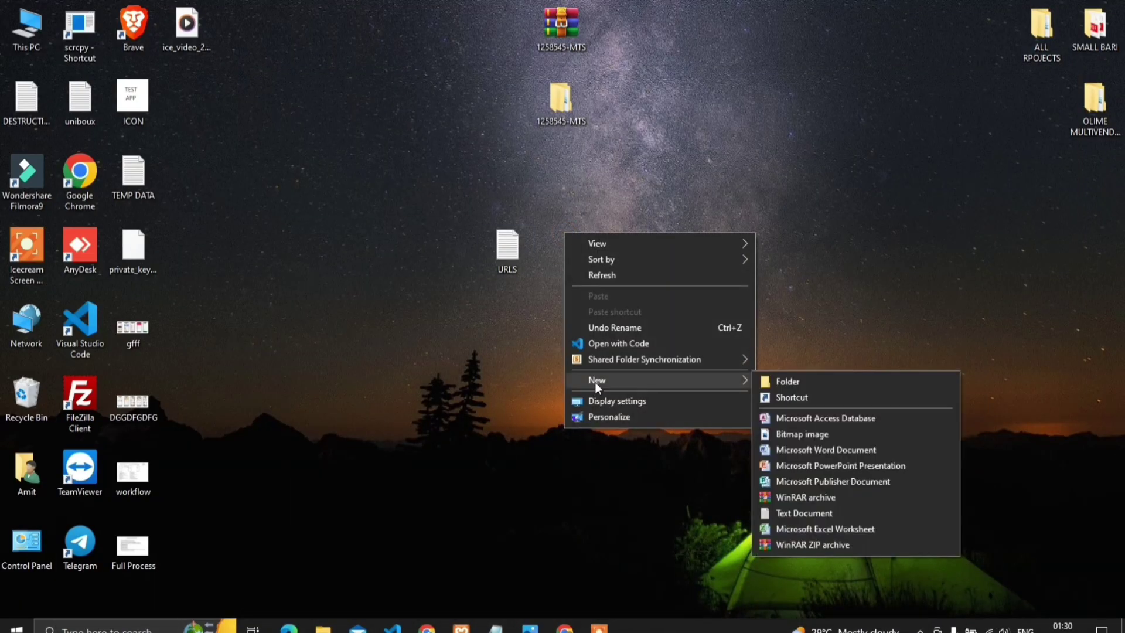
{"action": "left_click", "coordinate": [789, 511]}
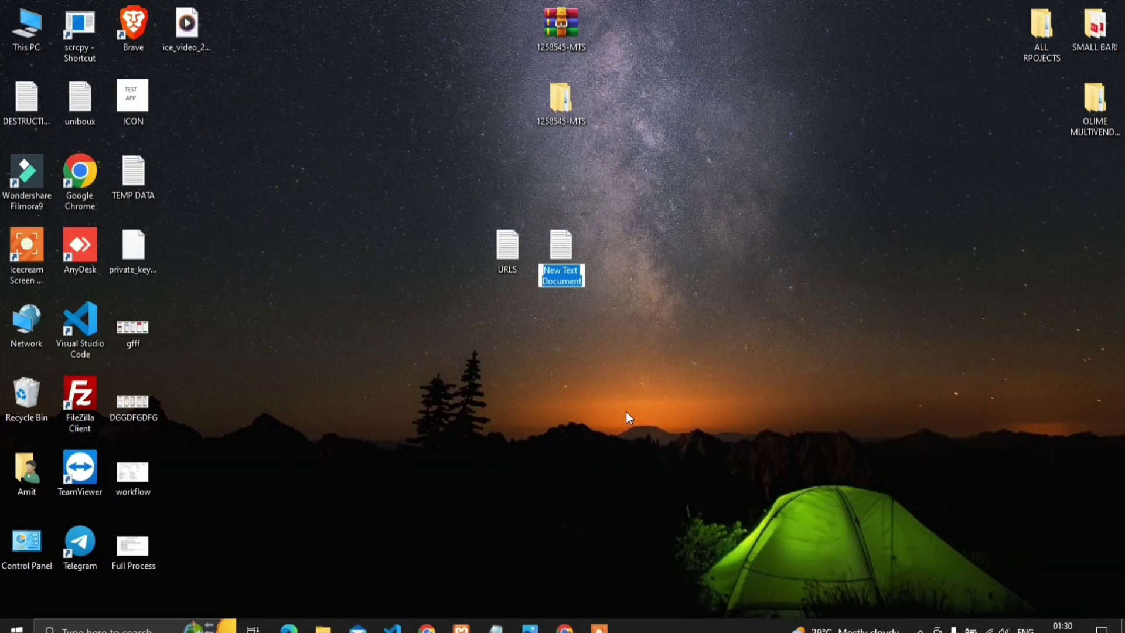
{"action": "type", "text": "FIREBA"}
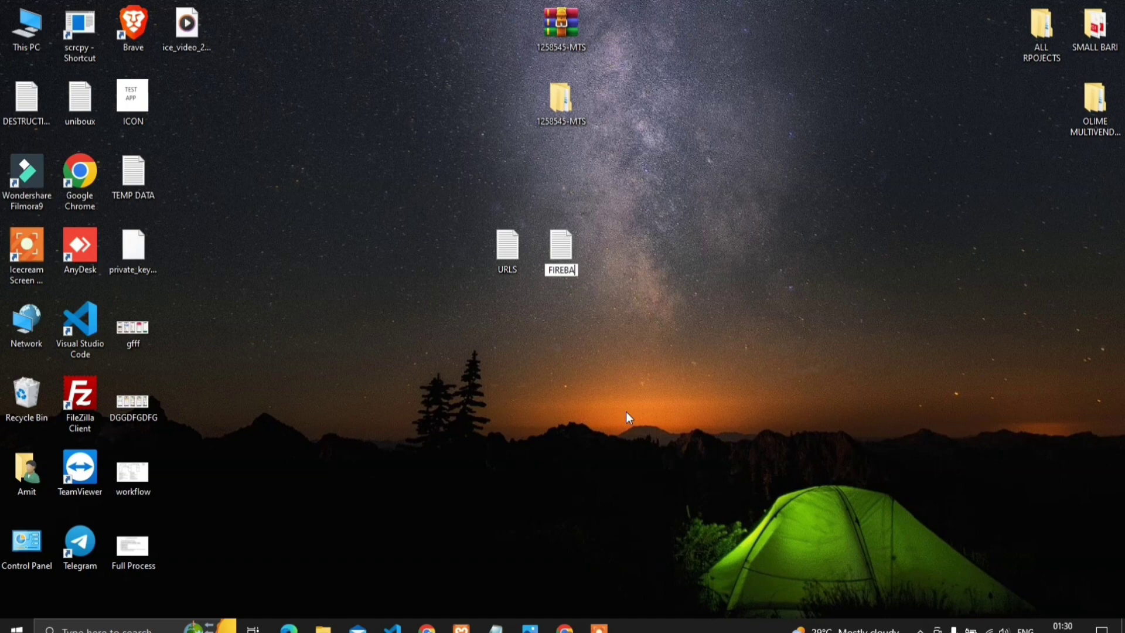
{"action": "type", "text": "SE"}
{"action": "key", "text": "Return"}
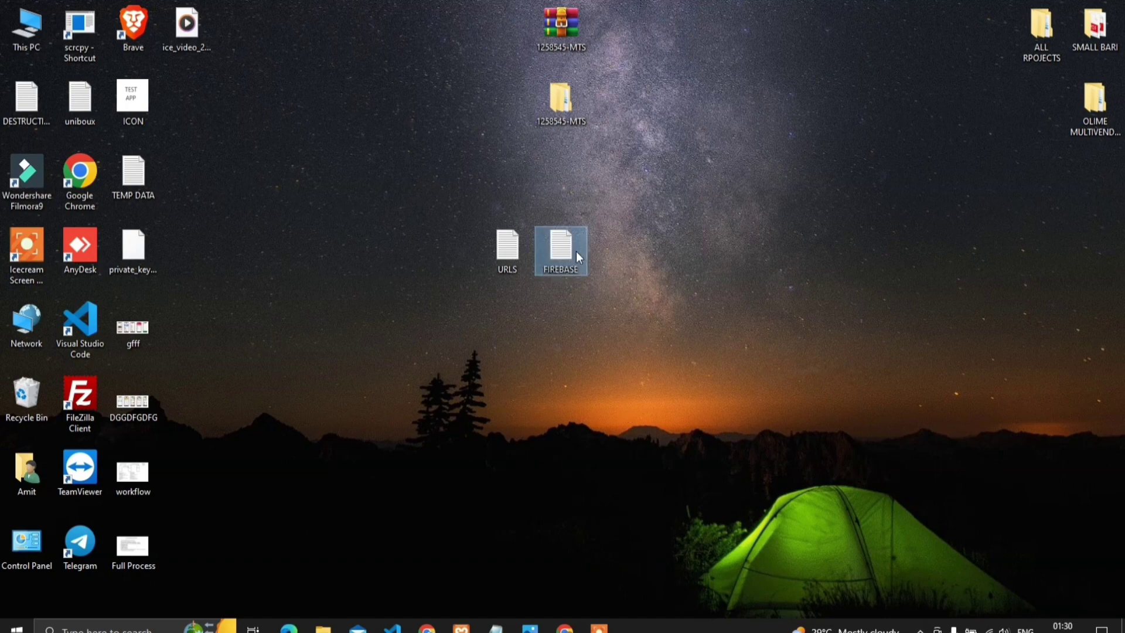
{"action": "double_click", "coordinate": [559, 246]}
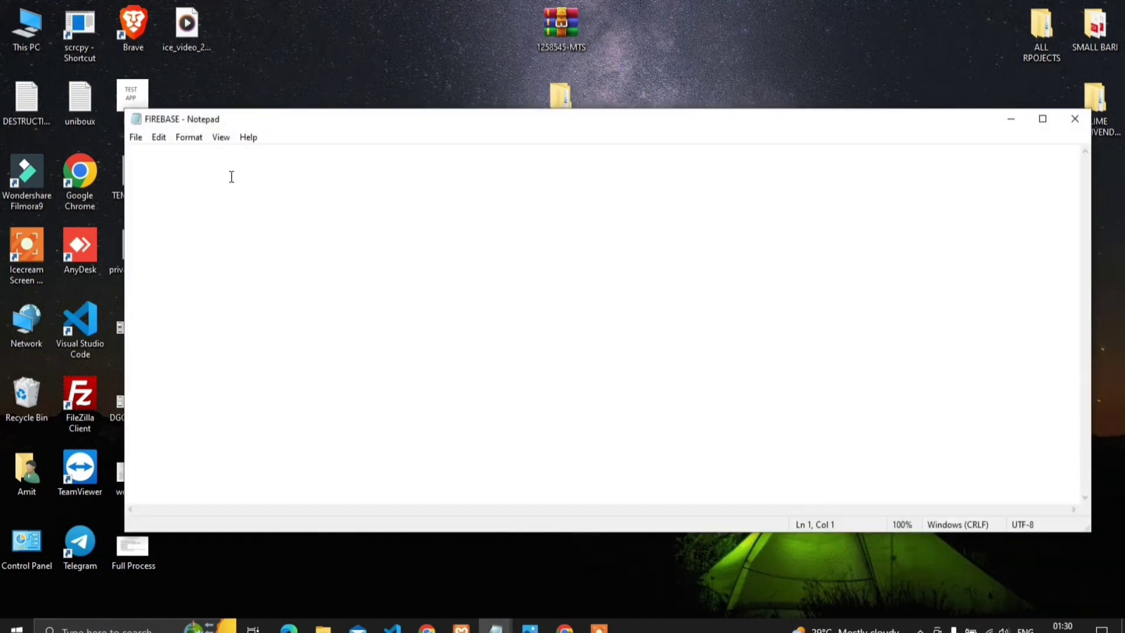
Step: Add a FIREBASE SDK: heading with the pasted firebaseConfig block beneath it
{"action": "type", "text": "FIREBASE SDK:"}
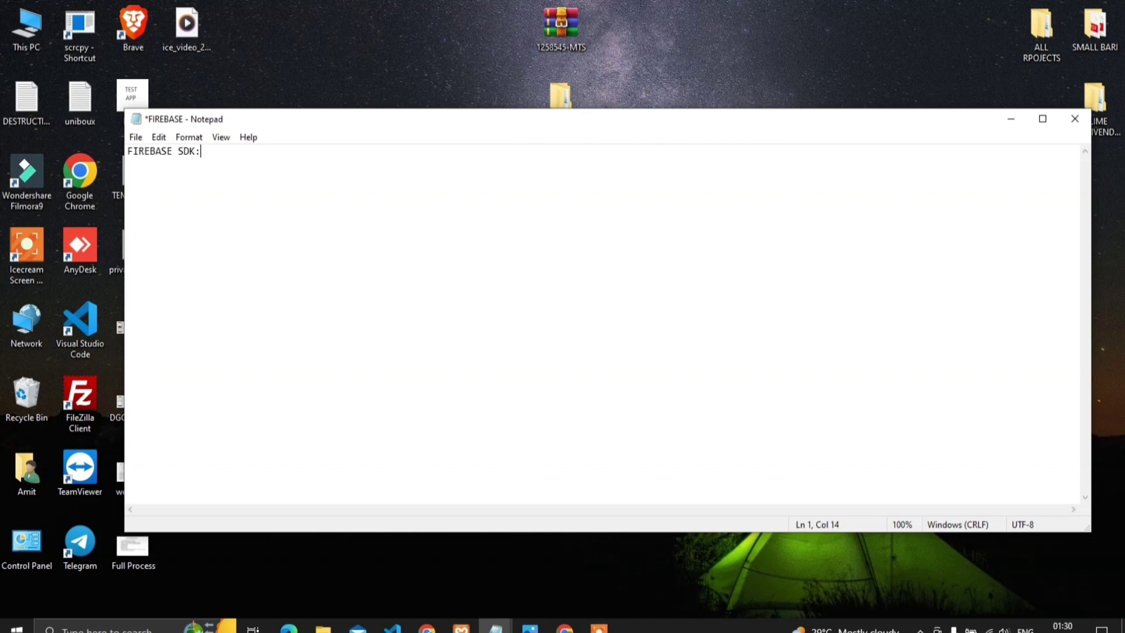
{"action": "key", "text": "ctrl+v"}
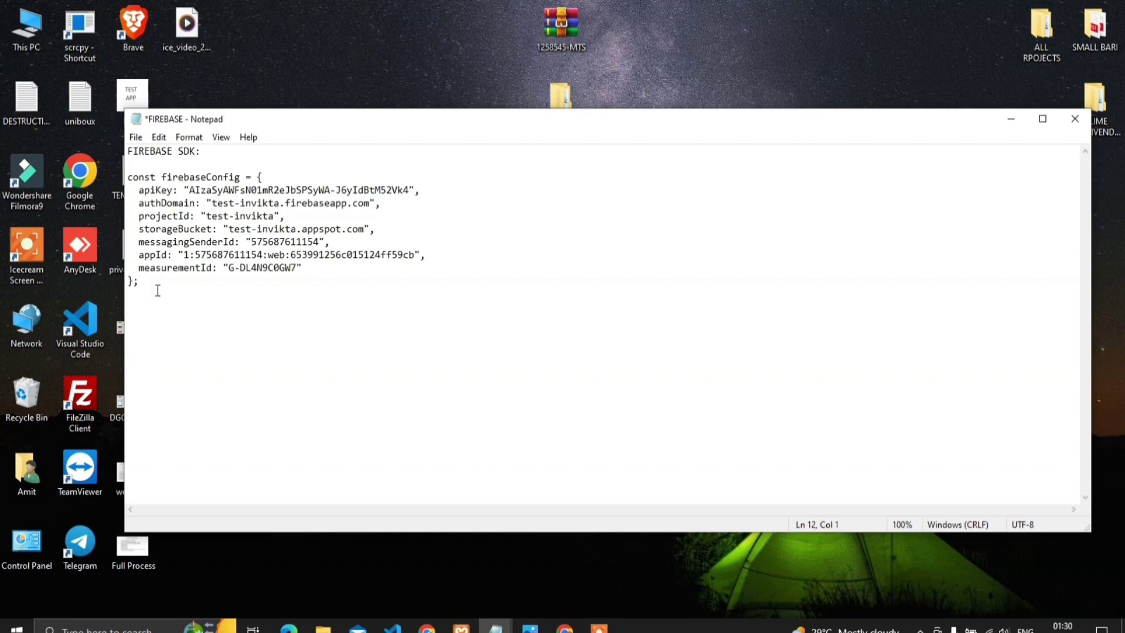
{"action": "left_click", "coordinate": [564, 627]}
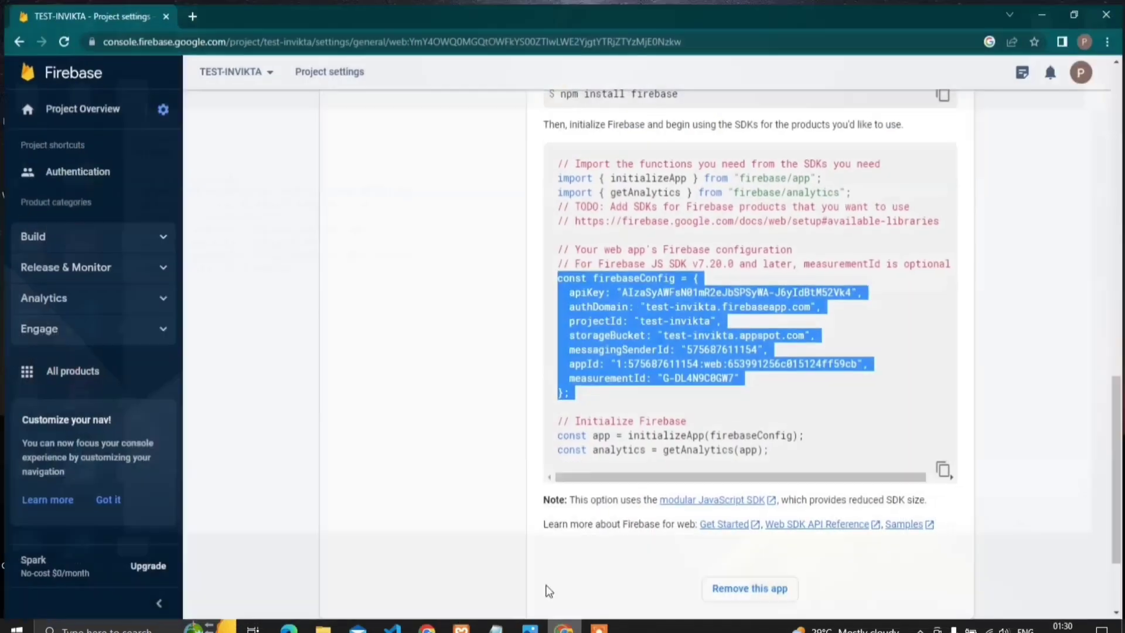
{"action": "left_click", "coordinate": [1035, 13]}
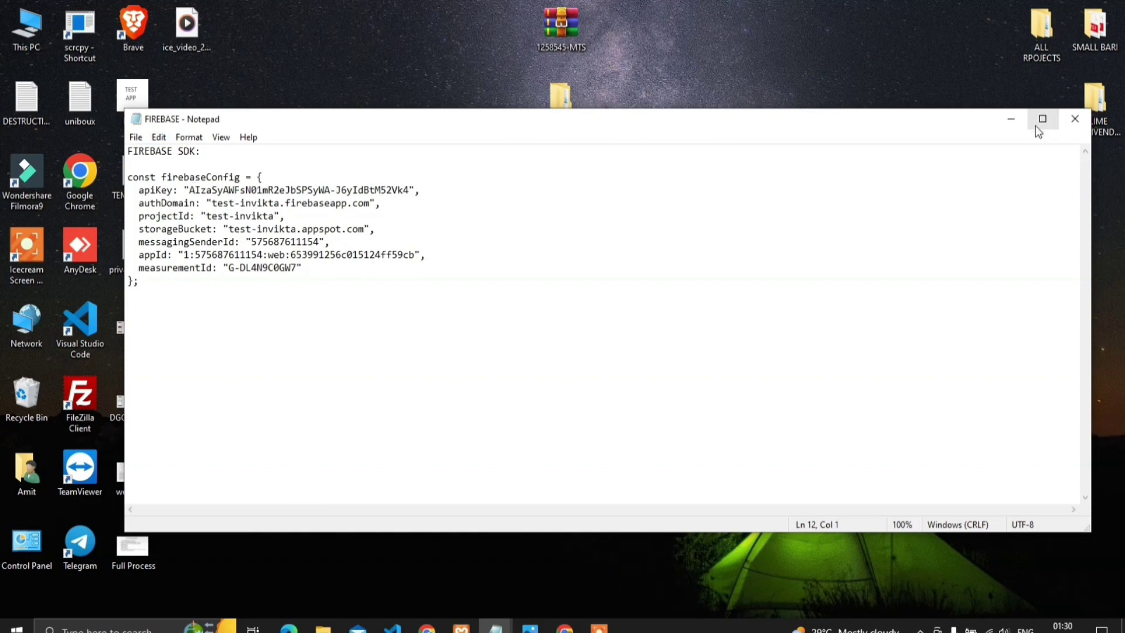
{"action": "left_click", "coordinate": [1011, 118]}
Step: Navigate to Authentication > Settings > Authorized domains and open the Add domain form
{"action": "left_click", "coordinate": [563, 627]}
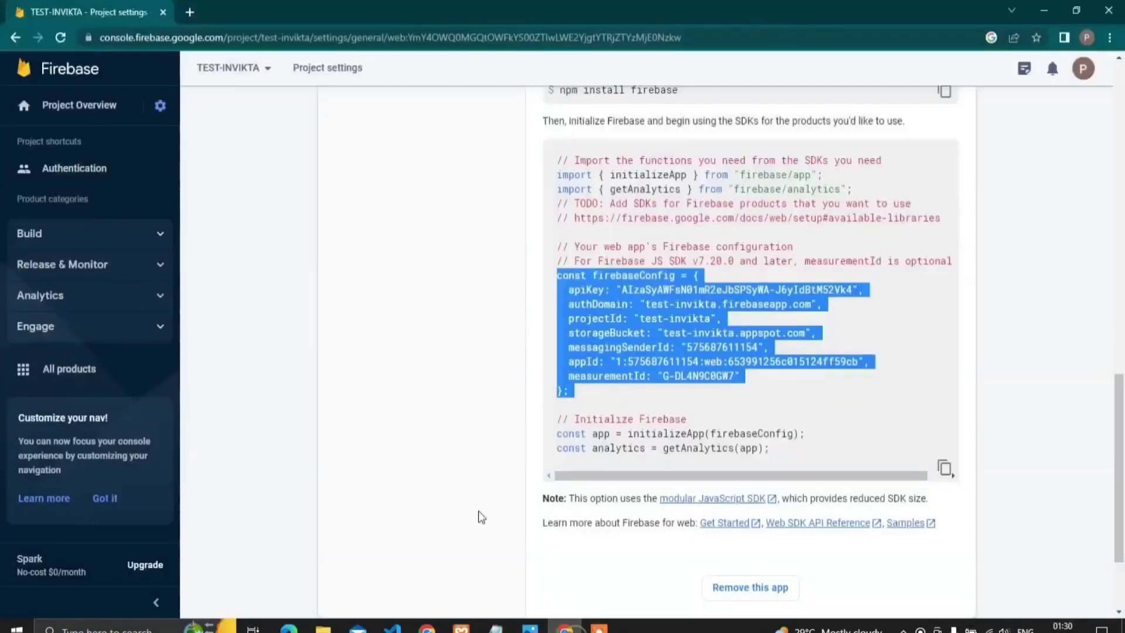
{"action": "scroll", "coordinate": [407, 429], "scroll_direction": "up", "scroll_amount": 10}
{"action": "scroll", "coordinate": [402, 407], "scroll_direction": "up", "scroll_amount": 2}
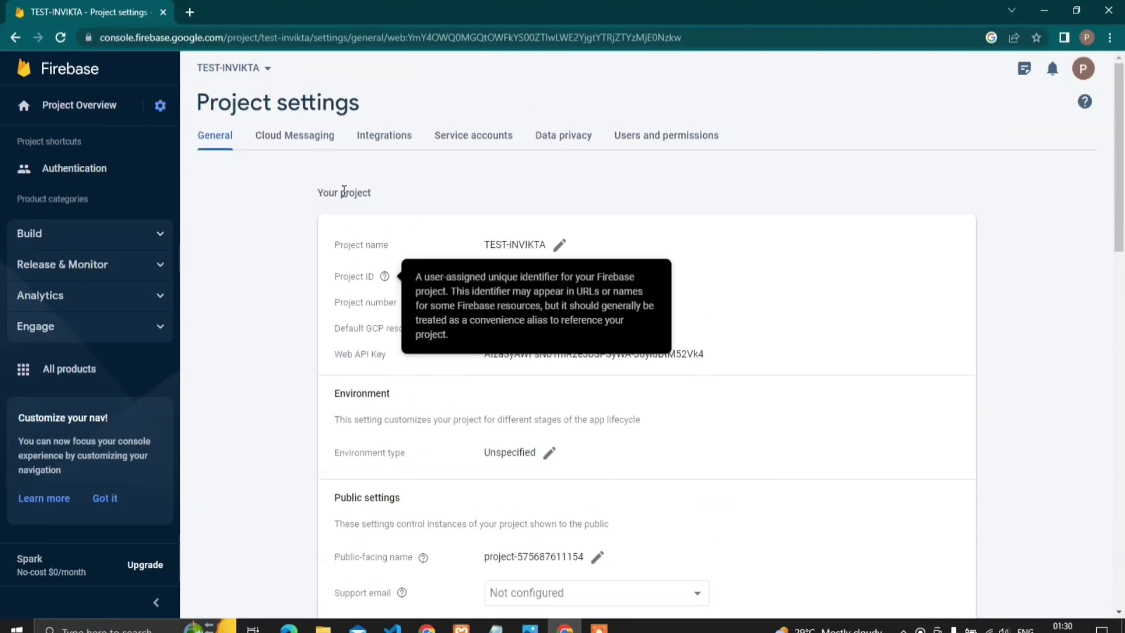
{"action": "left_click", "coordinate": [160, 105]}
{"action": "left_click", "coordinate": [208, 115]}
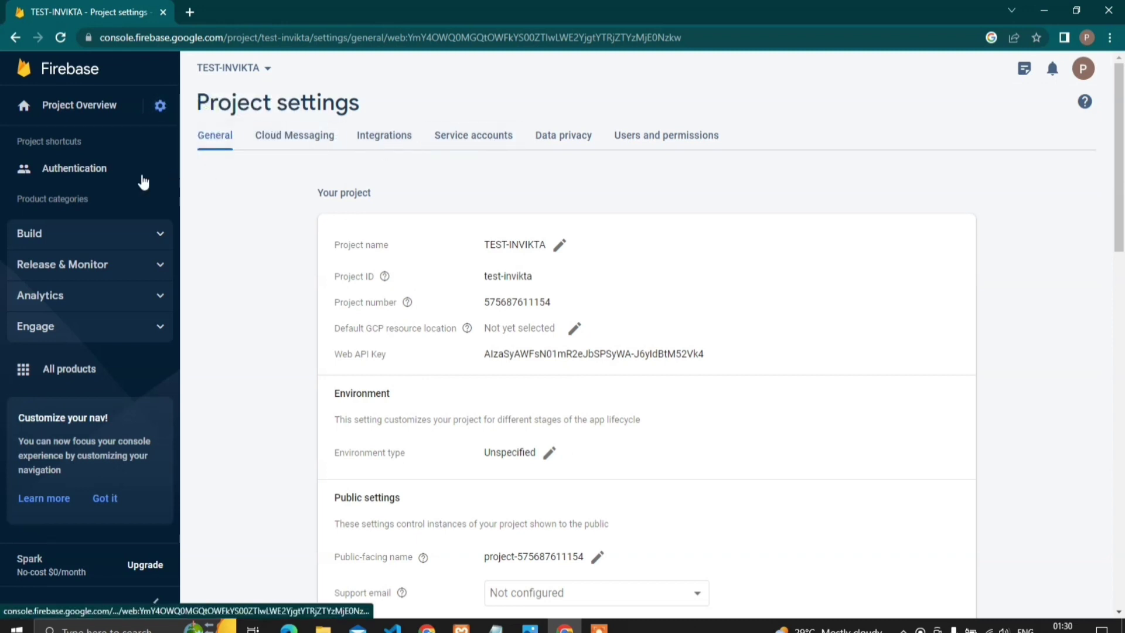
{"action": "left_click", "coordinate": [69, 171]}
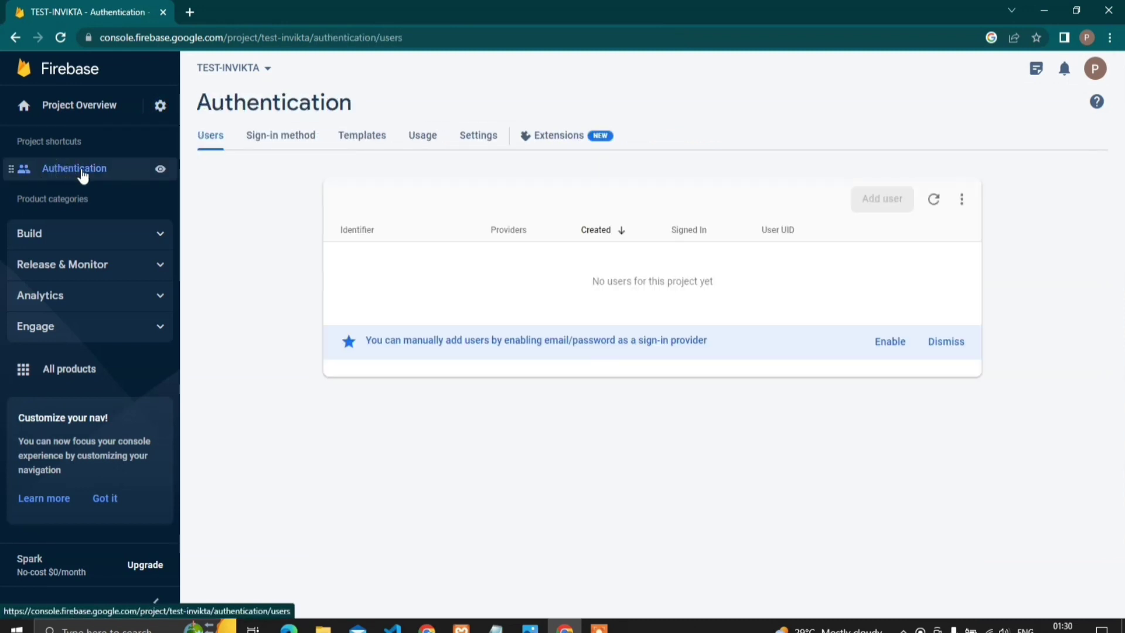
{"action": "left_click", "coordinate": [492, 141]}
{"action": "scroll", "coordinate": [451, 346], "scroll_direction": "down", "scroll_amount": 1}
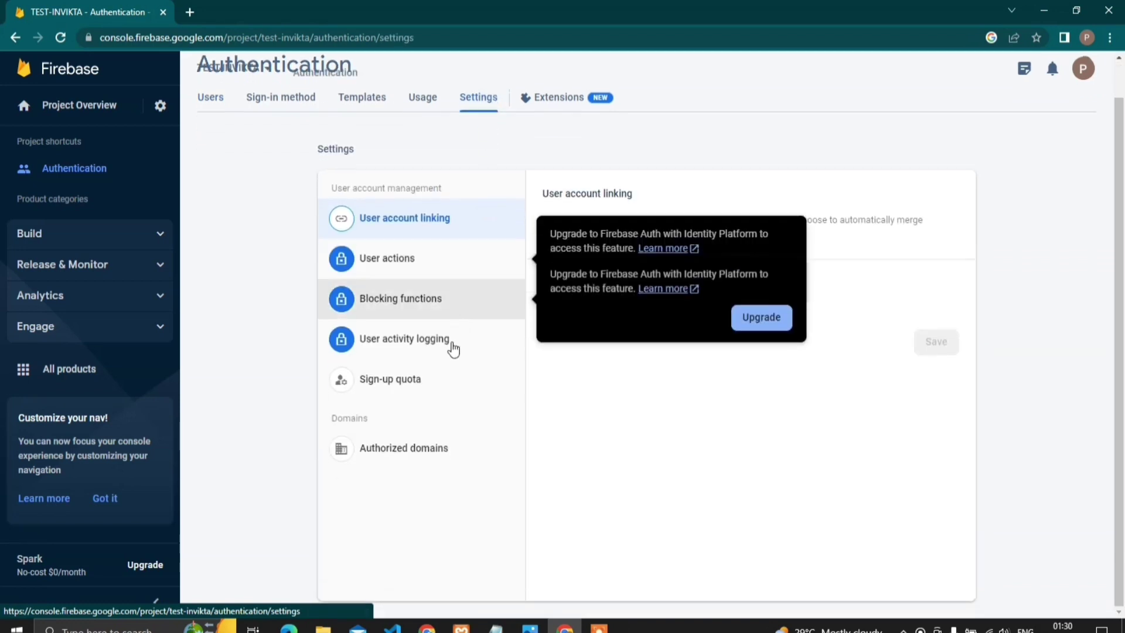
{"action": "left_click", "coordinate": [403, 457]}
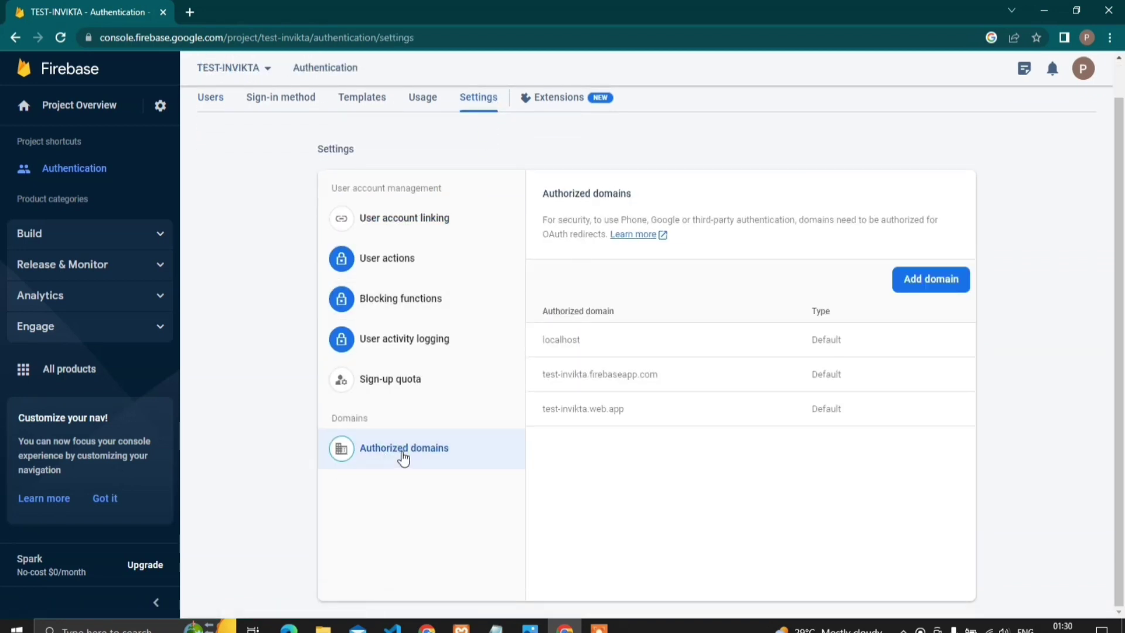
{"action": "left_click", "coordinate": [928, 287]}
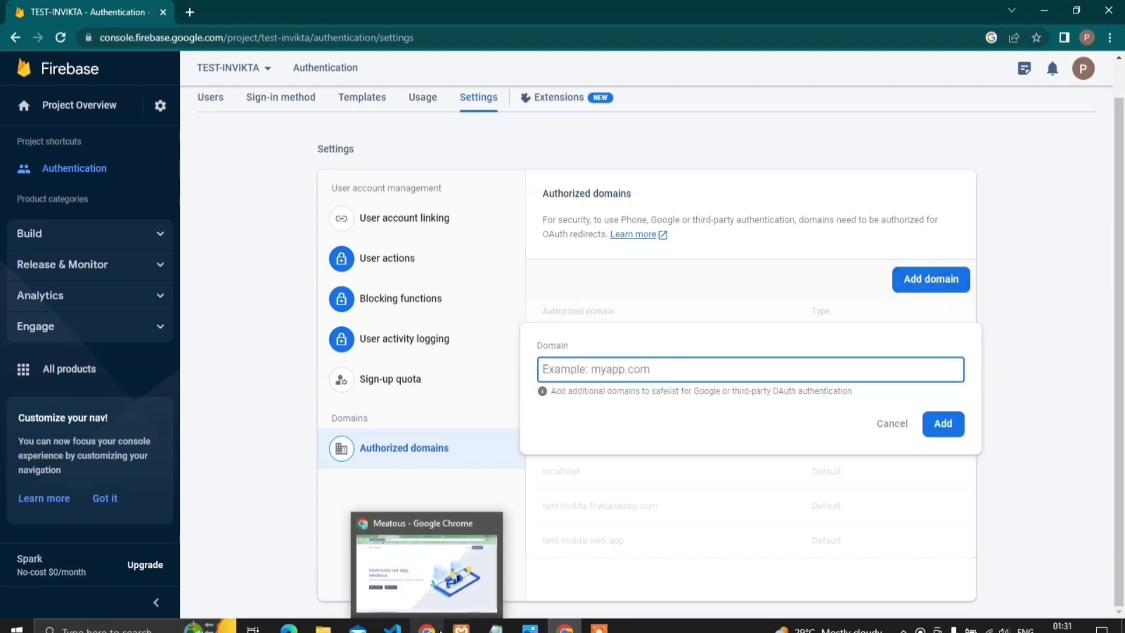
Step: Paste the Meatous address into the Domain field, trim it to inviktacodersclub.tech, and add it
{"action": "left_click", "coordinate": [427, 628]}
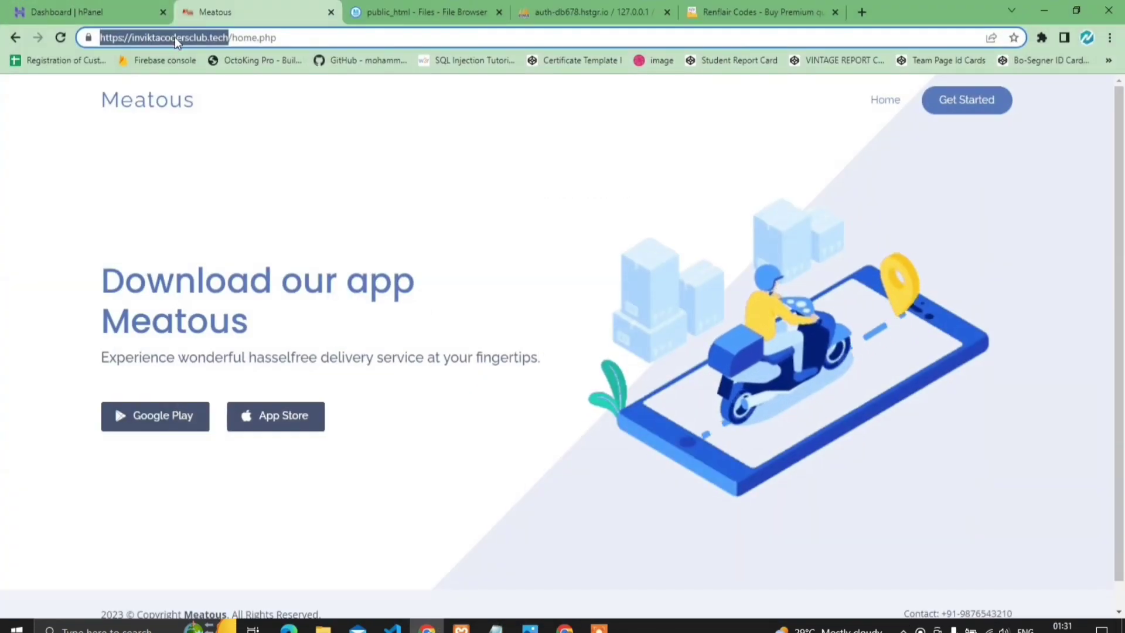
{"action": "right_click", "coordinate": [174, 38]}
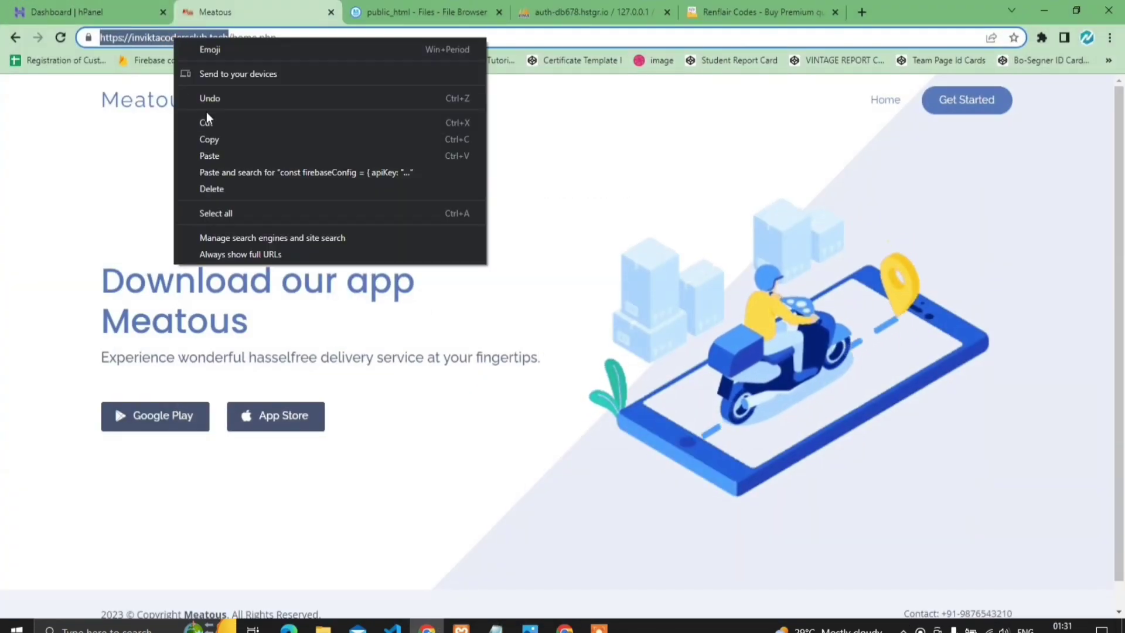
{"action": "left_click", "coordinate": [209, 138]}
{"action": "left_click", "coordinate": [1043, 10]}
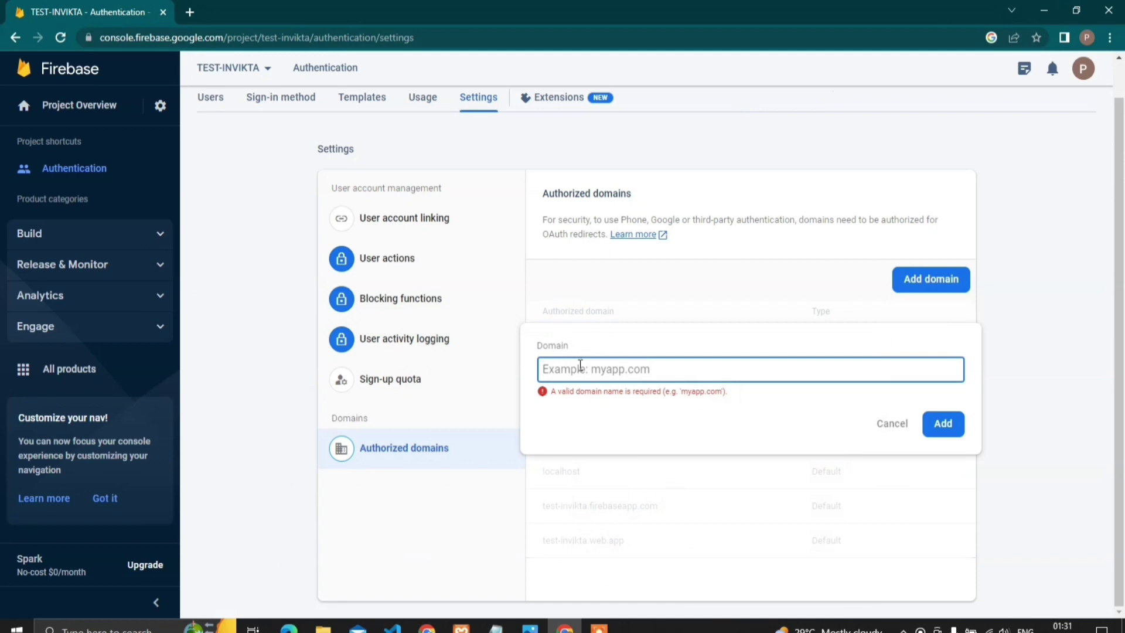
{"action": "key", "text": "ctrl+v"}
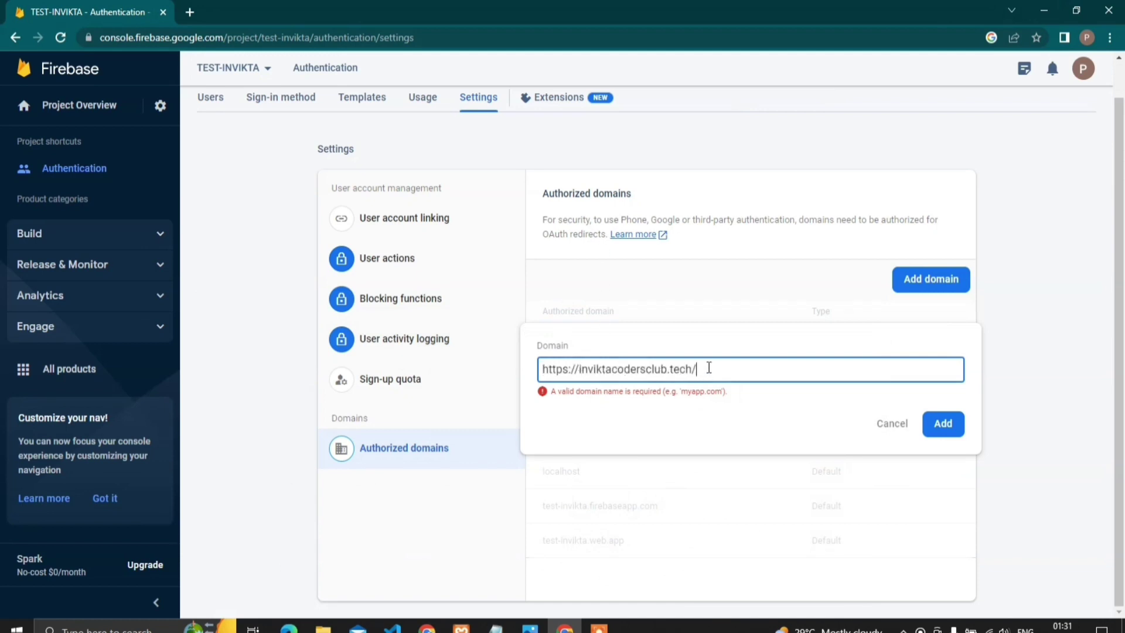
{"action": "left_click", "coordinate": [579, 371]}
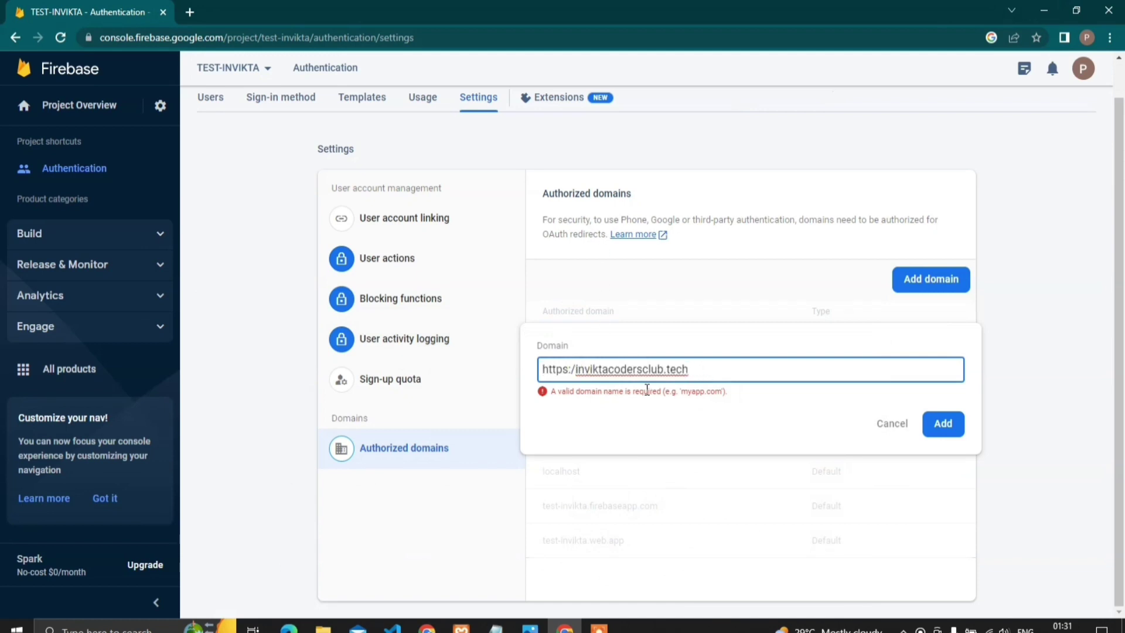
{"action": "key", "text": "BackSpace"}
{"action": "key", "text": "BackSpace"}
{"action": "key", "text": "BackSpace"}
{"action": "key", "text": "BackSpace"}
{"action": "key", "text": "BackSpace"}
{"action": "key", "text": "BackSpace"}
{"action": "key", "text": "BackSpace"}
{"action": "key", "text": "BackSpace"}
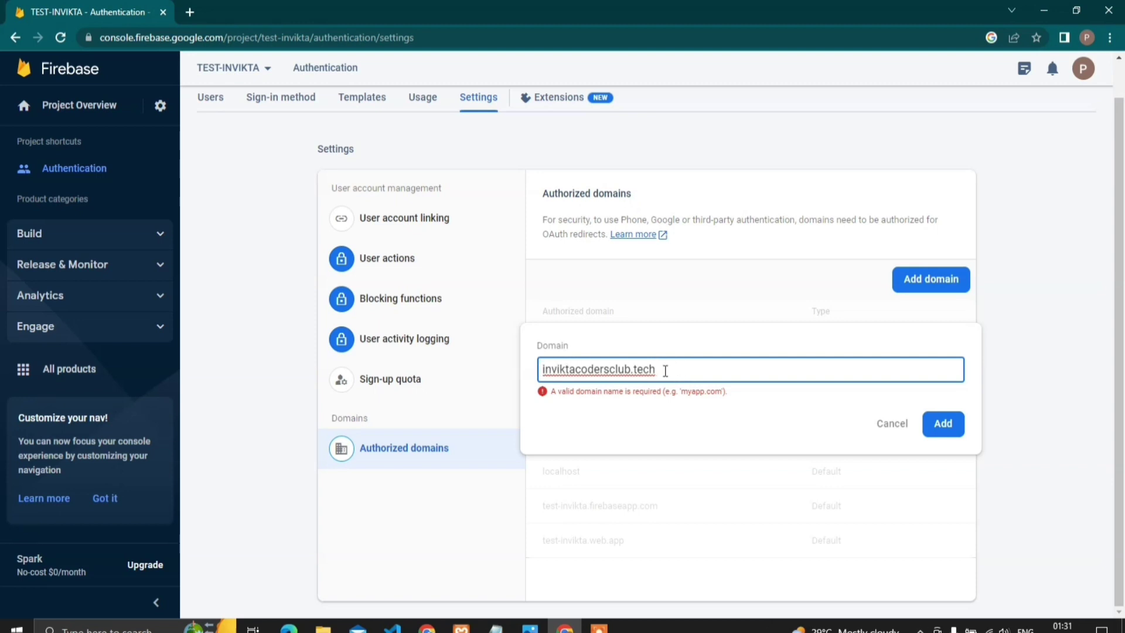
{"action": "left_click", "coordinate": [945, 427]}
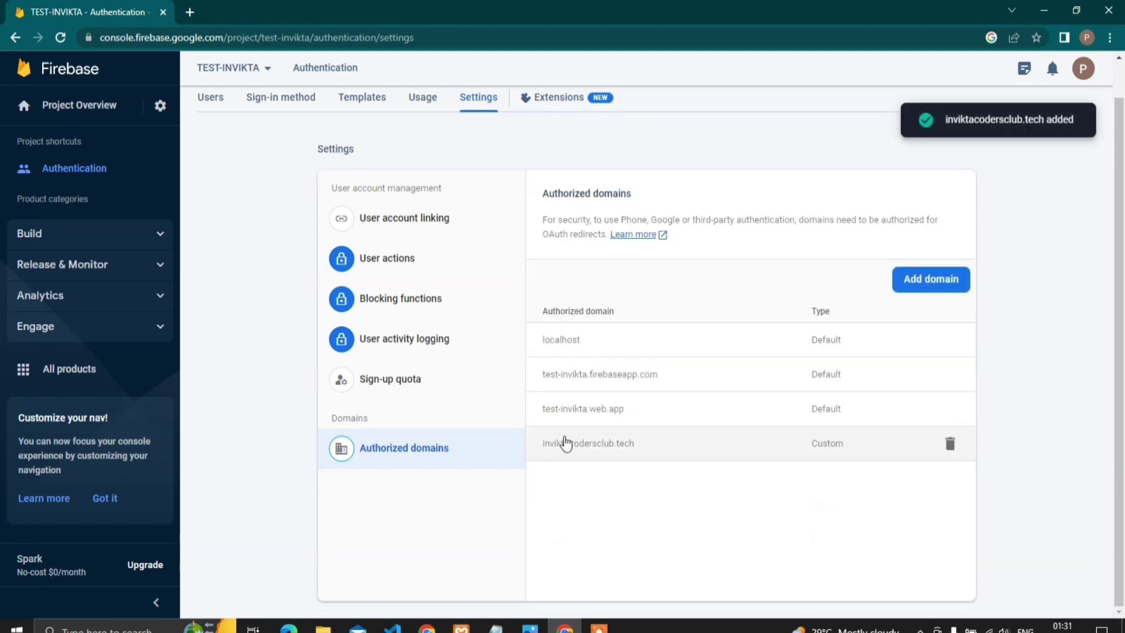
{"action": "scroll", "coordinate": [692, 440], "scroll_direction": "up", "scroll_amount": 1}
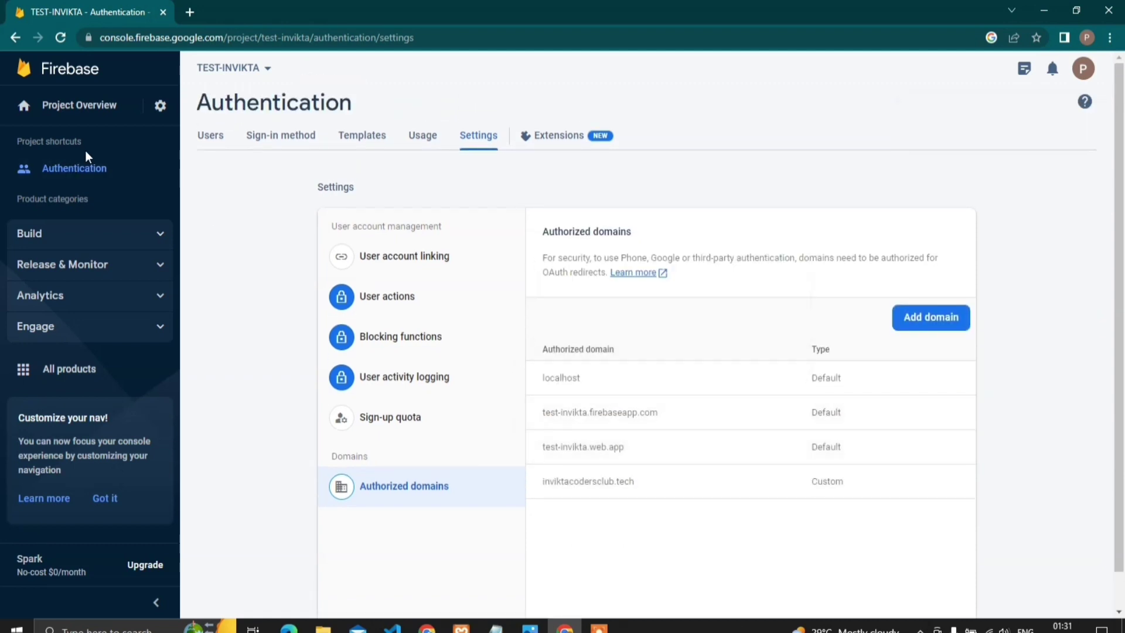
Step: Go to the project's general settings and view the Cloud Messaging tab
{"action": "left_click", "coordinate": [159, 108]}
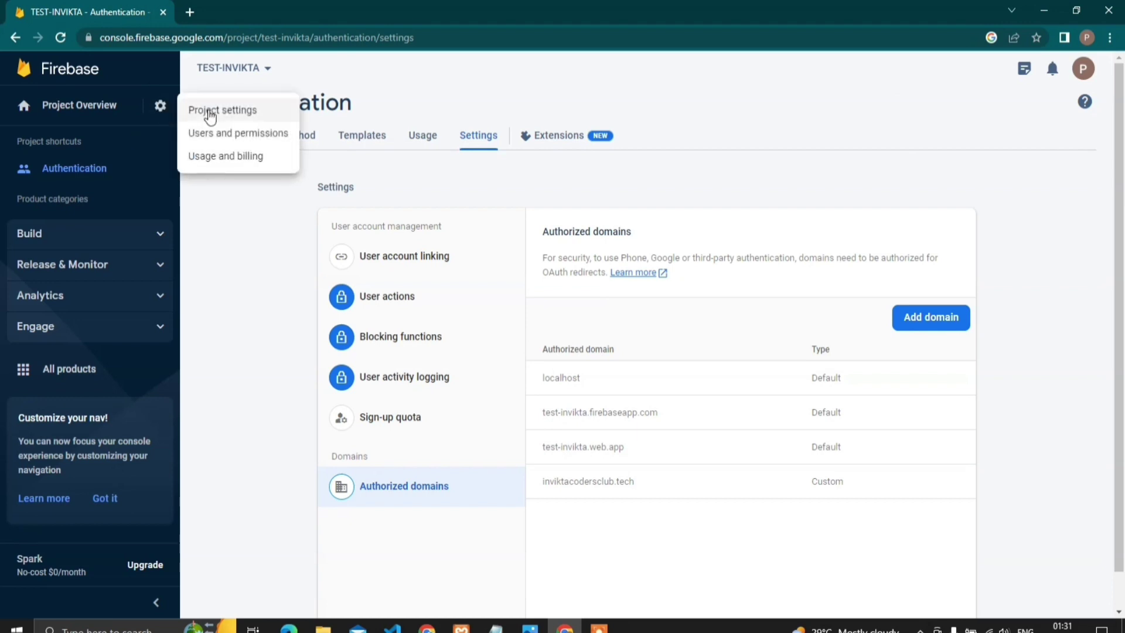
{"action": "left_click", "coordinate": [207, 113]}
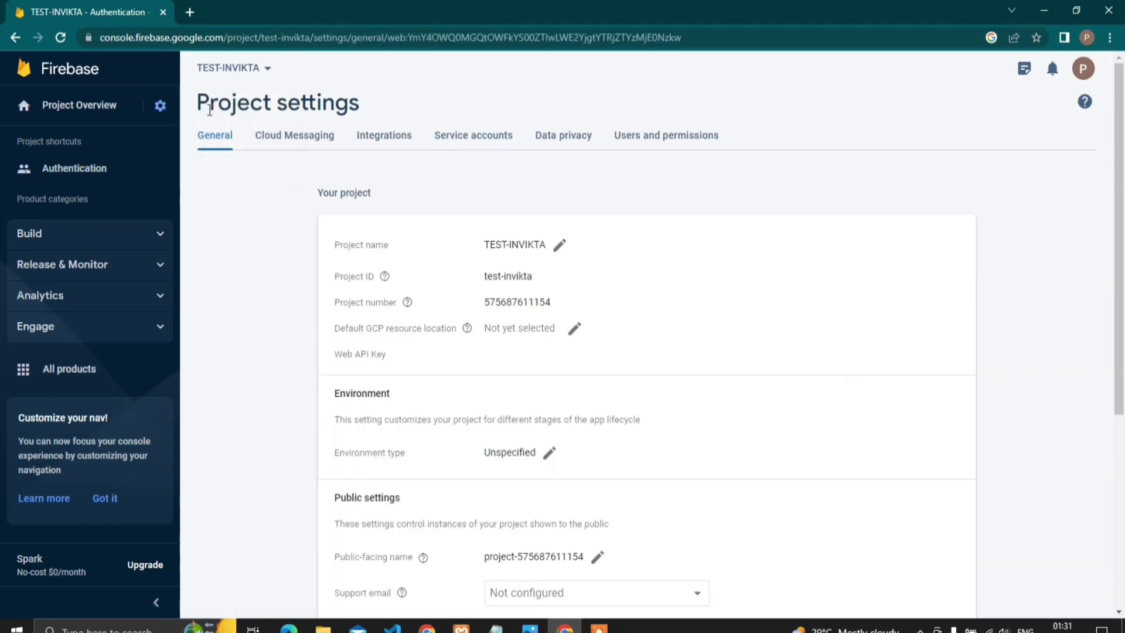
{"action": "left_click", "coordinate": [304, 142]}
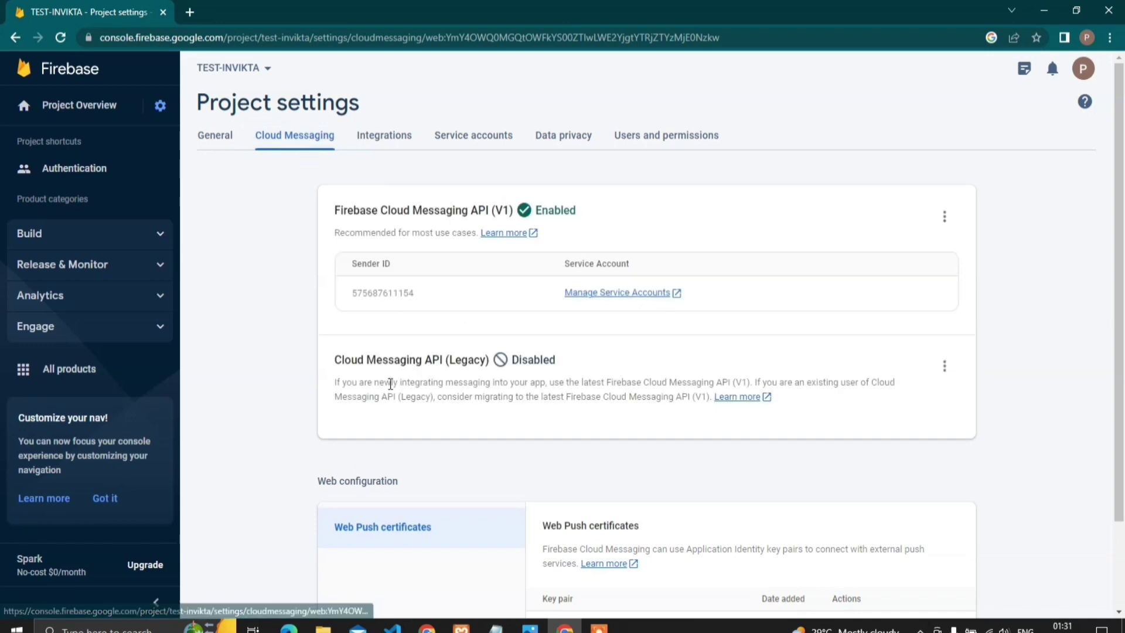
Step: Open the Cloud Messaging API (Legacy) management page in Google Cloud Console
{"action": "left_click_drag", "start_coordinate": [330, 359], "coordinate": [493, 379]}
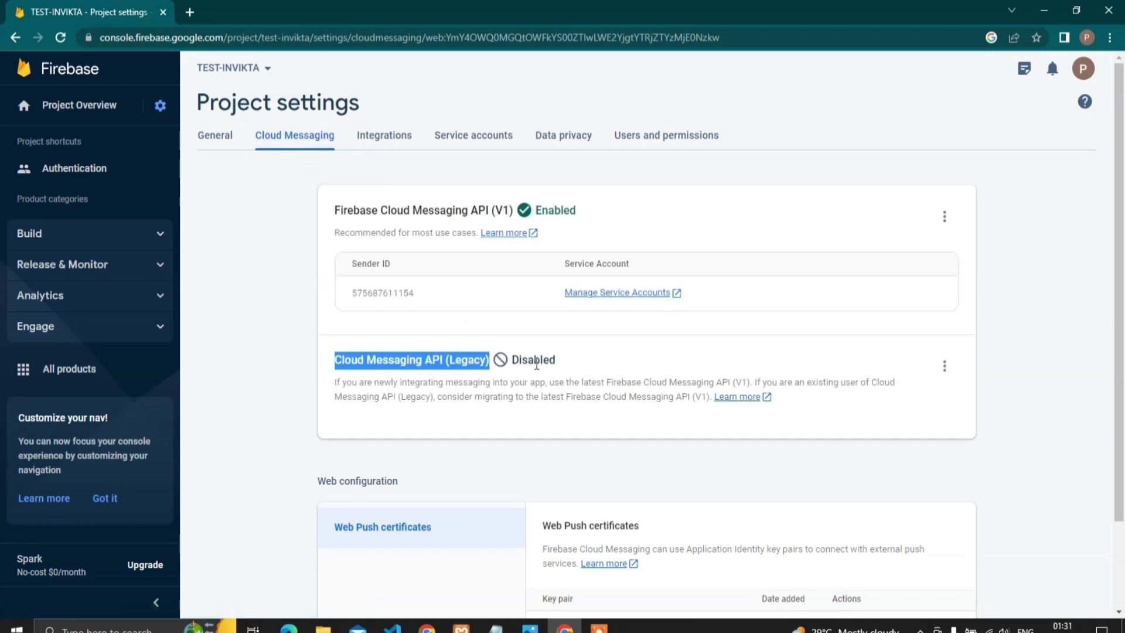
{"action": "left_click", "coordinate": [624, 360]}
{"action": "left_click", "coordinate": [944, 365]}
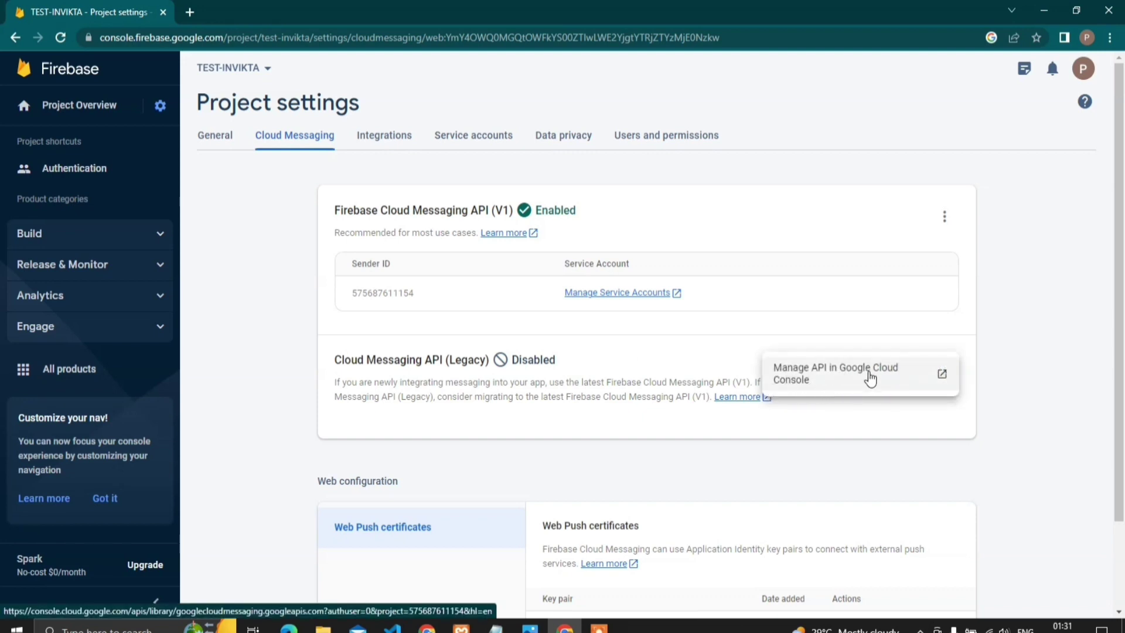
{"action": "left_click", "coordinate": [888, 376]}
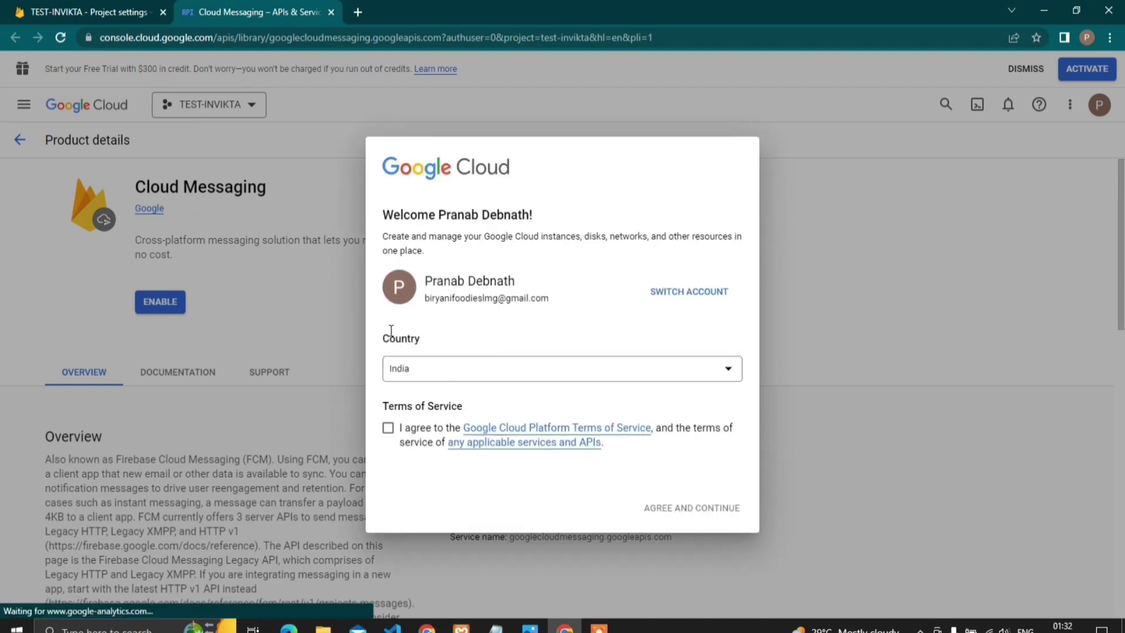
Step: Agree to the Google Cloud terms, enable the Cloud Messaging API, and close that tab
{"action": "left_click", "coordinate": [387, 429]}
{"action": "left_click", "coordinate": [709, 514]}
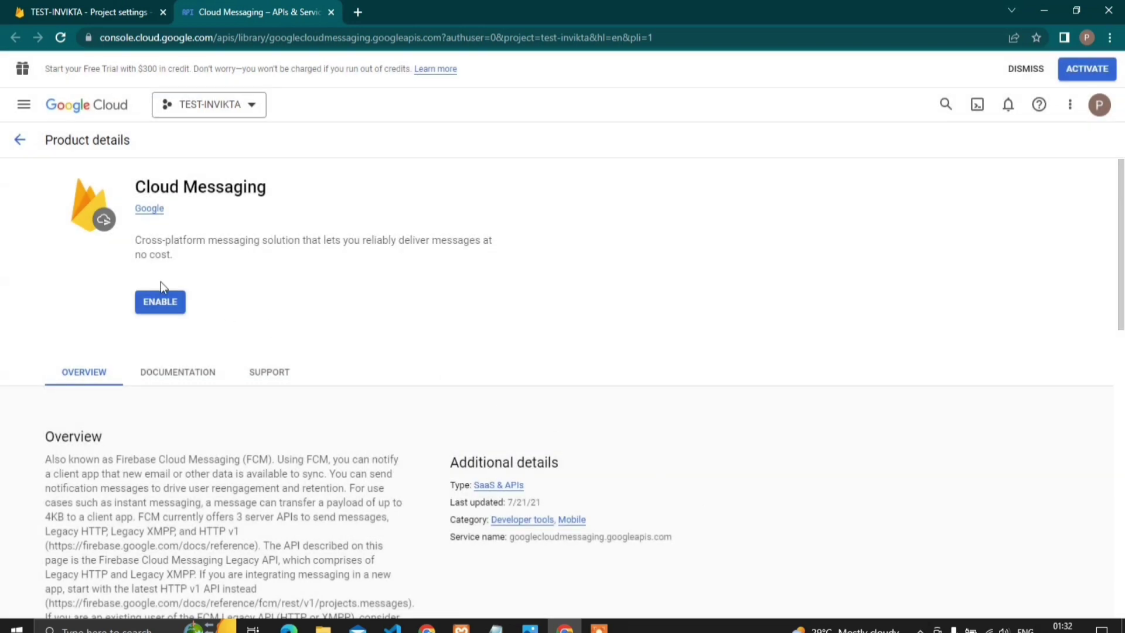
{"action": "left_click", "coordinate": [164, 303]}
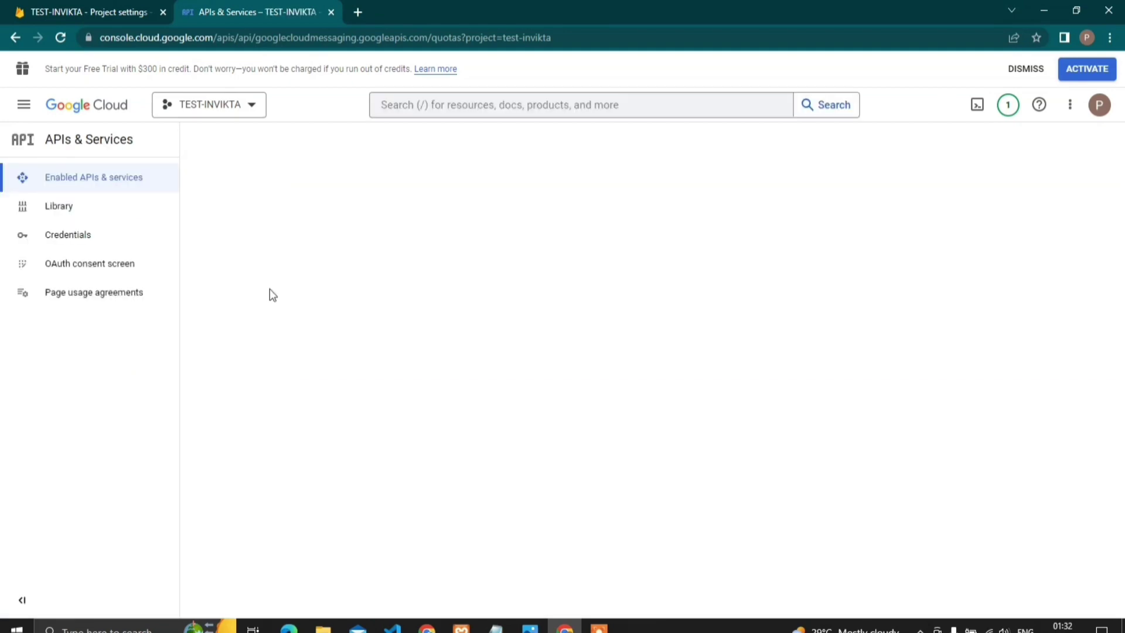
{"action": "left_click", "coordinate": [332, 12]}
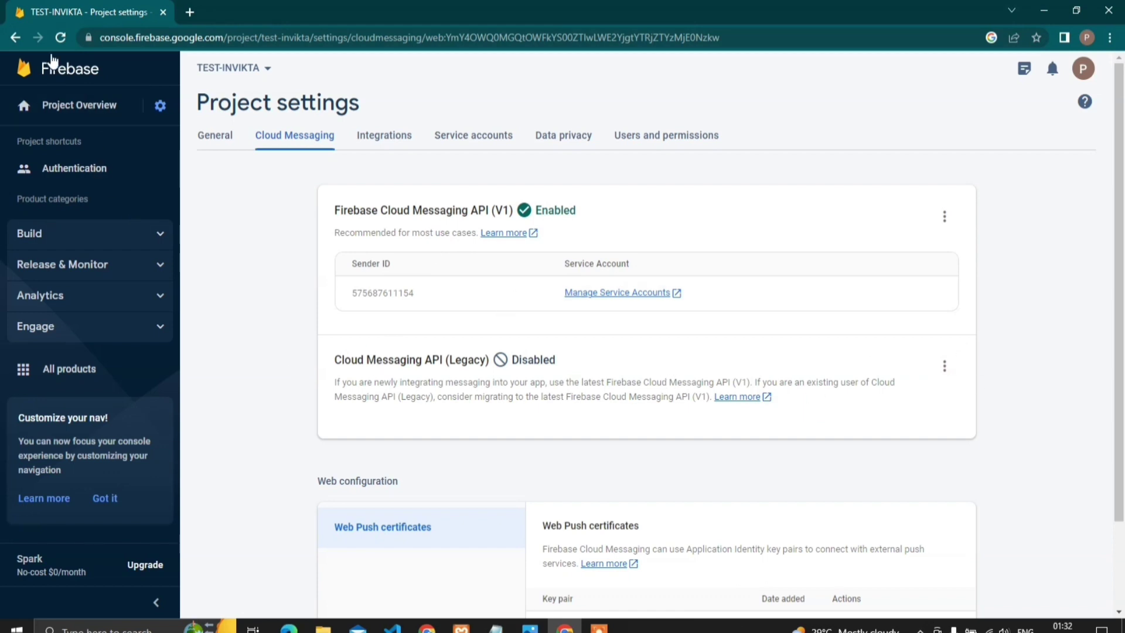
Step: Reload the settings, copy the now-enabled legacy server key, and open the FIREBASE notes file
{"action": "left_click", "coordinate": [61, 42]}
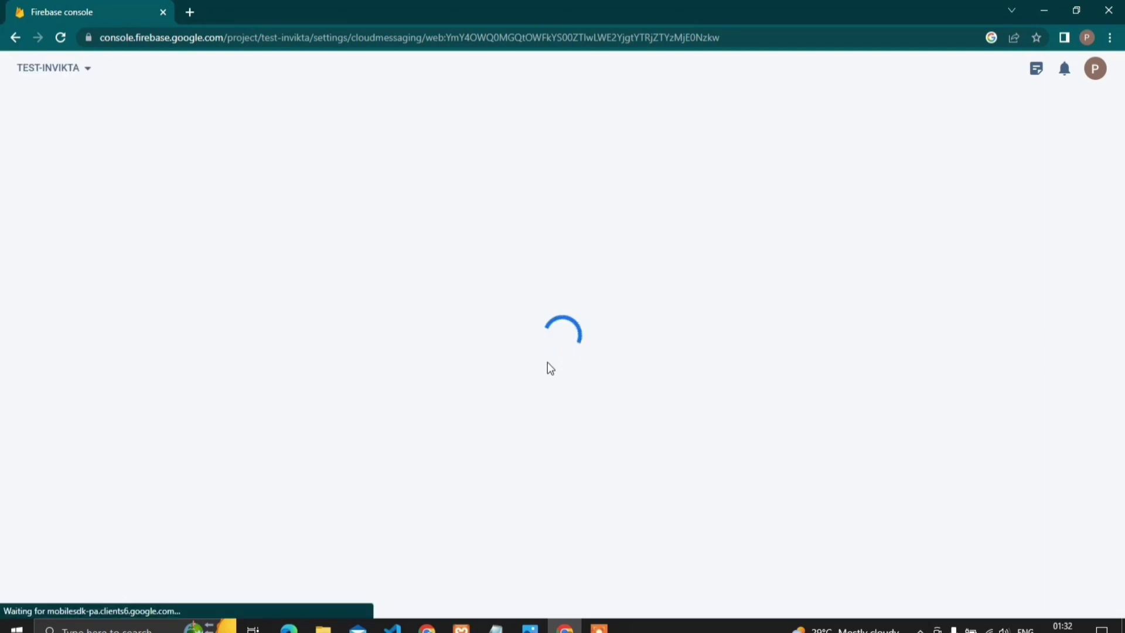
{"action": "scroll", "coordinate": [543, 359], "scroll_direction": "down", "scroll_amount": 2}
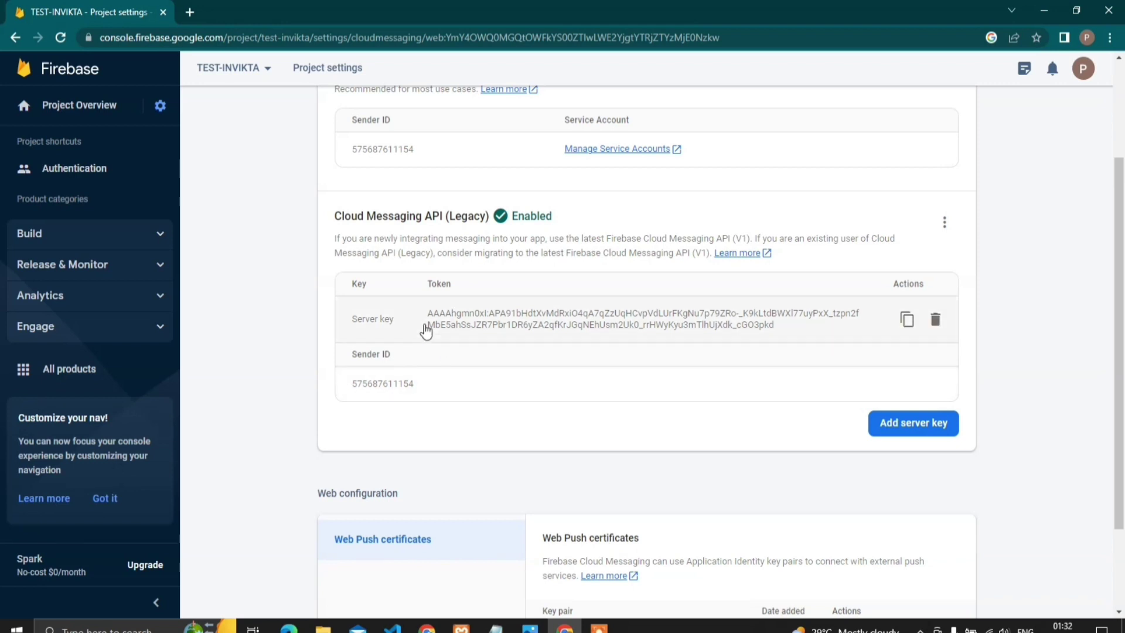
{"action": "left_click", "coordinate": [905, 319]}
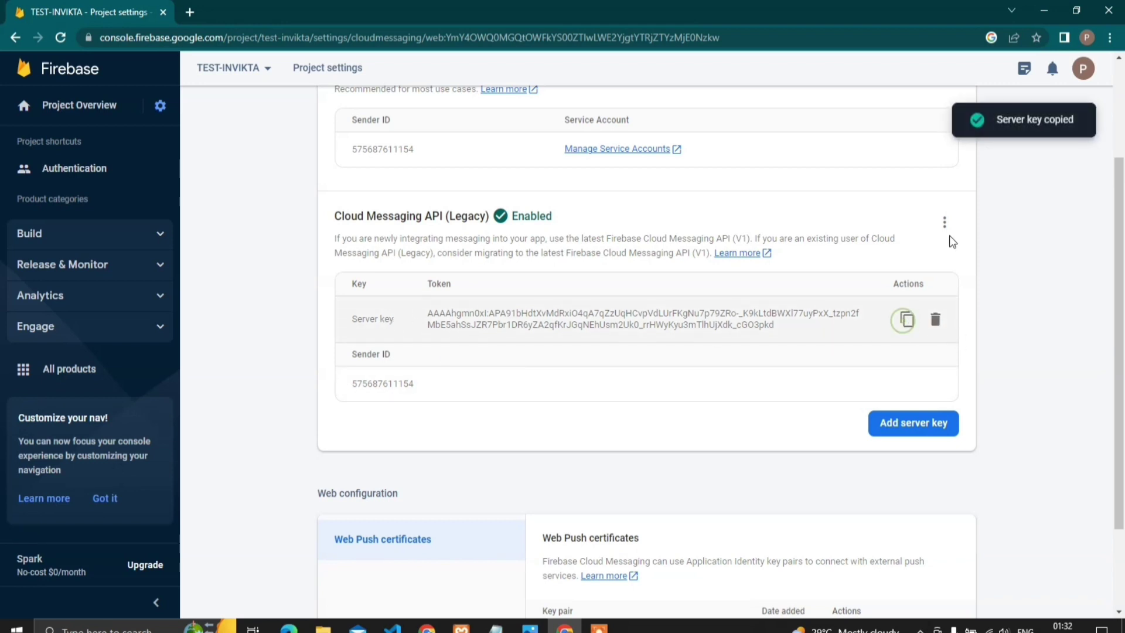
{"action": "left_click", "coordinate": [1044, 10]}
{"action": "double_click", "coordinate": [571, 255]}
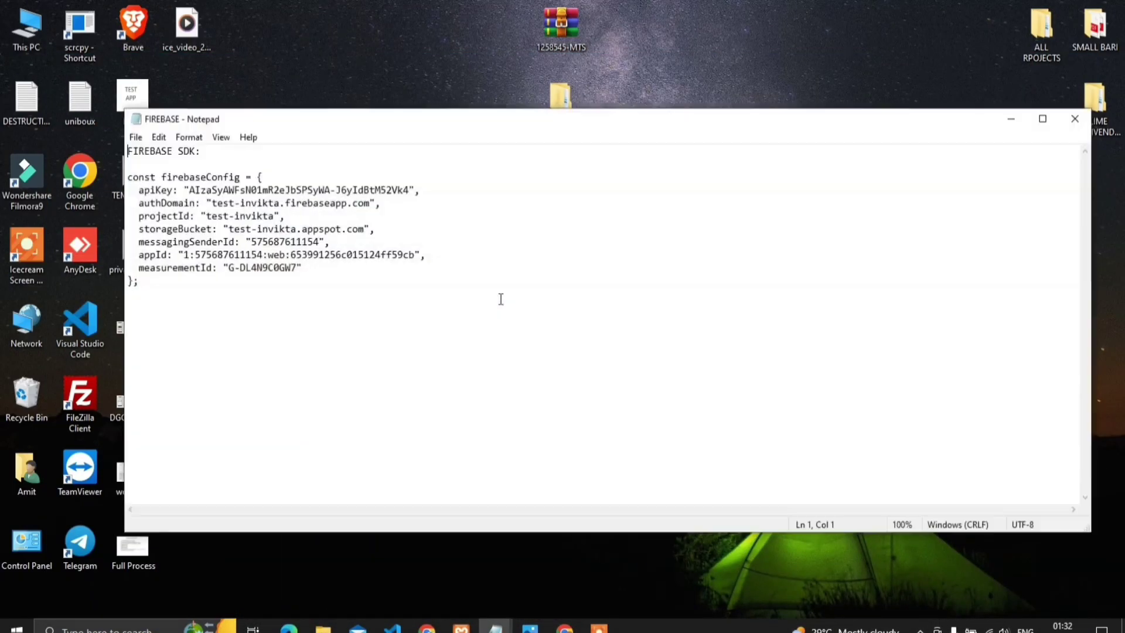
Step: Add a new line below the config and paste the Firebase server key there
{"action": "left_click", "coordinate": [249, 314]}
{"action": "key", "text": "Return"}
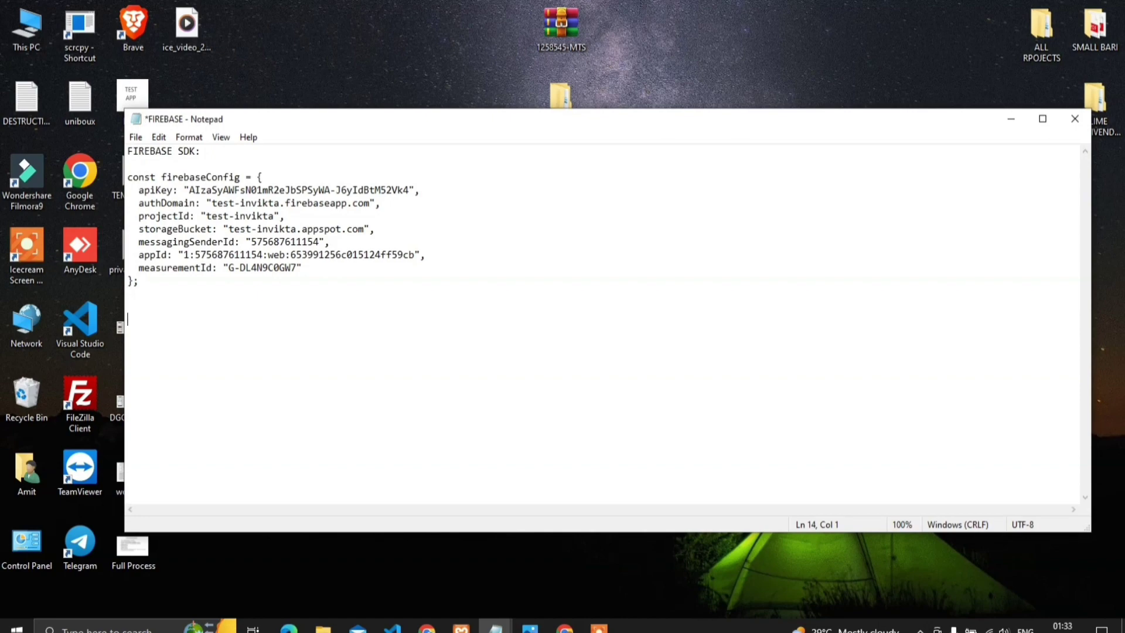
{"action": "left_click", "coordinate": [566, 625]}
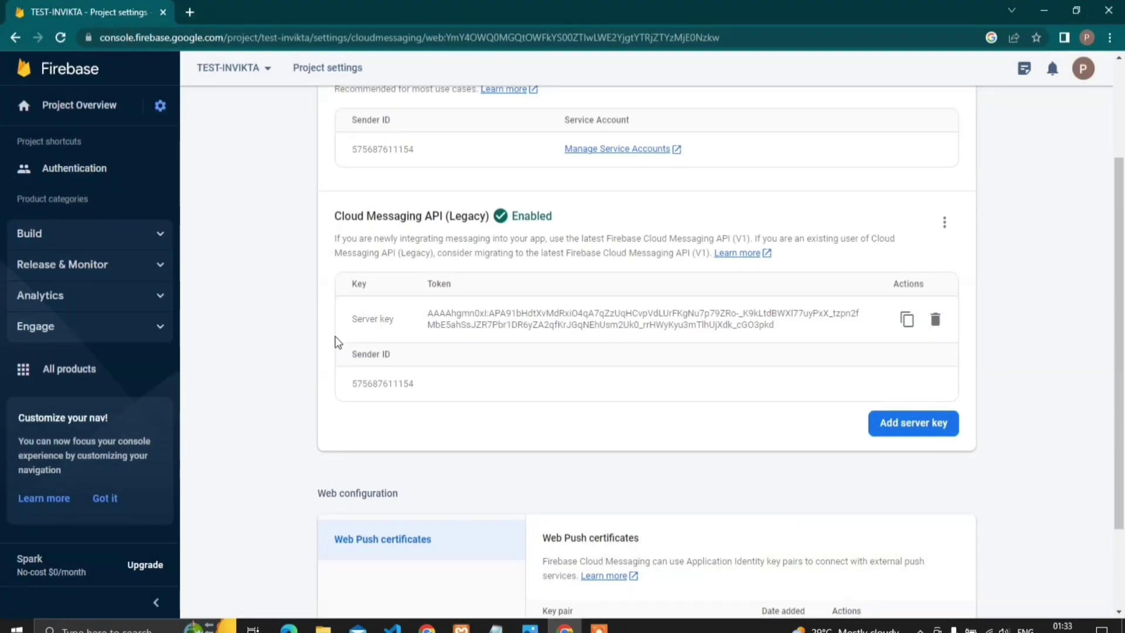
{"action": "left_click", "coordinate": [892, 320]}
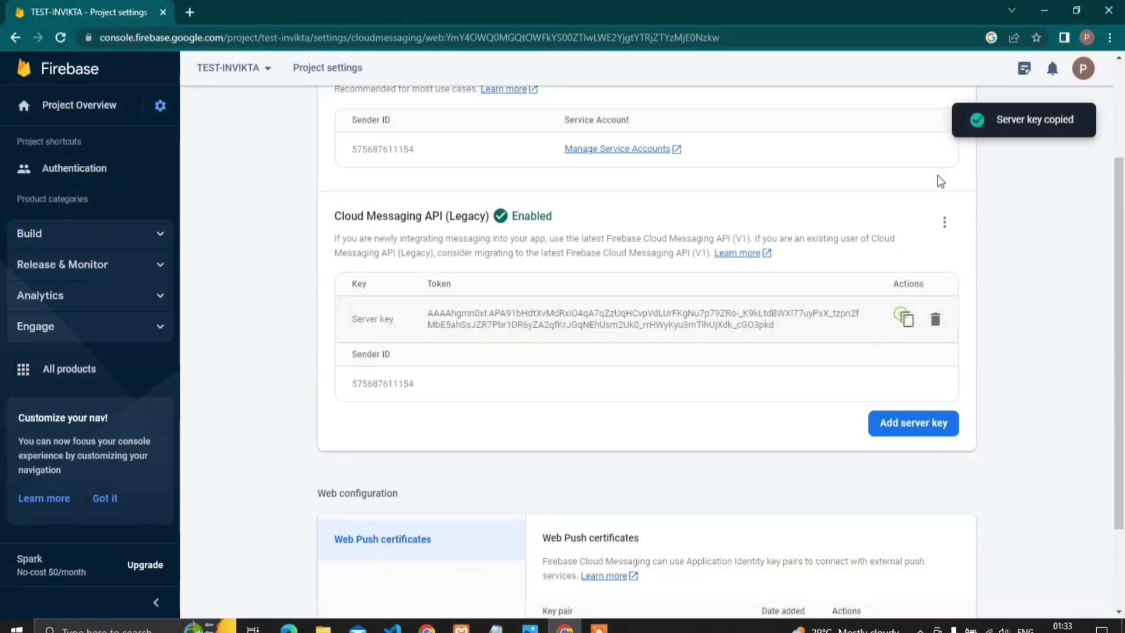
{"action": "left_click", "coordinate": [1043, 9]}
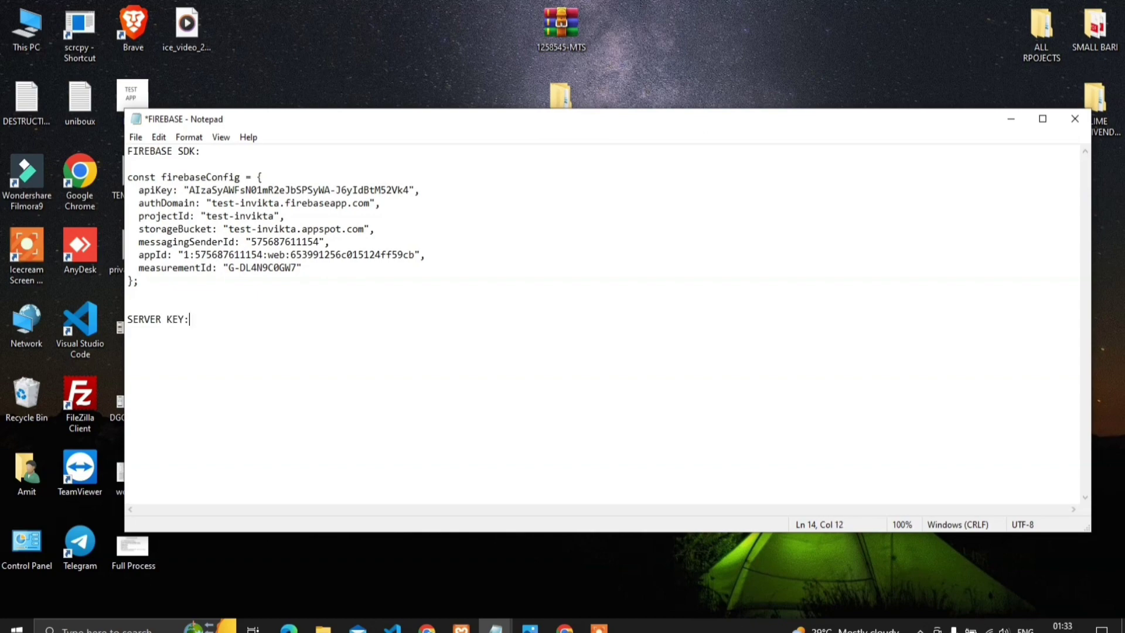
{"action": "key", "text": "ctrl+v"}
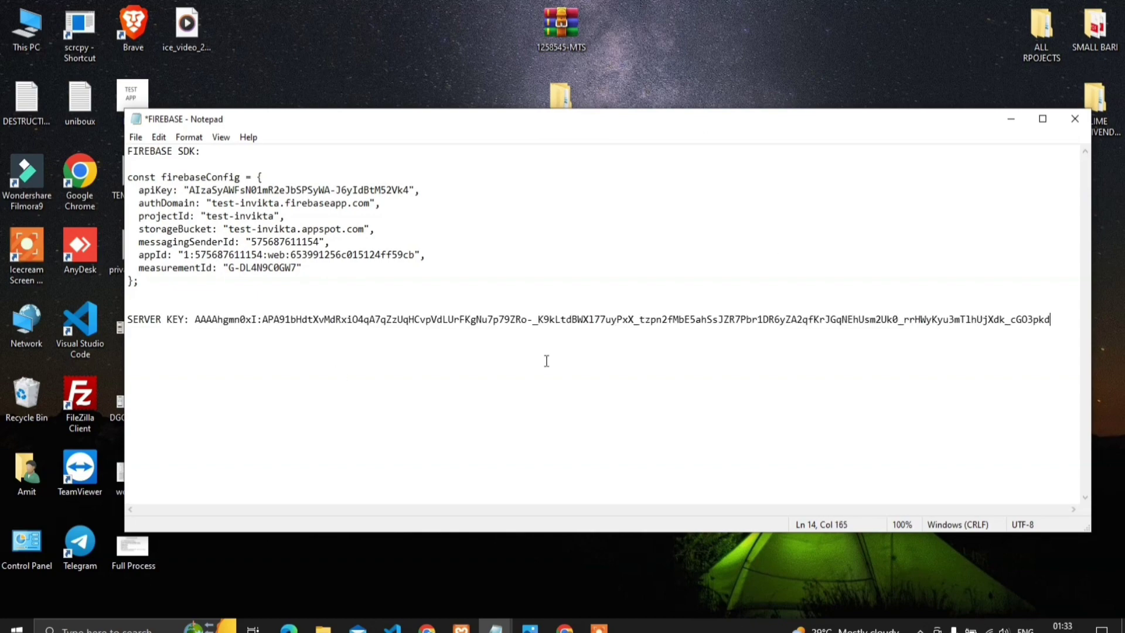
{"action": "left_click", "coordinate": [1011, 119]}
{"action": "left_click", "coordinate": [564, 626]}
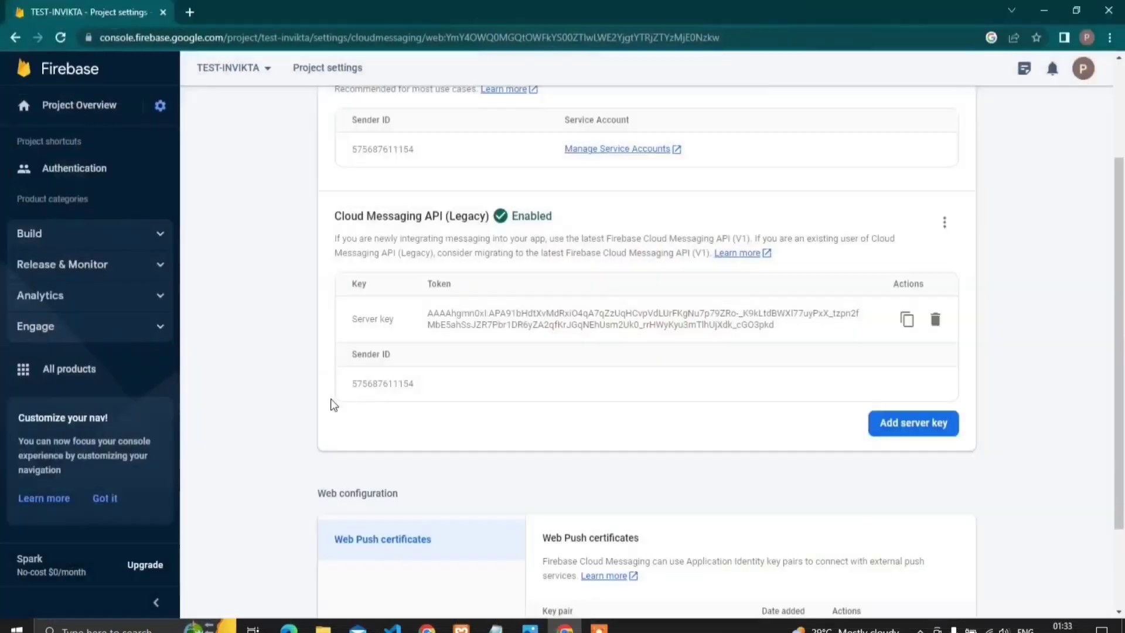
{"action": "double_click", "coordinate": [429, 384]}
{"action": "right_click", "coordinate": [354, 384]}
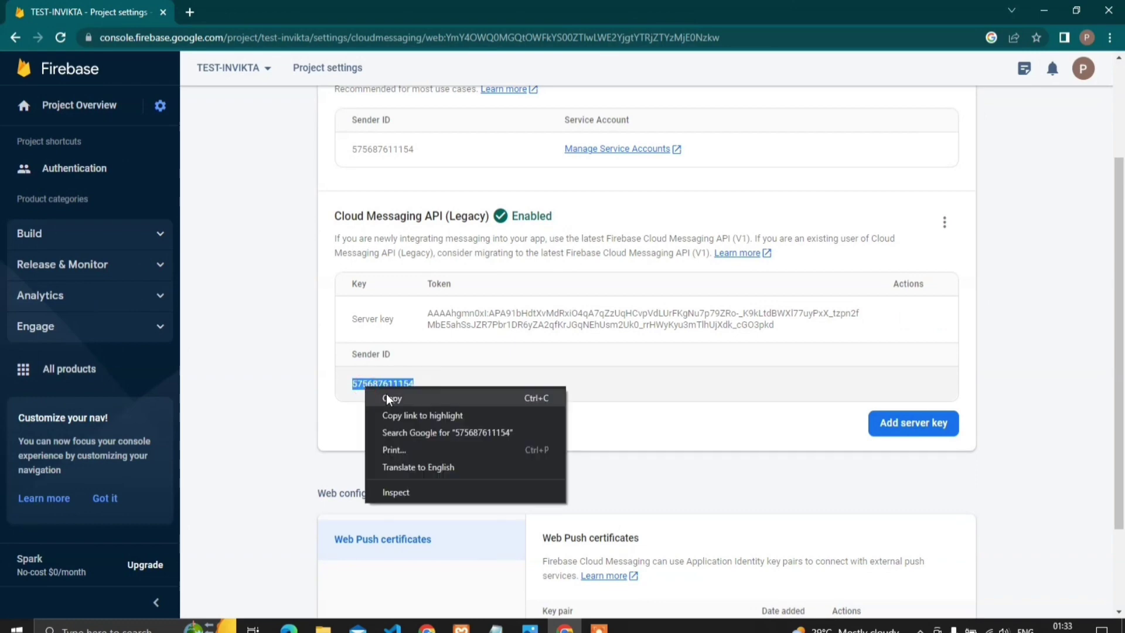
{"action": "left_click", "coordinate": [388, 397]}
{"action": "left_click", "coordinate": [1044, 10]}
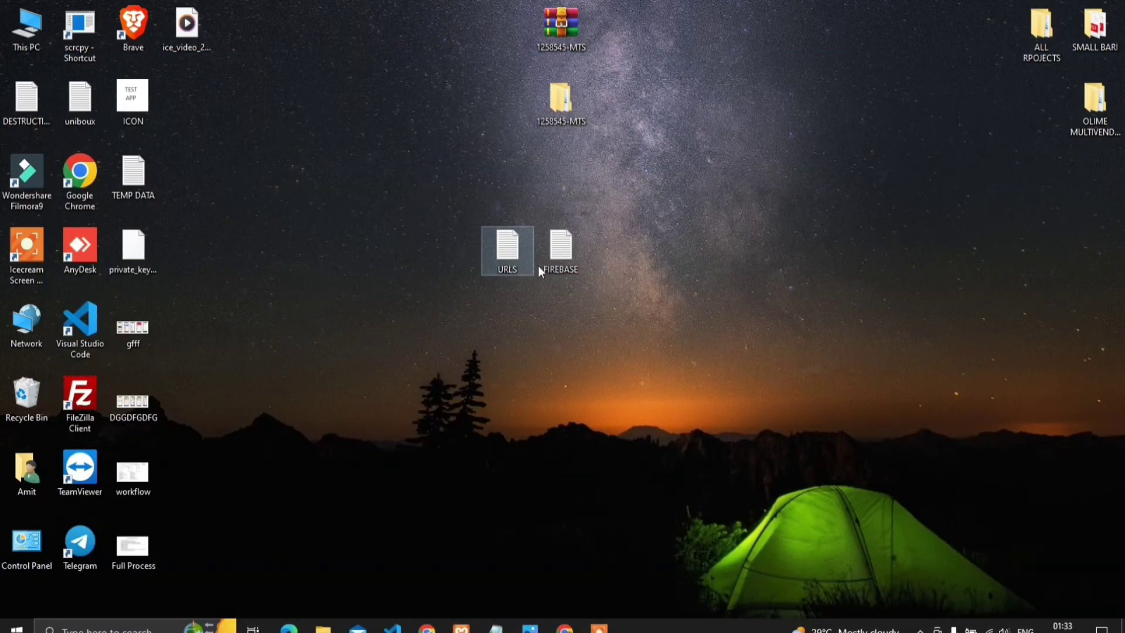
{"action": "double_click", "coordinate": [555, 252]}
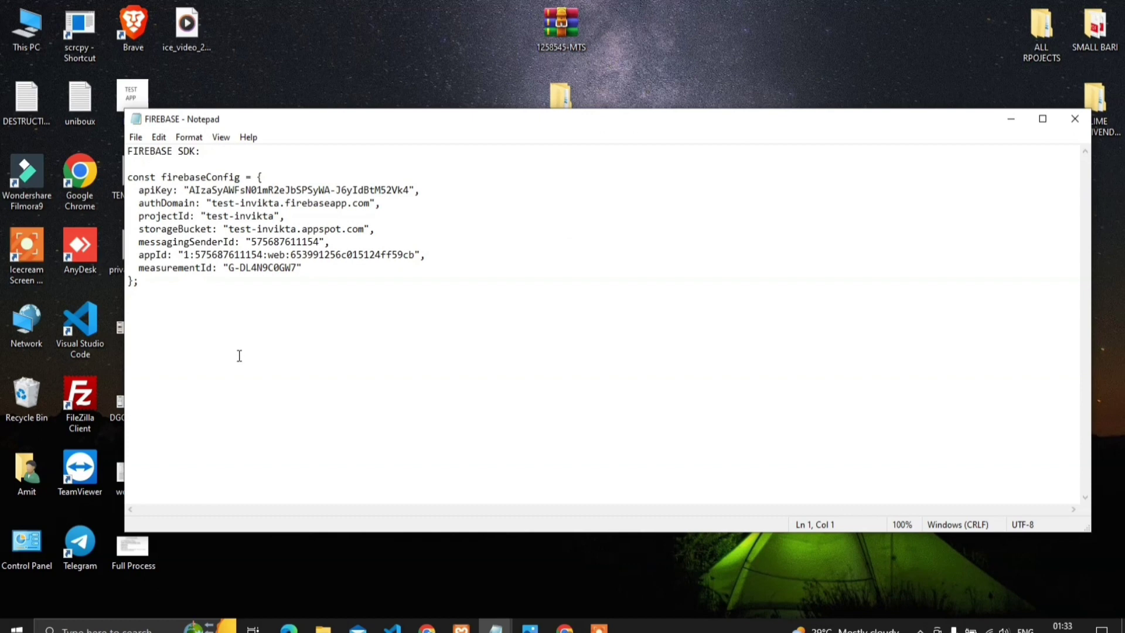
{"action": "left_click", "coordinate": [163, 352]}
{"action": "key", "text": "Return"}
{"action": "key", "text": "Return"}
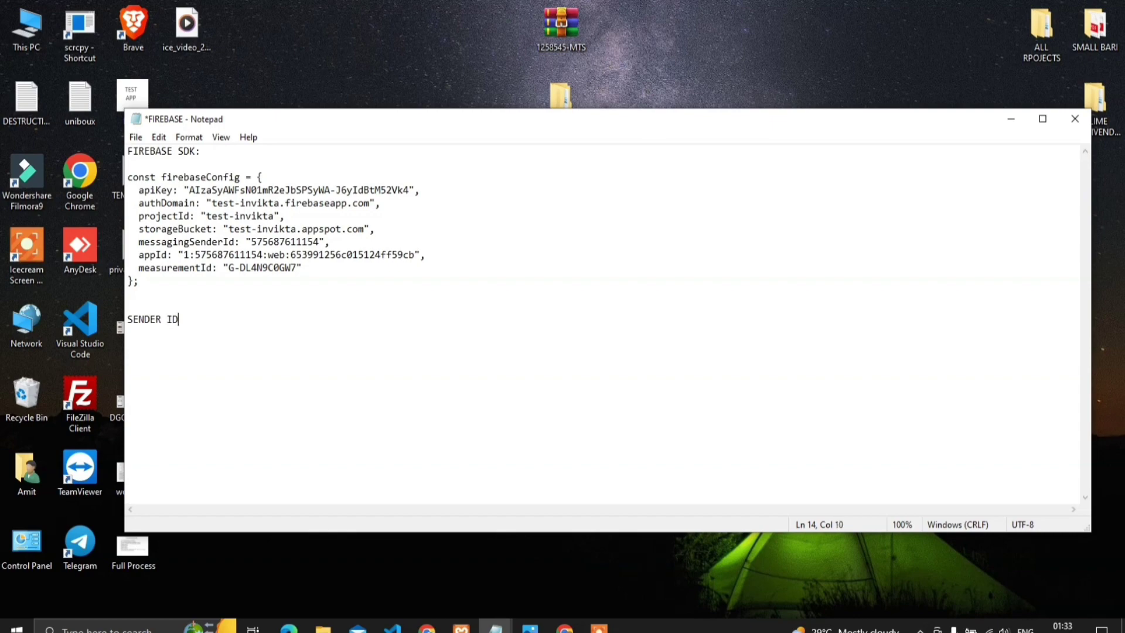
{"action": "key", "text": "ctrl+v"}
Step: Add a 'SERVER KEY:' line with the pasted server key and save the notes file
{"action": "left_click", "coordinate": [564, 627]}
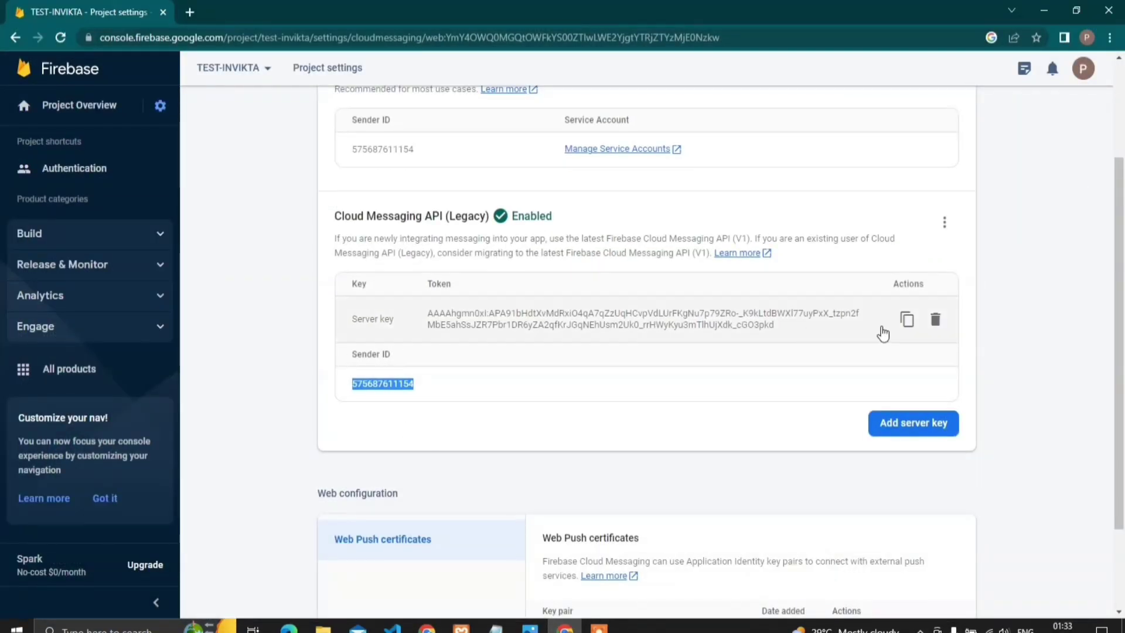
{"action": "left_click", "coordinate": [906, 320]}
{"action": "left_click", "coordinate": [495, 627]}
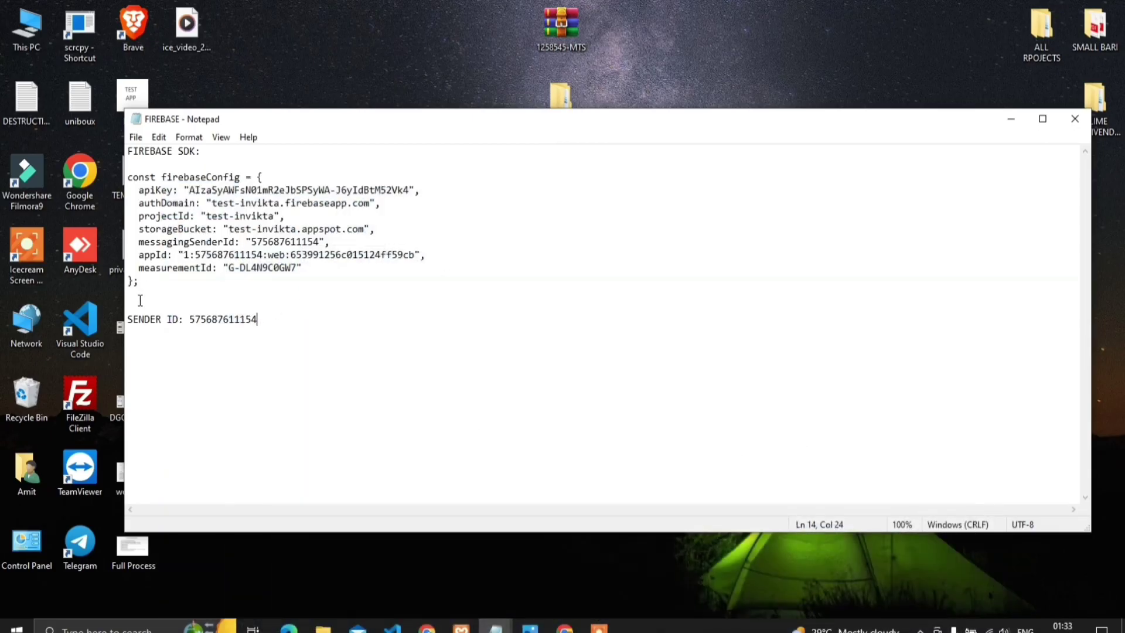
{"action": "left_click", "coordinate": [136, 303]}
{"action": "type", "text": "SE"}
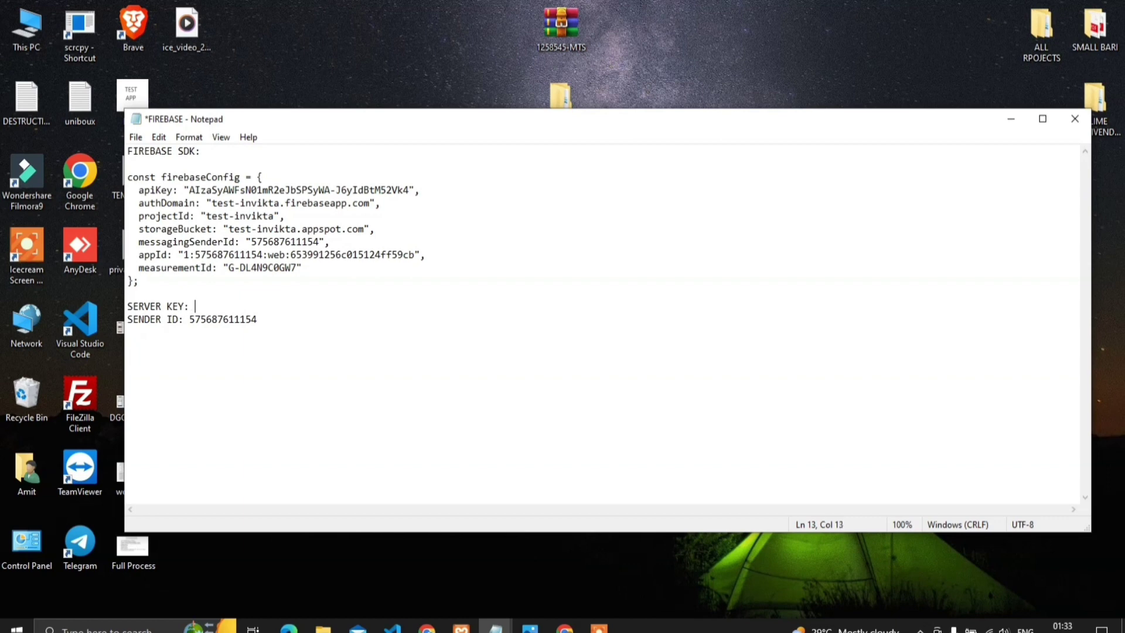
{"action": "type", "text": "RVER KEY:"}
{"action": "key", "text": "ctrl+v"}
{"action": "key", "text": "ctrl+s"}
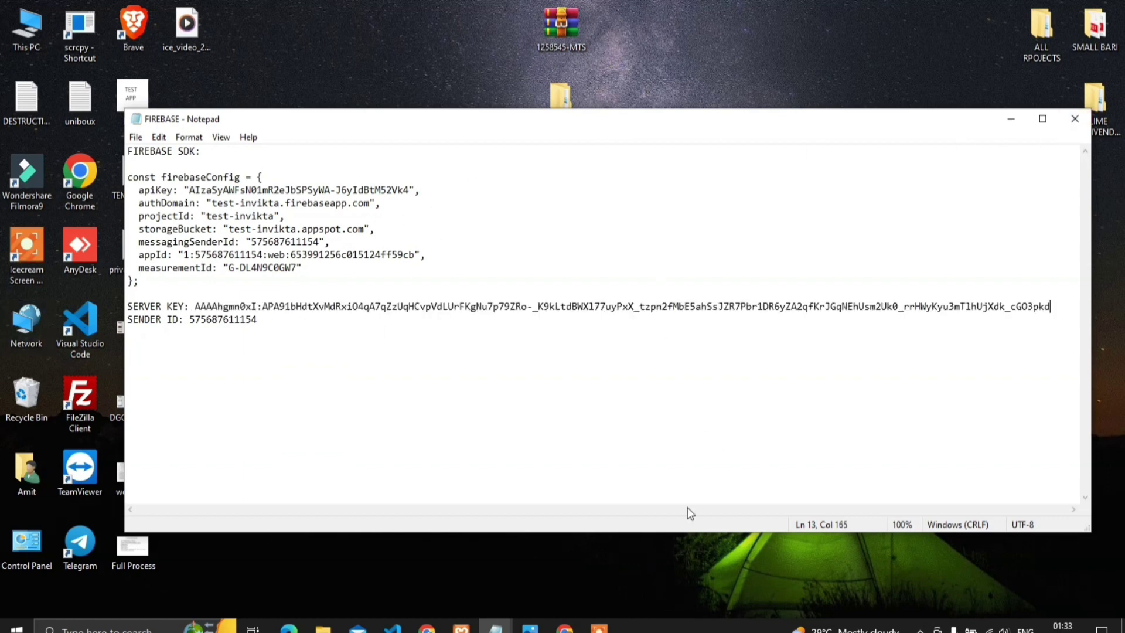
{"action": "left_click", "coordinate": [529, 626]}
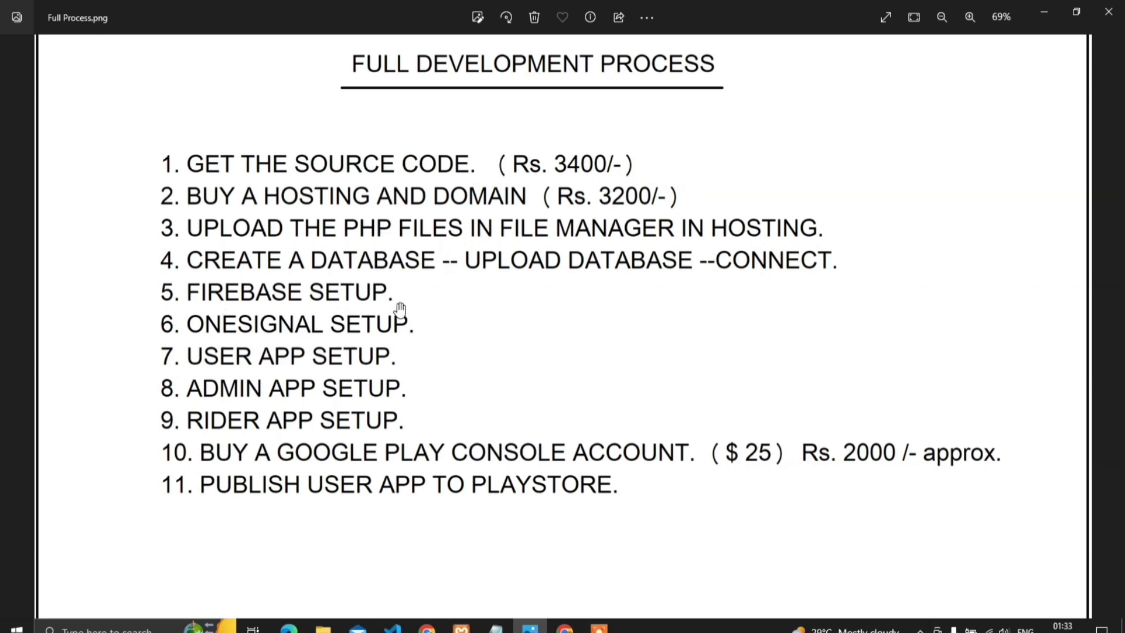
Step: Check the Full Process image, then replace Chrome's Firebase settings tab with a blank New Tab
{"action": "left_click", "coordinate": [1044, 13]}
{"action": "left_click", "coordinate": [577, 627]}
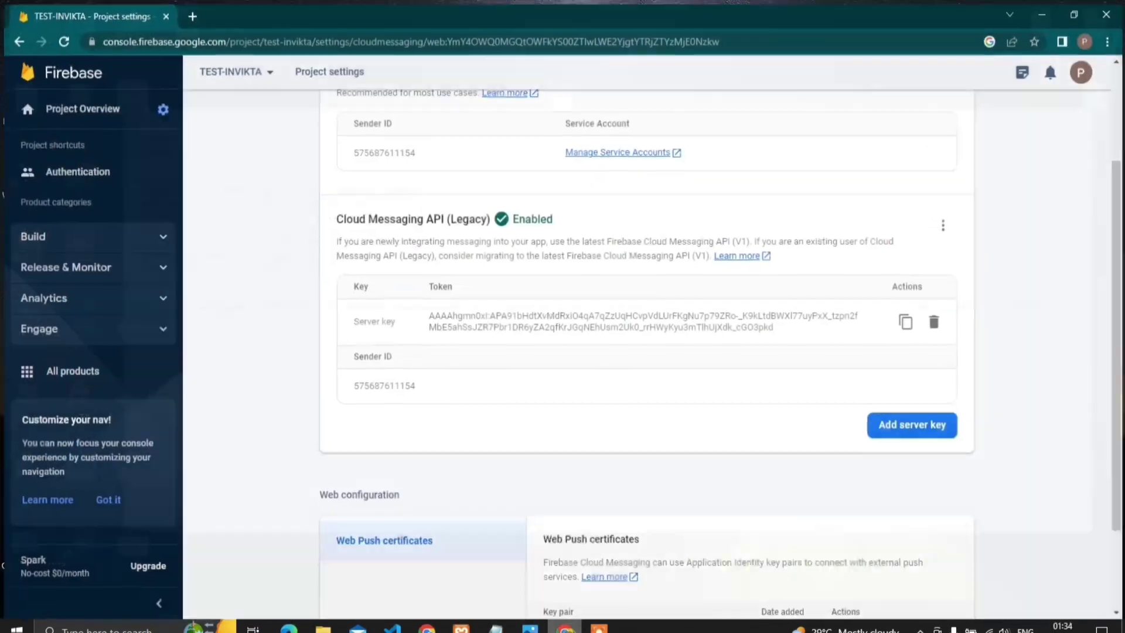
{"action": "left_click", "coordinate": [174, 10]}
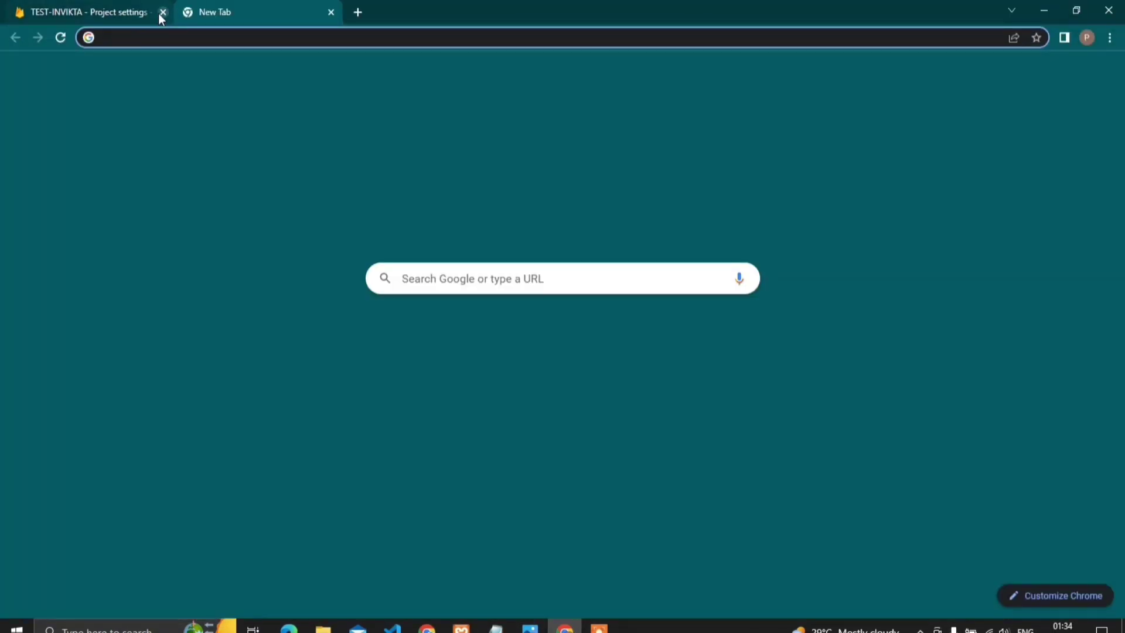
{"action": "left_click", "coordinate": [162, 12]}
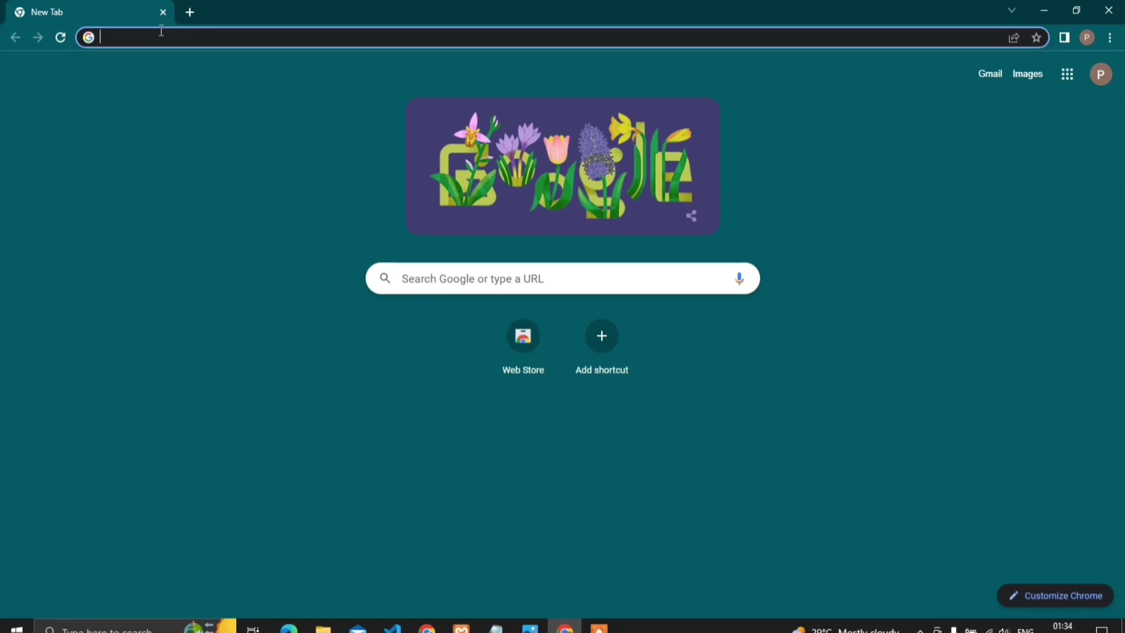
{"action": "left_click", "coordinate": [530, 629]}
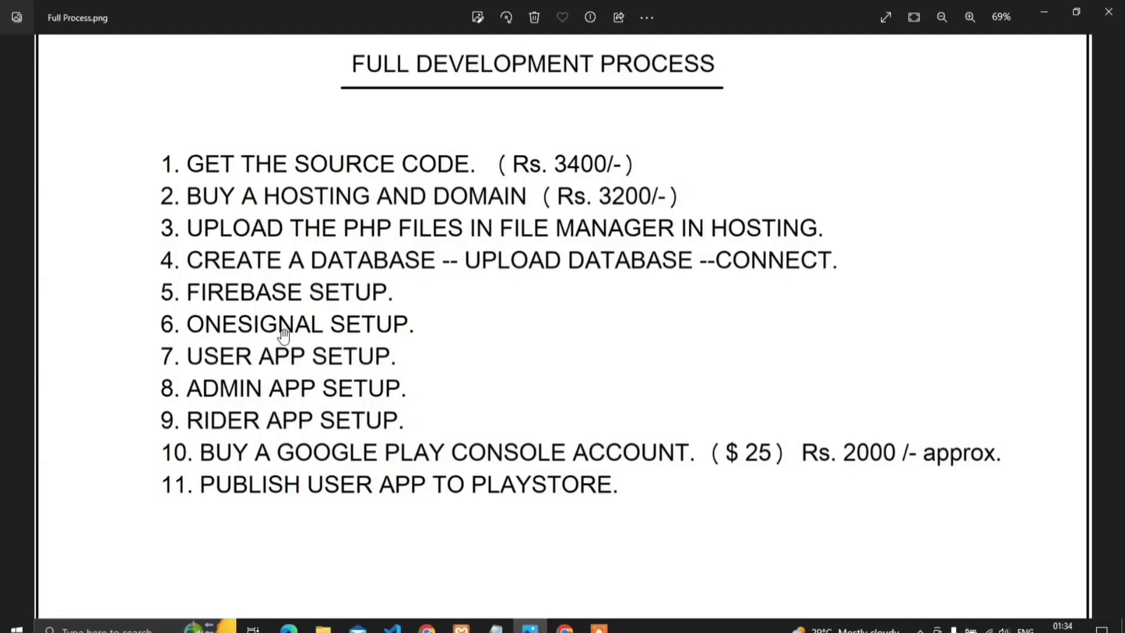
{"action": "left_click", "coordinate": [1033, 2]}
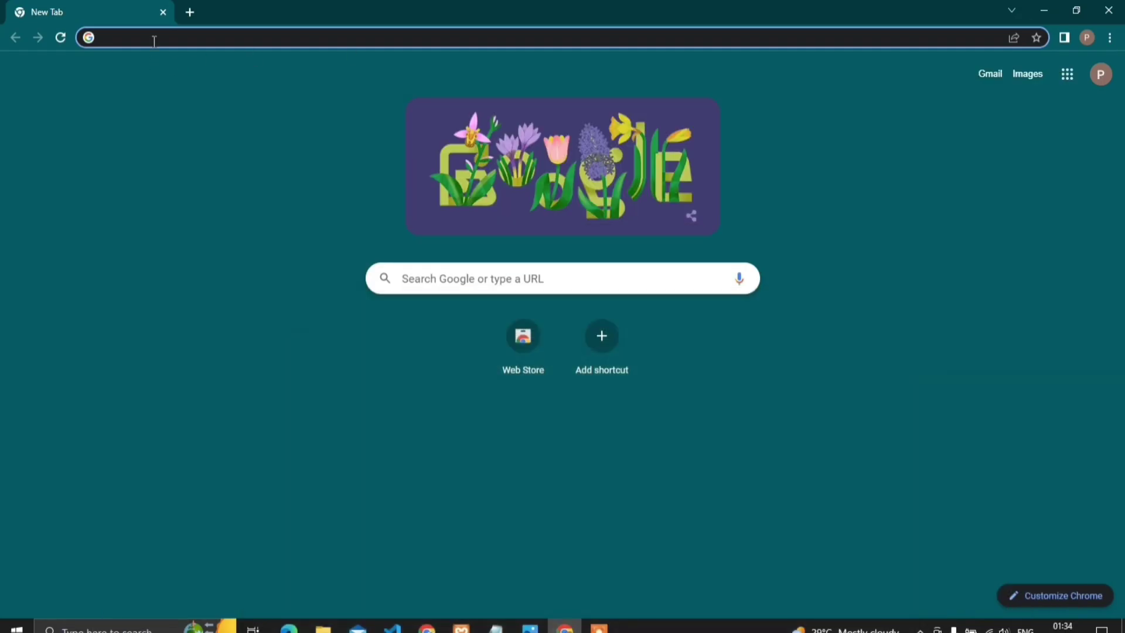
Step: Search for 'ONE' and open the OneSignal website from the results
{"action": "type", "text": "ONEsignal"}
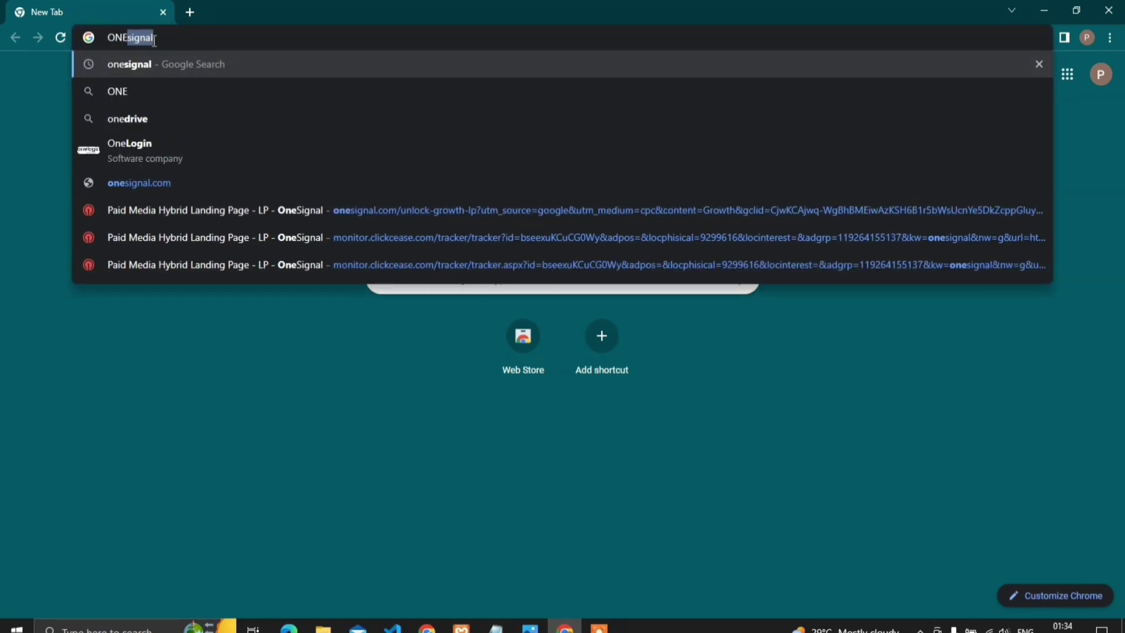
{"action": "key", "text": "Return"}
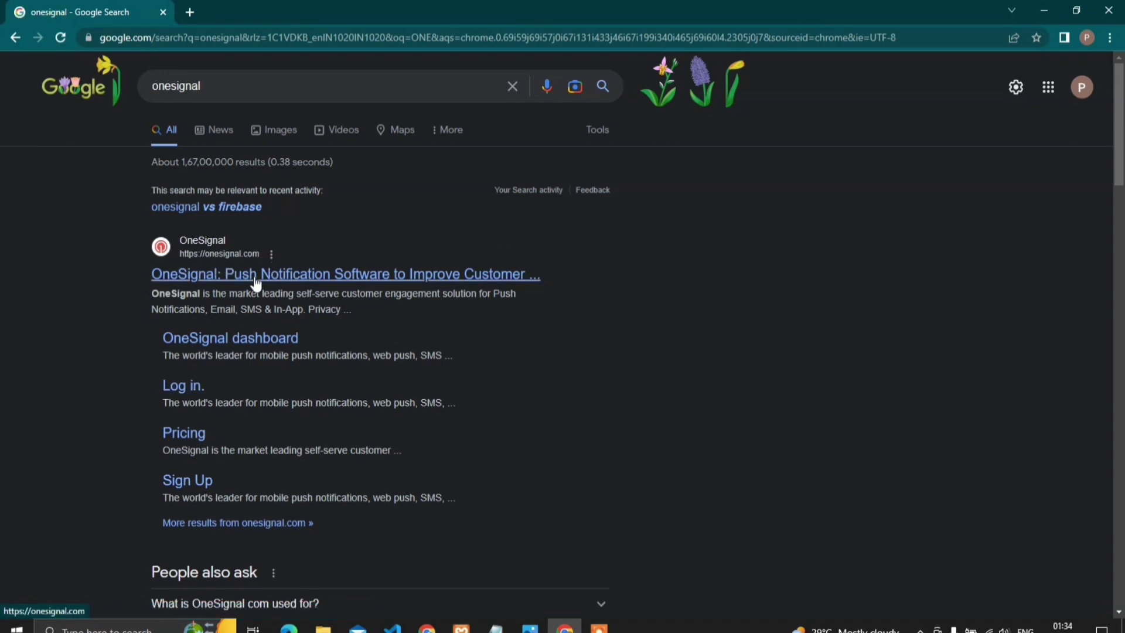
{"action": "left_click", "coordinate": [224, 278]}
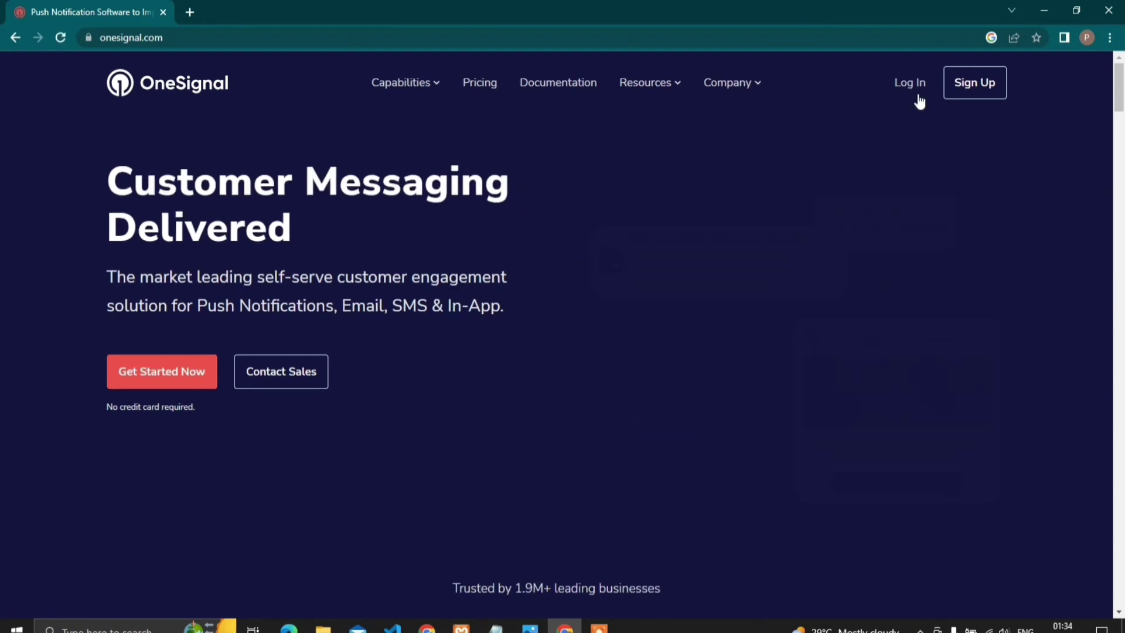
Step: Sign up to OneSignal with a Google account and decline the updates subscription
{"action": "left_click", "coordinate": [988, 85]}
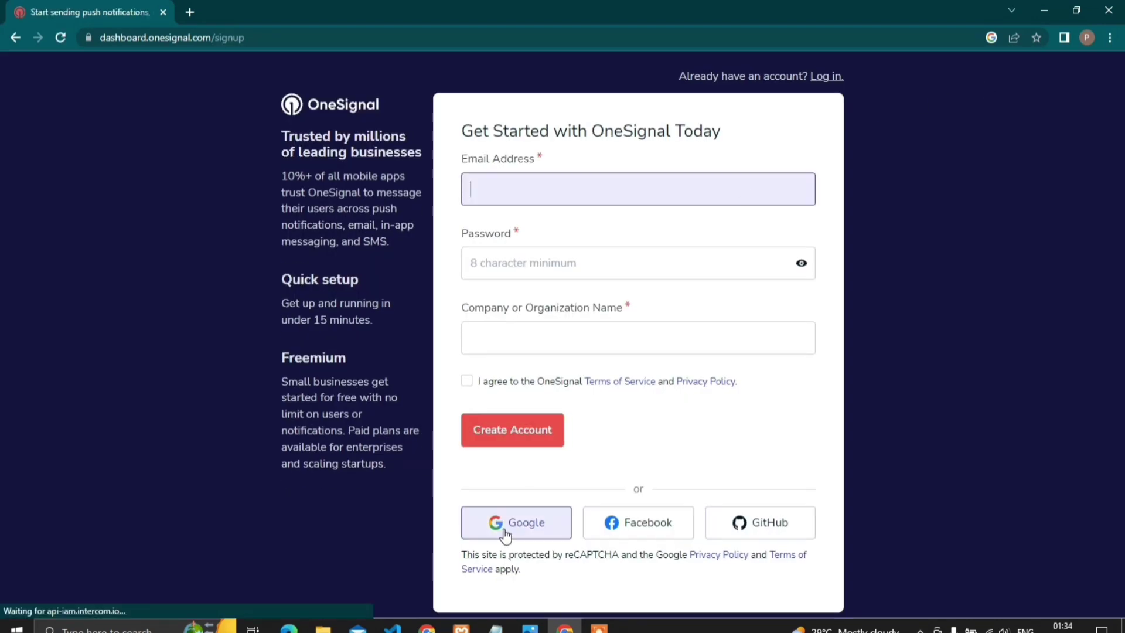
{"action": "left_click", "coordinate": [505, 532]}
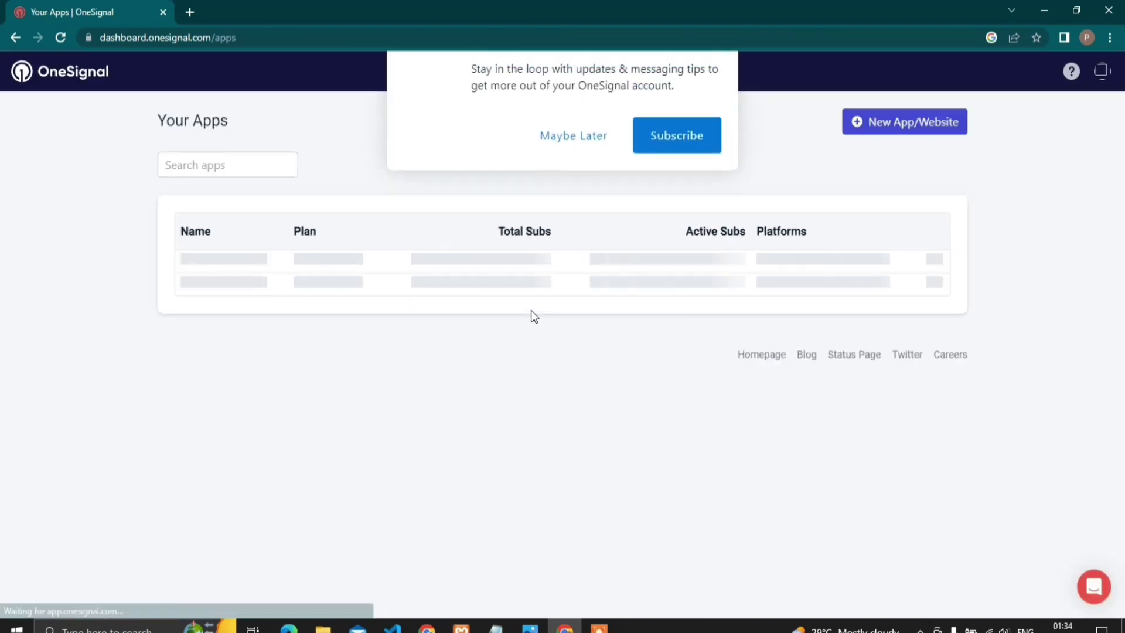
{"action": "left_click", "coordinate": [573, 146]}
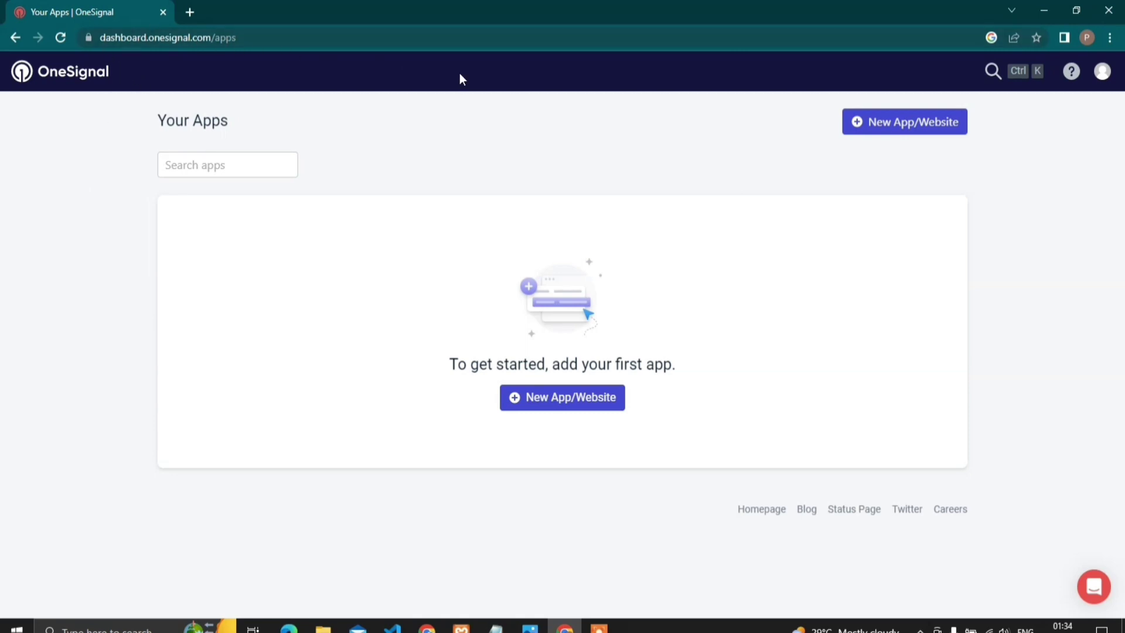
Step: Create the app TEST-INVIKTA with the Google Android (FCM) platform and continue to configuration
{"action": "left_click", "coordinate": [552, 408]}
{"action": "left_click", "coordinate": [290, 234]}
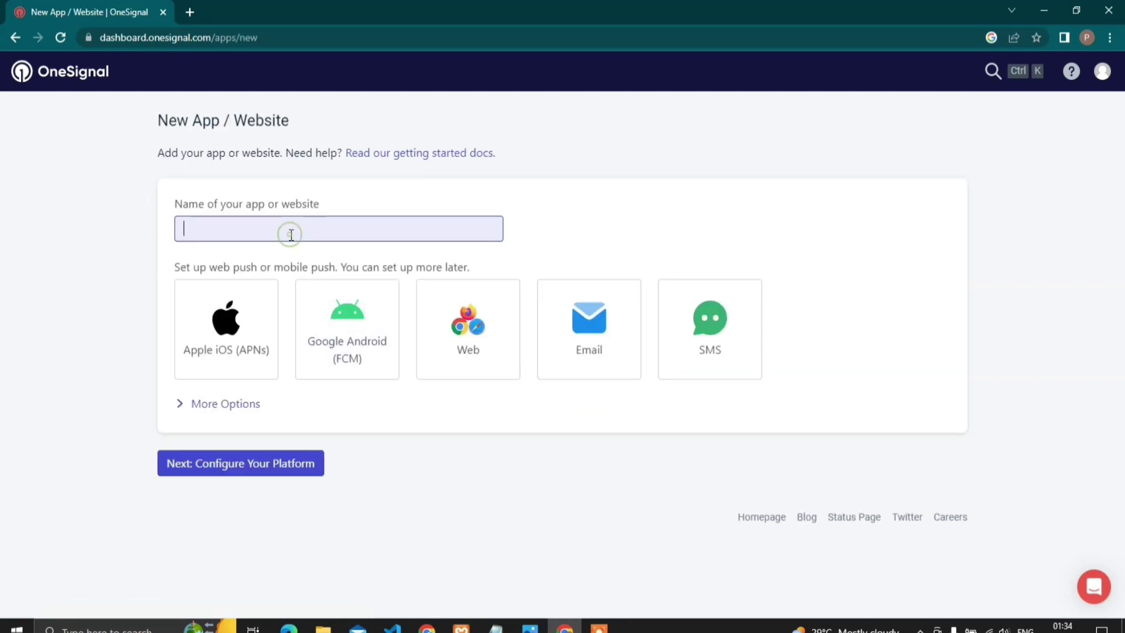
{"action": "type", "text": "TEST-INVIKTA"}
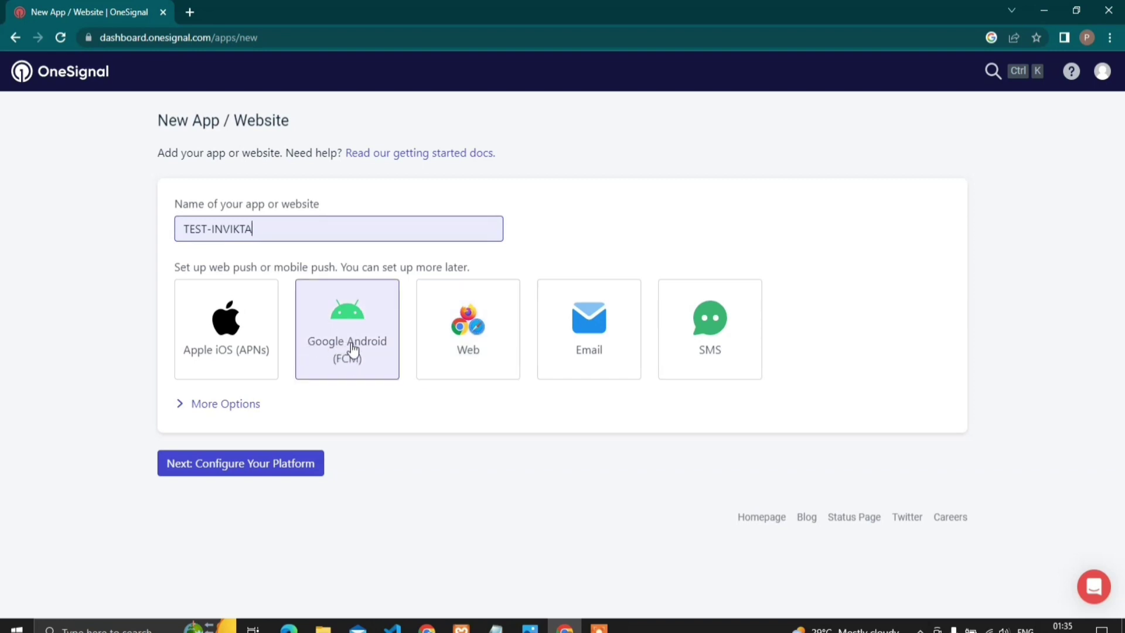
{"action": "left_click", "coordinate": [365, 323]}
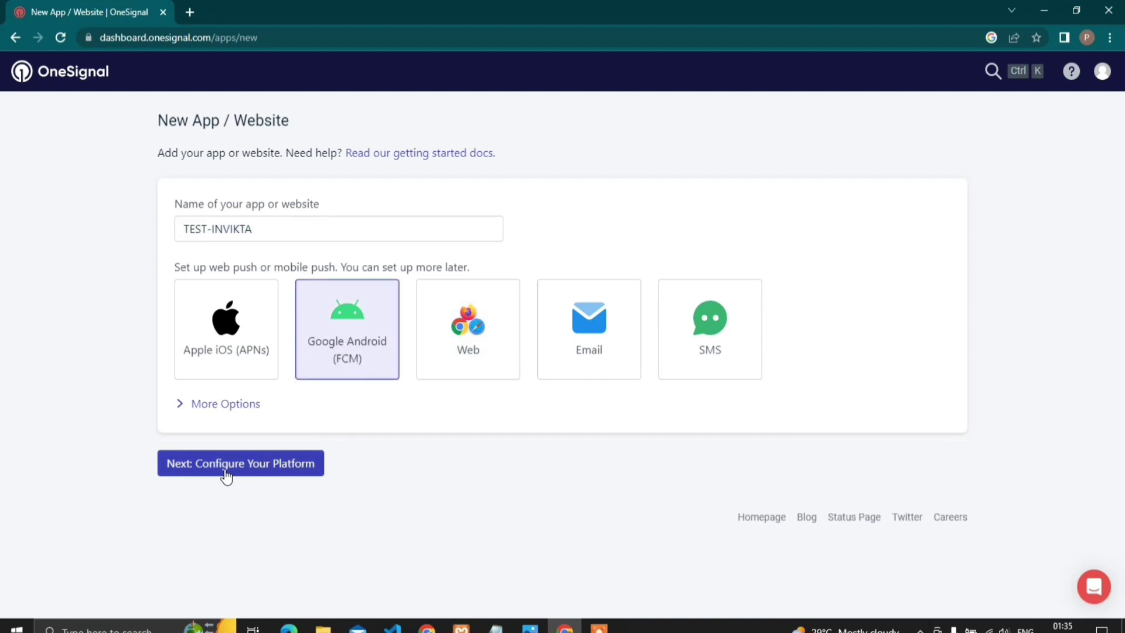
{"action": "left_click", "coordinate": [261, 471]}
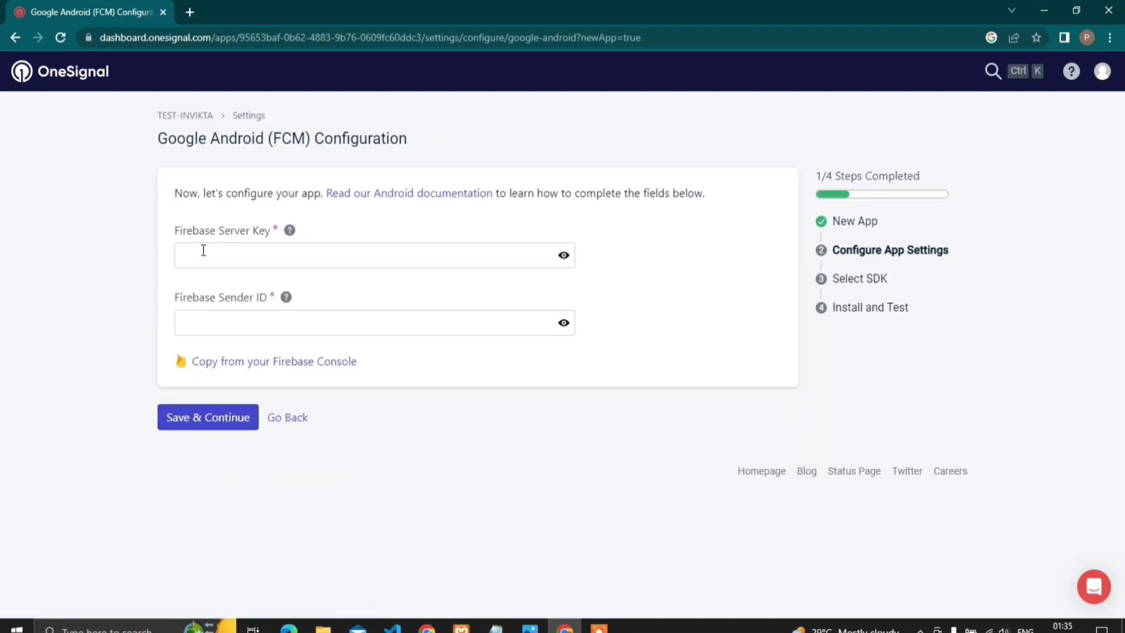
Step: Open the FIREBASE notes file and copy the full server key
{"action": "double_click", "coordinate": [846, 16]}
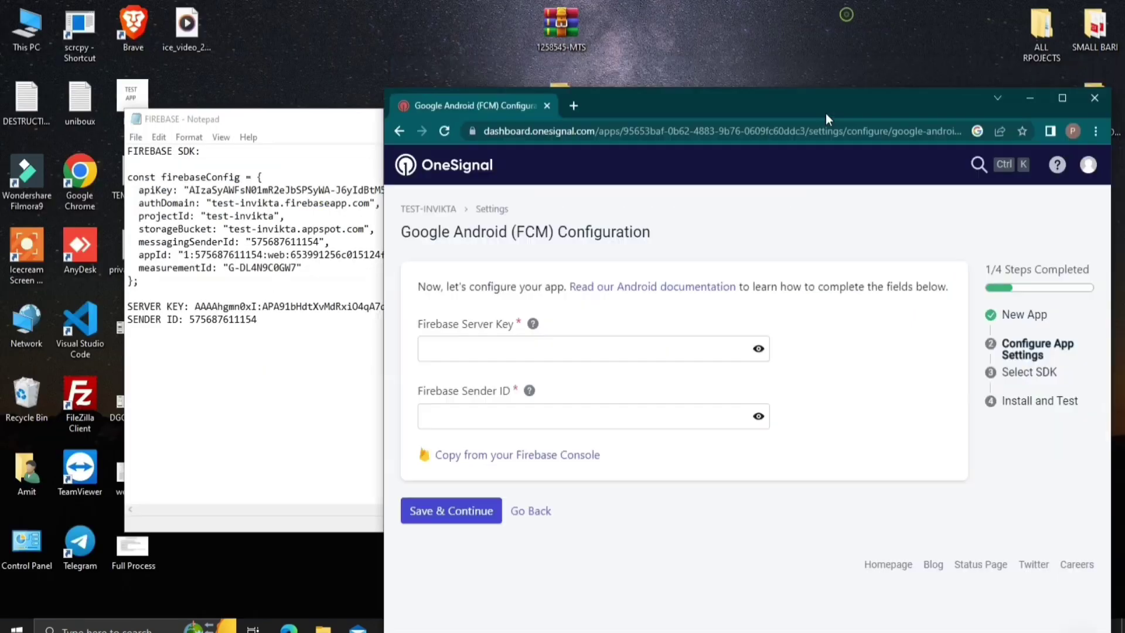
{"action": "left_click_drag", "start_coordinate": [825, 114], "coordinate": [885, 170]}
{"action": "left_click_drag", "start_coordinate": [622, 119], "coordinate": [514, 56]}
{"action": "left_click", "coordinate": [966, 55]}
{"action": "left_click_drag", "start_coordinate": [961, 156], "coordinate": [628, 206]}
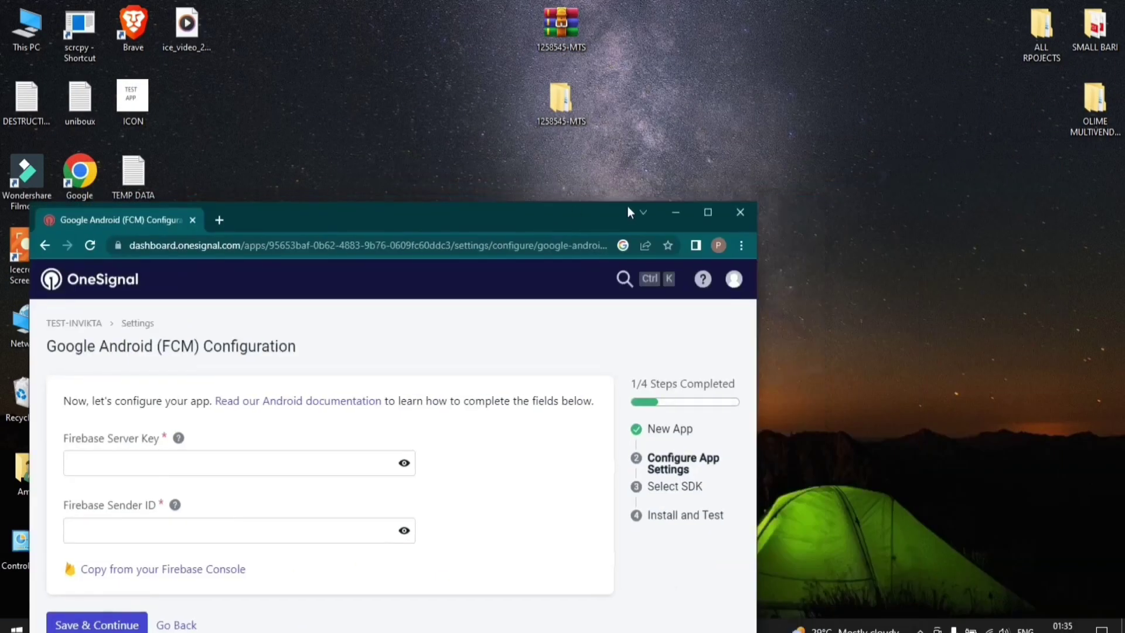
{"action": "left_click", "coordinate": [671, 210]}
{"action": "double_click", "coordinate": [562, 257]}
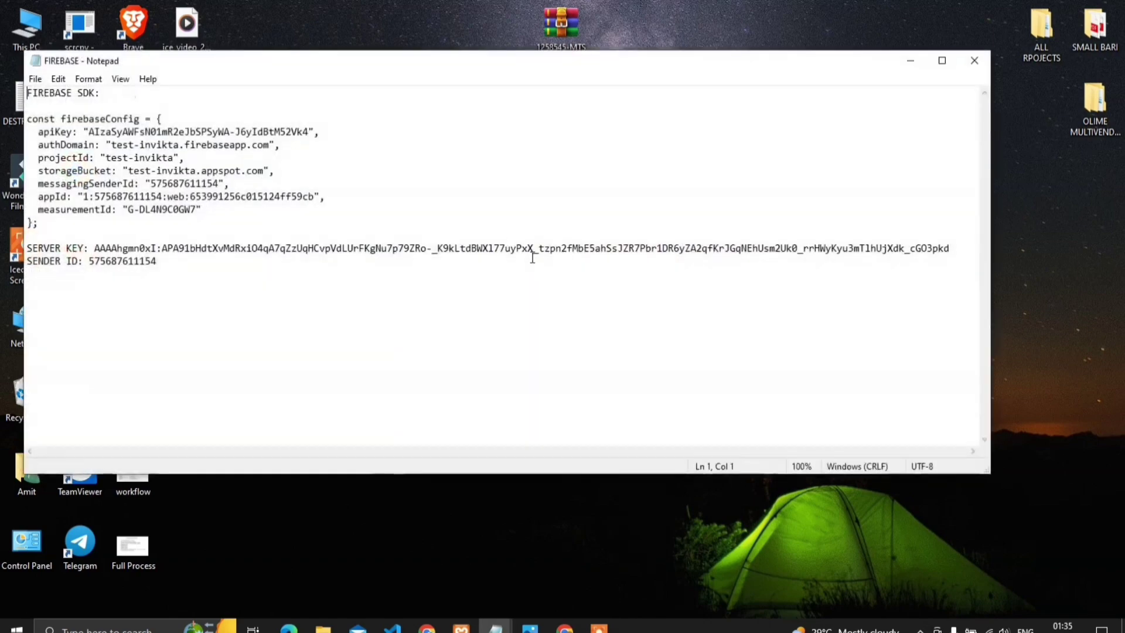
{"action": "left_click_drag", "start_coordinate": [96, 248], "coordinate": [963, 251]}
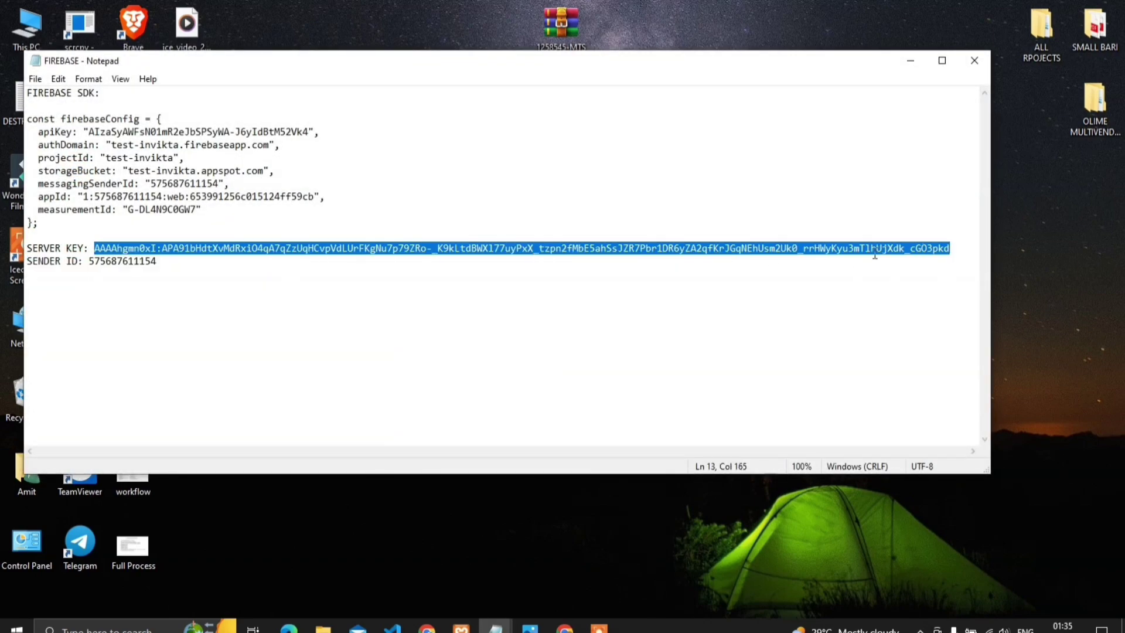
{"action": "right_click", "coordinate": [872, 251]}
{"action": "left_click", "coordinate": [900, 300]}
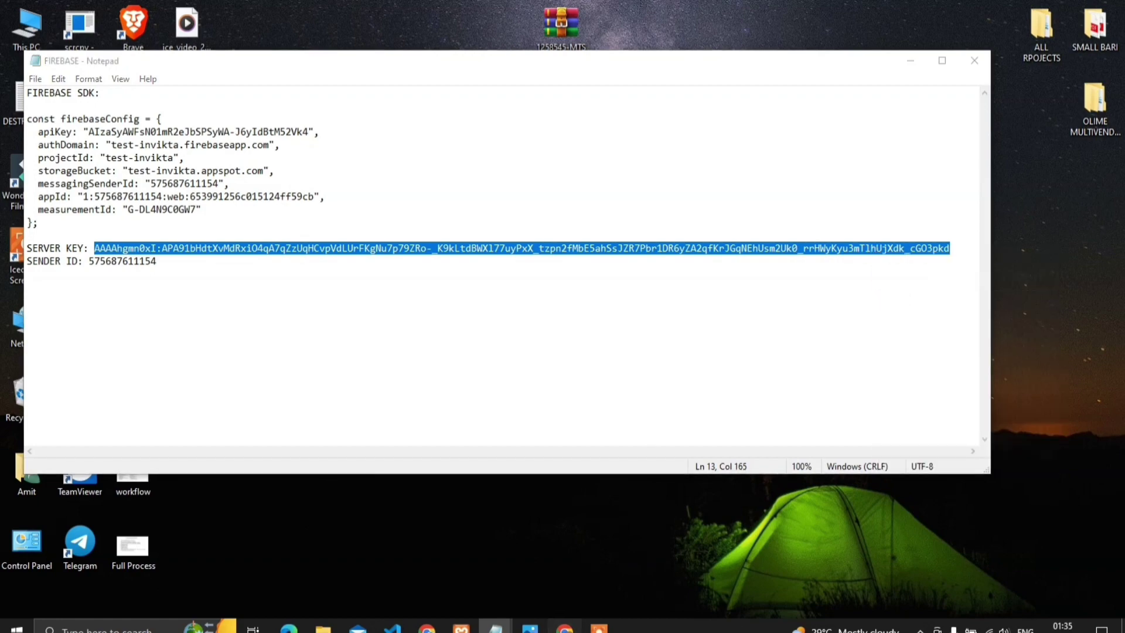
Step: Paste the server key into OneSignal's Firebase Server Key field
{"action": "left_click", "coordinate": [564, 627]}
{"action": "double_click", "coordinate": [692, 207]}
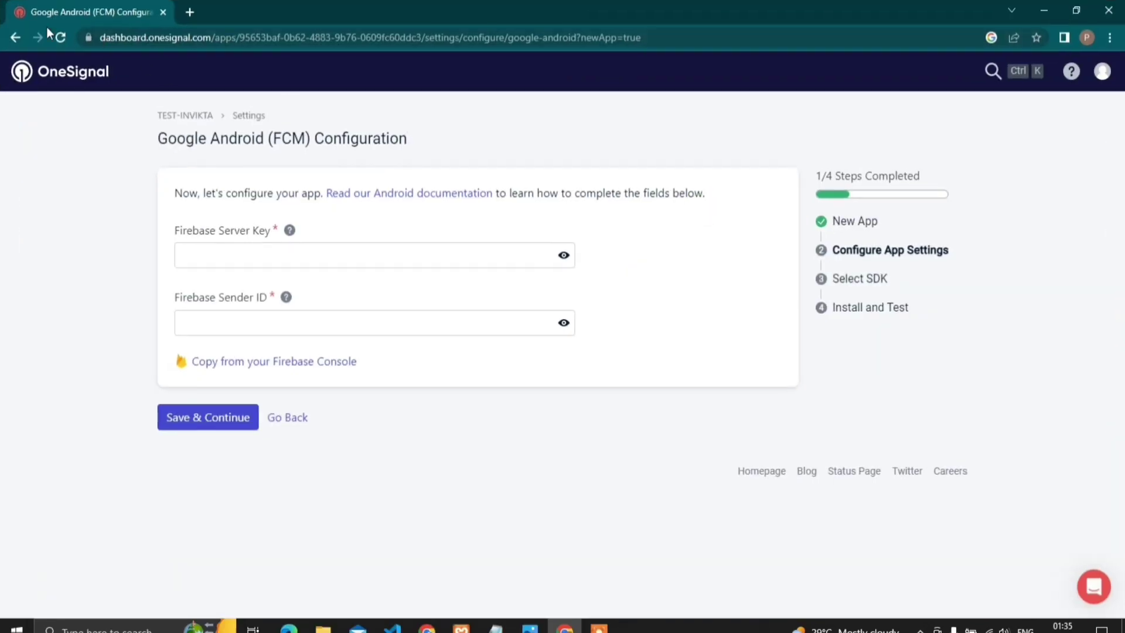
{"action": "left_click", "coordinate": [228, 251]}
{"action": "key", "text": "ctrl+v"}
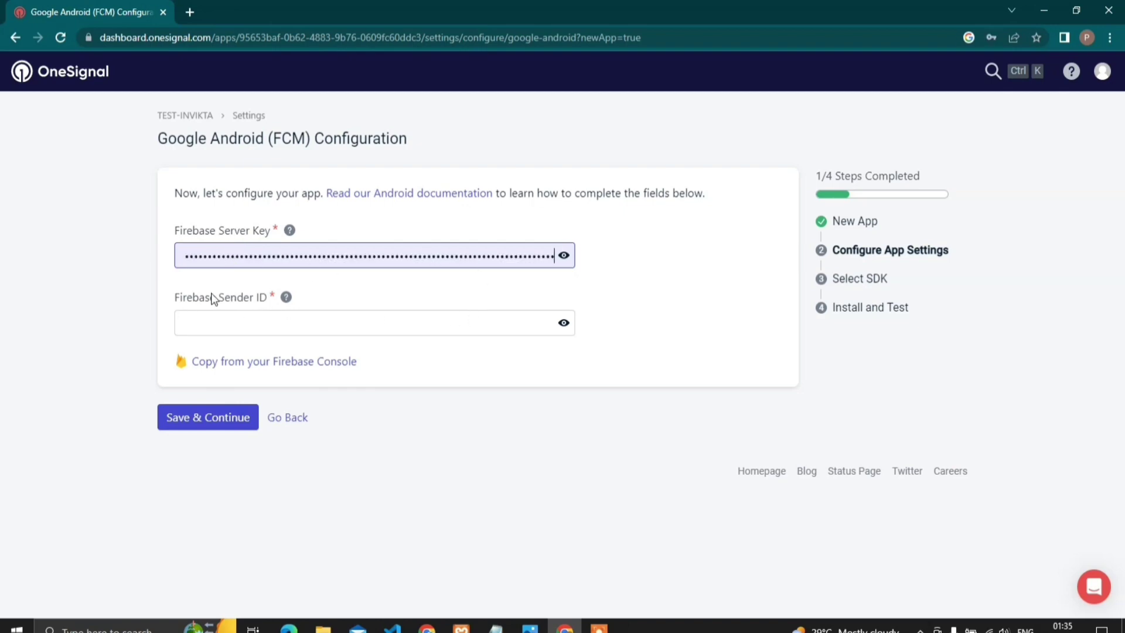
Step: Copy the sender ID from the notes into the Firebase Sender ID field and save
{"action": "left_click", "coordinate": [1056, 12]}
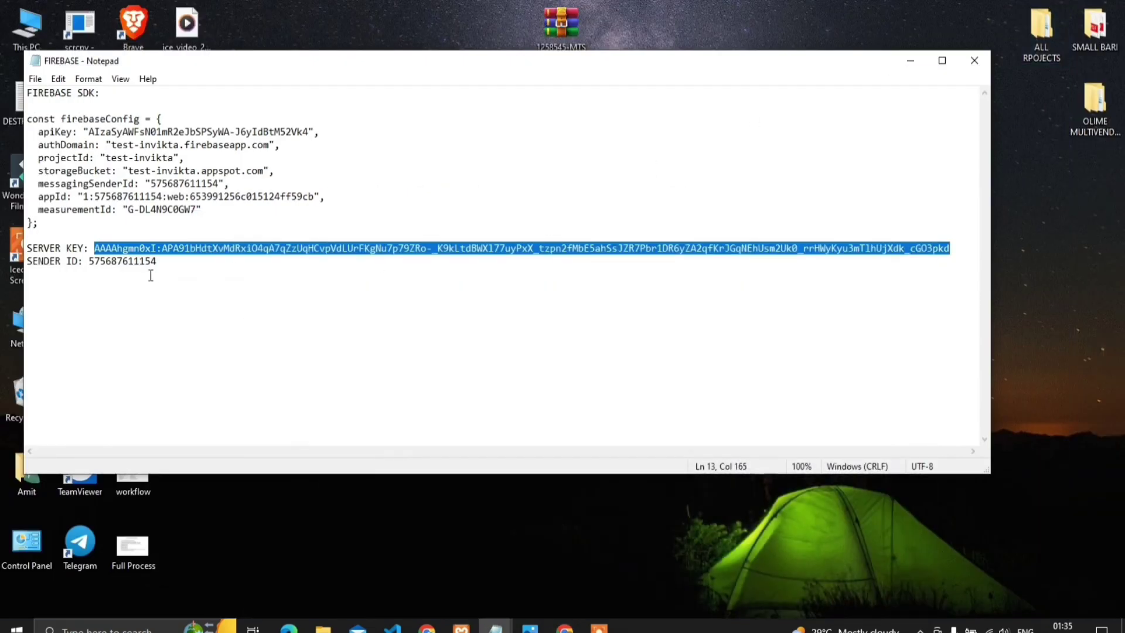
{"action": "left_click_drag", "start_coordinate": [163, 262], "coordinate": [90, 263]}
{"action": "right_click", "coordinate": [93, 263]}
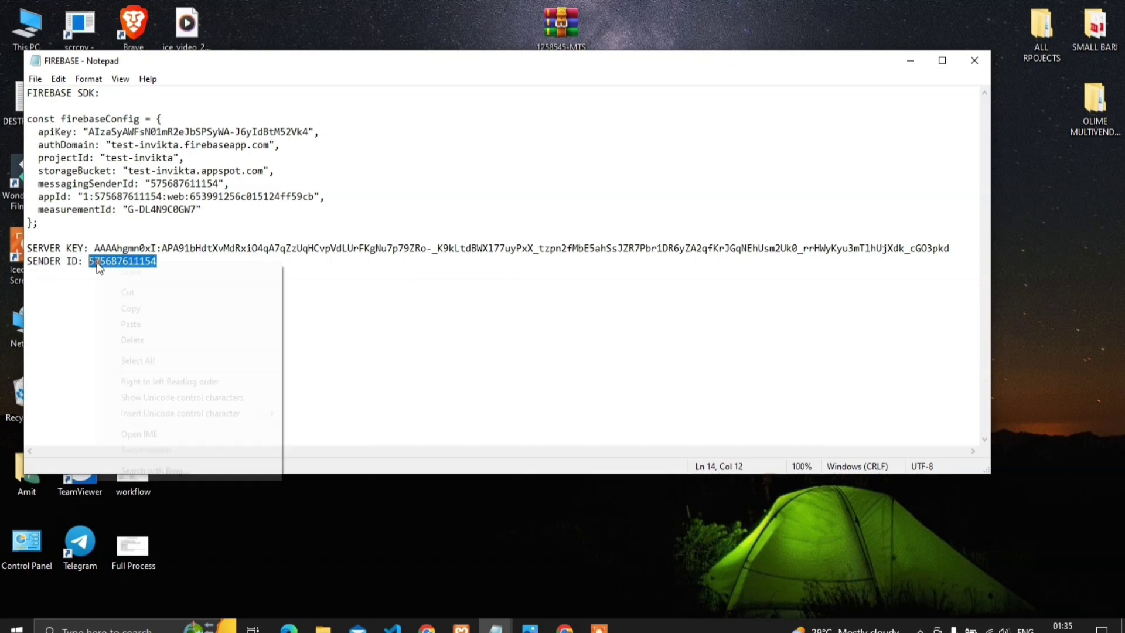
{"action": "left_click", "coordinate": [133, 307]}
{"action": "left_click", "coordinate": [564, 626]}
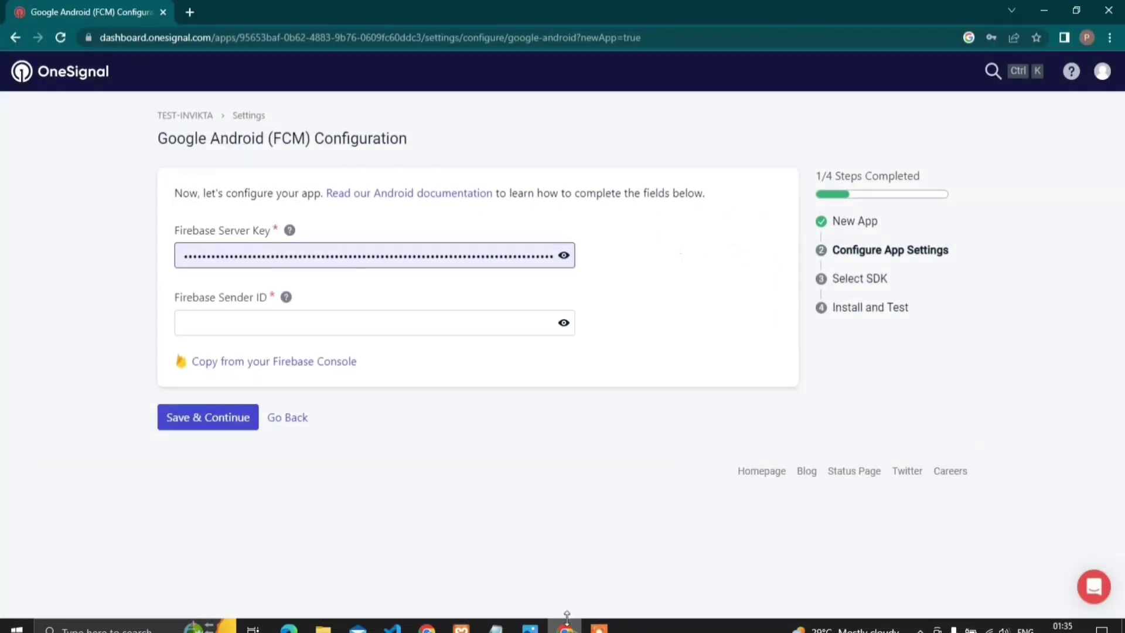
{"action": "left_click", "coordinate": [266, 332]}
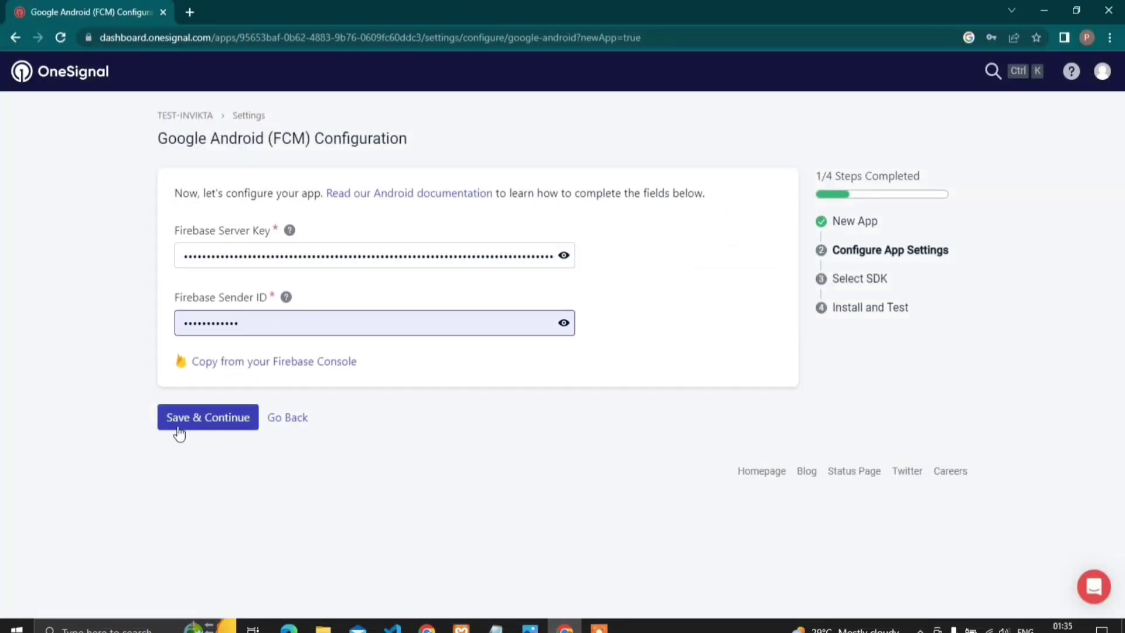
{"action": "left_click", "coordinate": [229, 428]}
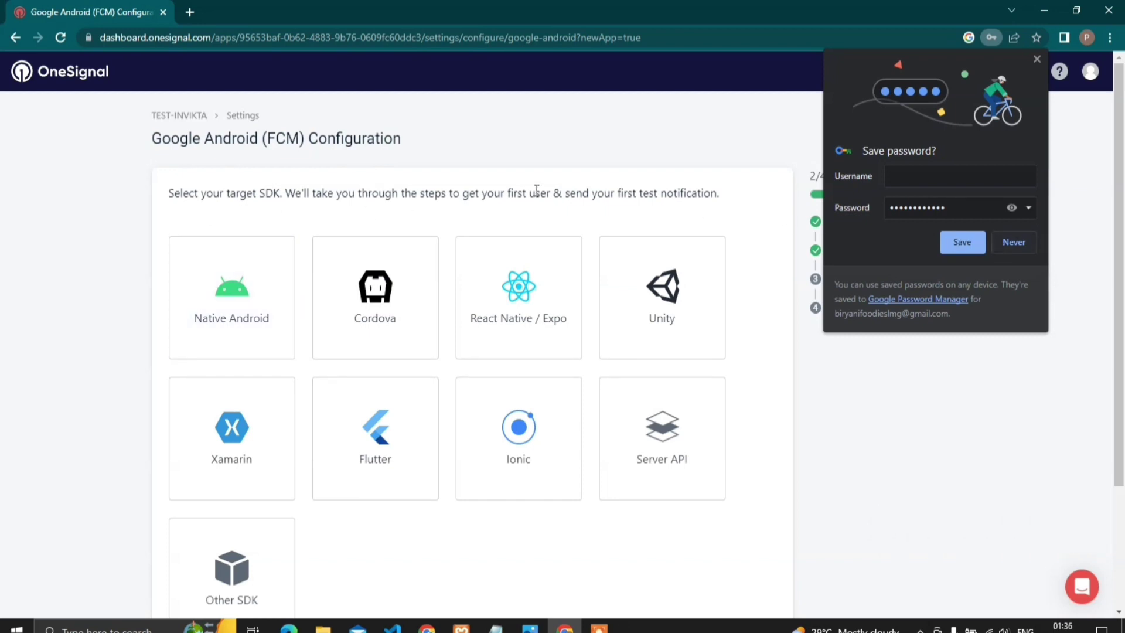
Step: Select Native Android as the target SDK and save the choice
{"action": "left_click", "coordinate": [237, 332]}
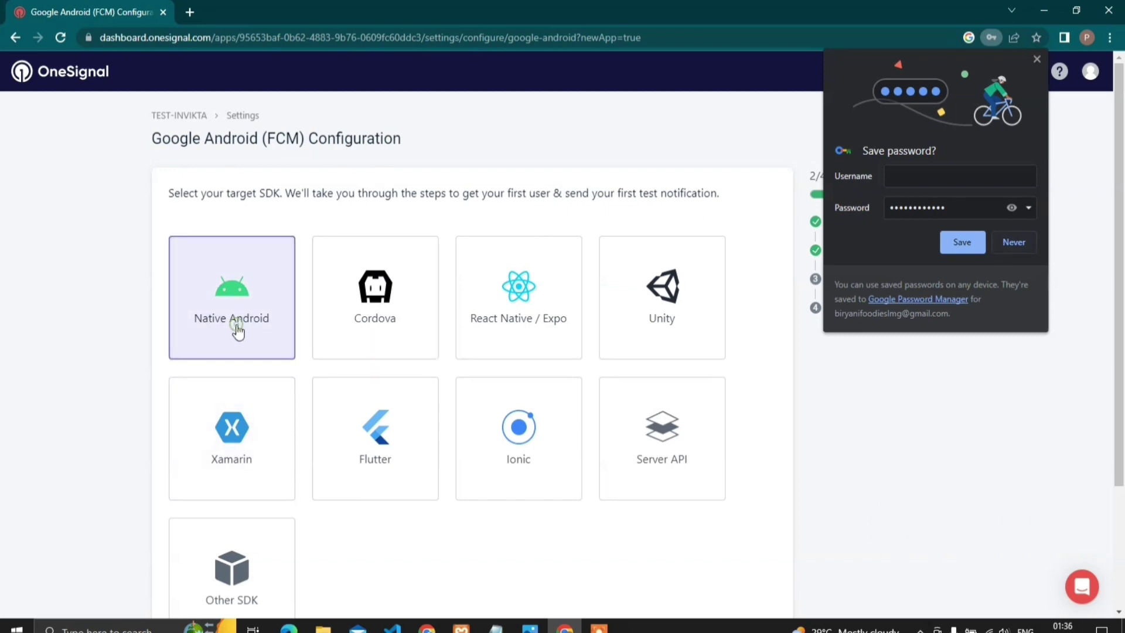
{"action": "scroll", "coordinate": [237, 332], "scroll_direction": "down", "scroll_amount": 3}
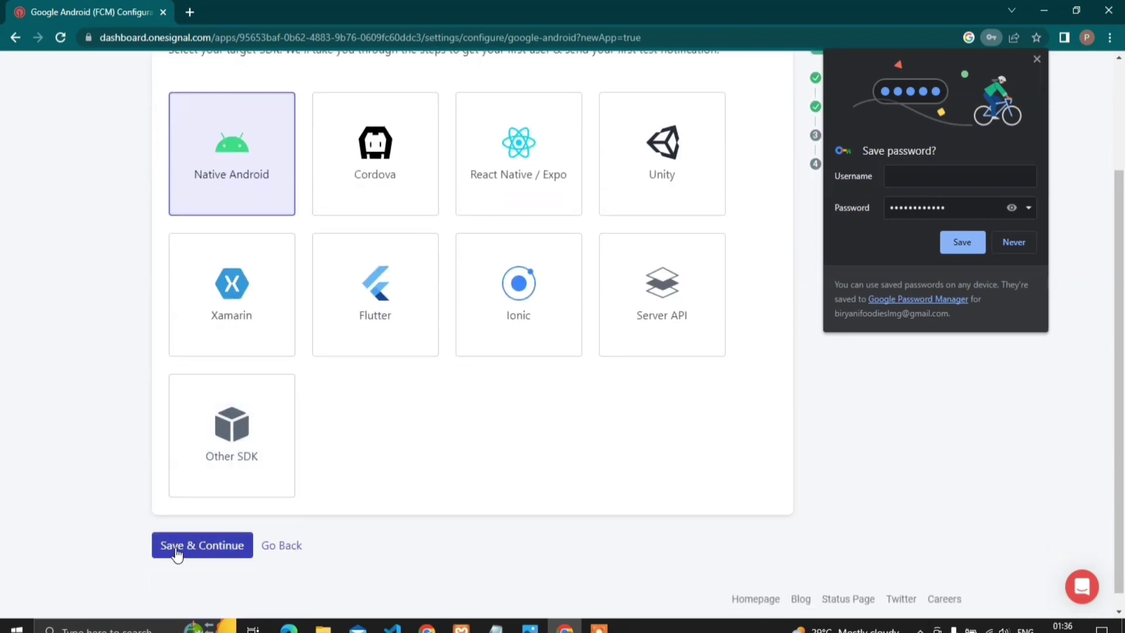
{"action": "left_click", "coordinate": [197, 551]}
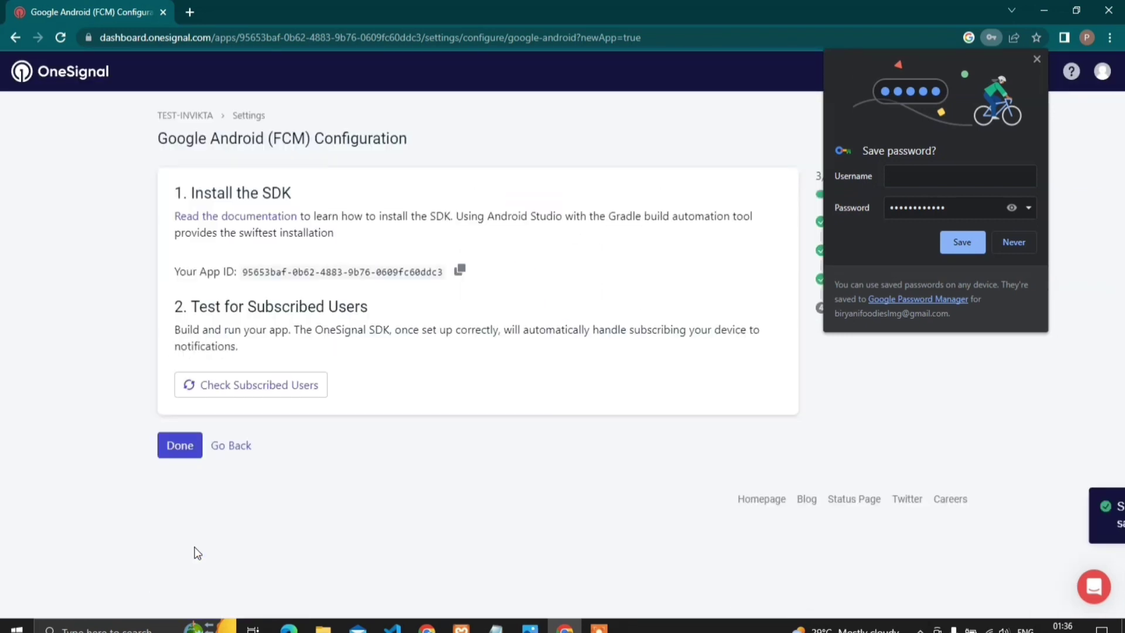
Step: Dismiss the save-password prompt, finish setup, and view the app's Keys & IDs
{"action": "left_click", "coordinate": [1013, 243]}
{"action": "left_click", "coordinate": [175, 450]}
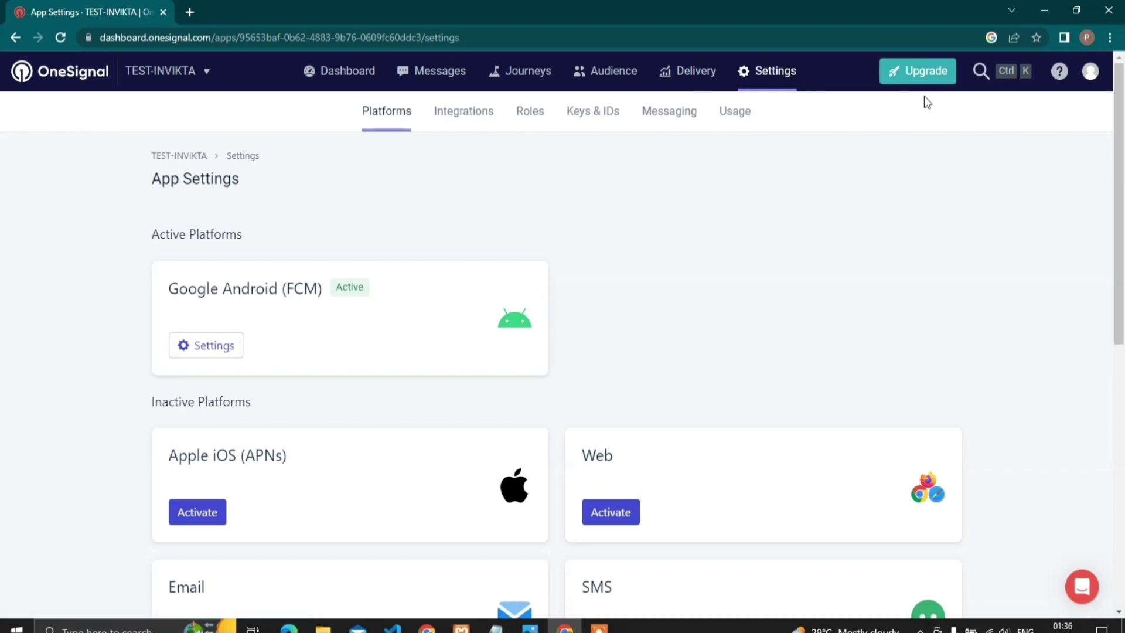
{"action": "left_click", "coordinate": [598, 122]}
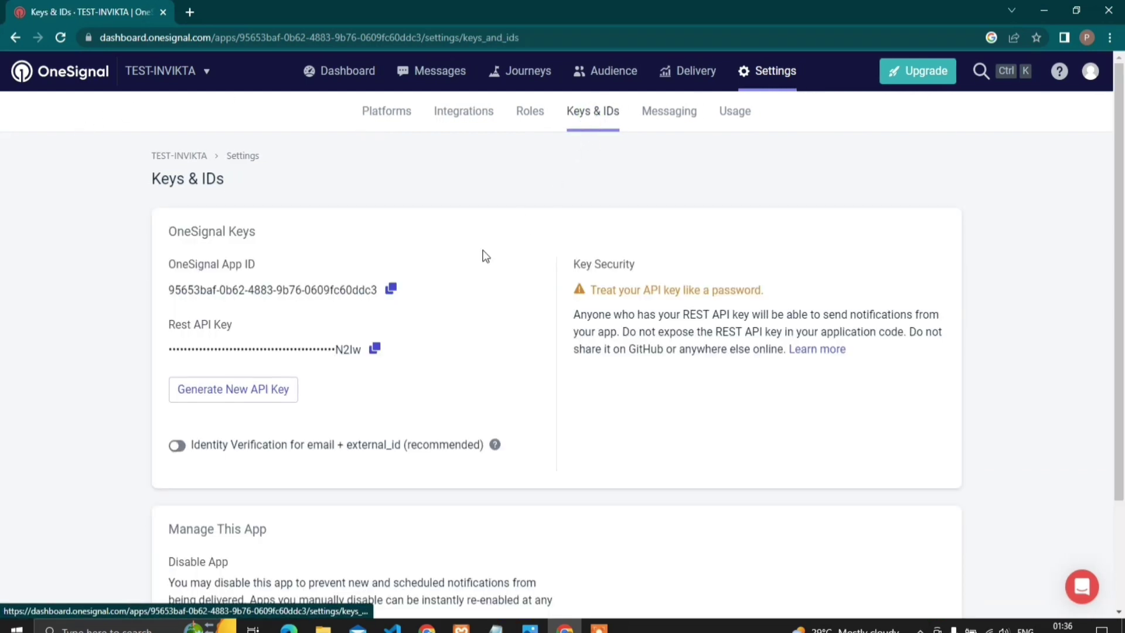
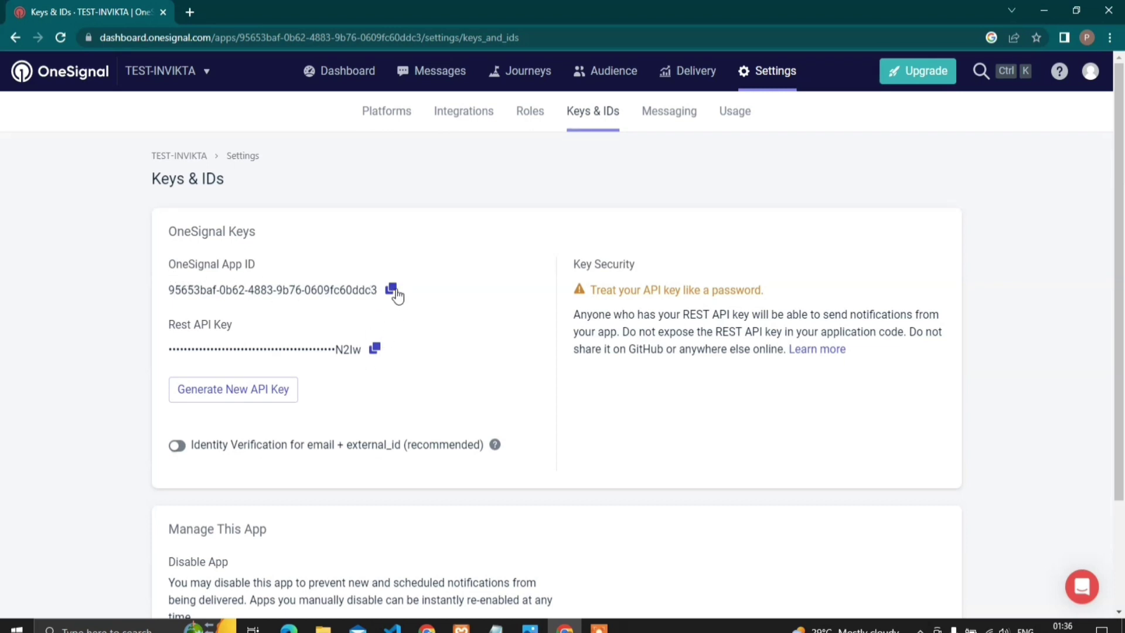
Step: Discard the untitled Notepad note without saving, then minimize Chrome and the FIREBASE notes
{"action": "mouse_move", "coordinate": [496, 628]}
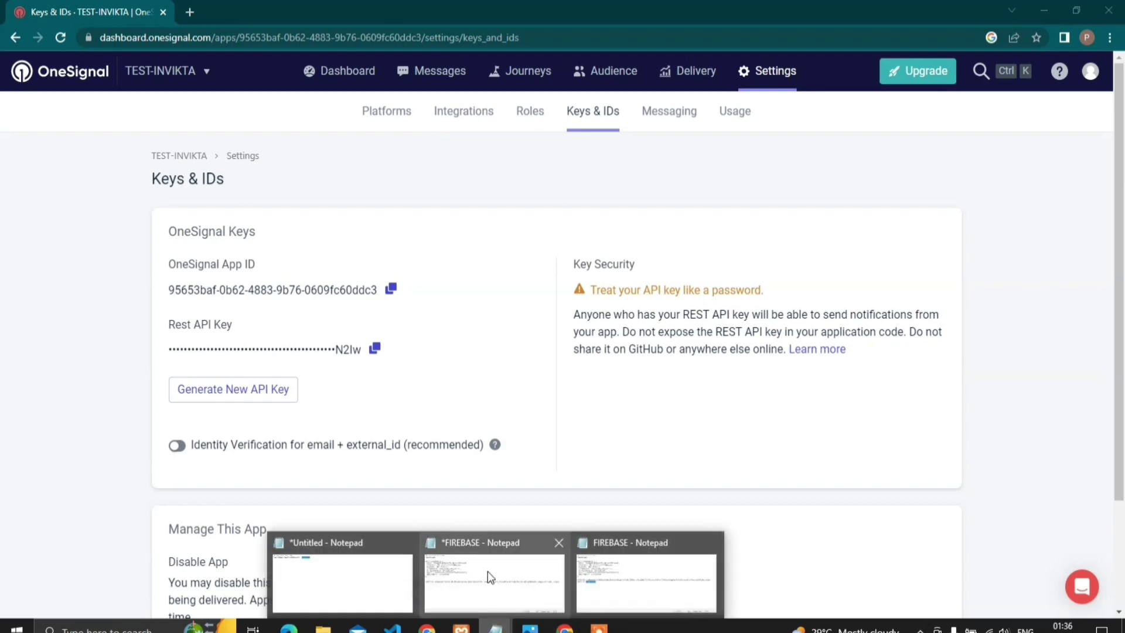
{"action": "left_click", "coordinate": [406, 544]}
{"action": "left_click", "coordinate": [574, 318]}
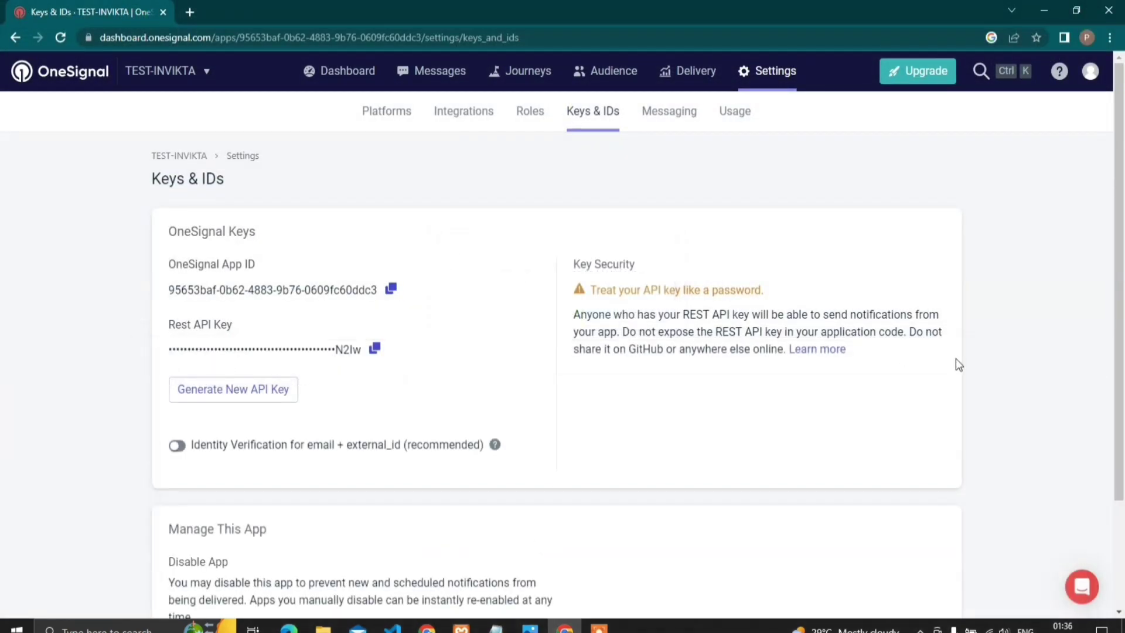
{"action": "left_click", "coordinate": [1043, 10]}
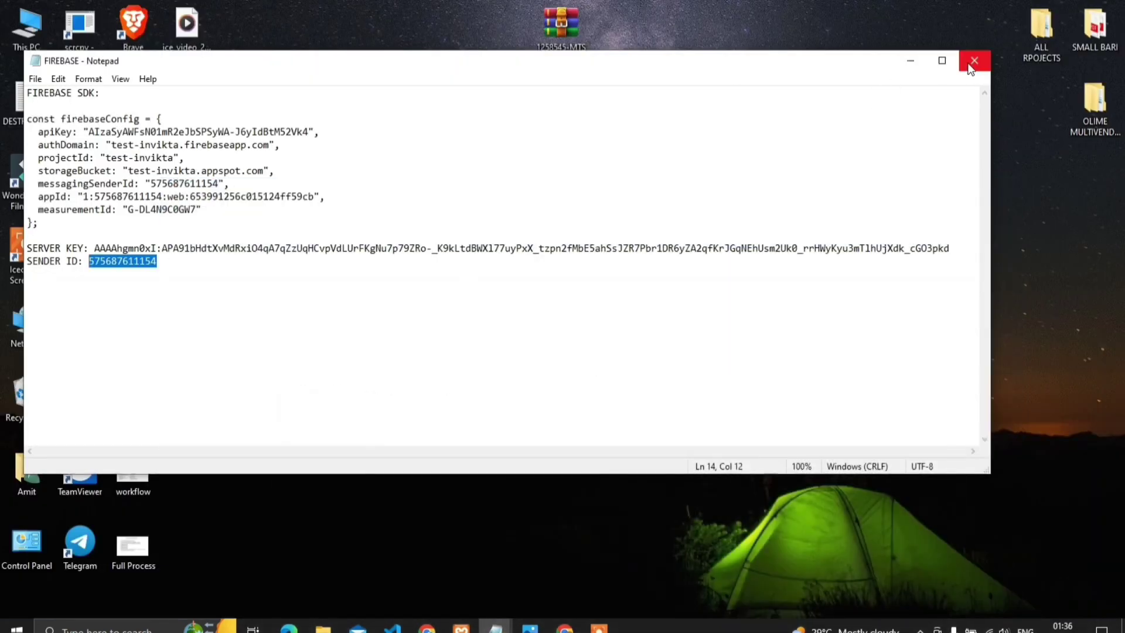
{"action": "left_click", "coordinate": [895, 59]}
Step: Create a new text document on the desktop named ONESIGNAL
{"action": "right_click", "coordinate": [628, 232]}
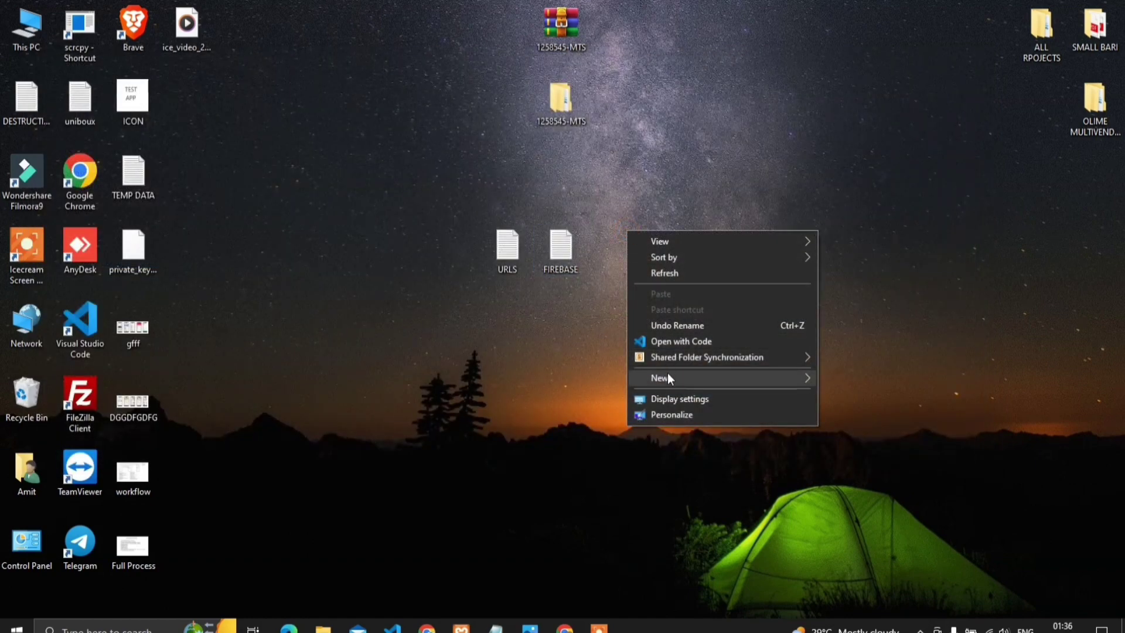
{"action": "mouse_move", "coordinate": [667, 376]}
{"action": "left_click", "coordinate": [866, 510]}
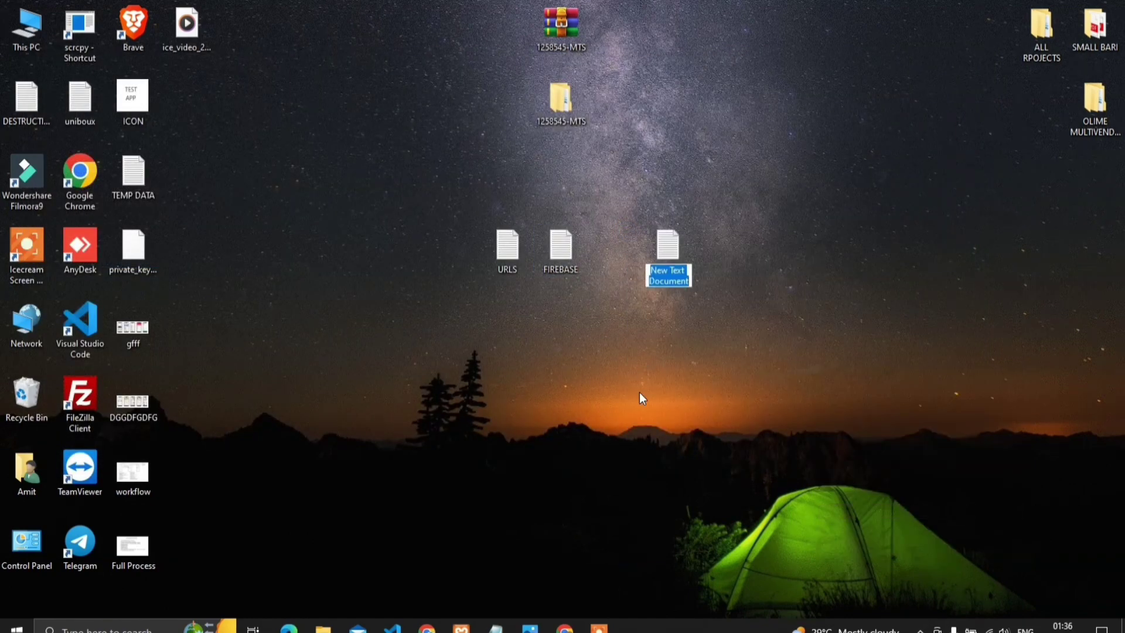
{"action": "key", "text": "BackSpace"}
{"action": "type", "text": "ONESI"}
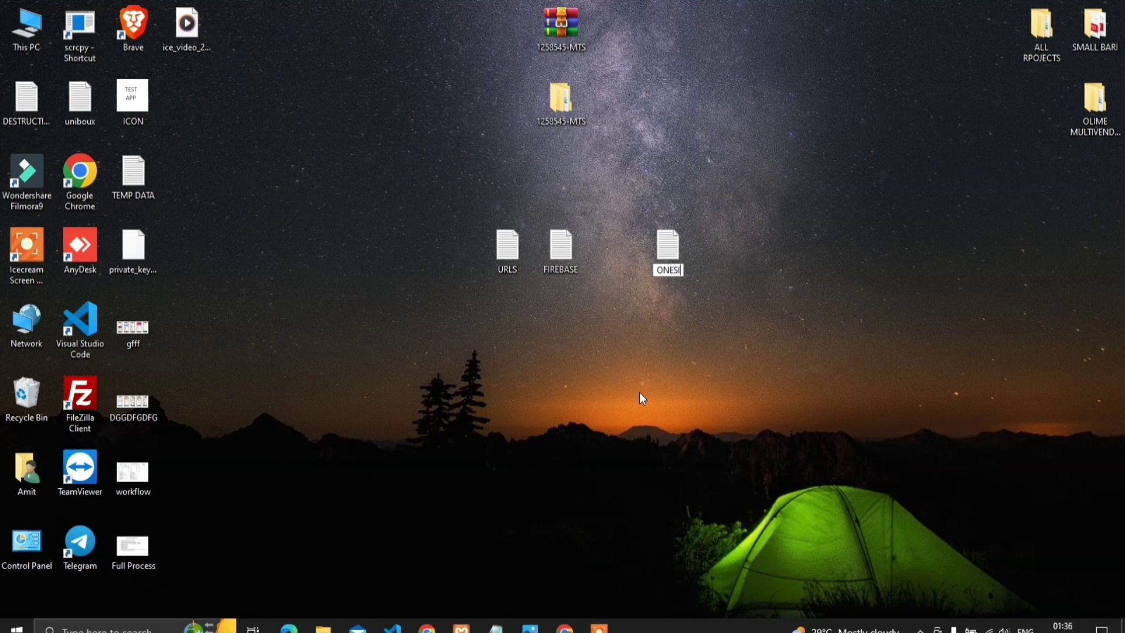
{"action": "type", "text": "GNAL"}
{"action": "key", "text": "Return"}
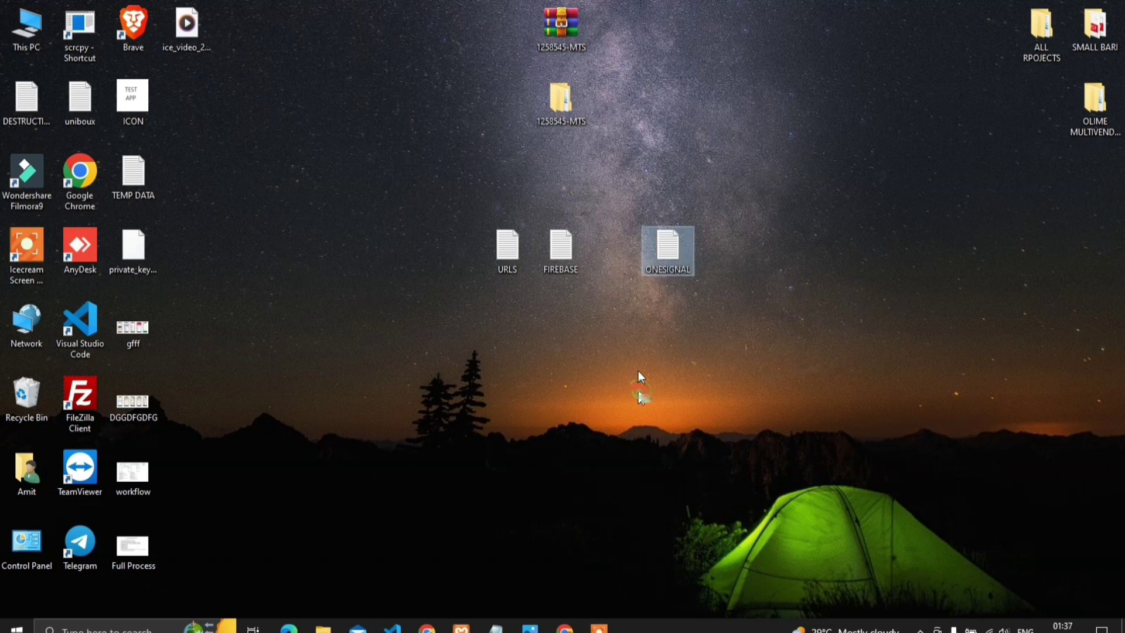
Step: Open ONESIGNAL in Notepad and type the heading USER APP
{"action": "double_click", "coordinate": [668, 249]}
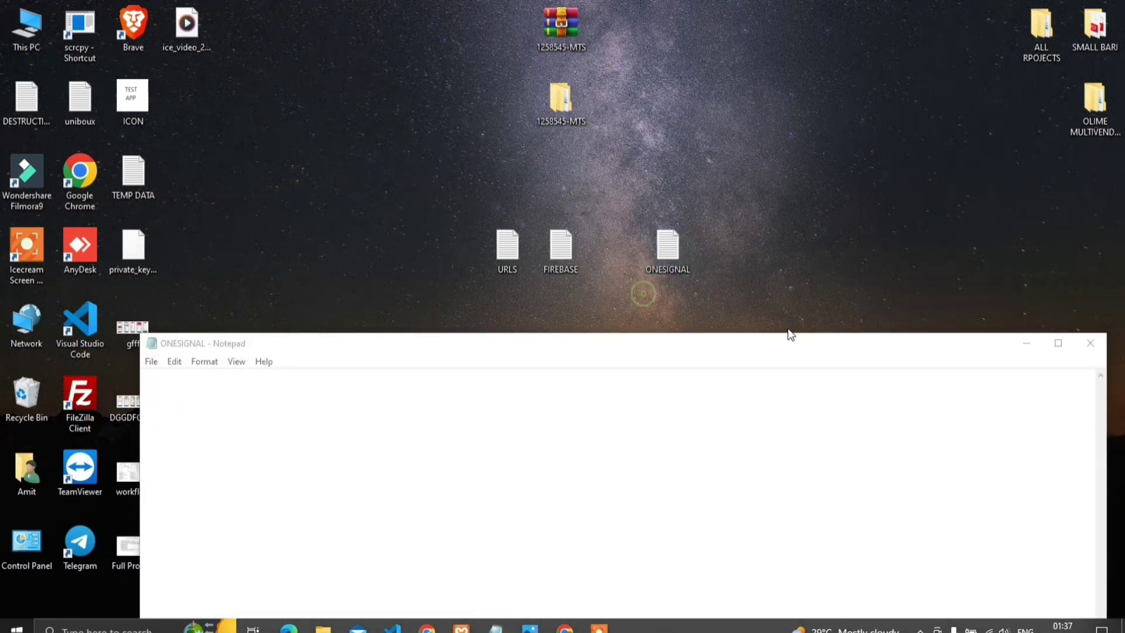
{"action": "left_click_drag", "start_coordinate": [788, 352], "coordinate": [860, 155]}
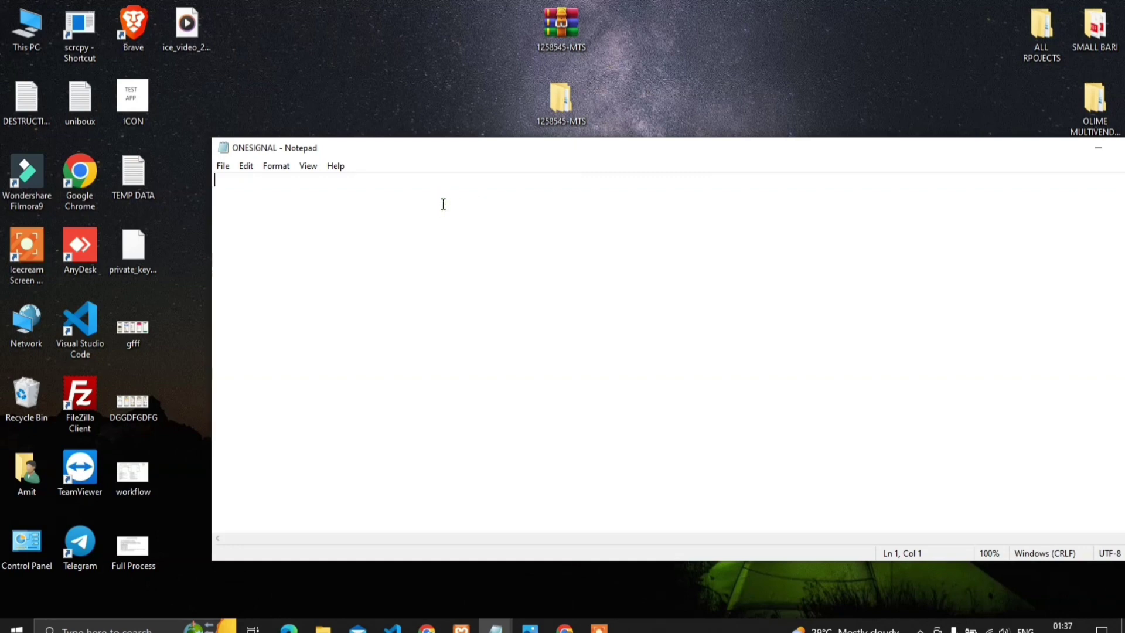
{"action": "type", "text": "USER A"}
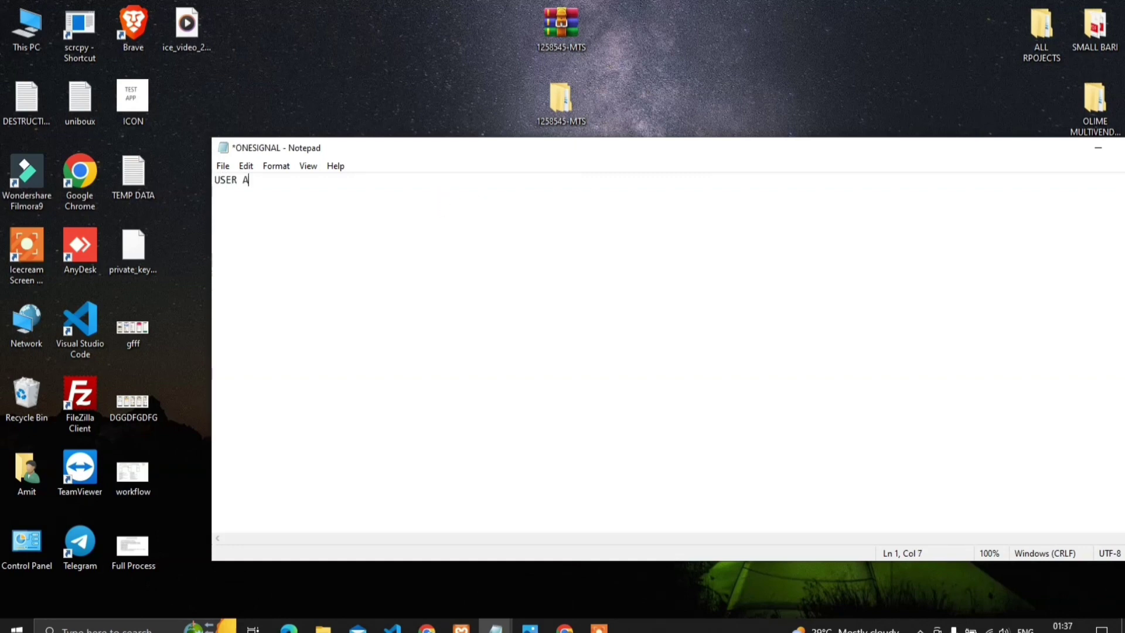
{"action": "type", "text": "PP"}
Step: Paste the user app's OneSignal App ID into the notes, labelled APP ID:
{"action": "left_click", "coordinate": [564, 626]}
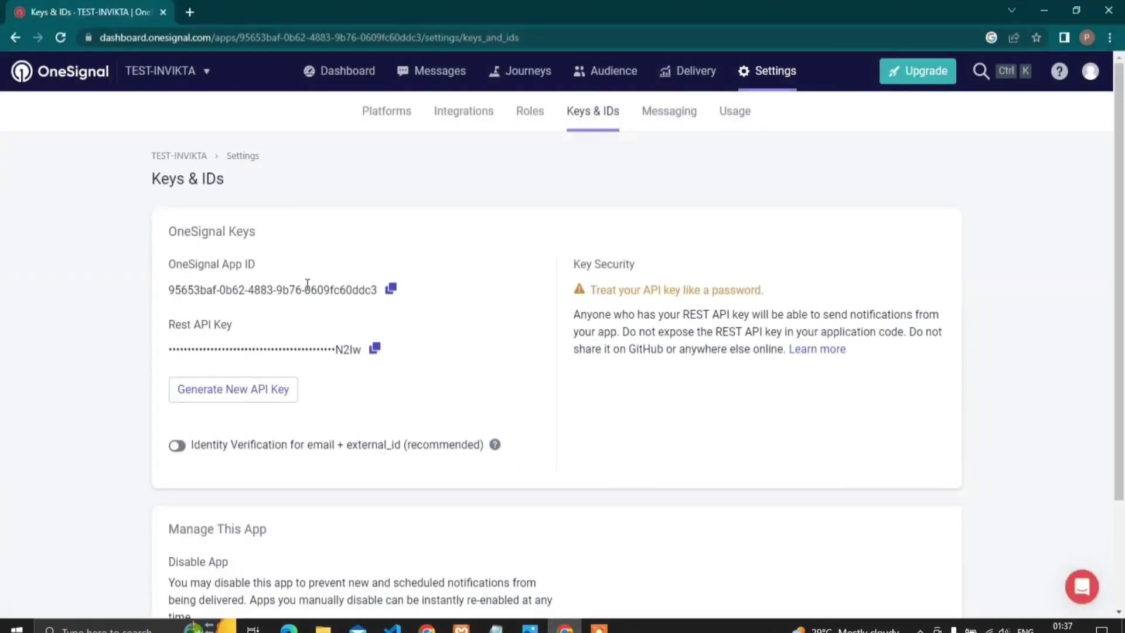
{"action": "left_click", "coordinate": [394, 292]}
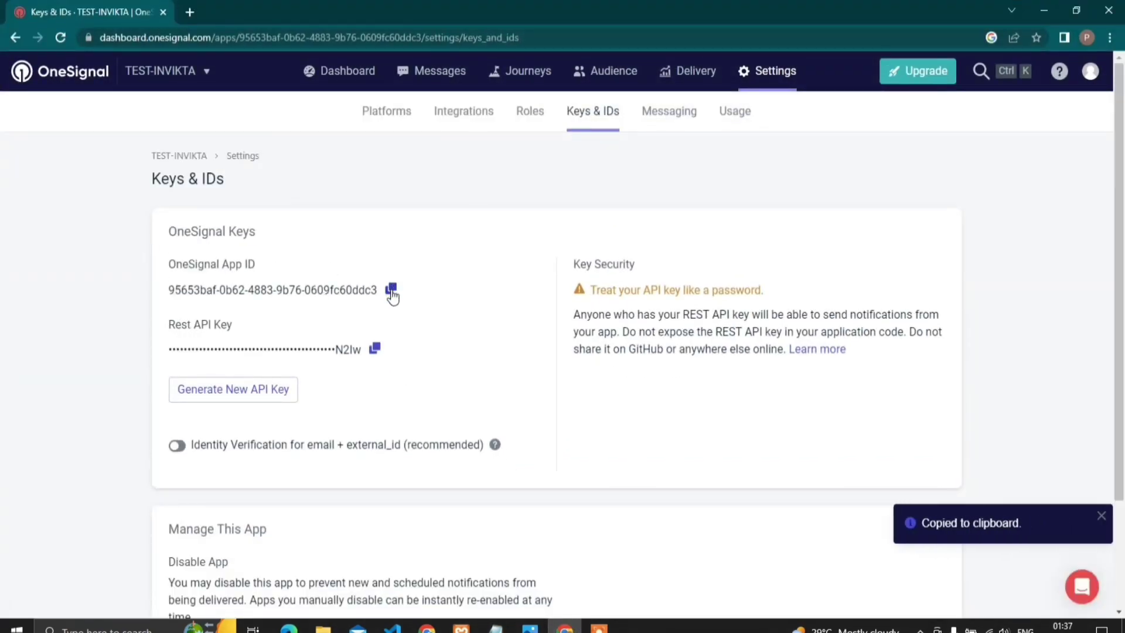
{"action": "left_click", "coordinate": [394, 291]}
{"action": "left_click", "coordinate": [1047, 10]}
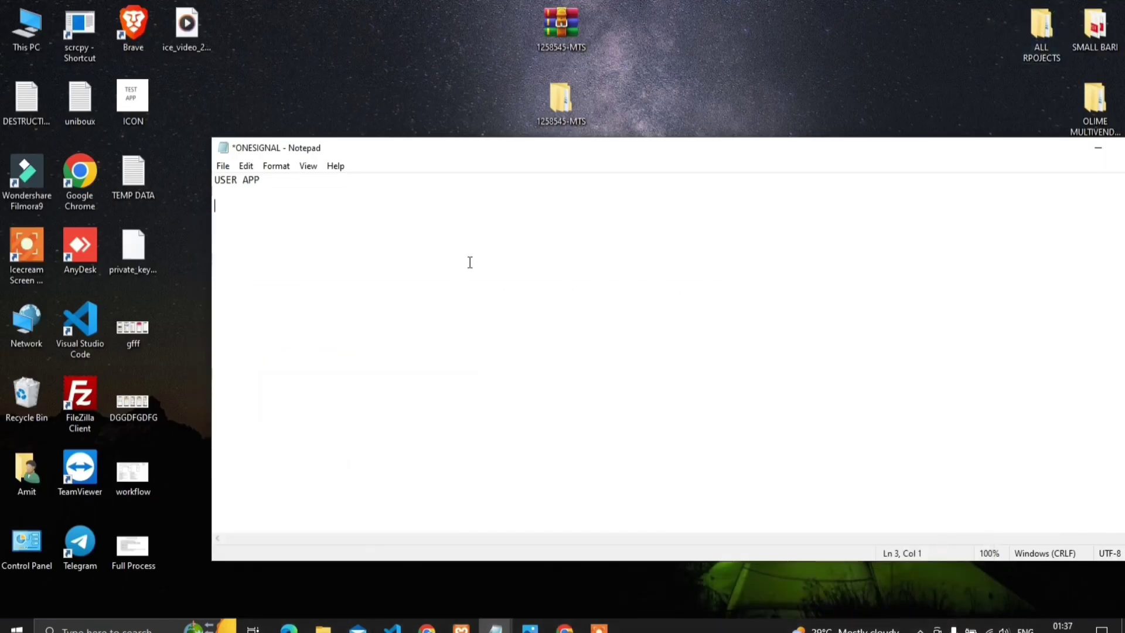
{"action": "key", "text": "ctrl+v"}
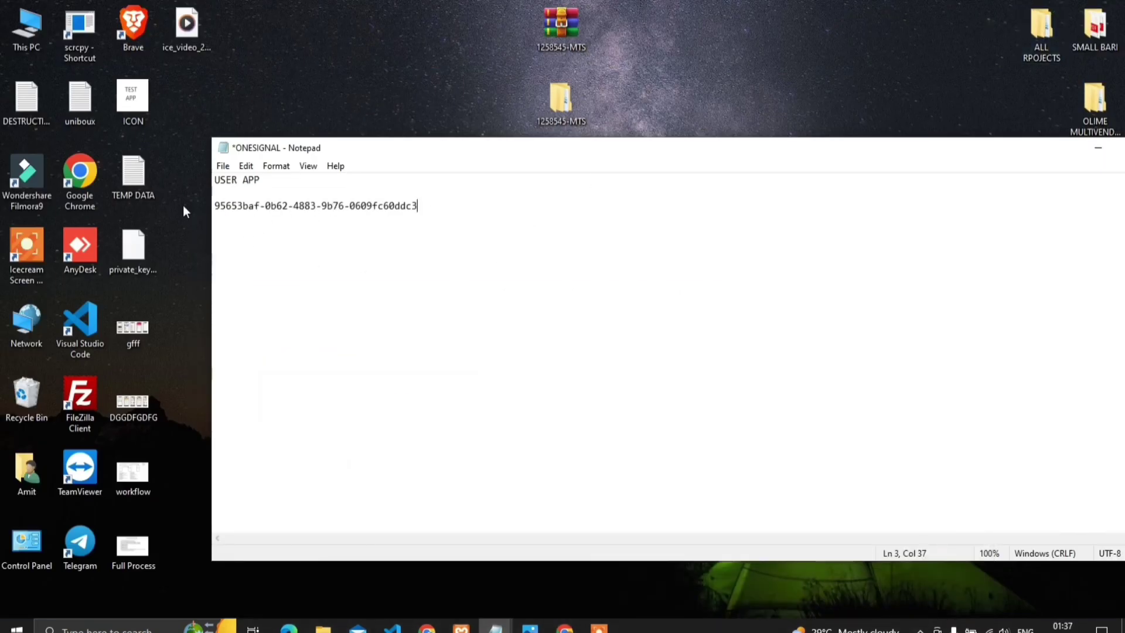
{"action": "left_click", "coordinate": [214, 205]}
{"action": "type", "text": "APP "}
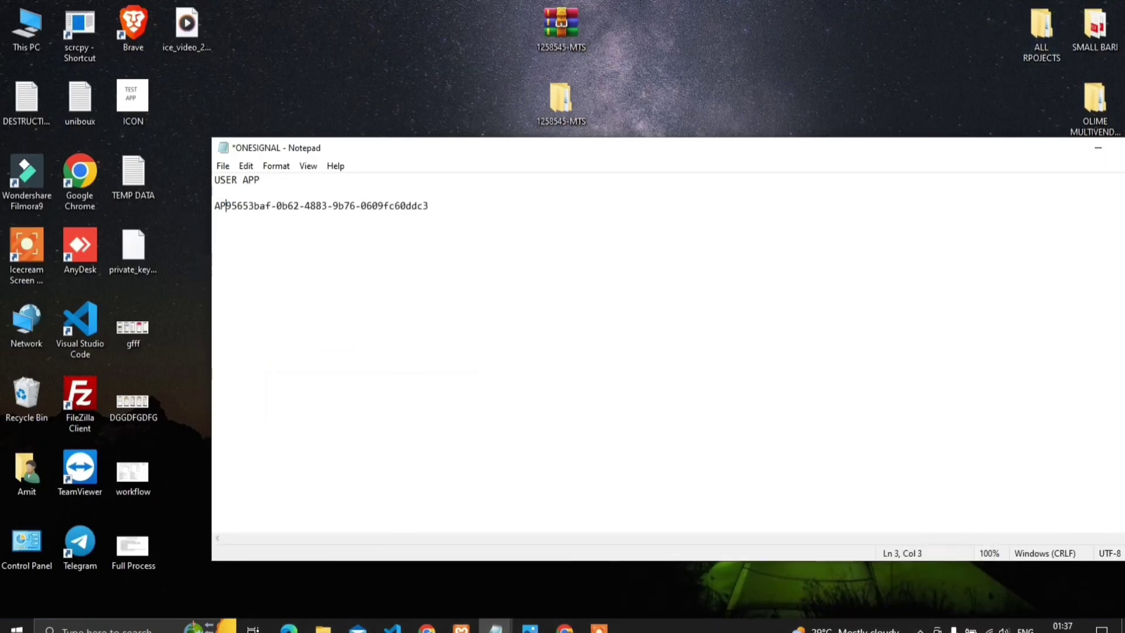
{"action": "type", "text": "ID:"}
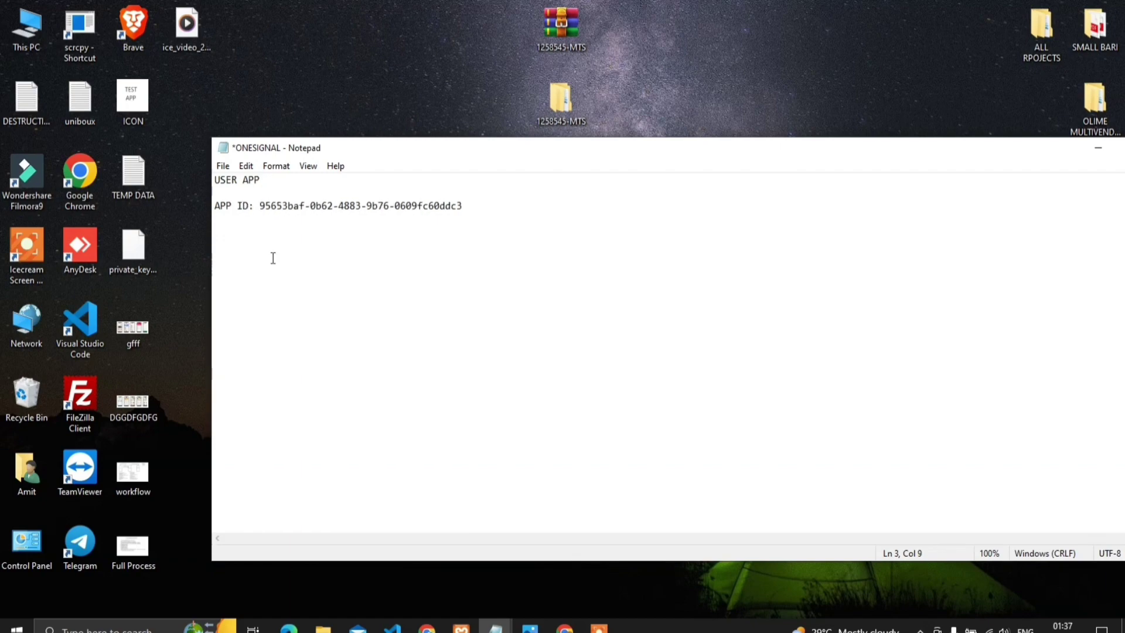
Step: Add the Rest API Key after an API KEY: label and save the notes
{"action": "left_click", "coordinate": [1098, 147]}
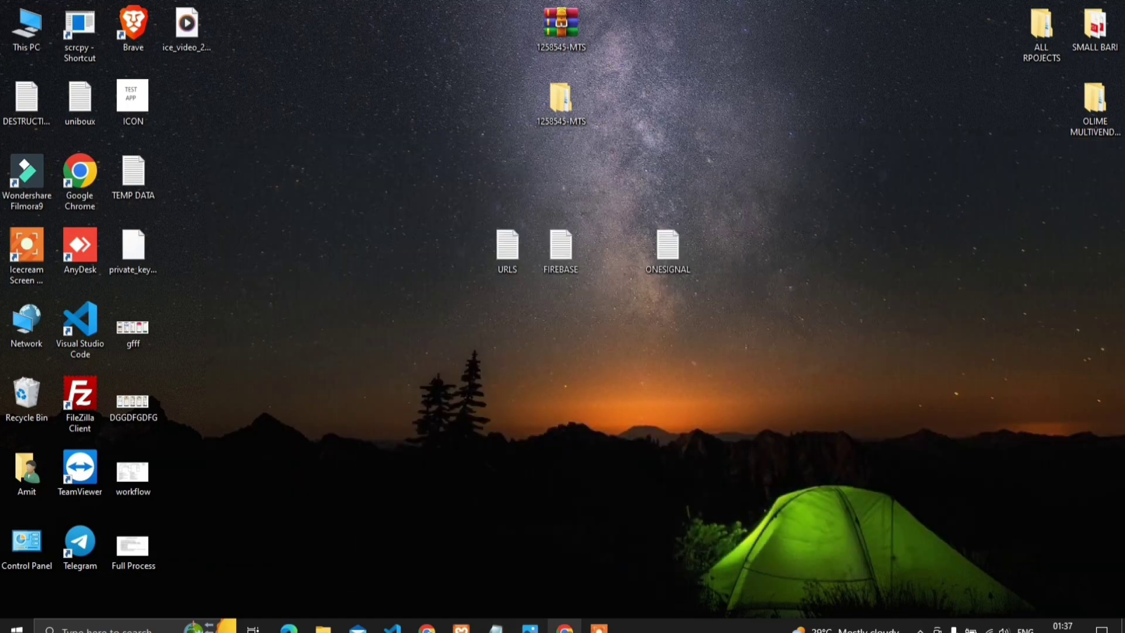
{"action": "left_click", "coordinate": [564, 628]}
{"action": "left_click", "coordinate": [372, 351]}
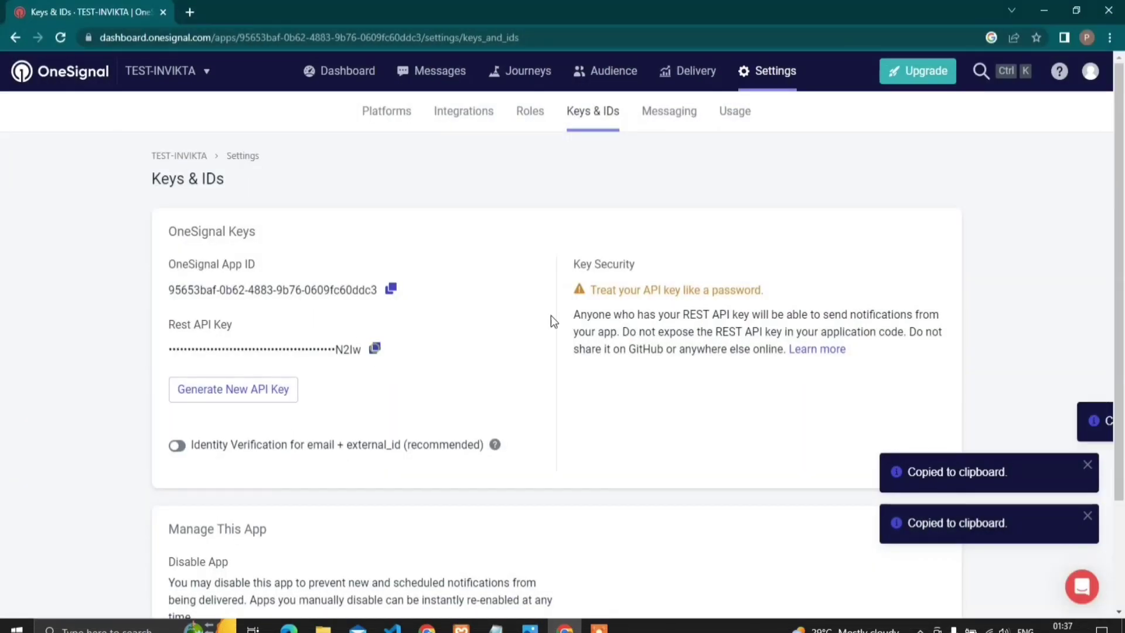
{"action": "left_click", "coordinate": [1043, 10]}
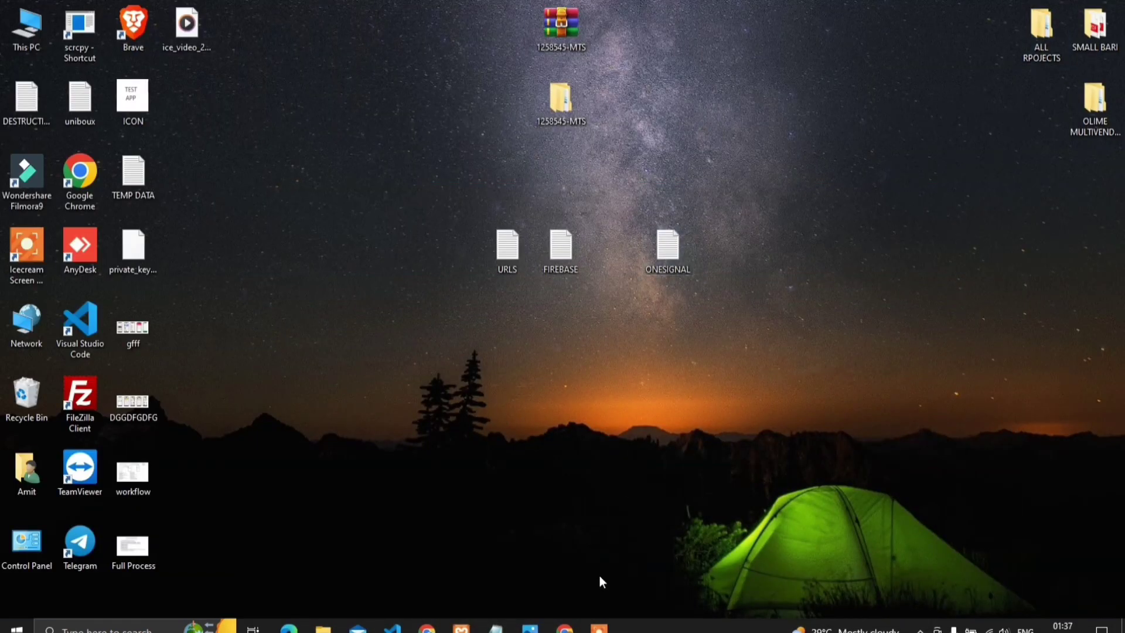
{"action": "mouse_move", "coordinate": [495, 626]}
{"action": "left_click", "coordinate": [540, 580]}
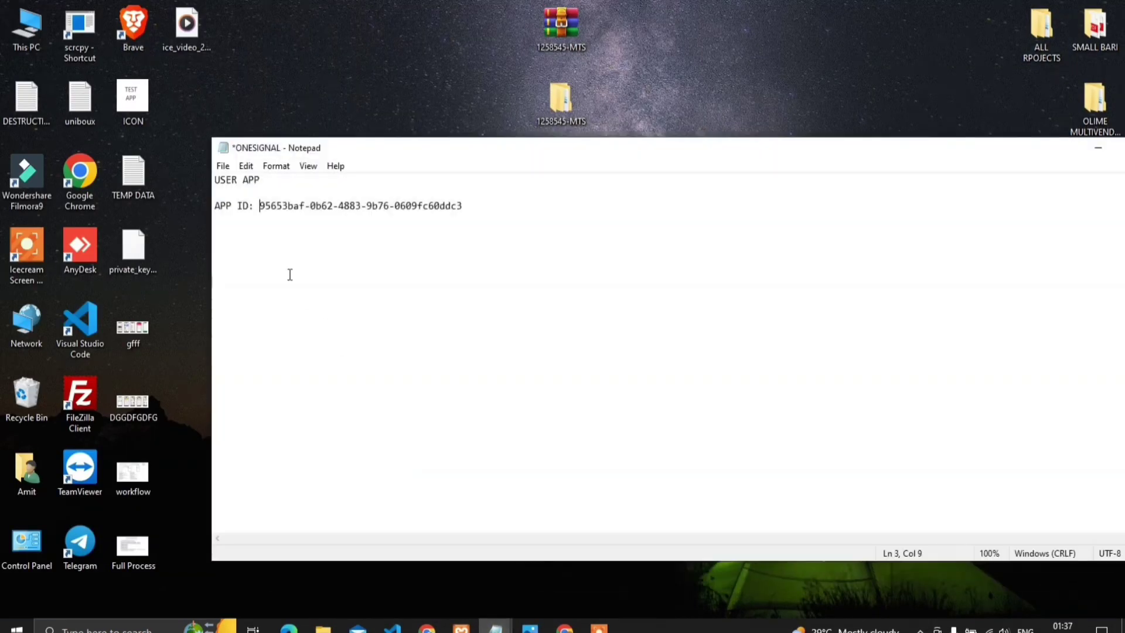
{"action": "left_click", "coordinate": [485, 205]}
{"action": "type", "text": "API KEY:"}
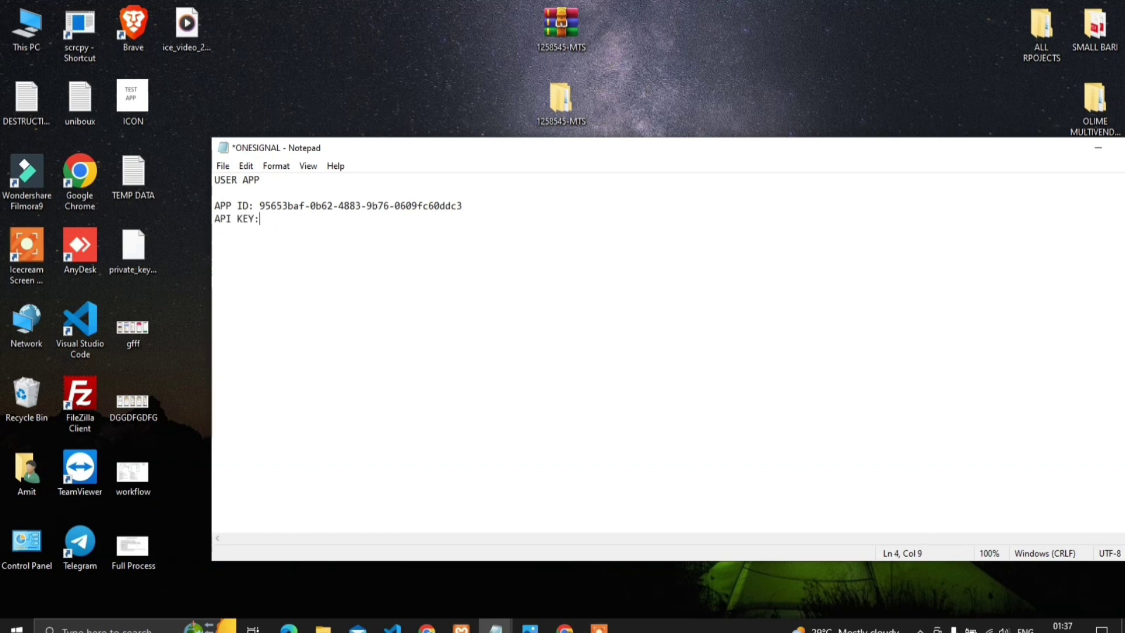
{"action": "key", "text": "ctrl+v"}
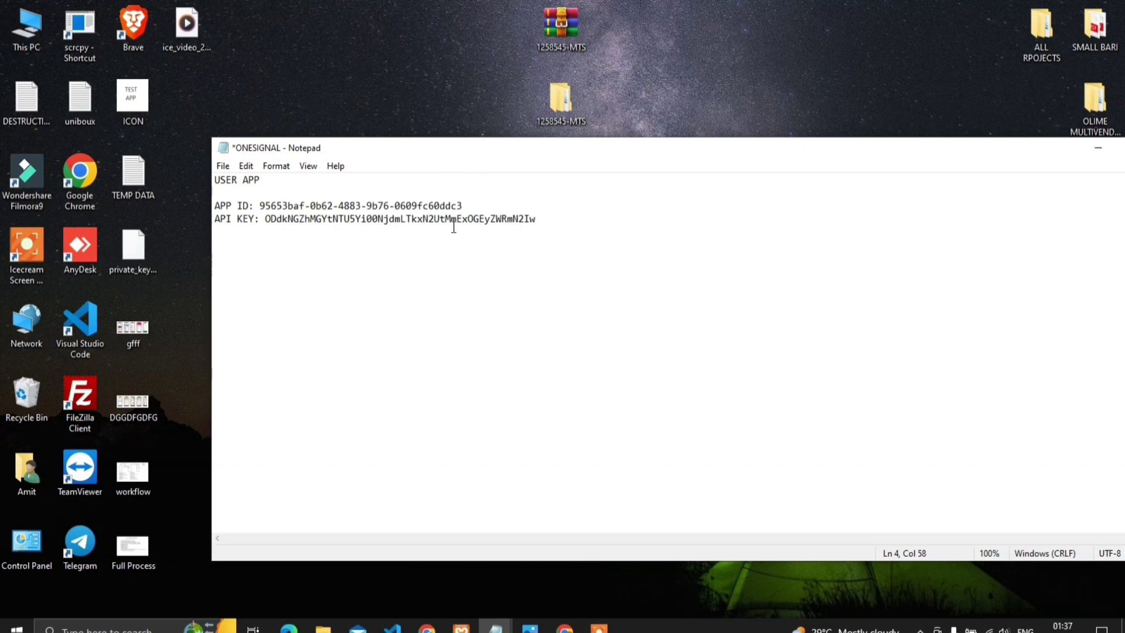
{"action": "key", "text": "ctrl+s"}
Step: Add an empty ADMIN APP section with APP ID: and API KEY: labels and save
{"action": "key", "text": "Return"}
{"action": "type", "text": "A"}
{"action": "type", "text": "DMIN APP  APP ID"}
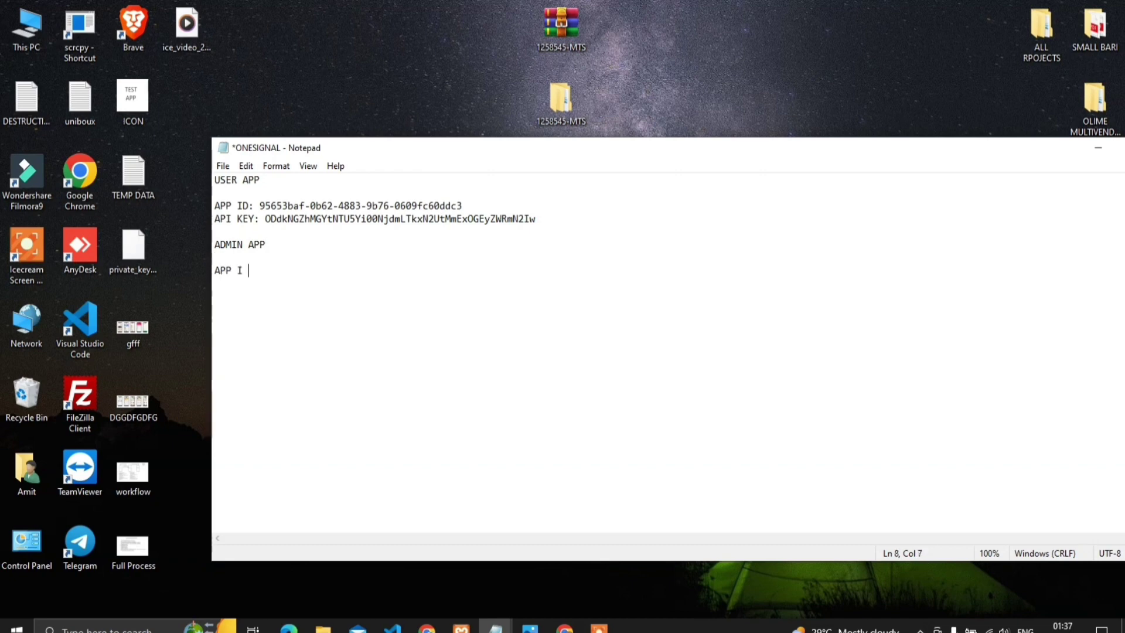
{"action": "type", "text": ": A"}
{"action": "type", "text": "PI KEY:"}
{"action": "key", "text": "ctrl+s"}
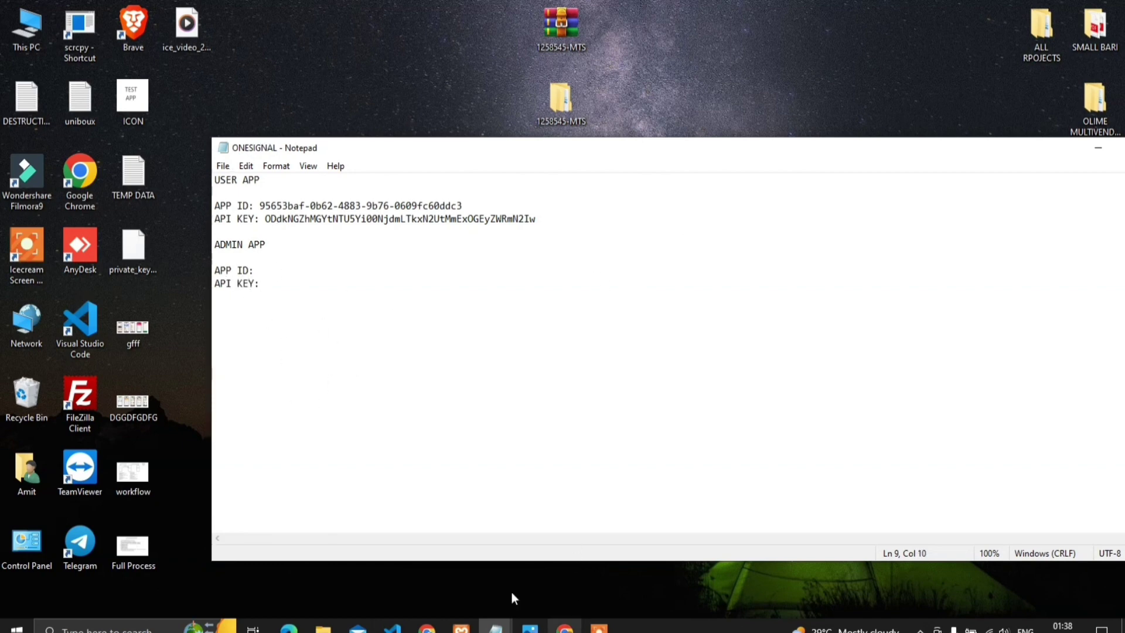
{"action": "left_click", "coordinate": [564, 627]}
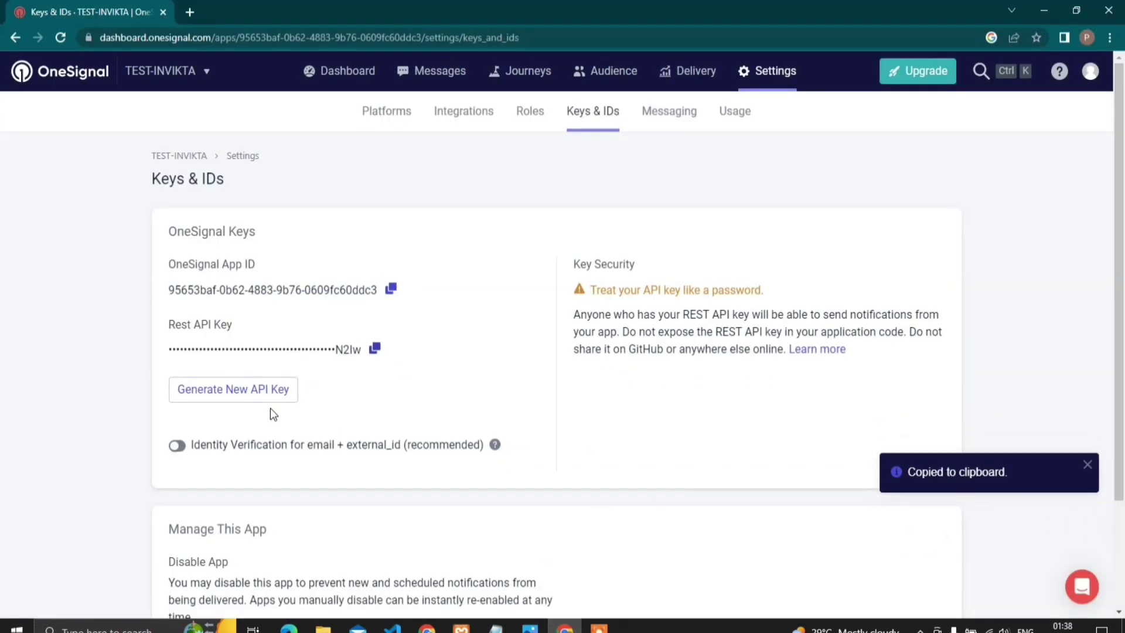
Step: Create a new OneSignal app named ADMIN-TEST INVIKTA with Google Android (FCM) as the platform
{"action": "left_click", "coordinate": [177, 84]}
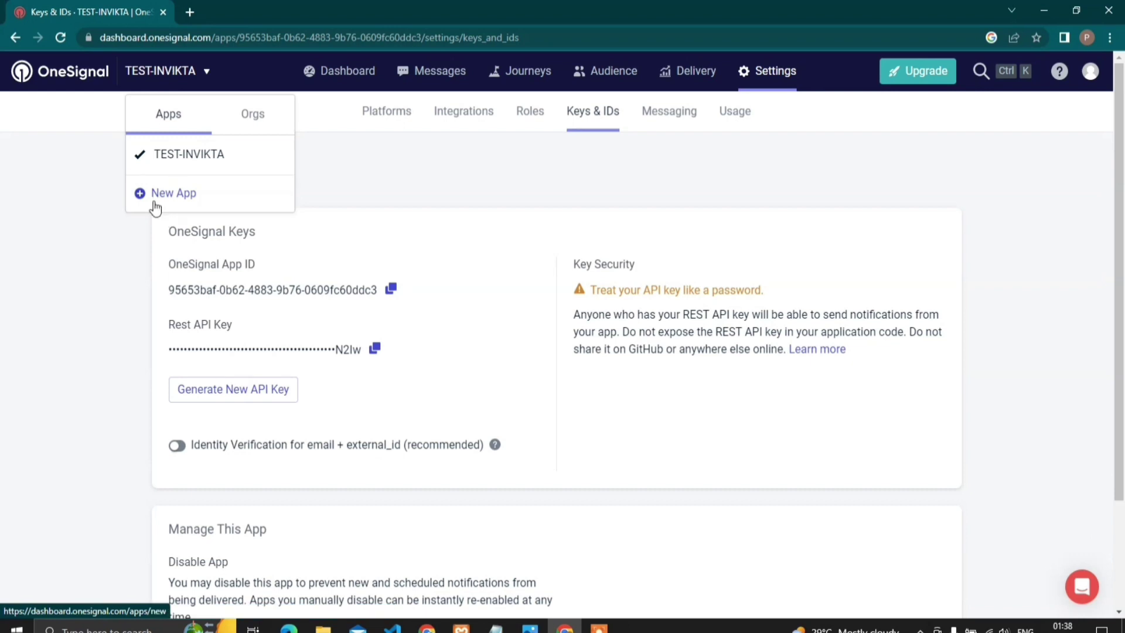
{"action": "left_click", "coordinate": [154, 200]}
{"action": "left_click", "coordinate": [248, 229]}
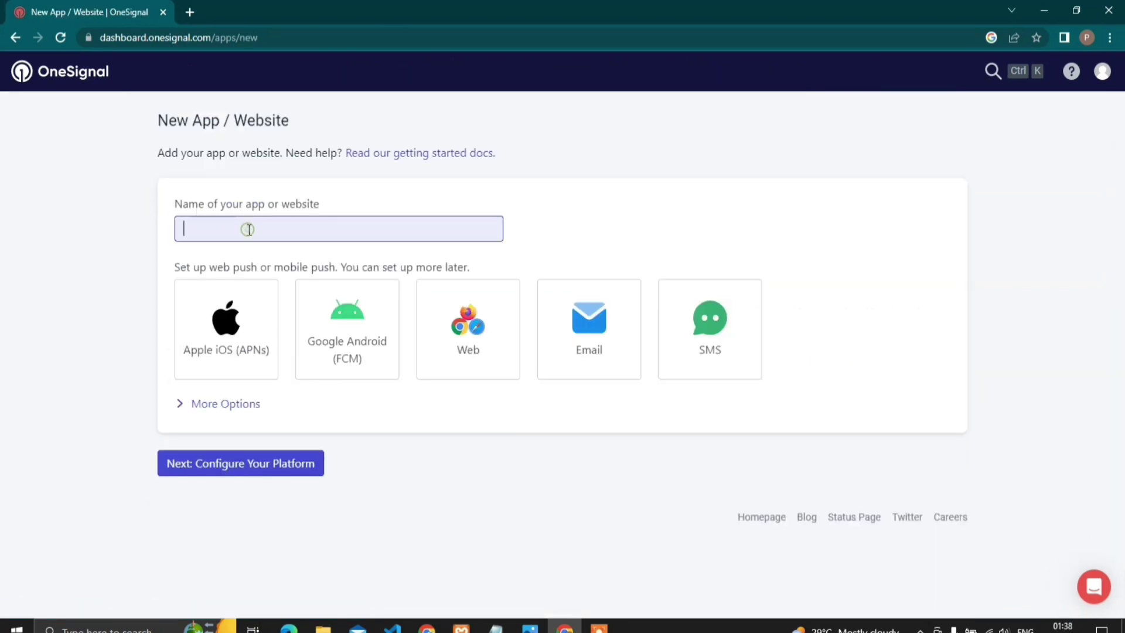
{"action": "type", "text": "ADMIN-TEST"}
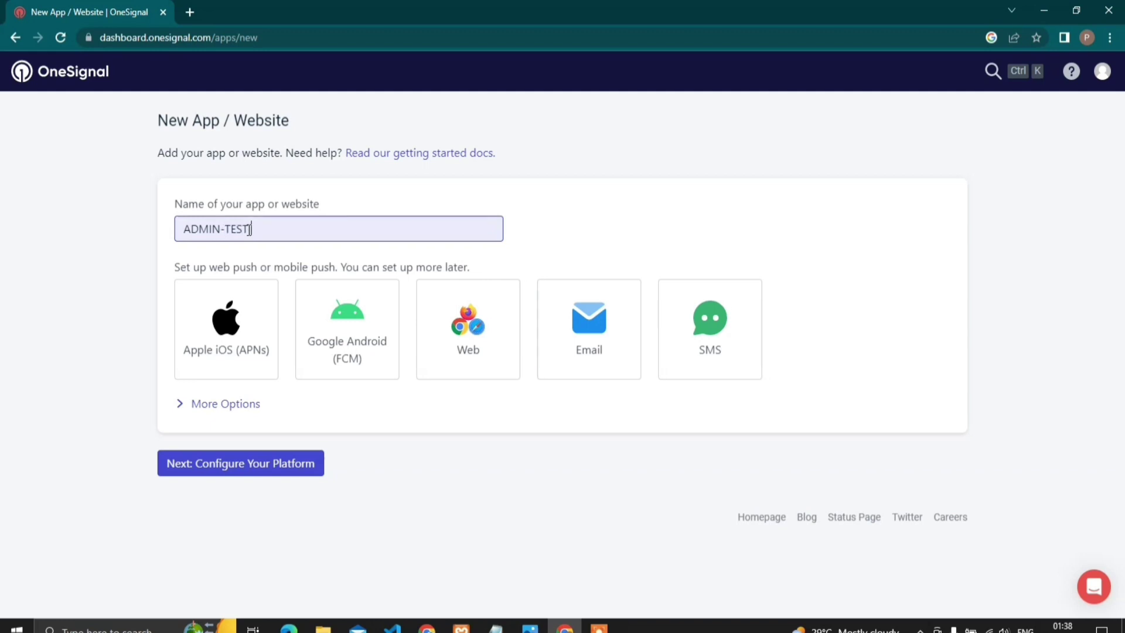
{"action": "type", "text": "INVIKTA"}
{"action": "left_click", "coordinate": [358, 343]}
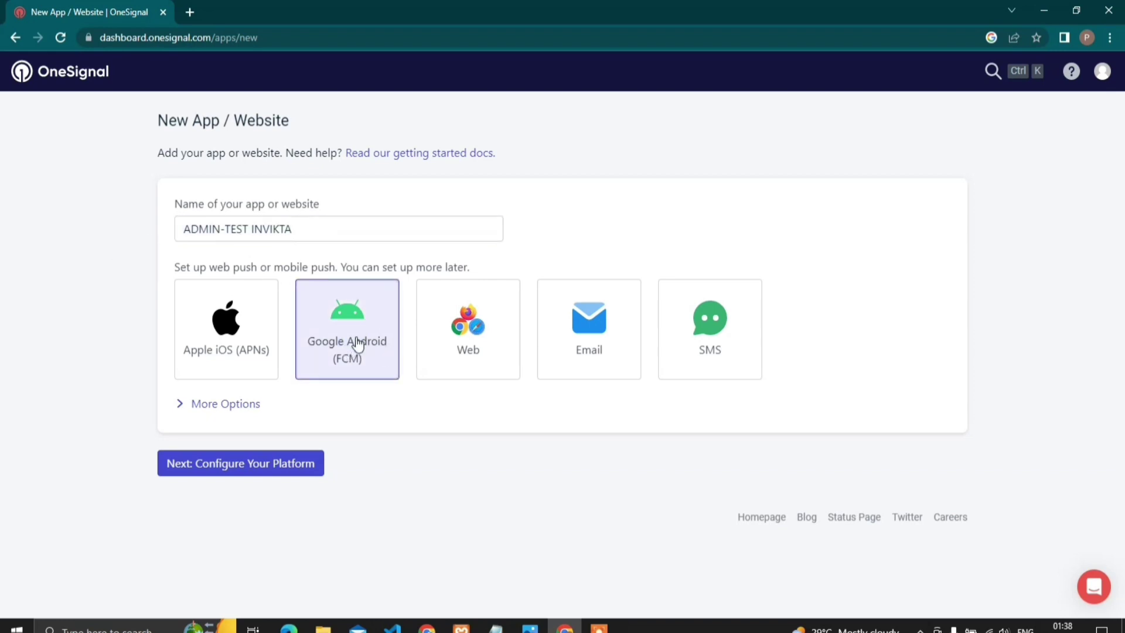
{"action": "left_click", "coordinate": [210, 461]}
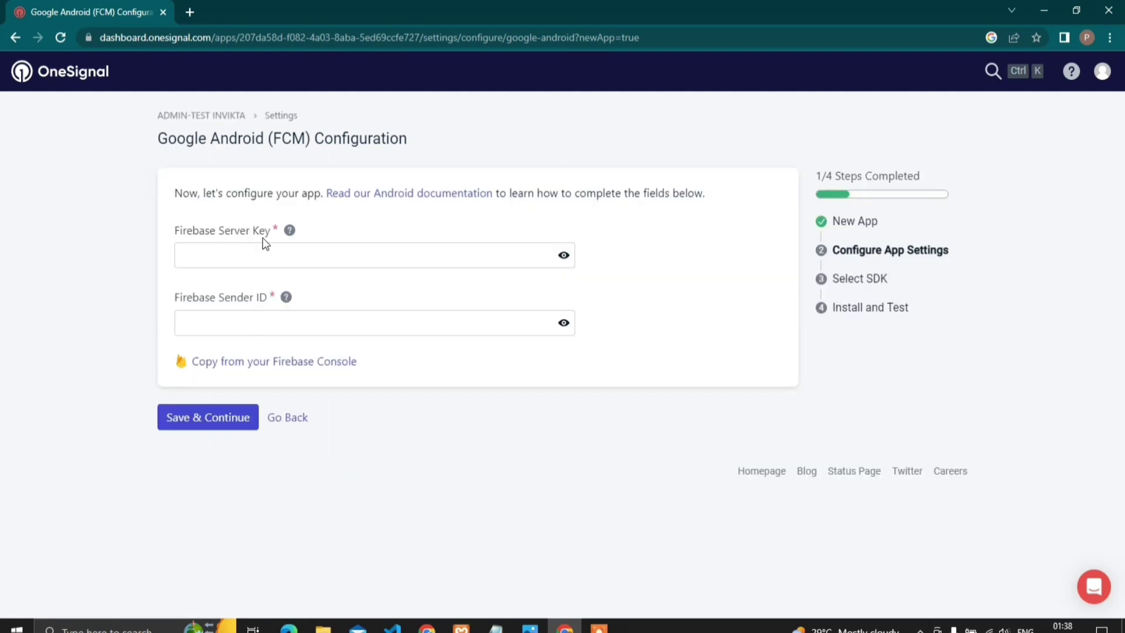
Step: Paste the server key from the FIREBASE notes into the Firebase Server Key field
{"action": "mouse_move", "coordinate": [498, 627]}
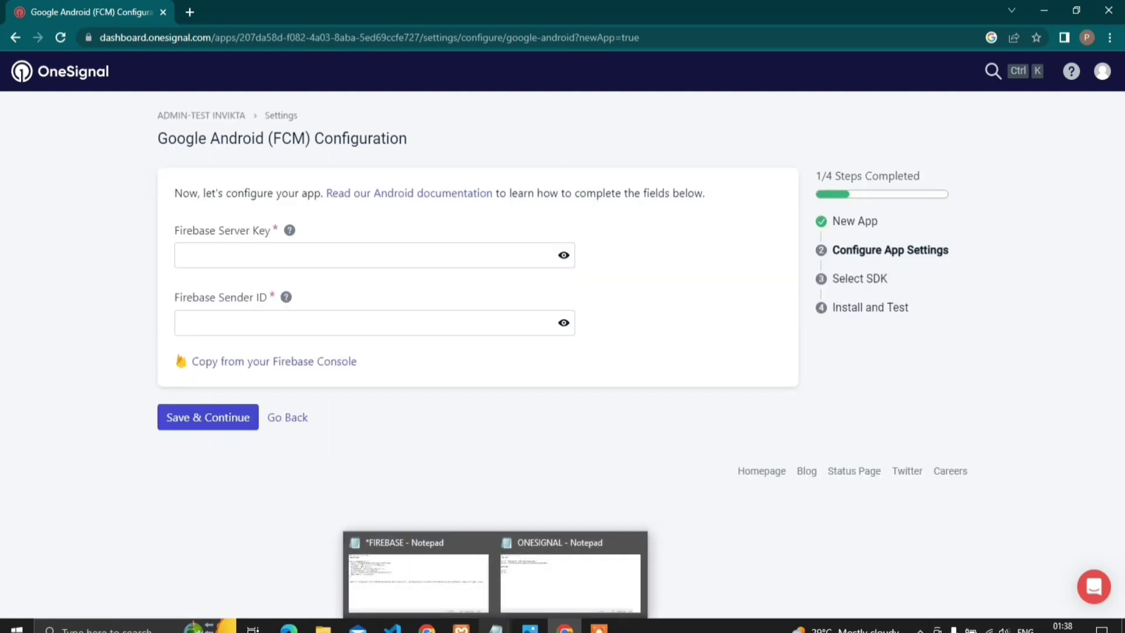
{"action": "left_click", "coordinate": [414, 567]}
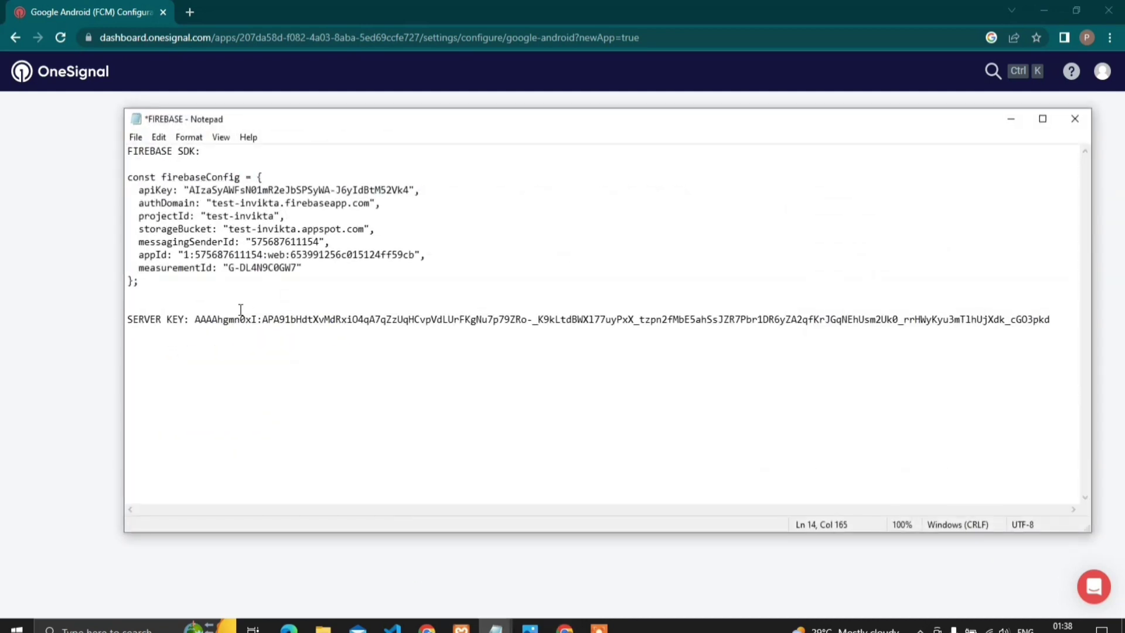
{"action": "left_click_drag", "start_coordinate": [195, 318], "coordinate": [957, 310]}
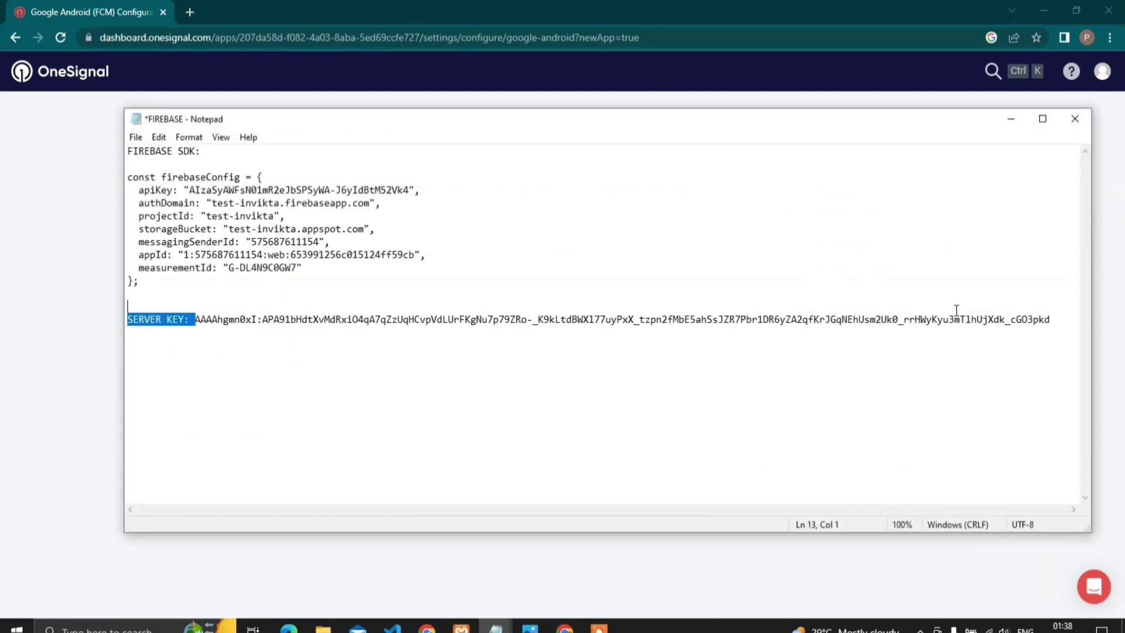
{"action": "left_click_drag", "start_coordinate": [1040, 310], "coordinate": [1051, 317]}
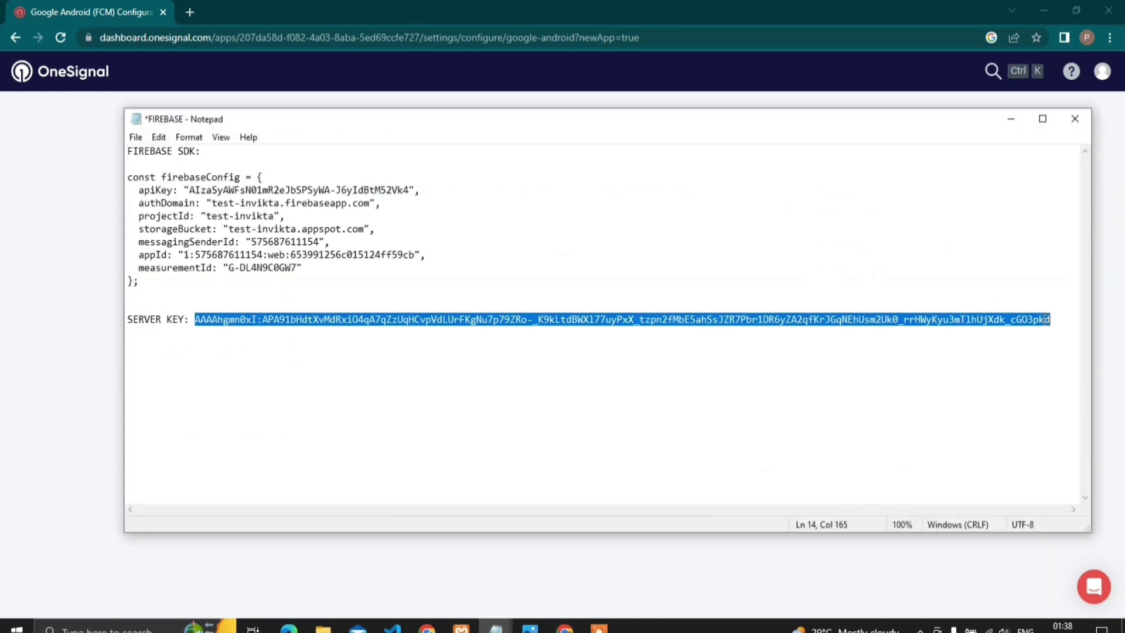
{"action": "left_click", "coordinate": [1018, 123]}
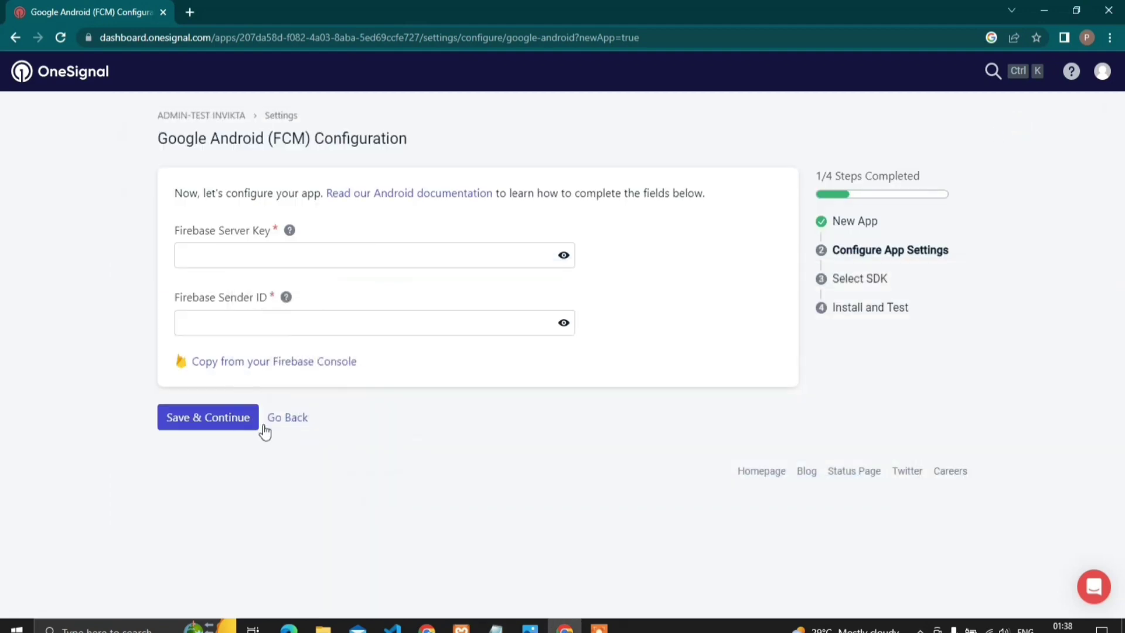
{"action": "left_click", "coordinate": [226, 264]}
{"action": "key", "text": "ctrl+v"}
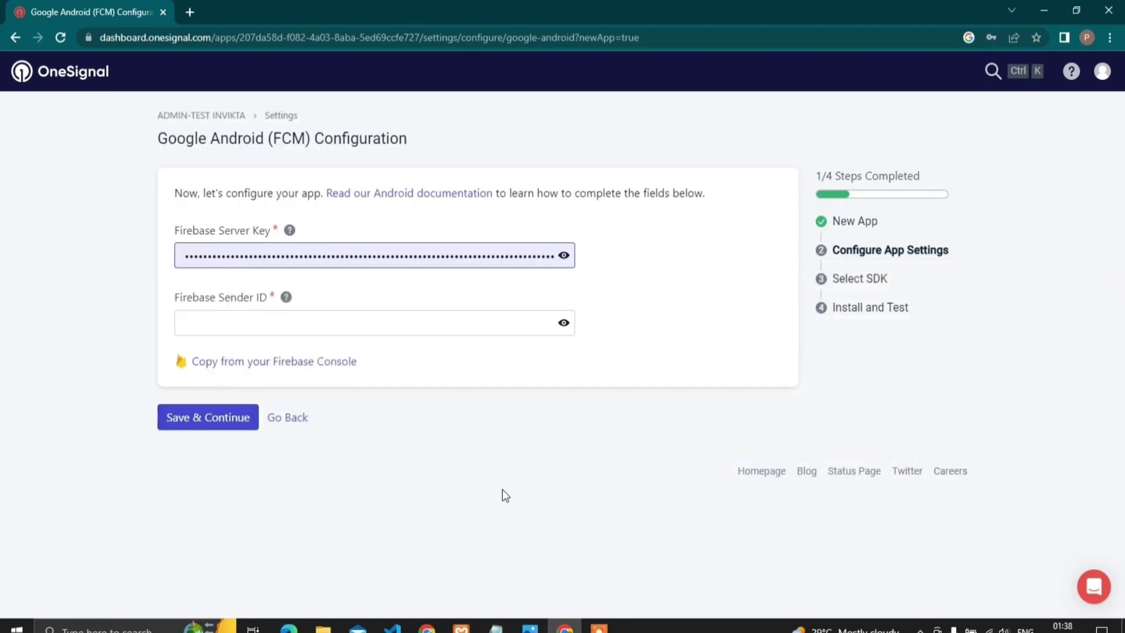
Step: Undo the accidental edit to the server key line in the FIREBASE notes
{"action": "mouse_move", "coordinate": [495, 626]}
{"action": "left_click", "coordinate": [434, 583]}
{"action": "left_click", "coordinate": [613, 434]}
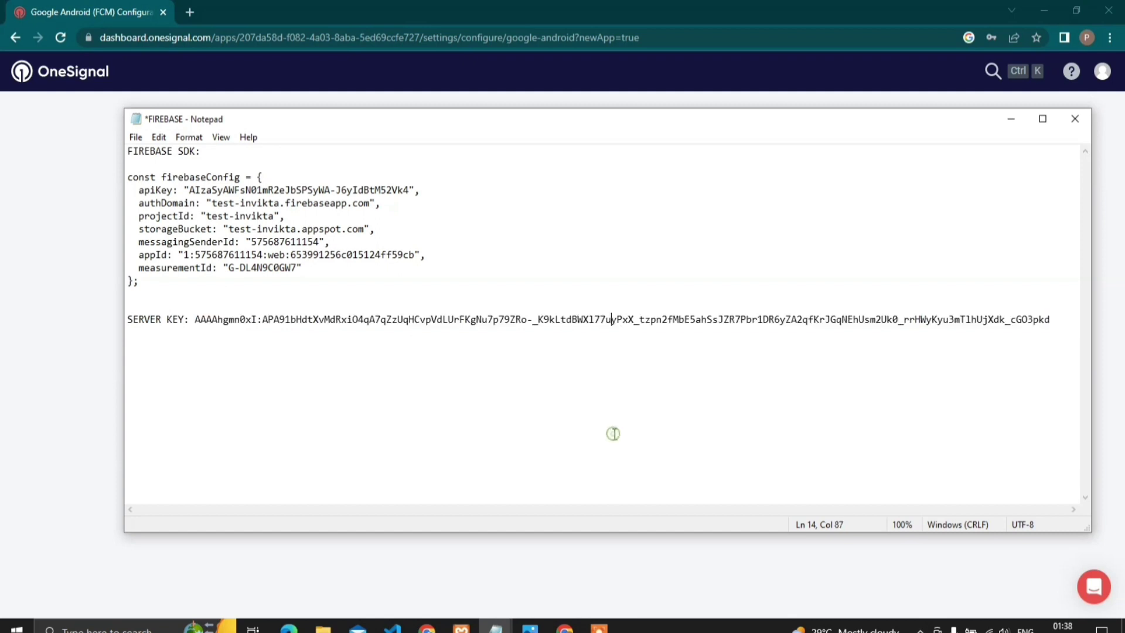
{"action": "key", "text": "ctrl+z"}
{"action": "key", "text": "ctrl+z"}
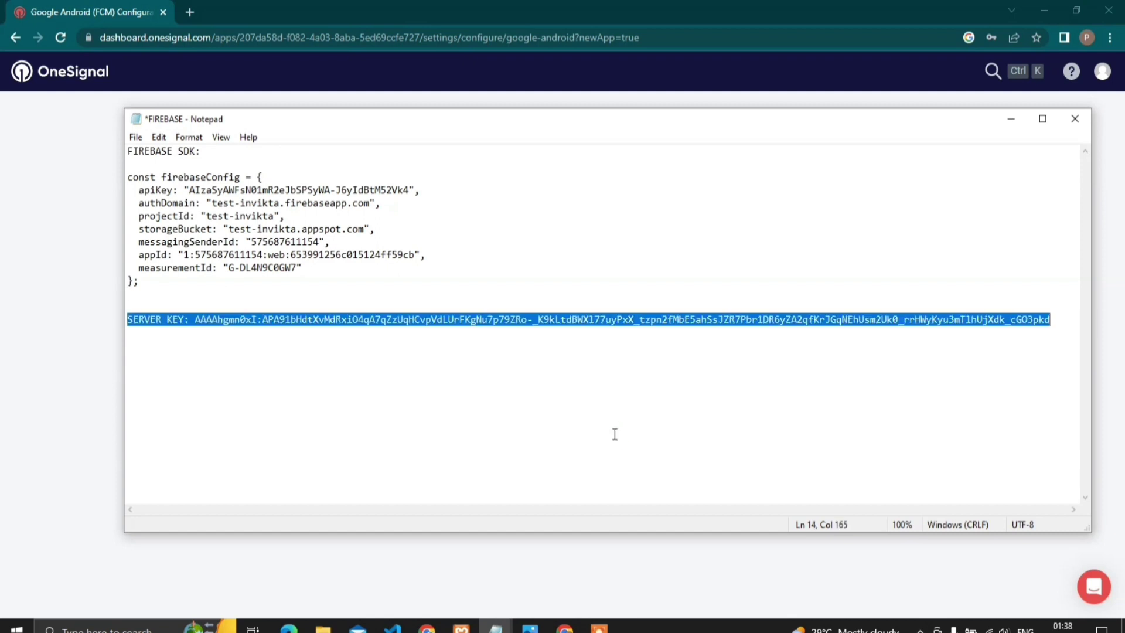
{"action": "key", "text": "ctrl+z"}
{"action": "key", "text": "ctrl+z"}
{"action": "left_click", "coordinate": [470, 411]}
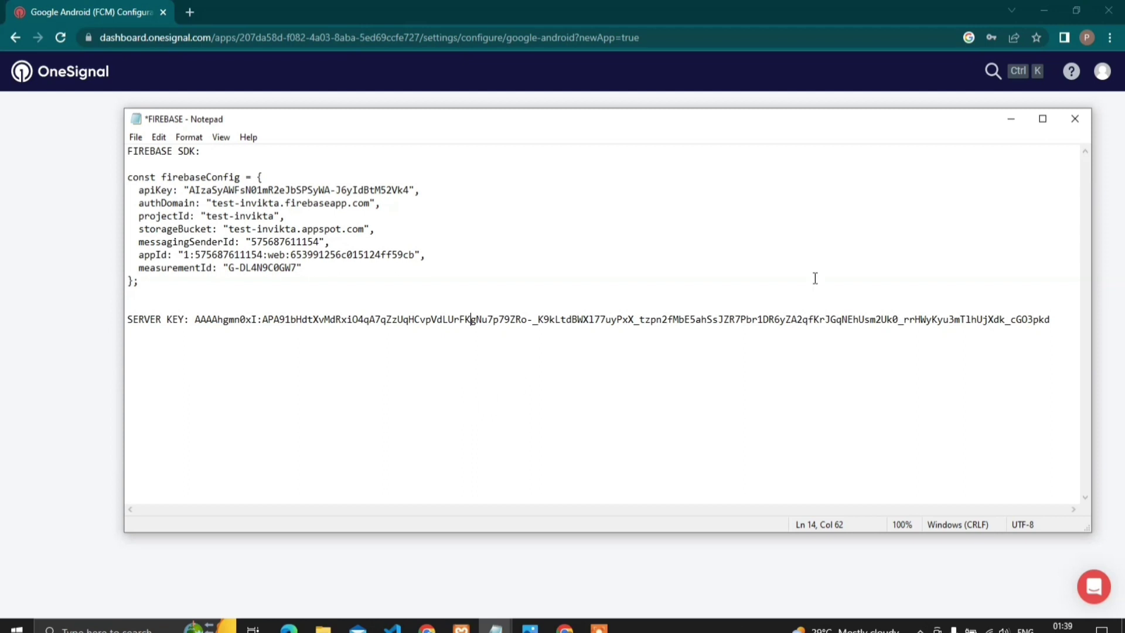
{"action": "left_click", "coordinate": [1012, 123]}
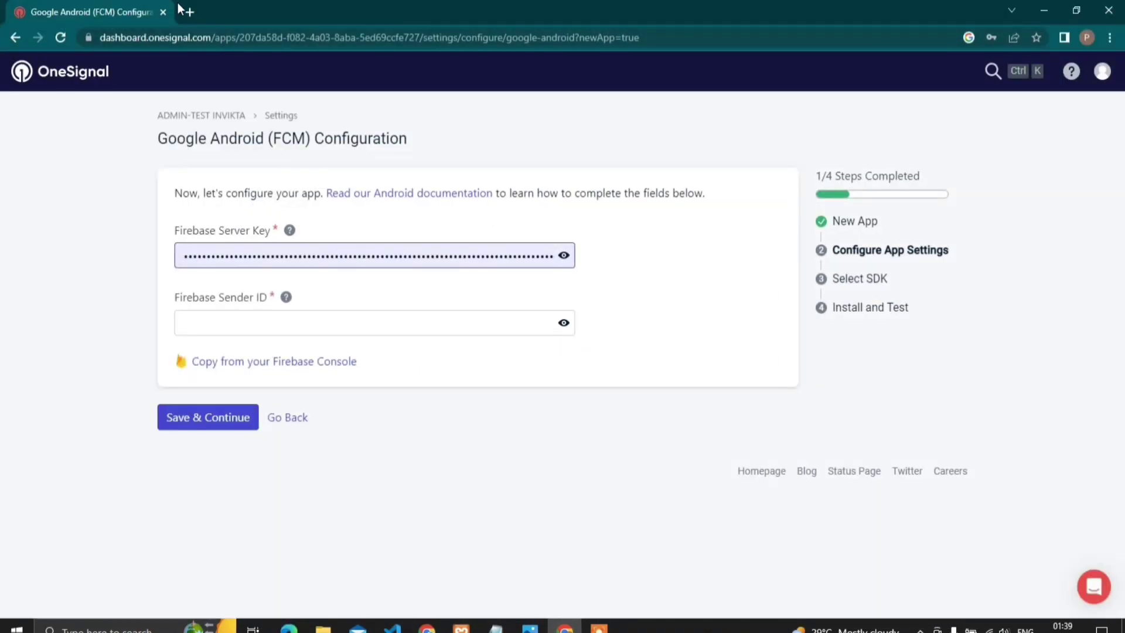
Step: Search for Firebase in a new tab and open the Firebase console
{"action": "left_click", "coordinate": [185, 11]}
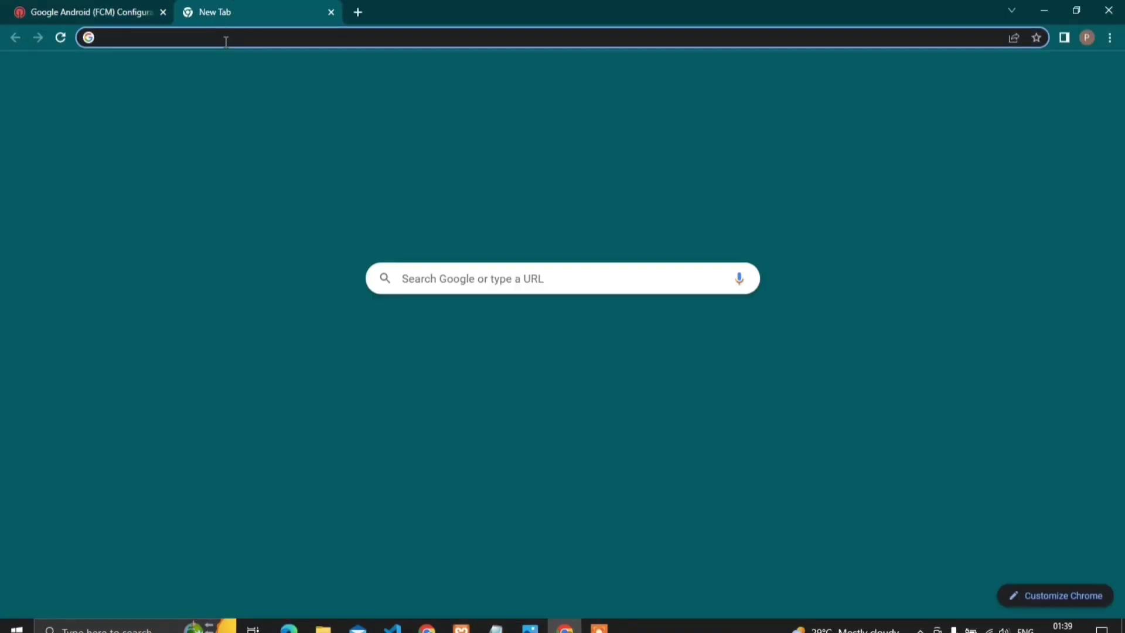
{"action": "type", "text": "FIREBASE"}
{"action": "key", "text": "Return"}
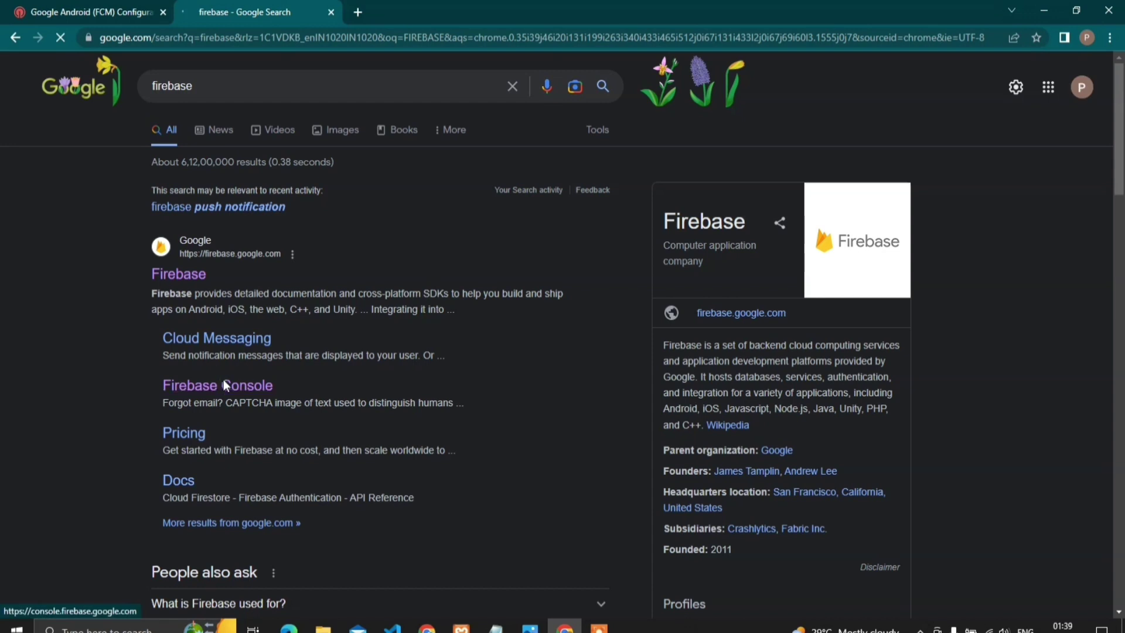
{"action": "left_click", "coordinate": [225, 385]}
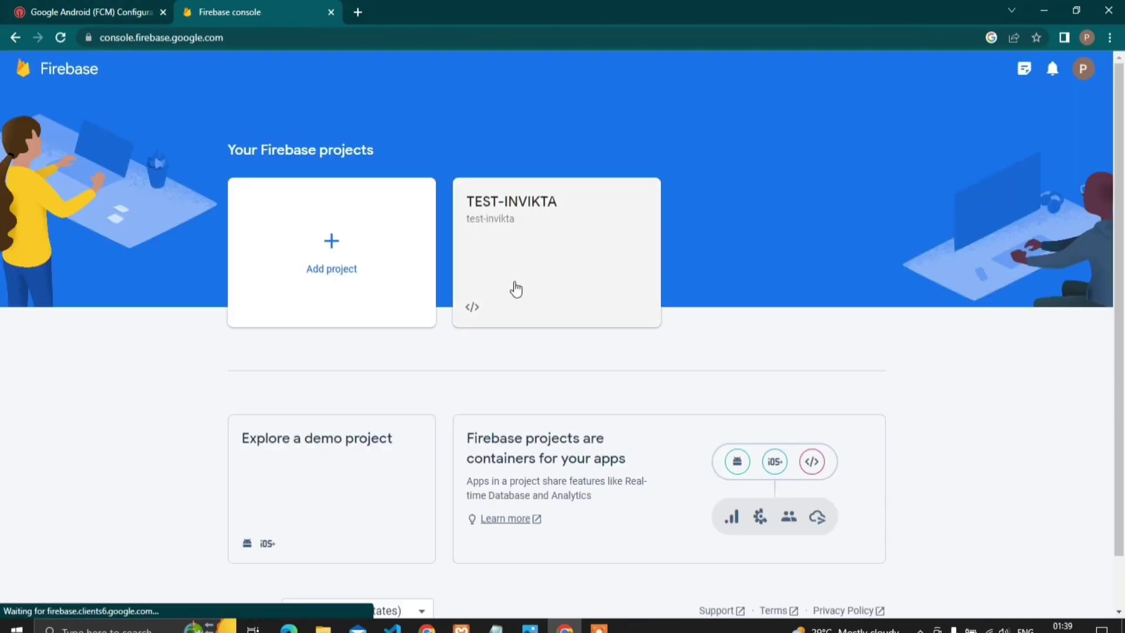
Step: Copy the legacy Sender ID from TEST-INVIKTA's Cloud Messaging project settings
{"action": "left_click", "coordinate": [517, 269]}
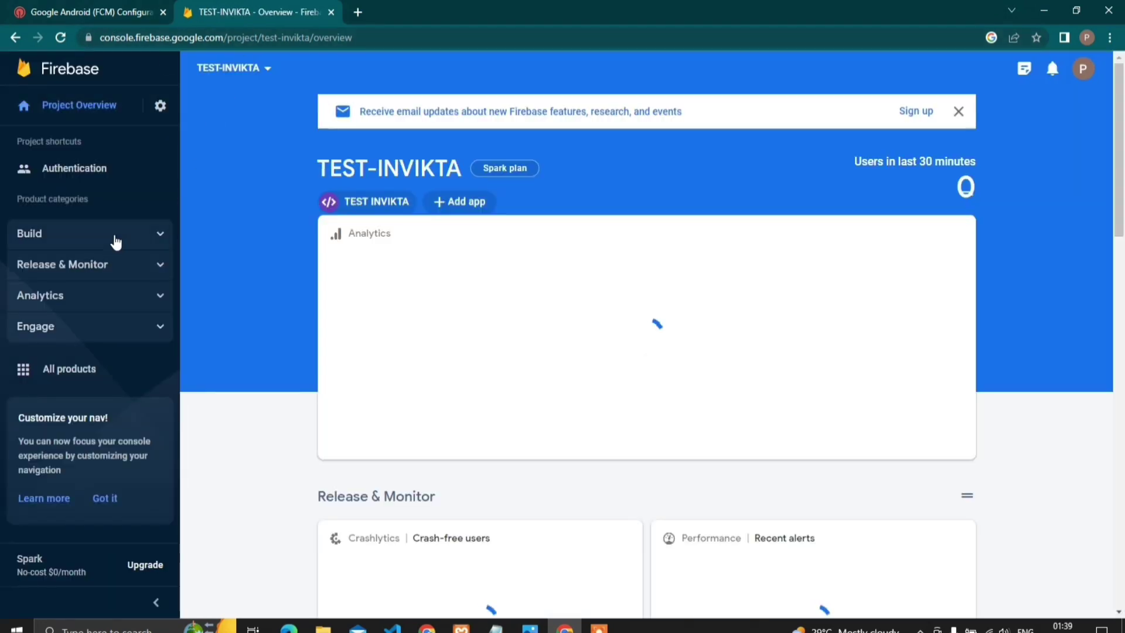
{"action": "left_click", "coordinate": [89, 168]}
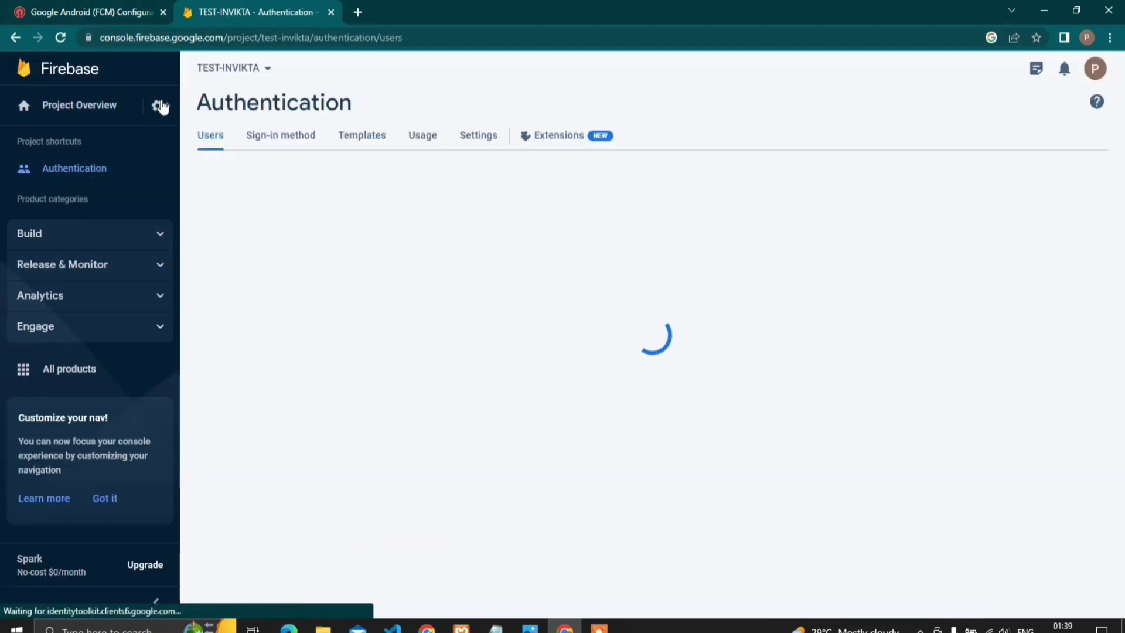
{"action": "left_click", "coordinate": [160, 106]}
{"action": "left_click", "coordinate": [195, 111]}
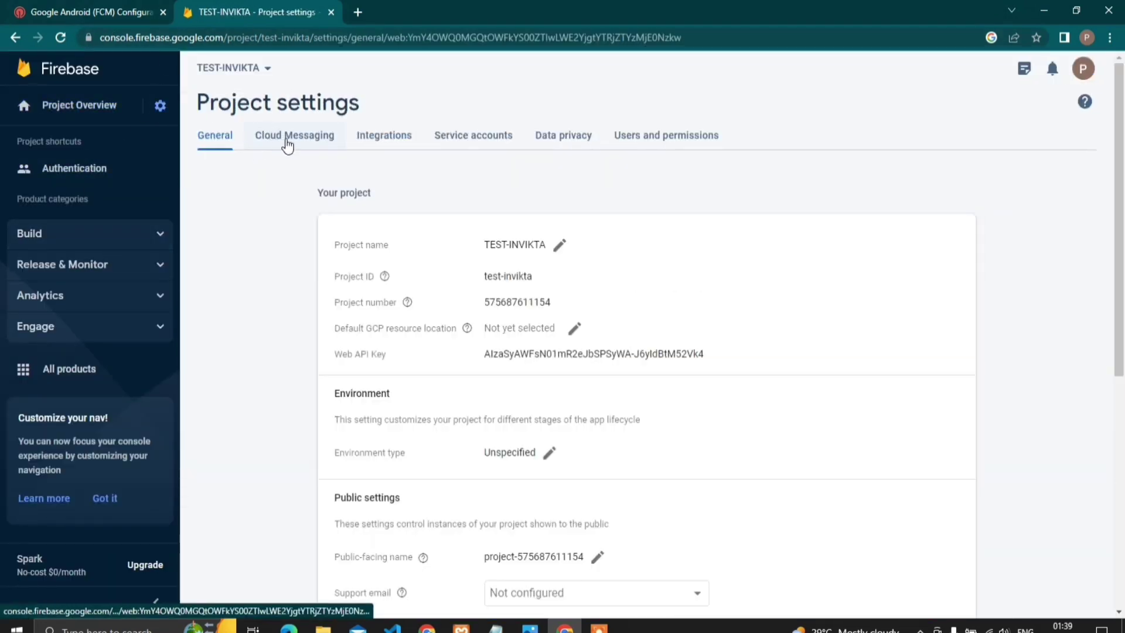
{"action": "left_click", "coordinate": [285, 143]}
{"action": "left_click_drag", "start_coordinate": [410, 529], "coordinate": [346, 530]}
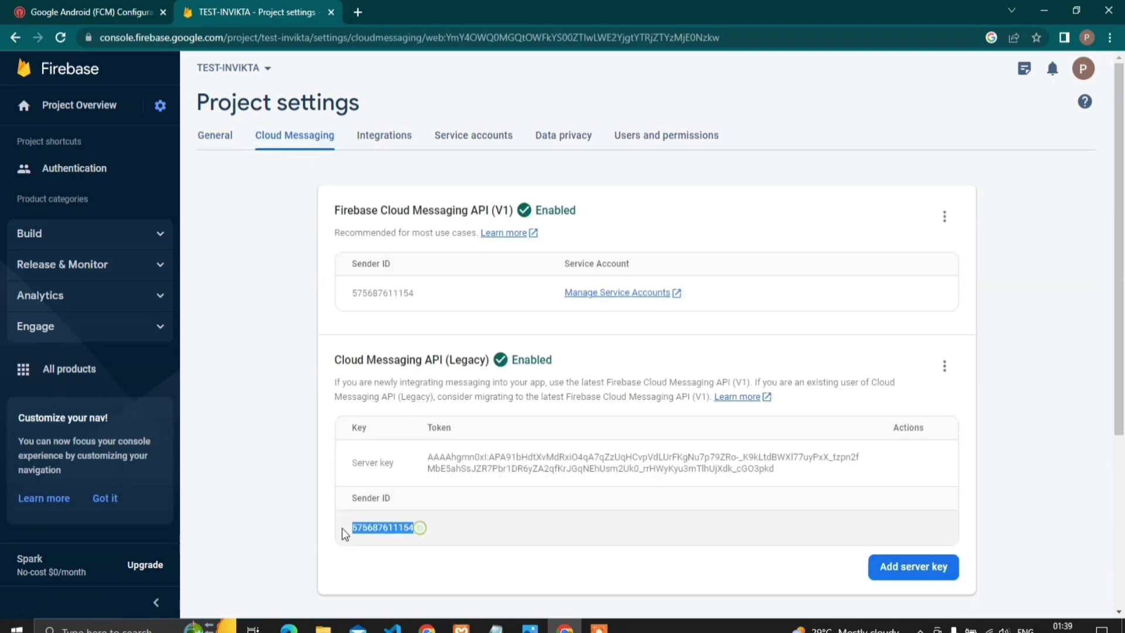
{"action": "right_click", "coordinate": [352, 529]}
{"action": "left_click", "coordinate": [420, 424]}
Step: Replace the Firebase Server Key field with the key freshly copied from Firebase
{"action": "left_click", "coordinate": [40, 4]}
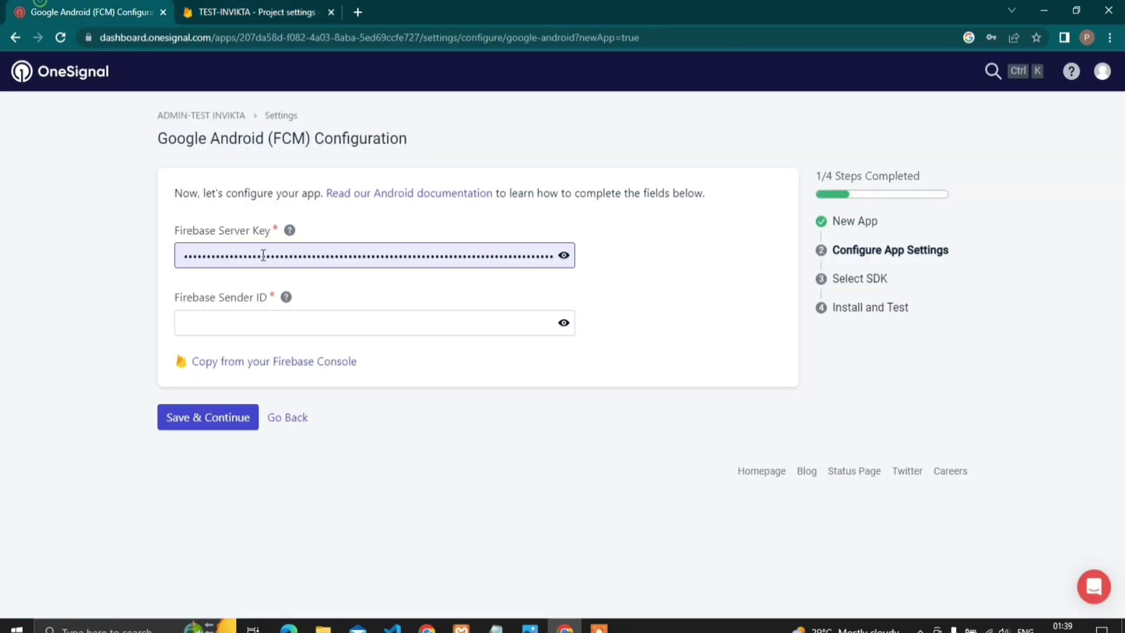
{"action": "left_click", "coordinate": [303, 326]}
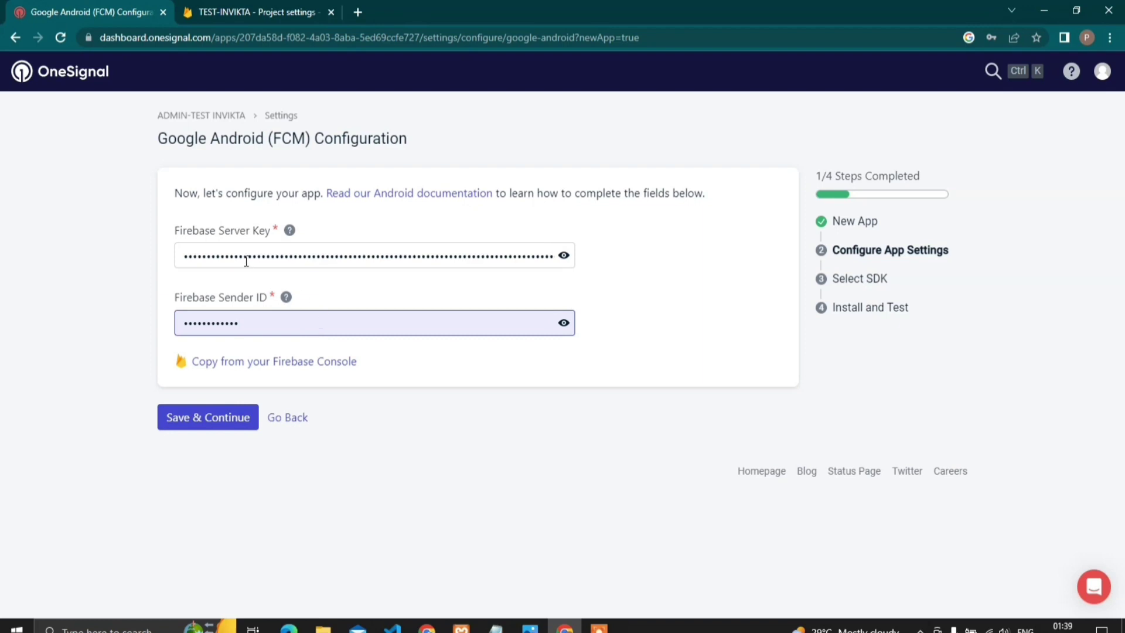
{"action": "left_click", "coordinate": [226, 255]}
{"action": "key", "text": "ctrl+a"}
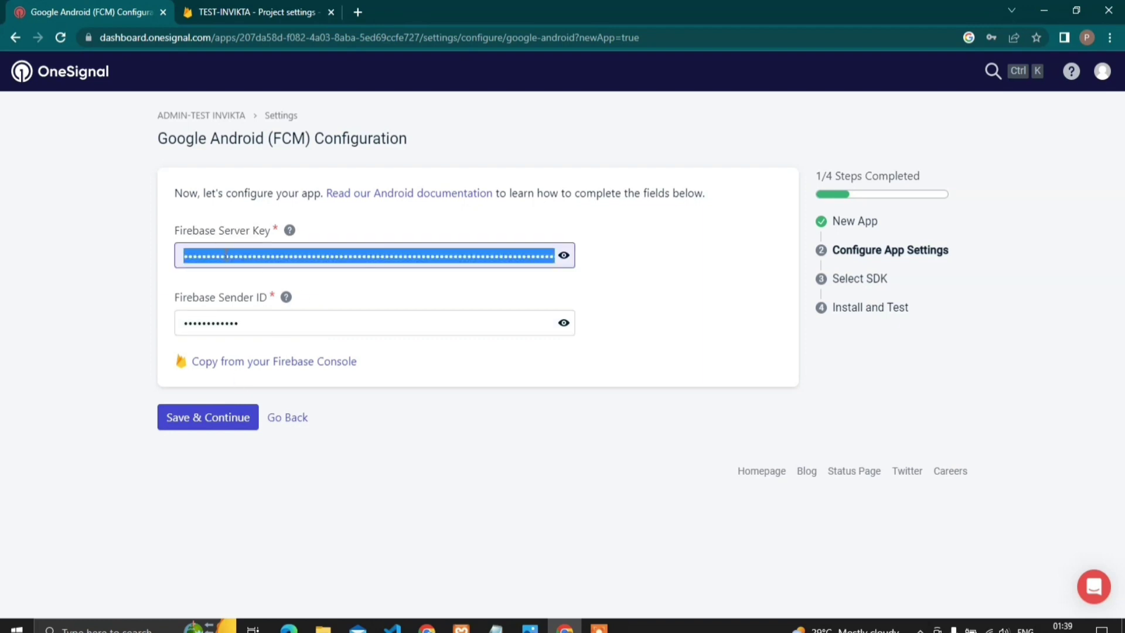
{"action": "key", "text": "BackSpace"}
{"action": "left_click", "coordinate": [277, 1]}
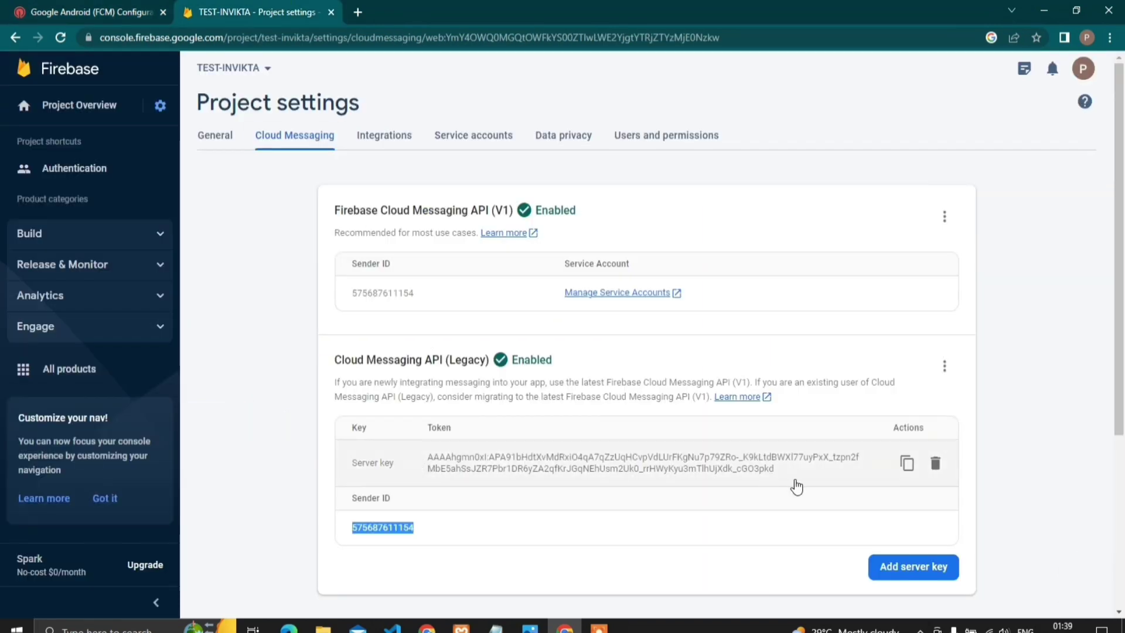
{"action": "left_click", "coordinate": [906, 464]}
{"action": "left_click", "coordinate": [32, 2]}
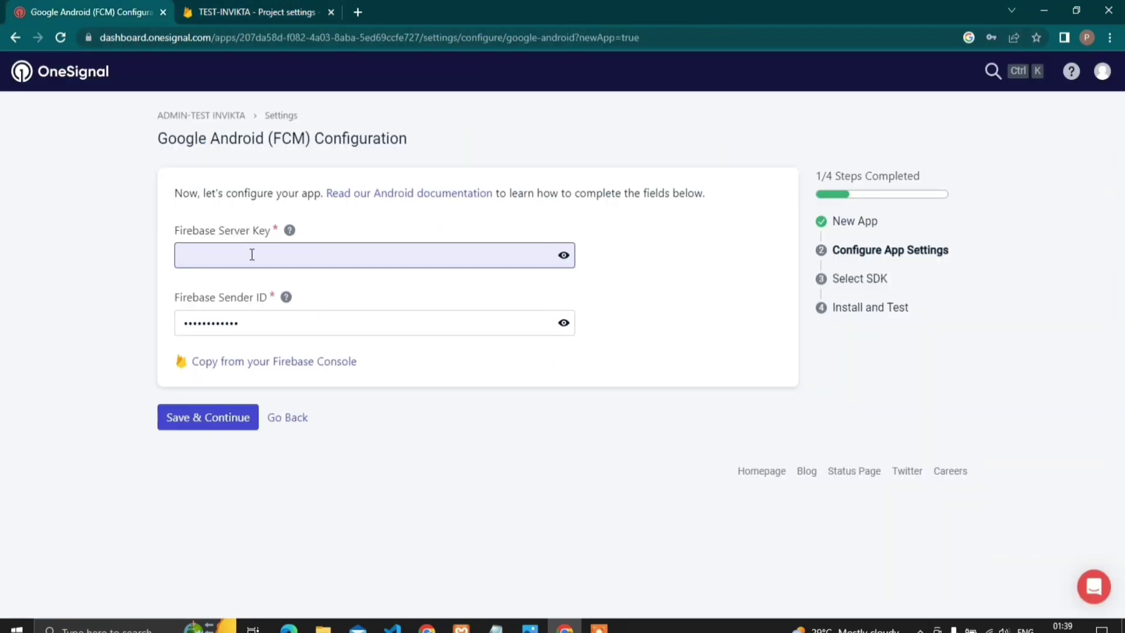
{"action": "key", "text": "ctrl+v"}
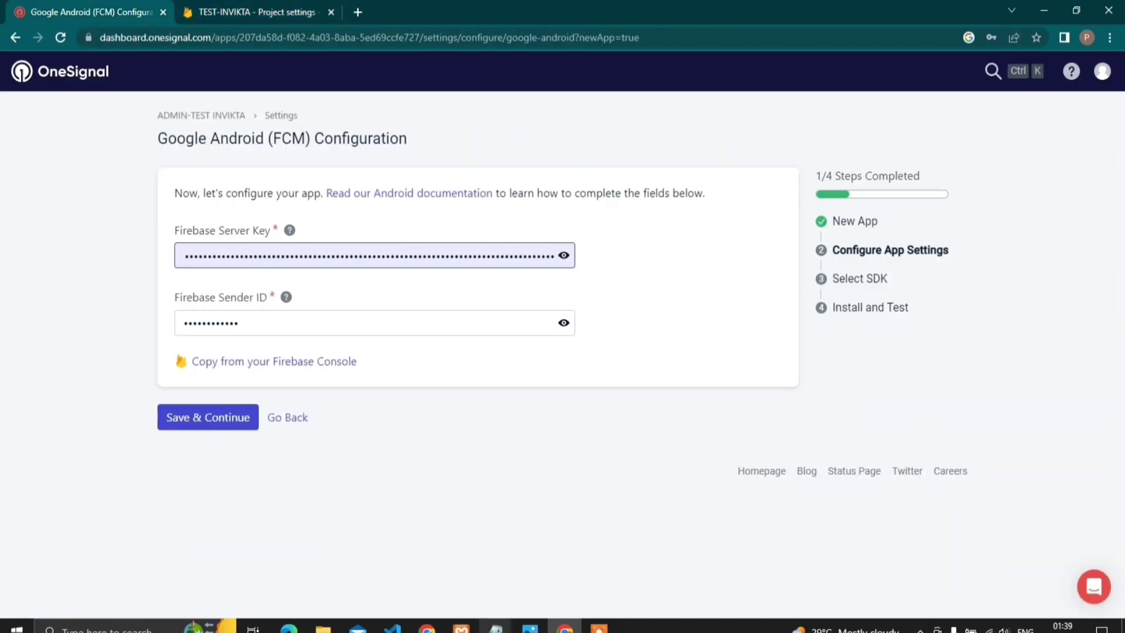
Step: Add a blank line below the server key in the FIREBASE notes and close them
{"action": "mouse_move", "coordinate": [494, 626]}
{"action": "left_click", "coordinate": [414, 596]}
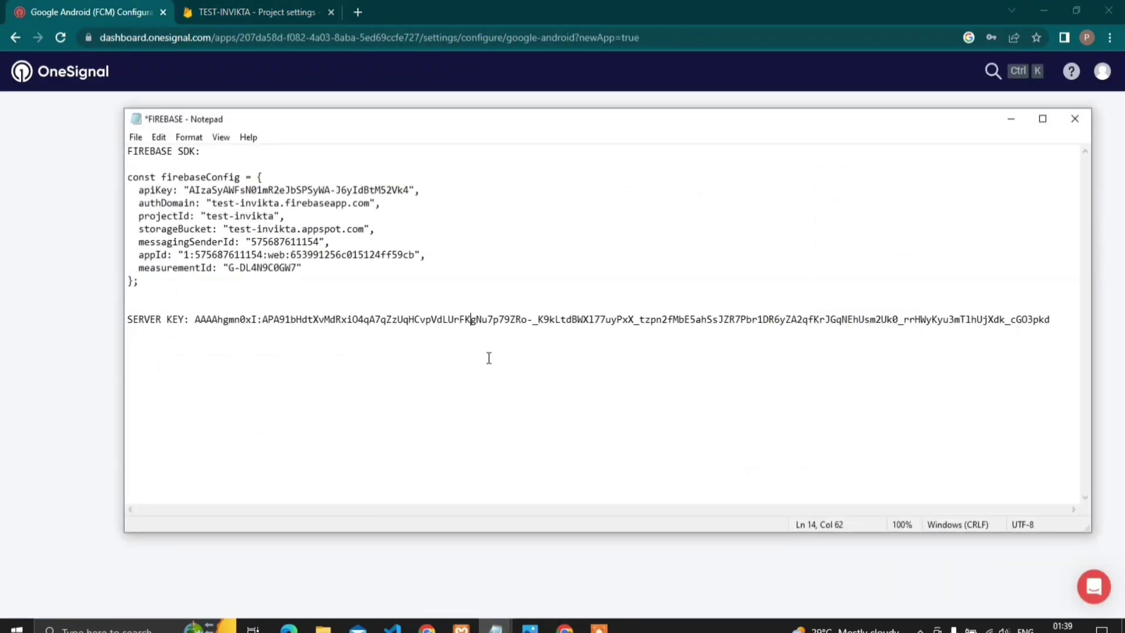
{"action": "key", "text": "Return"}
{"action": "left_click", "coordinate": [1084, 127]}
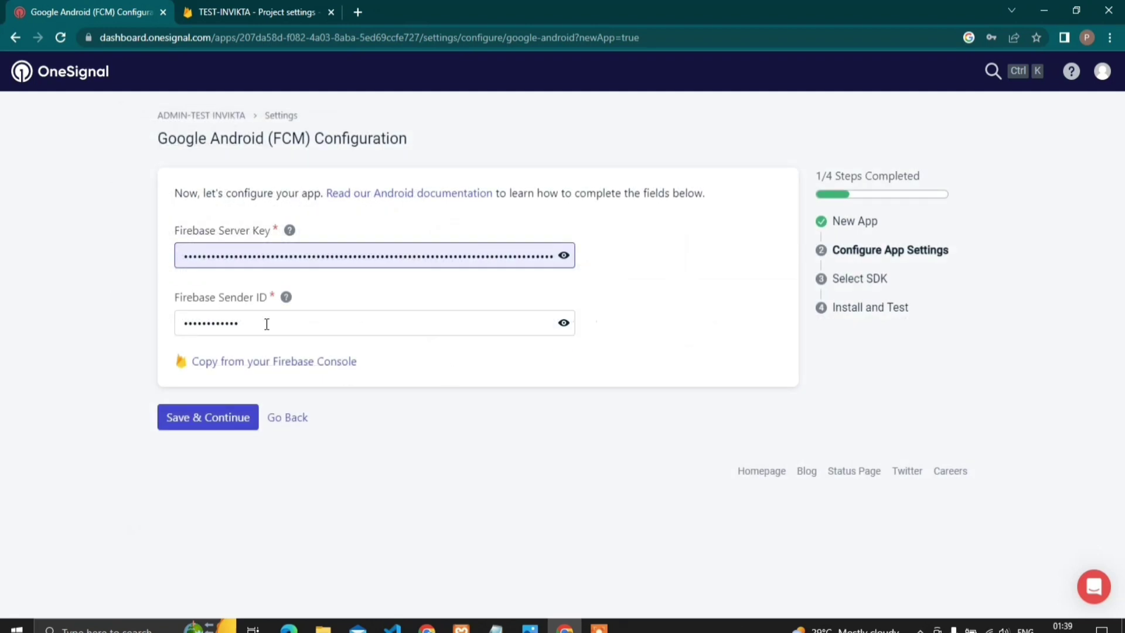
Step: Save the FCM settings, continue with the Native Android SDK, and finish setup
{"action": "left_click", "coordinate": [206, 420]}
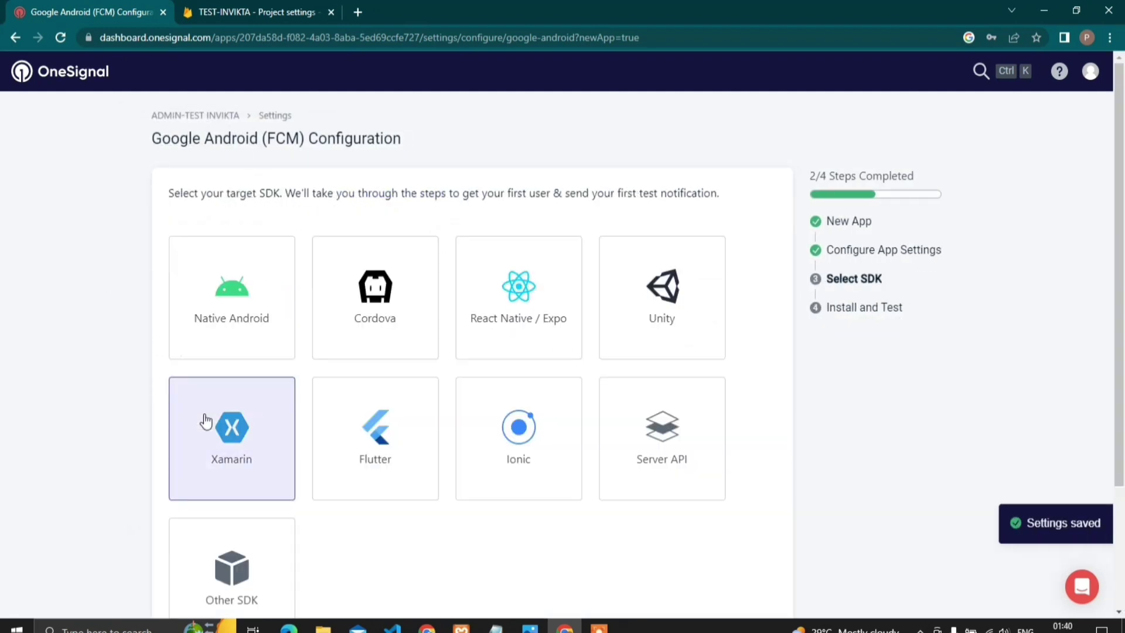
{"action": "scroll", "coordinate": [250, 304], "scroll_direction": "down", "scroll_amount": 3}
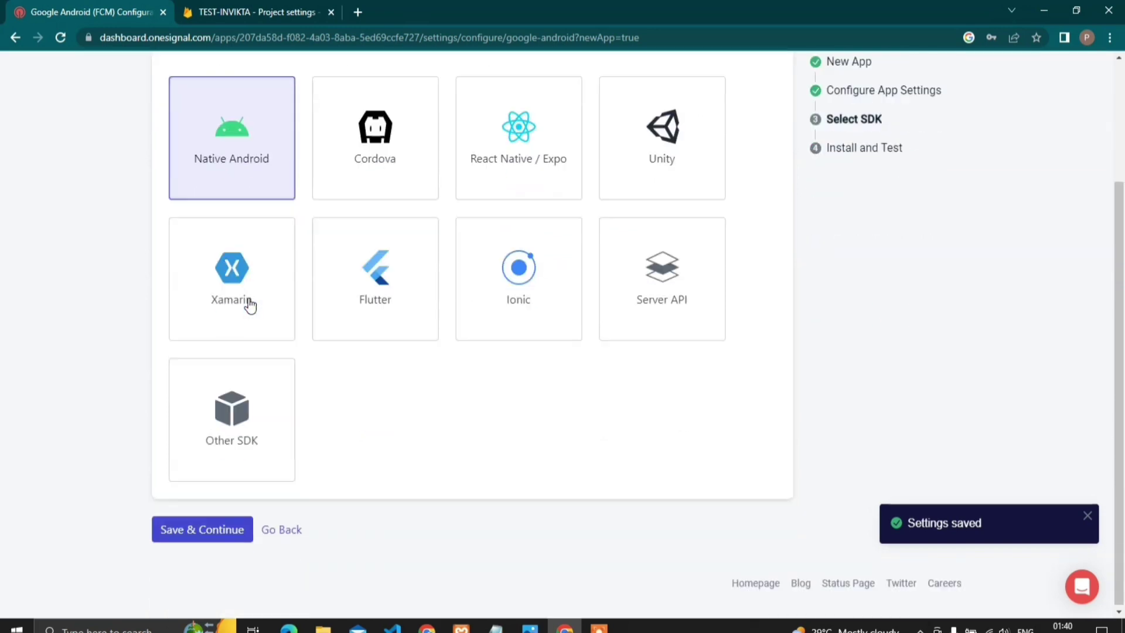
{"action": "left_click", "coordinate": [223, 539]}
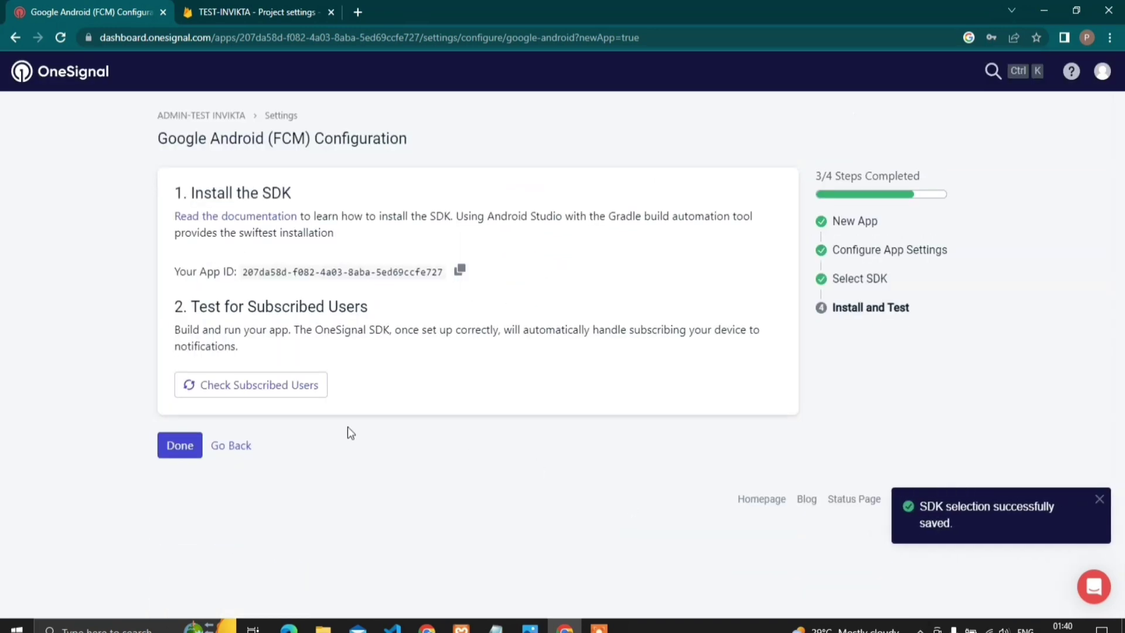
{"action": "left_click", "coordinate": [177, 448]}
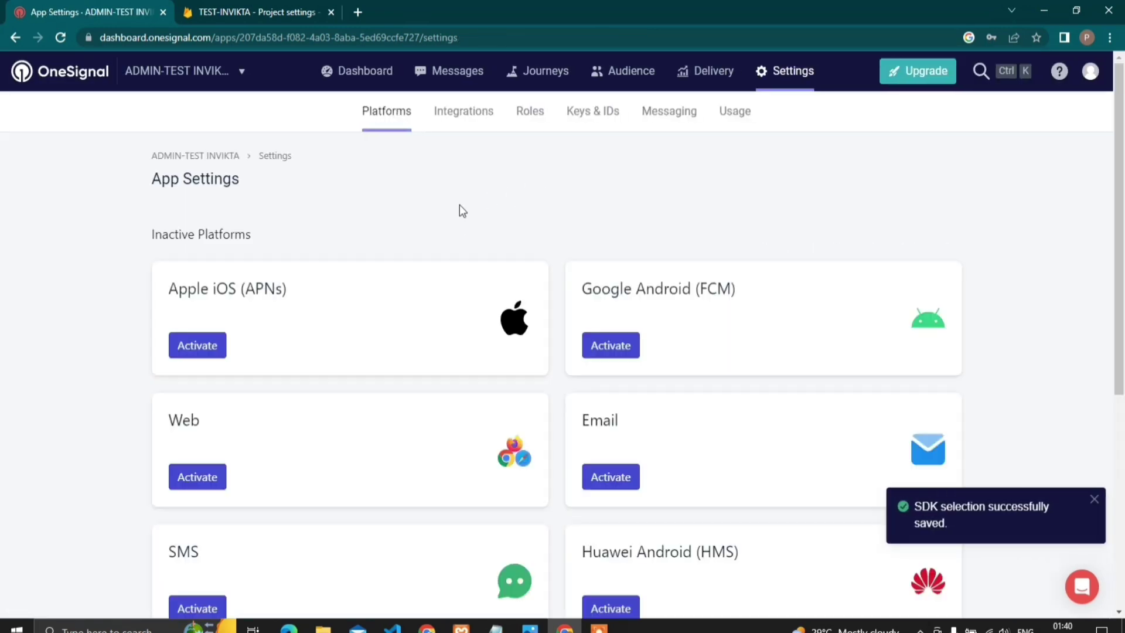
Step: Paste the admin app's App ID from Keys & IDs under ADMIN APP in the notes
{"action": "left_click", "coordinate": [584, 124]}
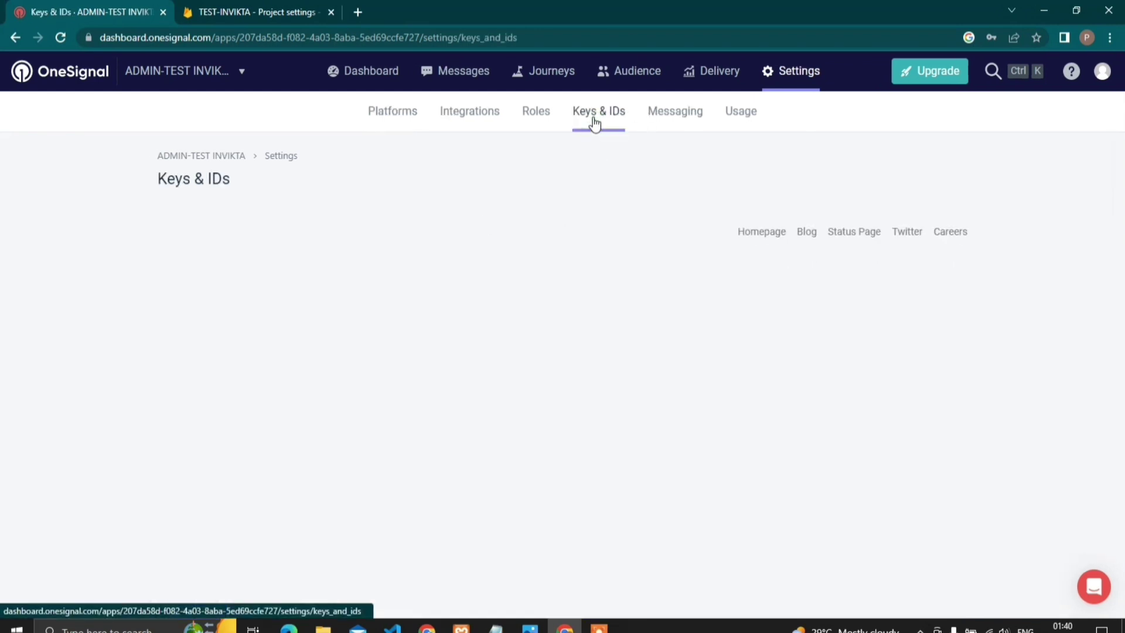
{"action": "left_click", "coordinate": [390, 289]}
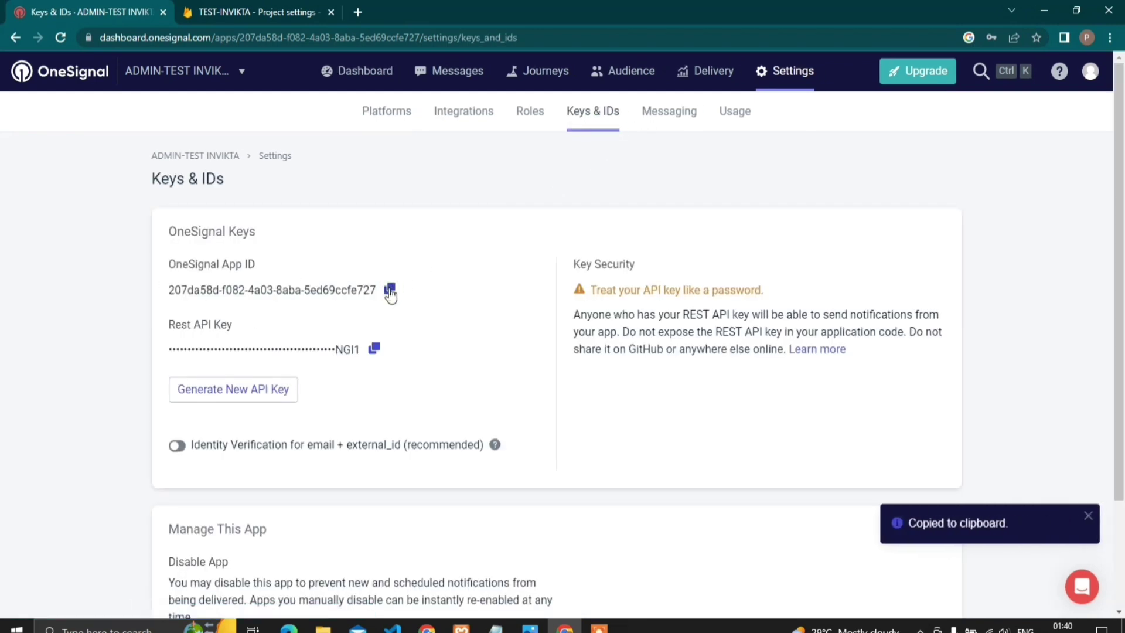
{"action": "left_click", "coordinate": [390, 289]}
{"action": "left_click", "coordinate": [496, 626]}
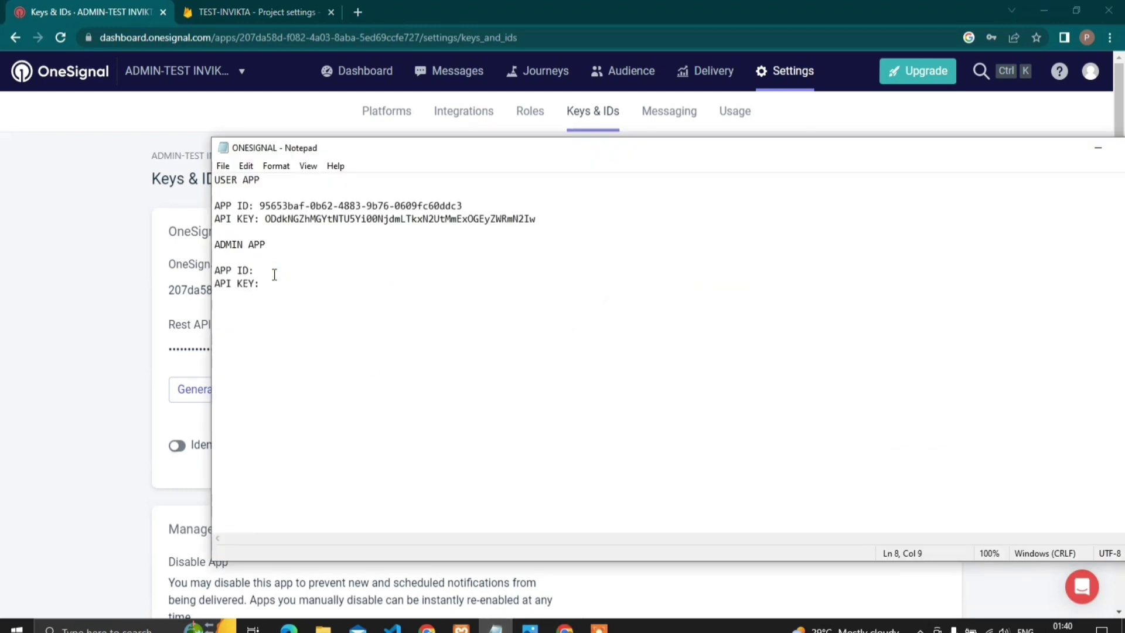
{"action": "key", "text": "ctrl+v"}
{"action": "left_click", "coordinate": [1098, 147]}
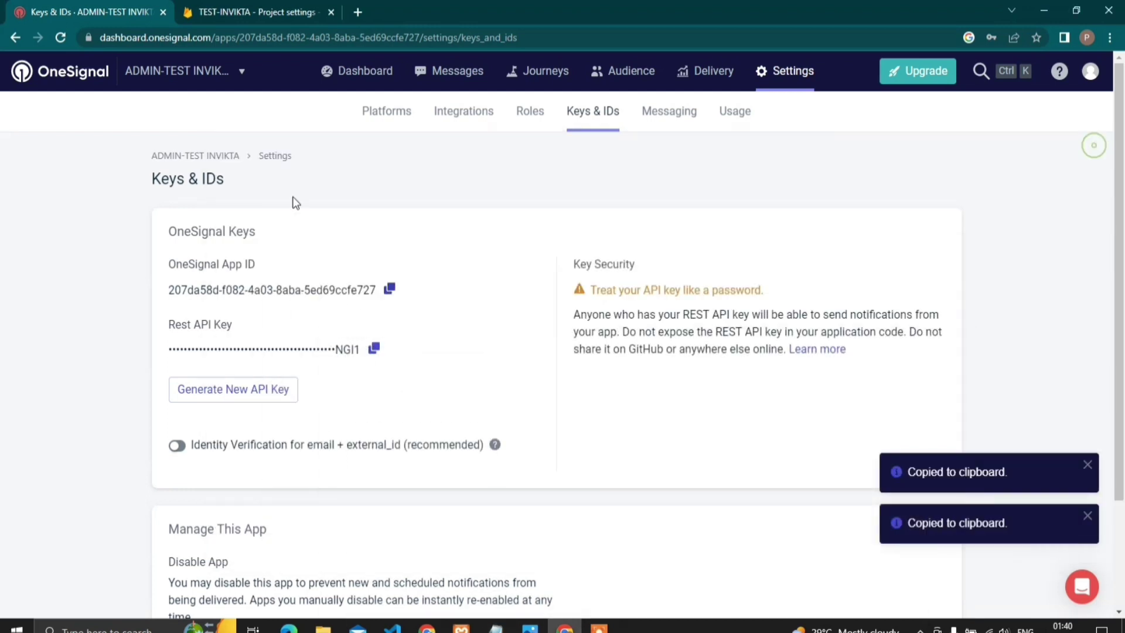
Step: Paste the admin REST API key on the API KEY line, save, and close the notes
{"action": "left_click", "coordinate": [369, 352]}
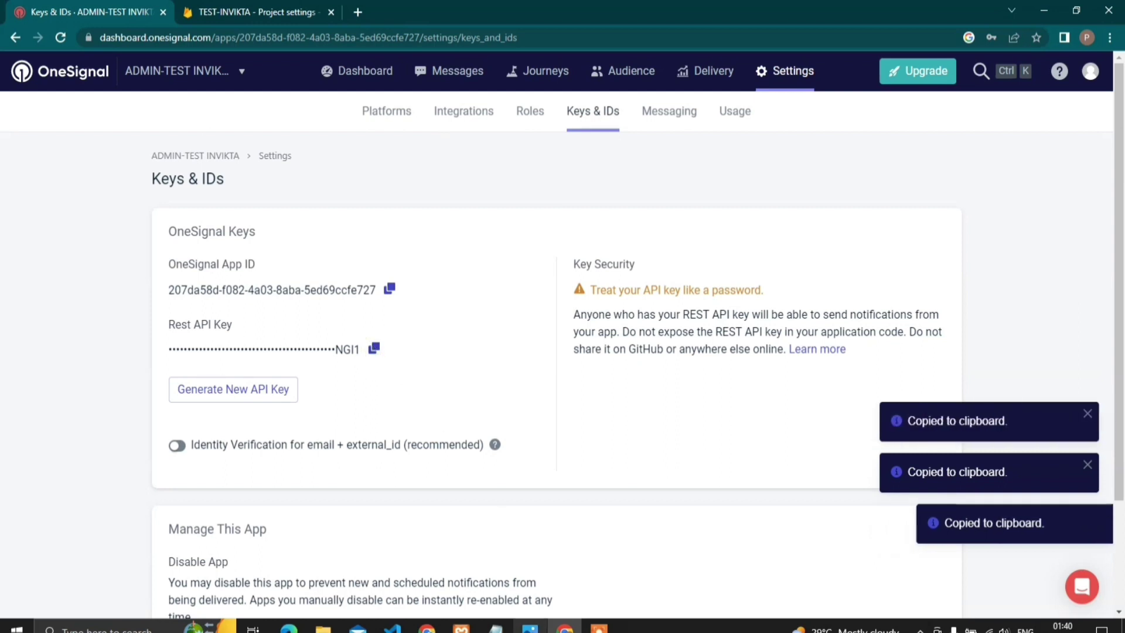
{"action": "left_click", "coordinate": [495, 625]}
{"action": "left_click", "coordinate": [309, 284]}
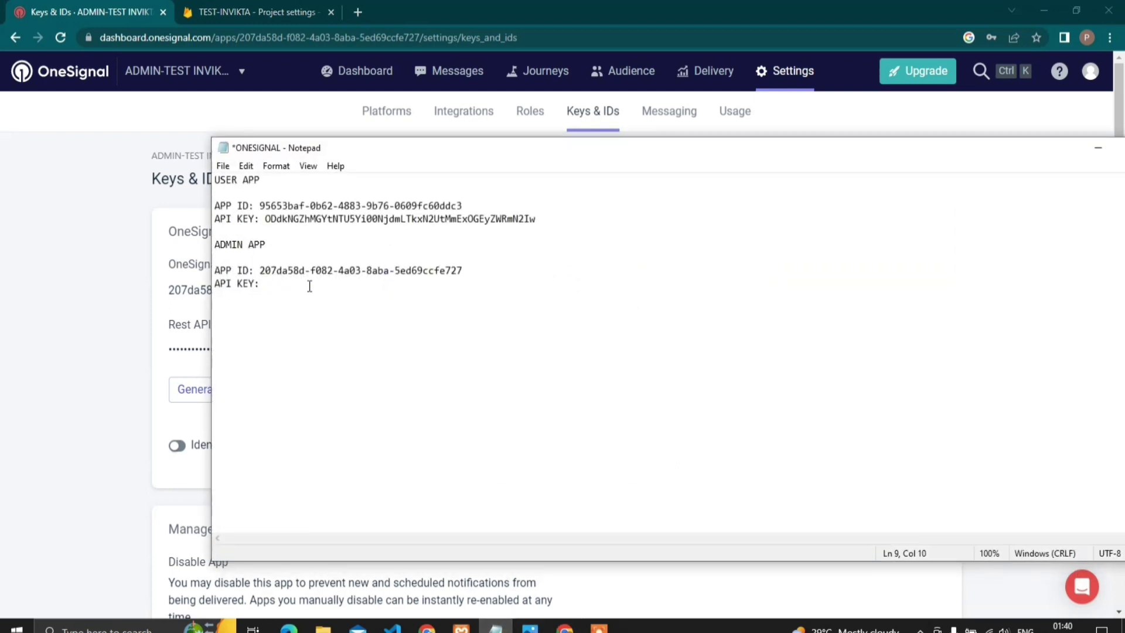
{"action": "key", "text": "ctrl+v"}
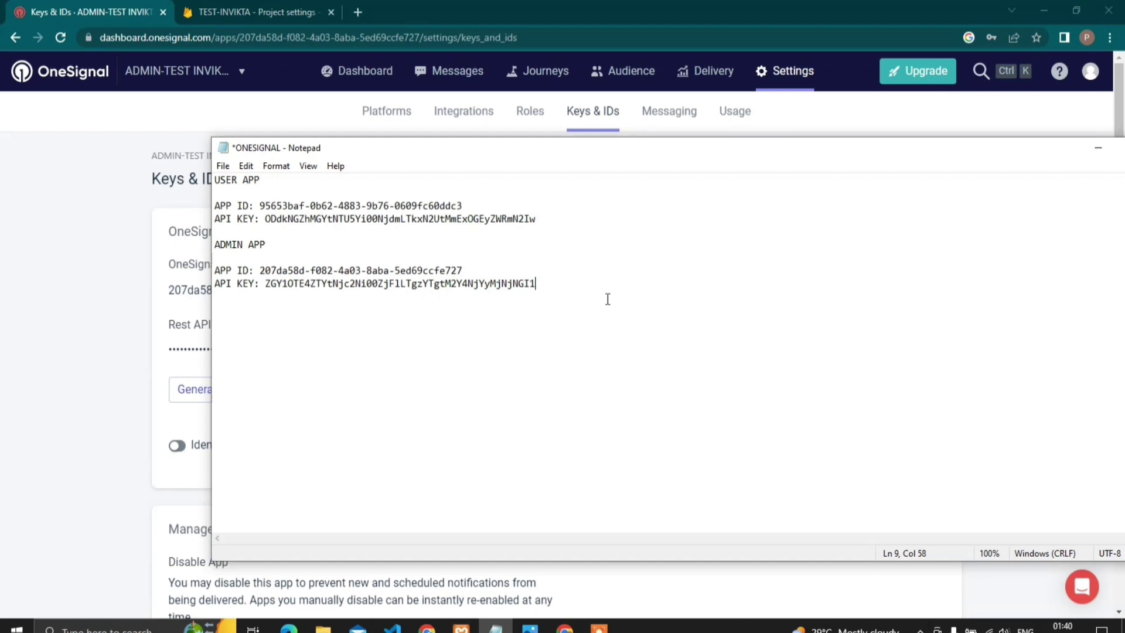
{"action": "key", "text": "ctrl+s"}
{"action": "left_click_drag", "start_coordinate": [709, 153], "coordinate": [502, 151]}
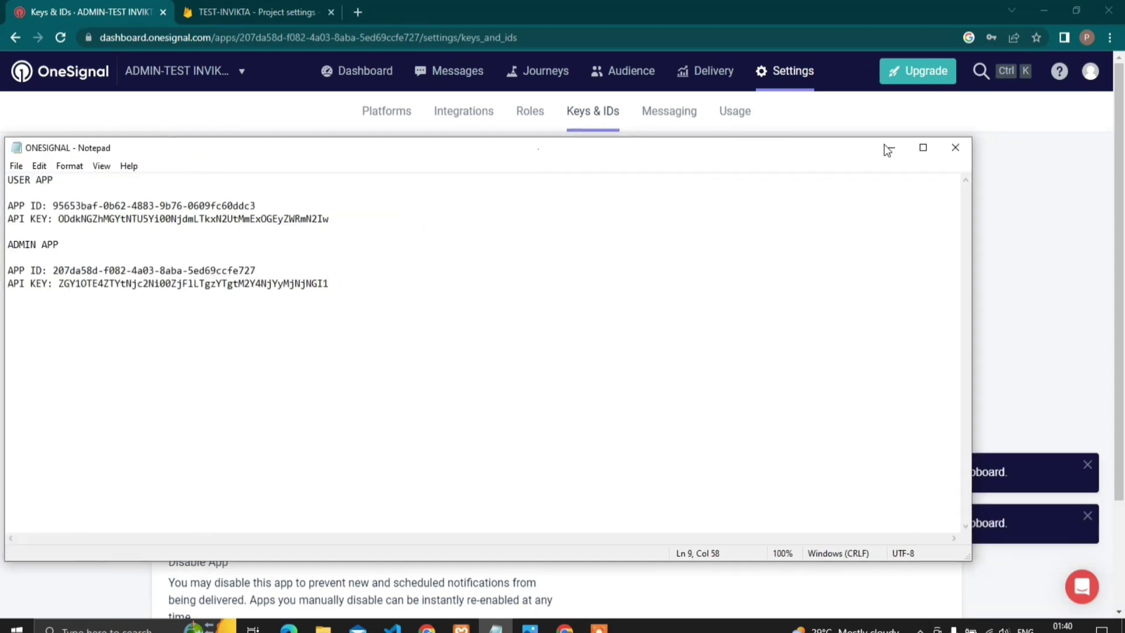
{"action": "left_click", "coordinate": [956, 149]}
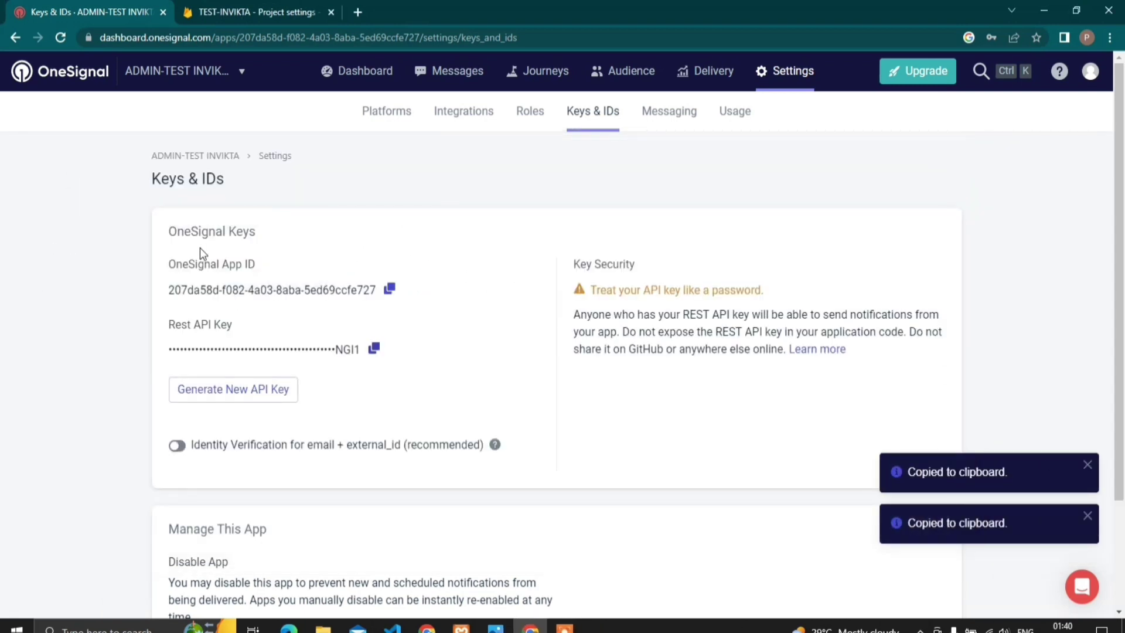
Step: Select ADMIN-TEST INVIKTA, then open Your Apps listing it alongside TEST-INVIKTA
{"action": "left_click", "coordinate": [170, 74]}
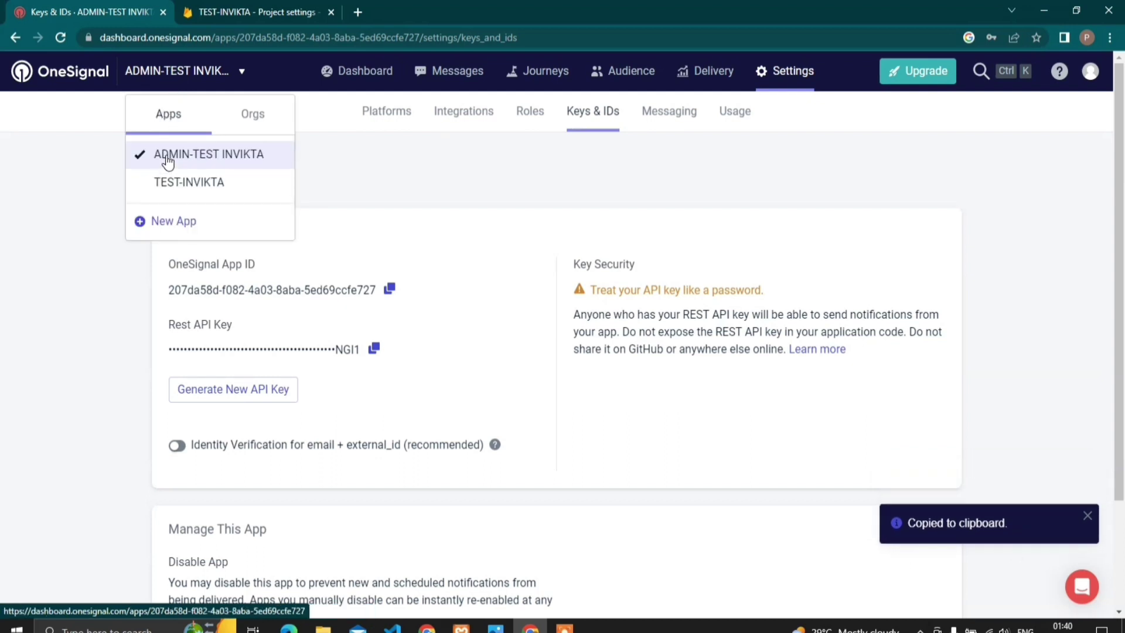
{"action": "left_click", "coordinate": [167, 153]}
{"action": "left_click", "coordinate": [86, 84]}
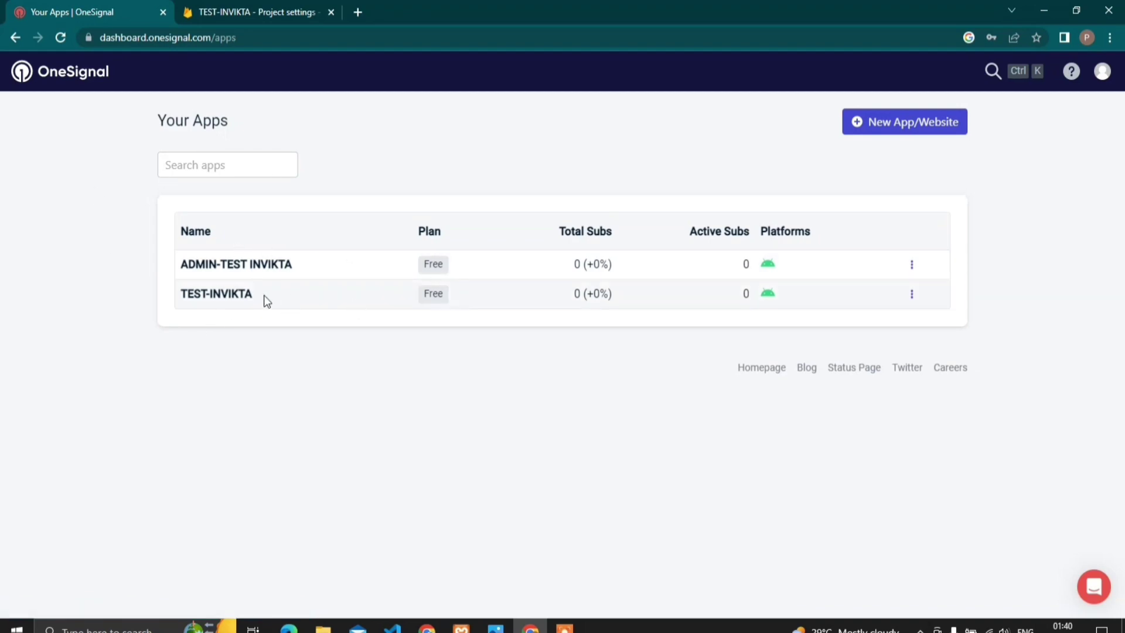
Step: Bring up Full Process.png in Photos showing the eleven-step development checklist
{"action": "left_click", "coordinate": [496, 627]}
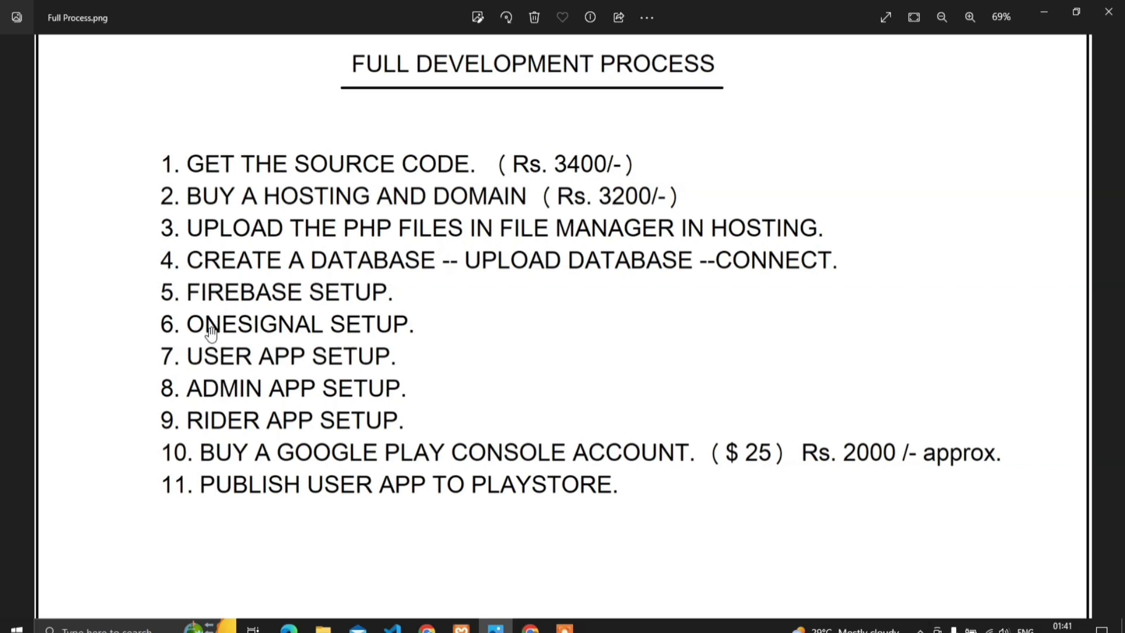
Step: Minimize the Full Process image, close the browser and refresh the desktop
{"action": "left_click", "coordinate": [1037, 15]}
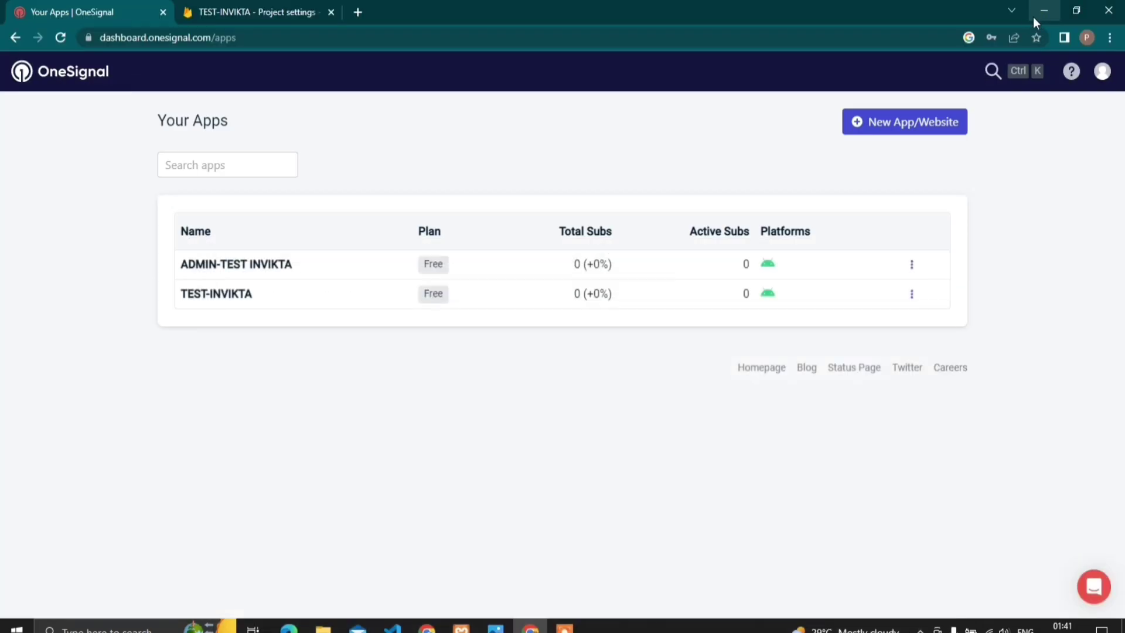
{"action": "left_click", "coordinate": [1109, 10]}
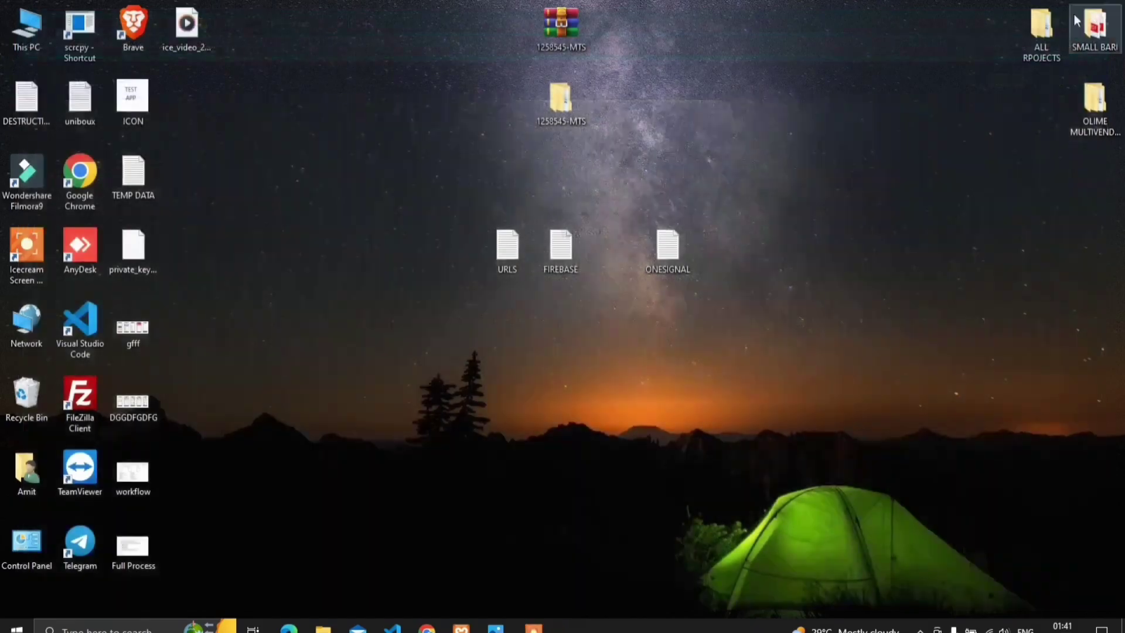
{"action": "right_click", "coordinate": [515, 450]}
{"action": "left_click", "coordinate": [562, 297]}
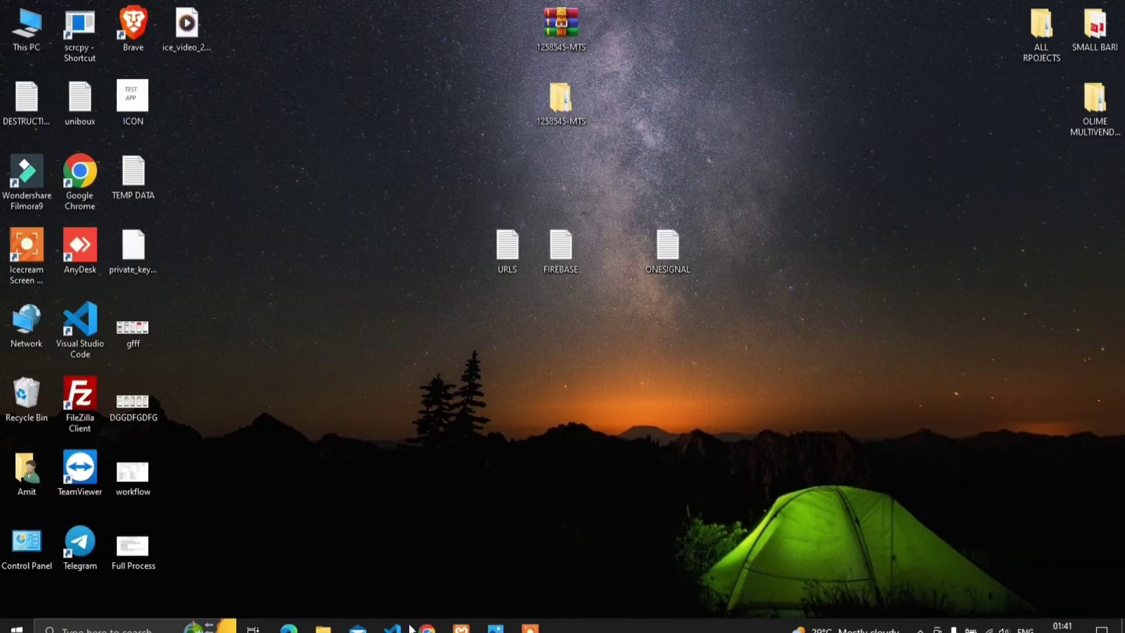
Step: Bring up the Hostinger hosting file manager
{"action": "mouse_move", "coordinate": [427, 627]}
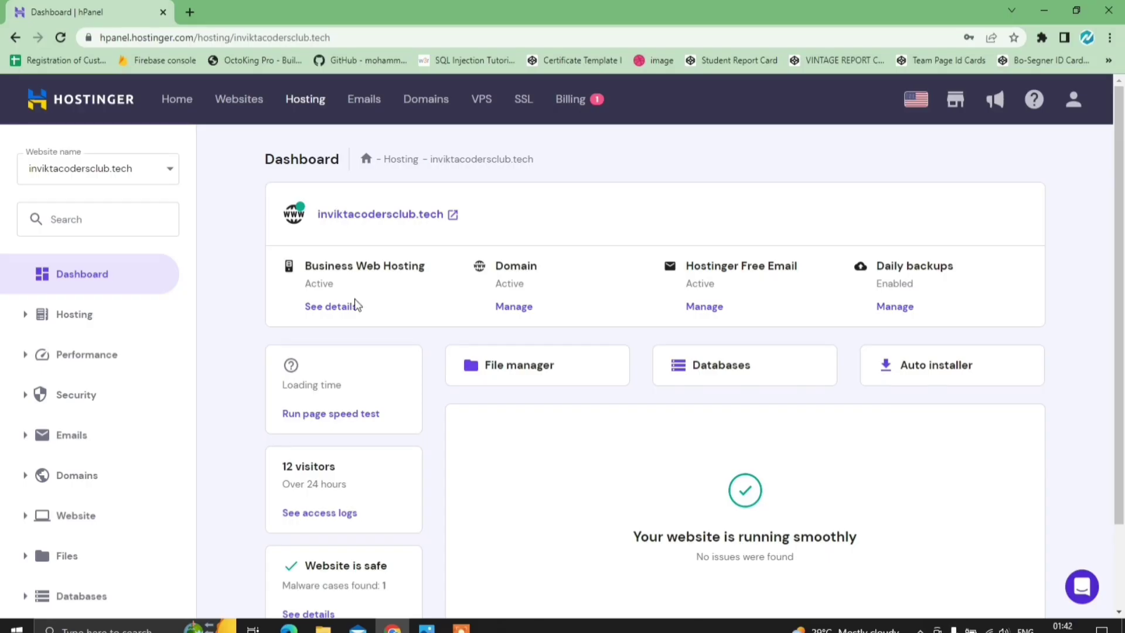
{"action": "scroll", "coordinate": [422, 380], "scroll_direction": "down", "scroll_amount": 2}
{"action": "scroll", "coordinate": [423, 383], "scroll_direction": "up", "scroll_amount": 2}
{"action": "left_click", "coordinate": [529, 377]}
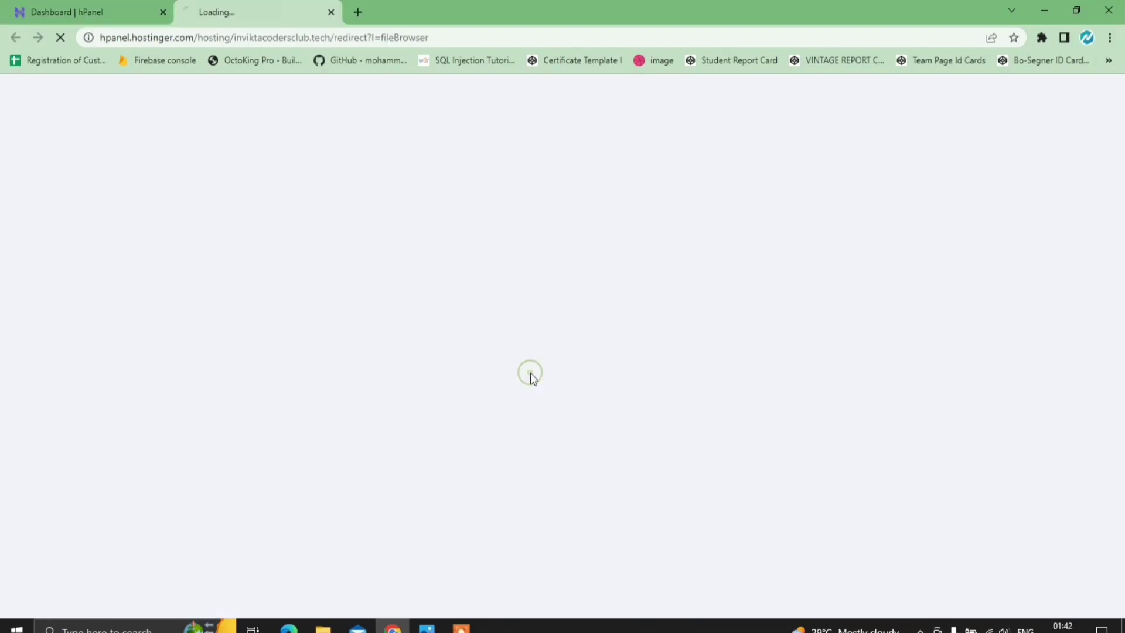
Step: Drag the FIREBASE, ONESIGNAL and URLS text files into one row near the top centre
{"action": "left_click", "coordinate": [1047, 7]}
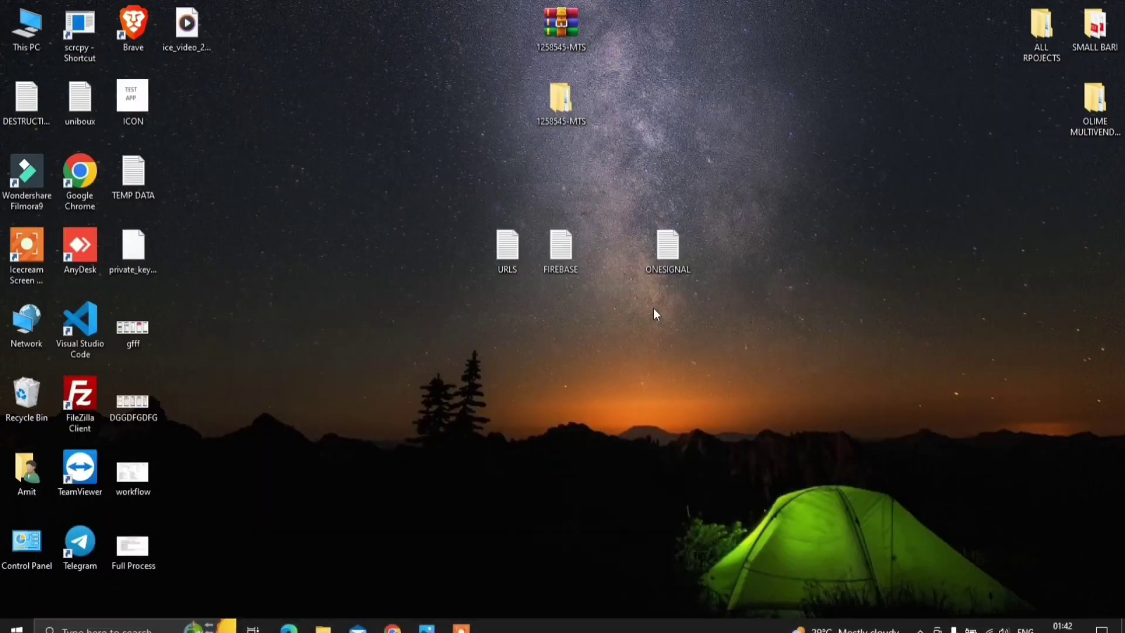
{"action": "left_click_drag", "start_coordinate": [553, 255], "coordinate": [557, 181]}
{"action": "left_click_drag", "start_coordinate": [668, 249], "coordinate": [603, 178]}
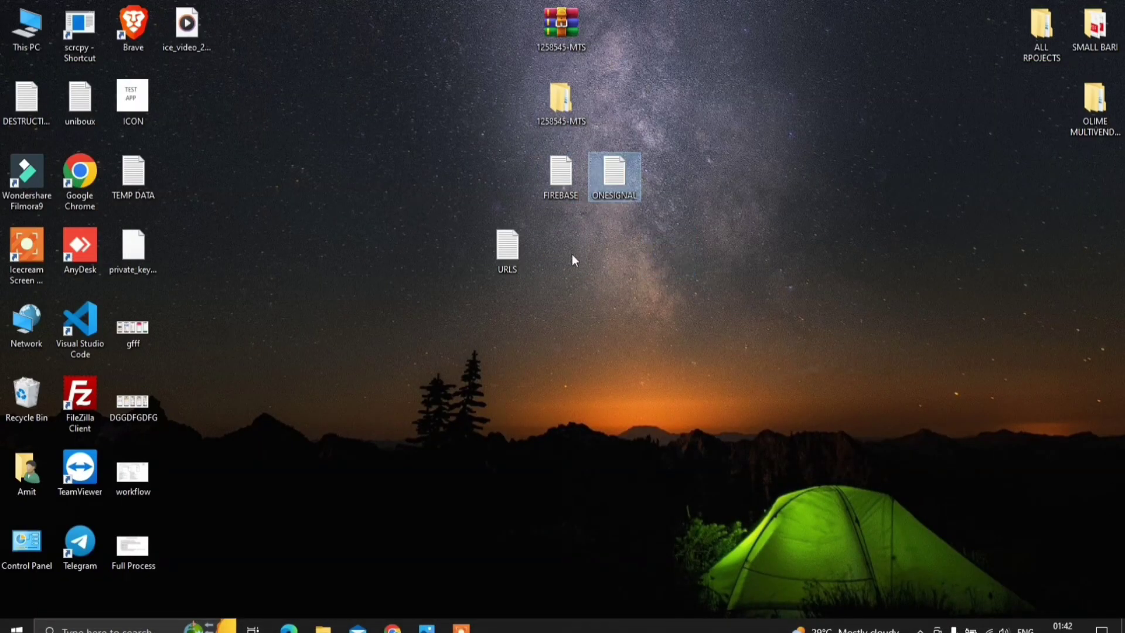
{"action": "left_click", "coordinate": [572, 256]}
{"action": "left_click_drag", "start_coordinate": [501, 257], "coordinate": [496, 182]}
{"action": "left_click", "coordinate": [539, 225]}
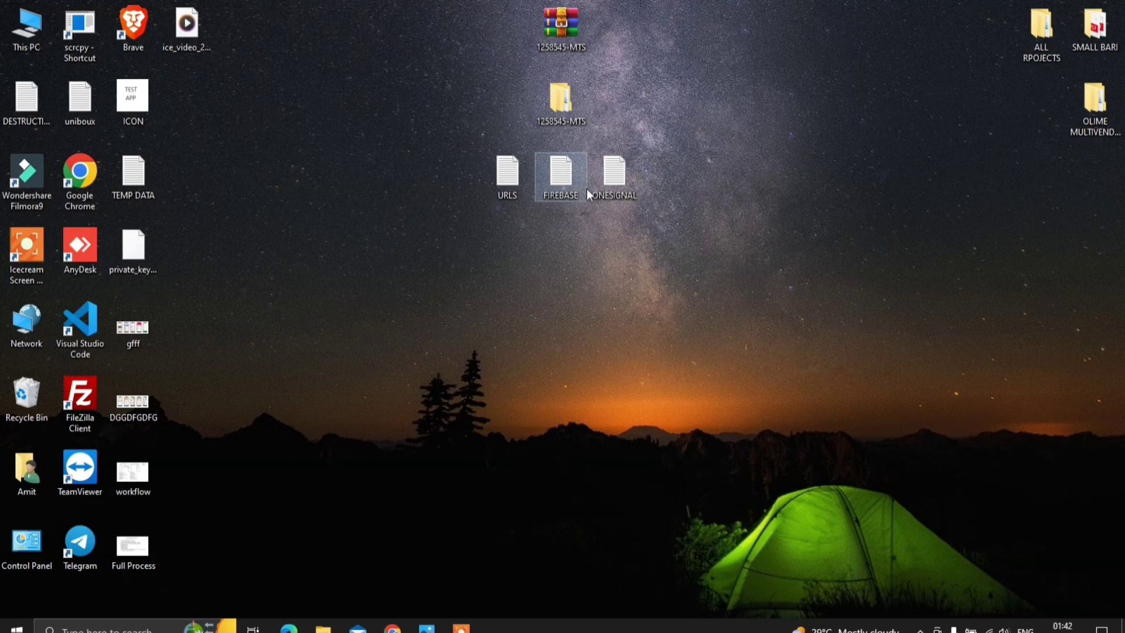
Step: Restore Chrome and open public_html > app in the file manager, scrolling down to otp.php
{"action": "mouse_move", "coordinate": [392, 625]}
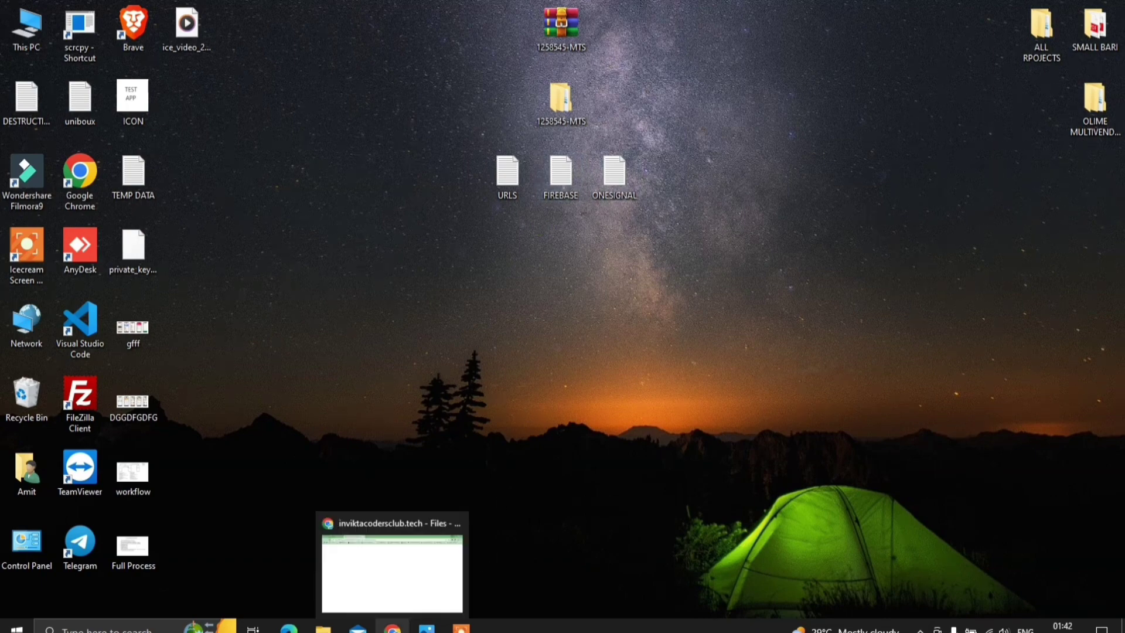
{"action": "left_click", "coordinate": [398, 593]}
{"action": "left_click", "coordinate": [97, 19]}
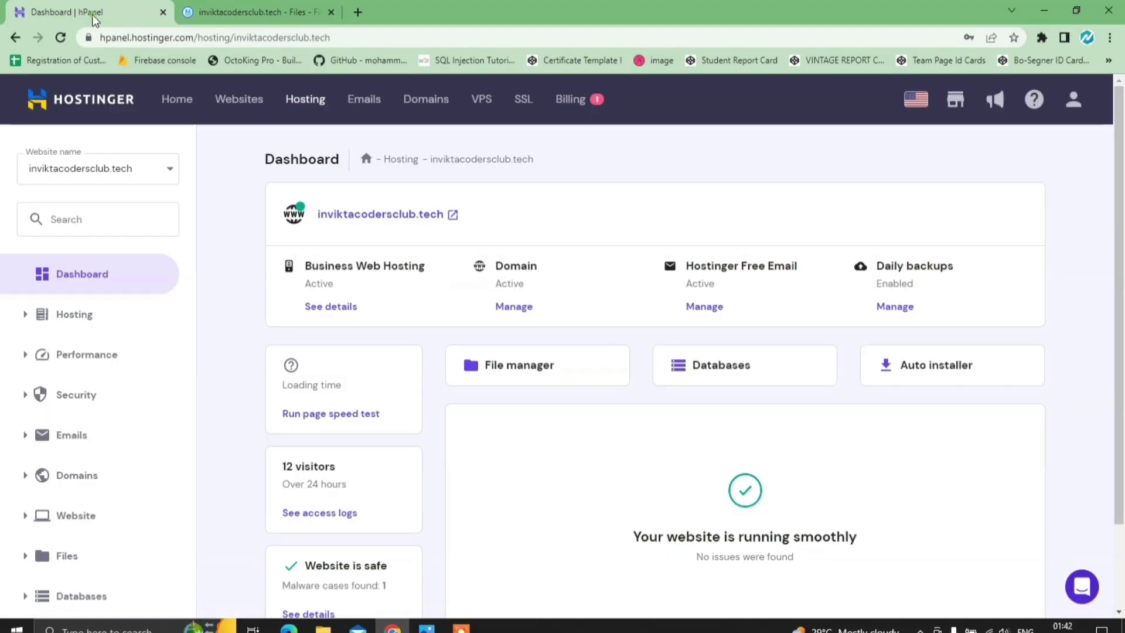
{"action": "left_click", "coordinate": [275, 13]}
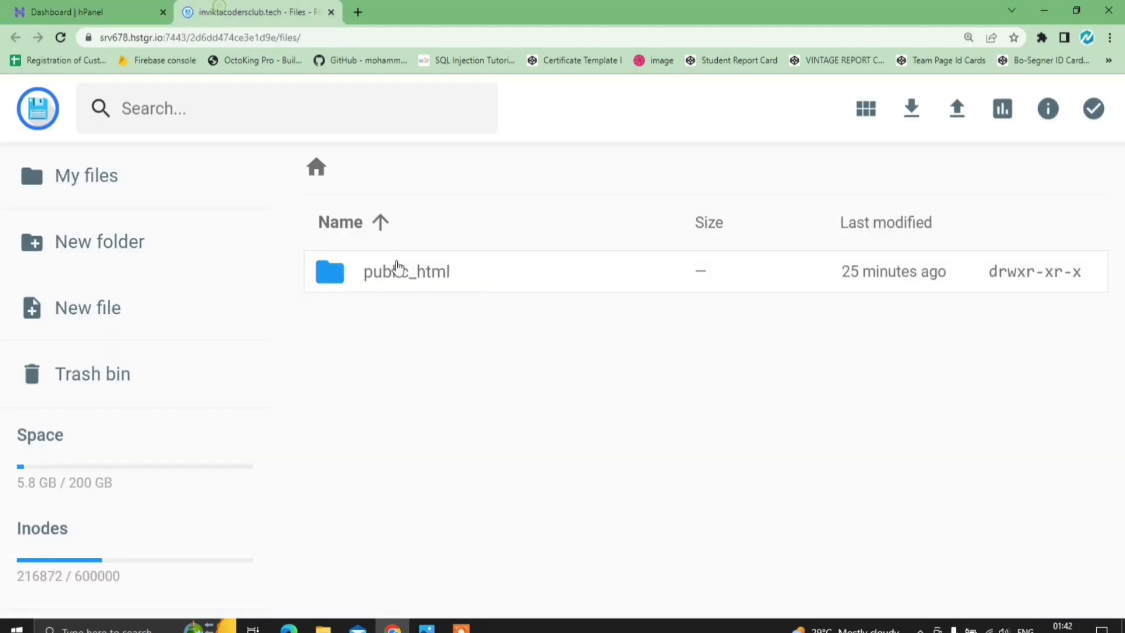
{"action": "left_click", "coordinate": [404, 280]}
{"action": "left_click", "coordinate": [404, 280]}
{"action": "left_click", "coordinate": [404, 340]}
{"action": "left_click", "coordinate": [405, 339]}
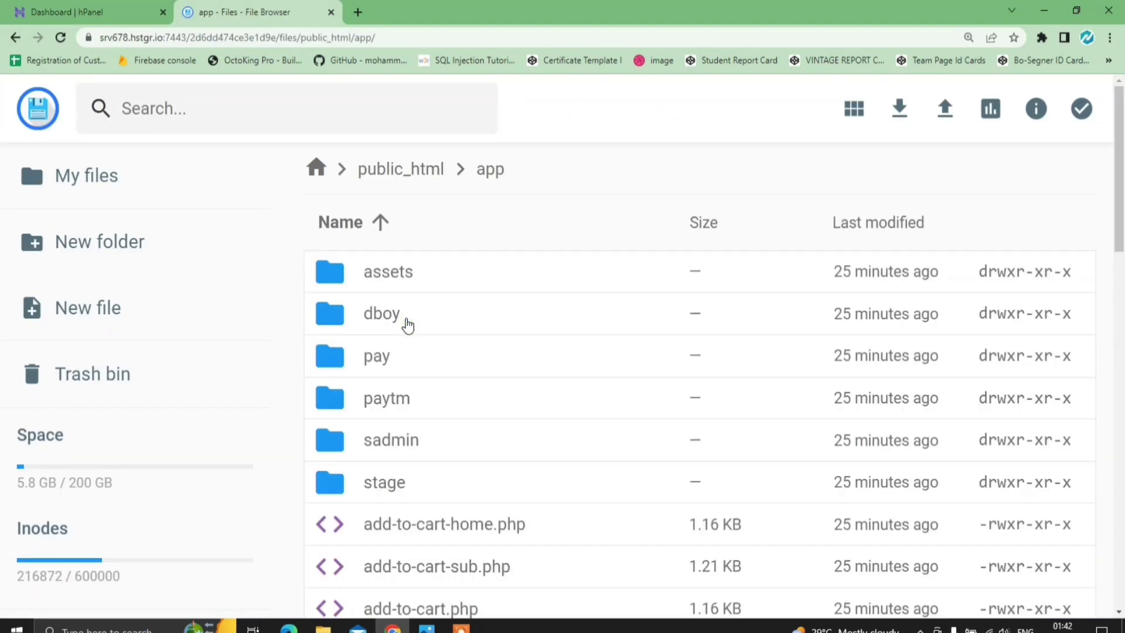
{"action": "scroll", "coordinate": [444, 414], "scroll_direction": "down", "scroll_amount": 3}
{"action": "scroll", "coordinate": [444, 414], "scroll_direction": "down", "scroll_amount": 13}
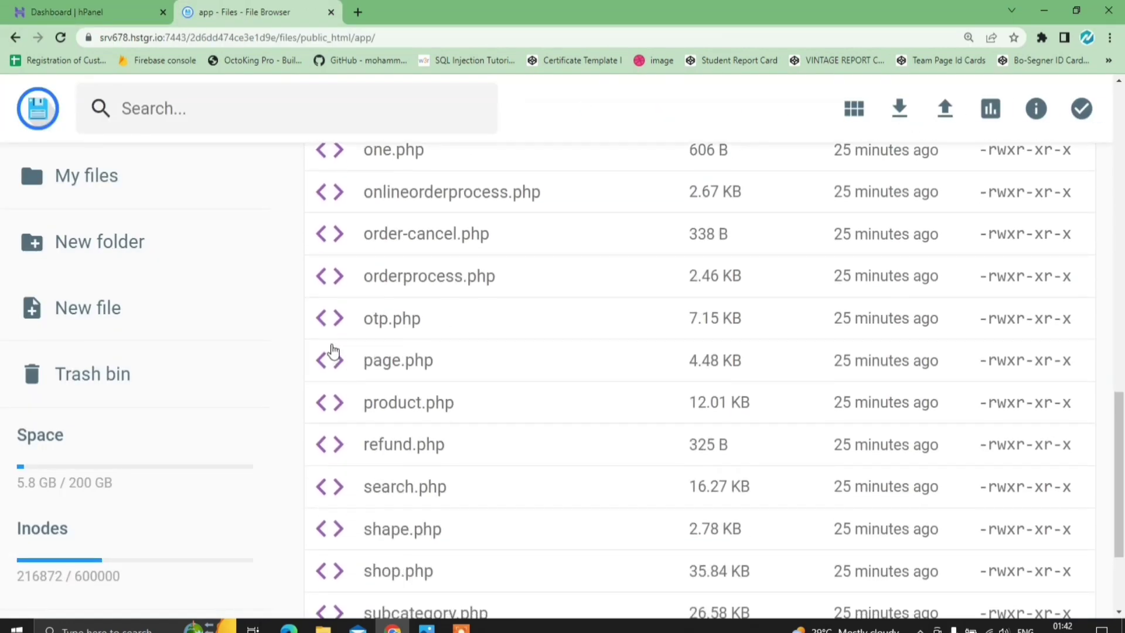
Step: Open otp.php, then copy the firebaseConfig block from the FIREBASE notes file
{"action": "double_click", "coordinate": [419, 328]}
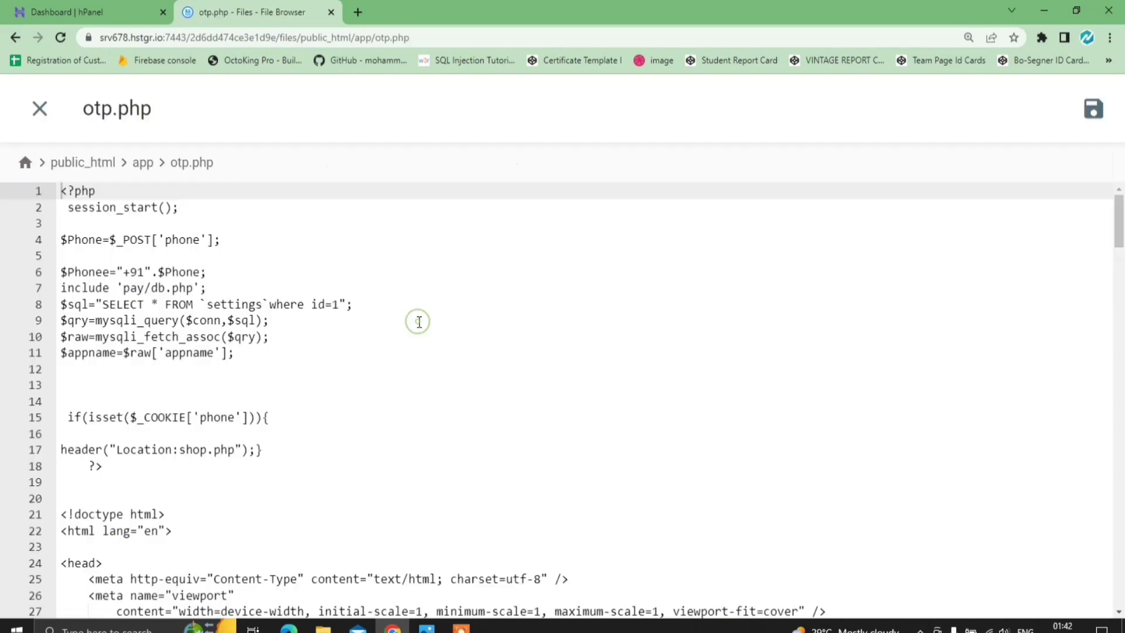
{"action": "scroll", "coordinate": [417, 319], "scroll_direction": "down", "scroll_amount": 15}
{"action": "scroll", "coordinate": [325, 508], "scroll_direction": "down", "scroll_amount": 4}
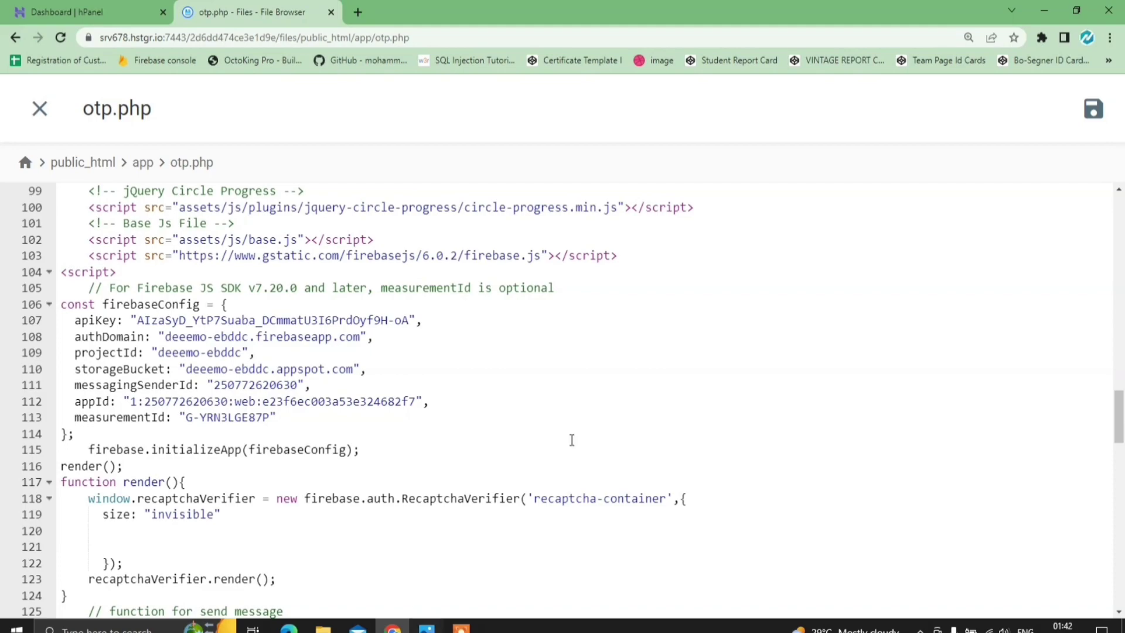
{"action": "left_click", "coordinate": [1033, 7]}
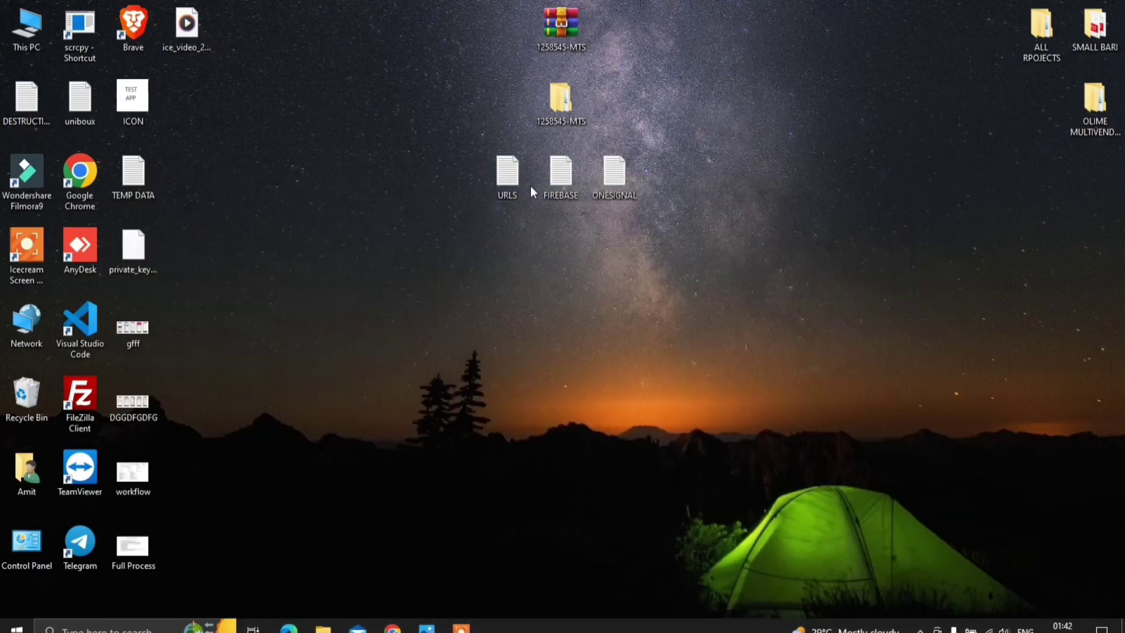
{"action": "double_click", "coordinate": [561, 175]}
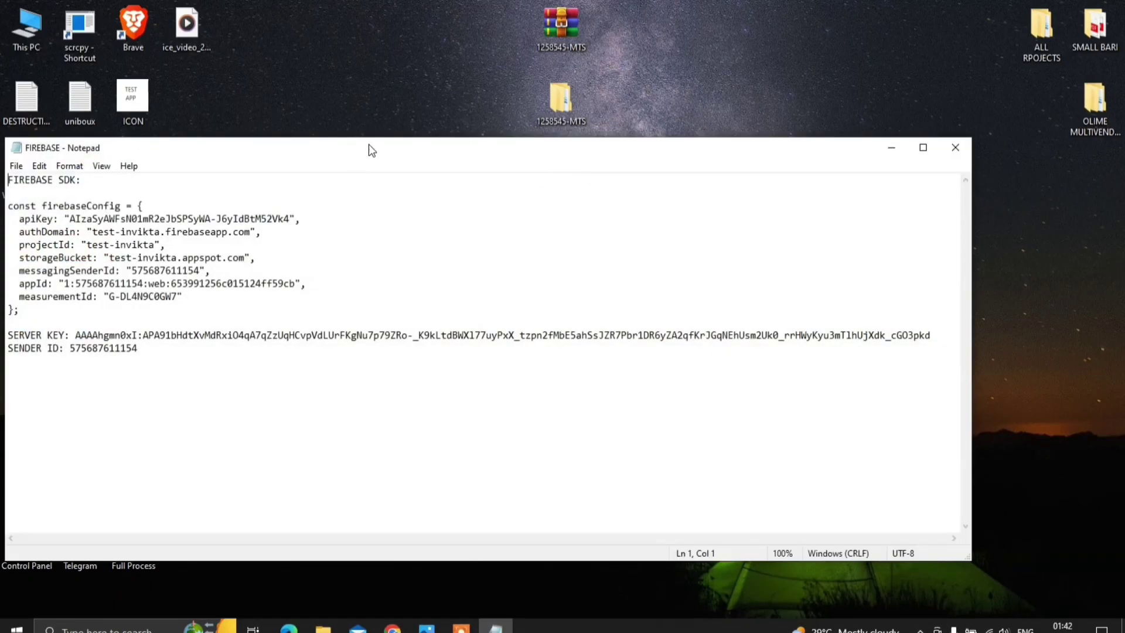
{"action": "left_click_drag", "start_coordinate": [368, 144], "coordinate": [533, 147]}
{"action": "left_click_drag", "start_coordinate": [185, 311], "coordinate": [170, 207]}
{"action": "right_click", "coordinate": [224, 244]}
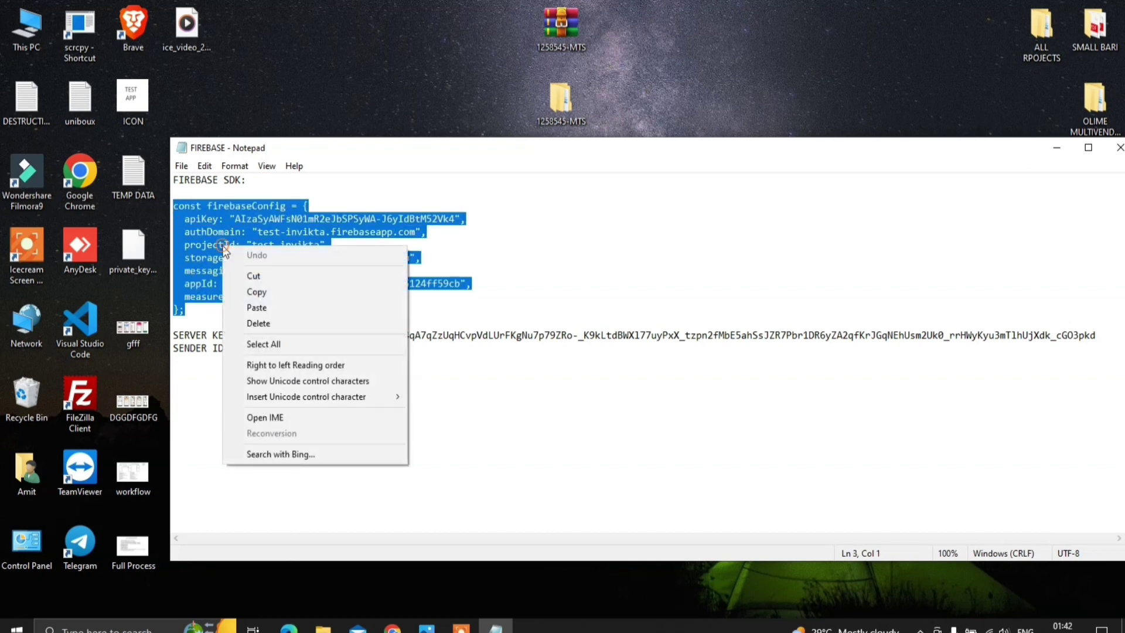
{"action": "left_click", "coordinate": [238, 293]}
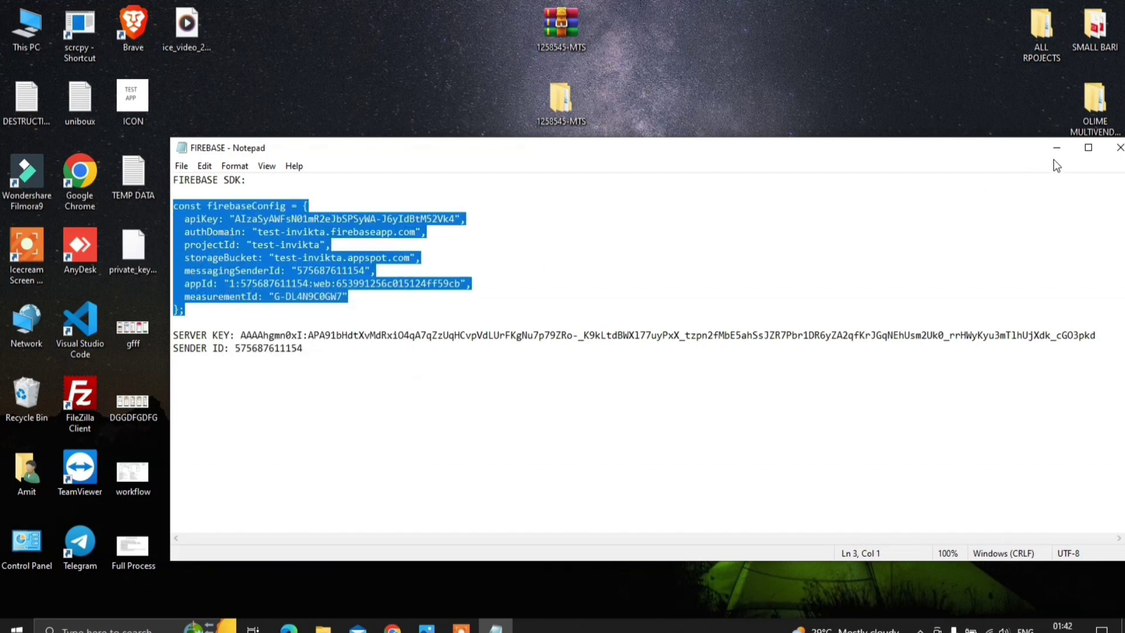
{"action": "left_click", "coordinate": [1034, 150]}
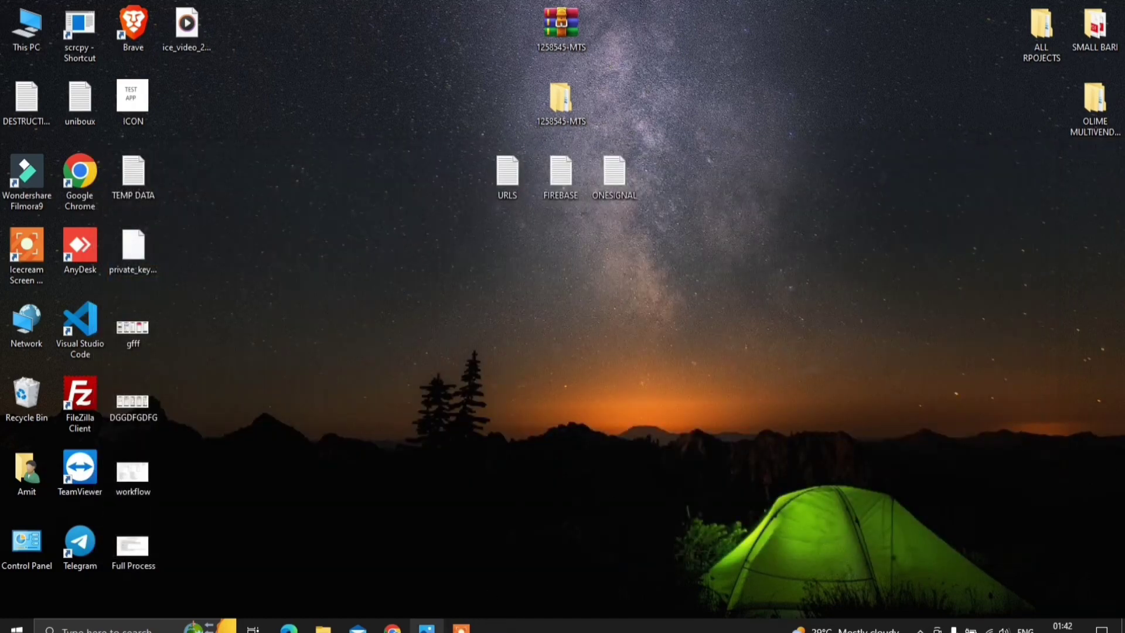
Step: Replace lines 106–114 of otp.php with the copied Firebase config and save
{"action": "left_click", "coordinate": [392, 628]}
{"action": "left_click_drag", "start_coordinate": [113, 436], "coordinate": [61, 309]}
{"action": "key", "text": "ctrl+v"}
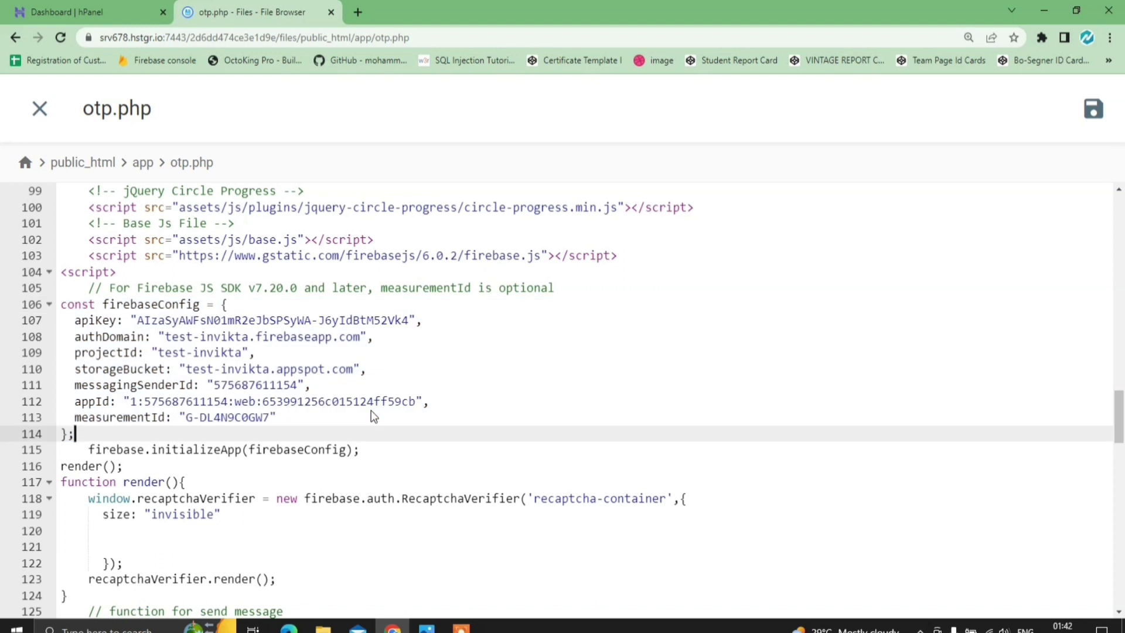
{"action": "key", "text": "ctrl+s"}
Step: Confirm otp.php is saved and close its editor
{"action": "left_click", "coordinate": [1090, 116]}
{"action": "left_click", "coordinate": [42, 111]}
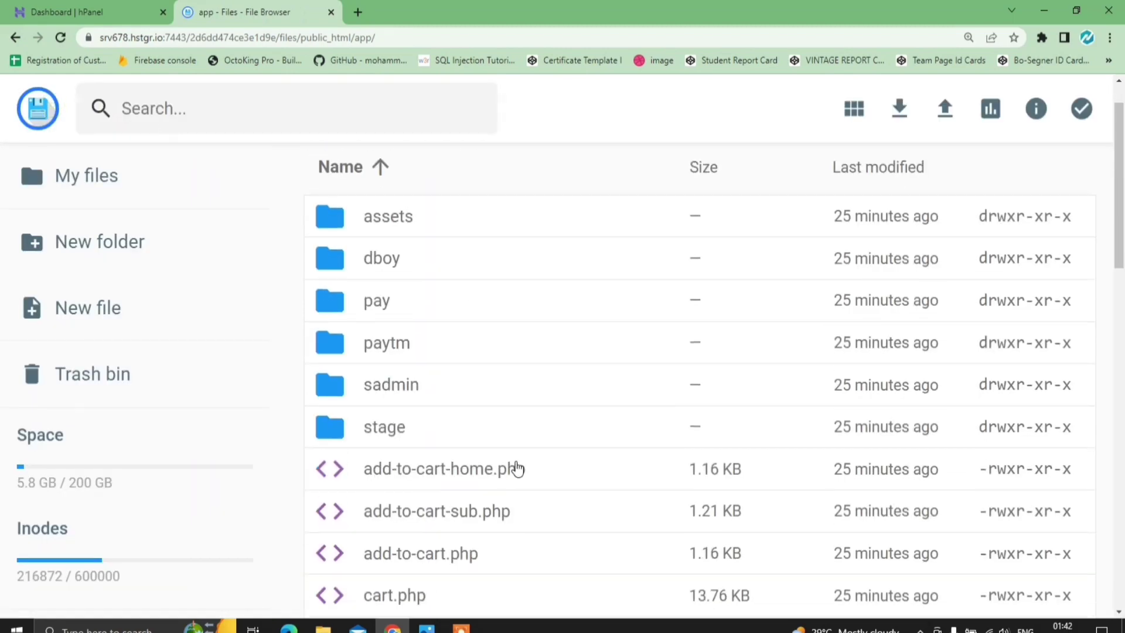
{"action": "scroll", "coordinate": [517, 468], "scroll_direction": "down", "scroll_amount": 1}
Step: Open the ONESIGNAL notes and check the ADMIN APP ID value
{"action": "left_click", "coordinate": [1044, 10]}
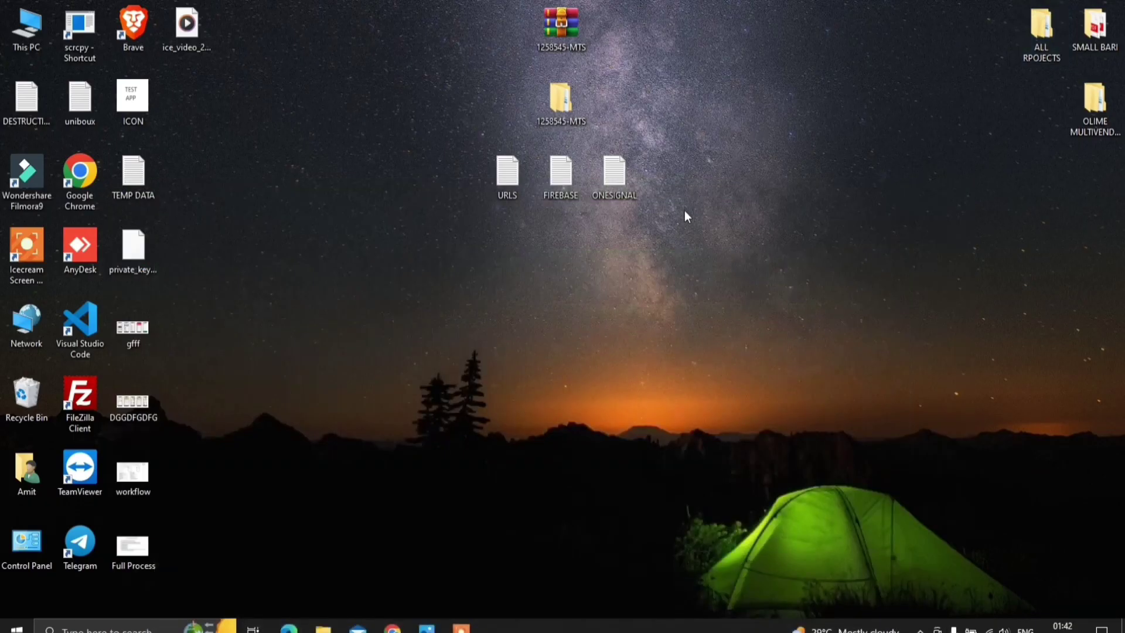
{"action": "double_click", "coordinate": [628, 179]}
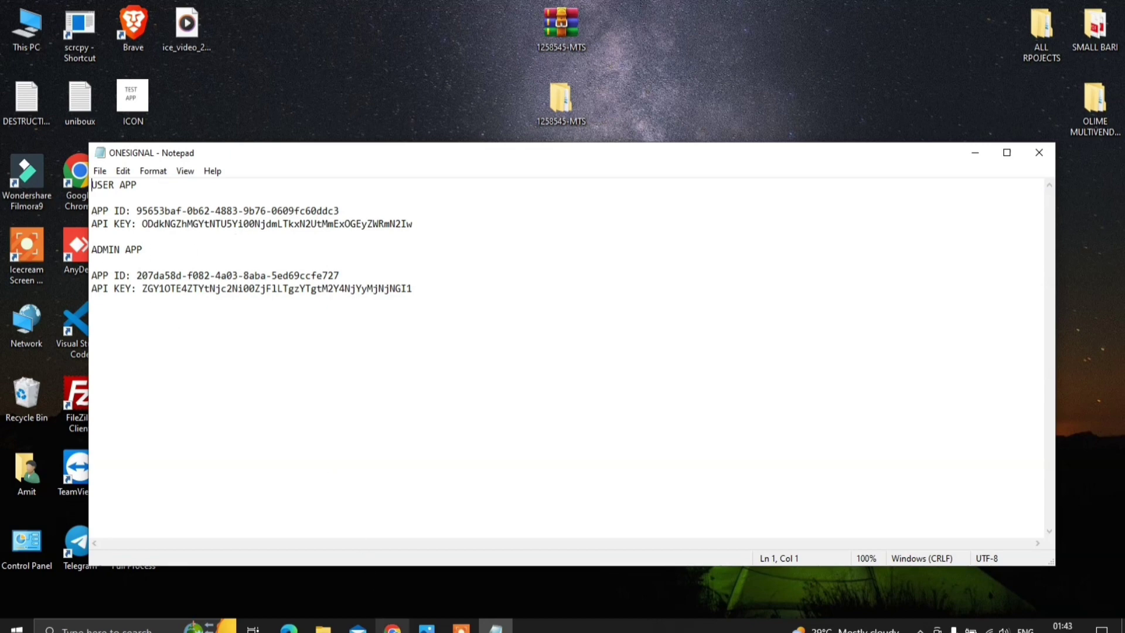
{"action": "mouse_move", "coordinate": [392, 625]}
{"action": "left_click_drag", "start_coordinate": [339, 275], "coordinate": [137, 276]}
{"action": "left_click", "coordinate": [259, 352]}
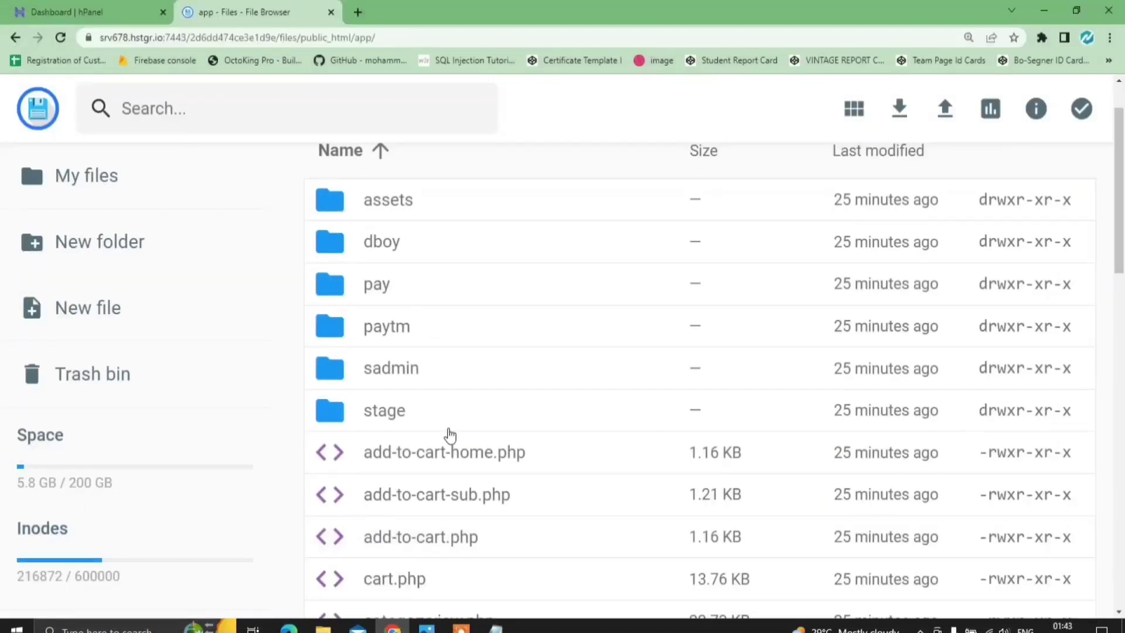
{"action": "scroll", "coordinate": [460, 460], "scroll_direction": "down", "scroll_amount": 15}
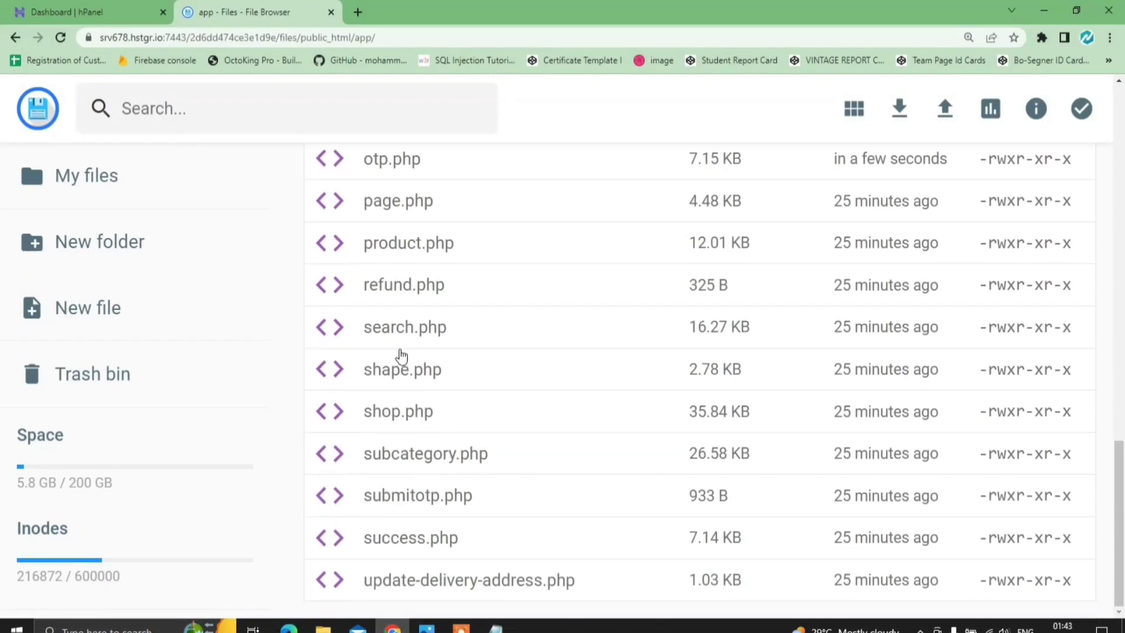
{"action": "scroll", "coordinate": [422, 473], "scroll_direction": "up", "scroll_amount": 6}
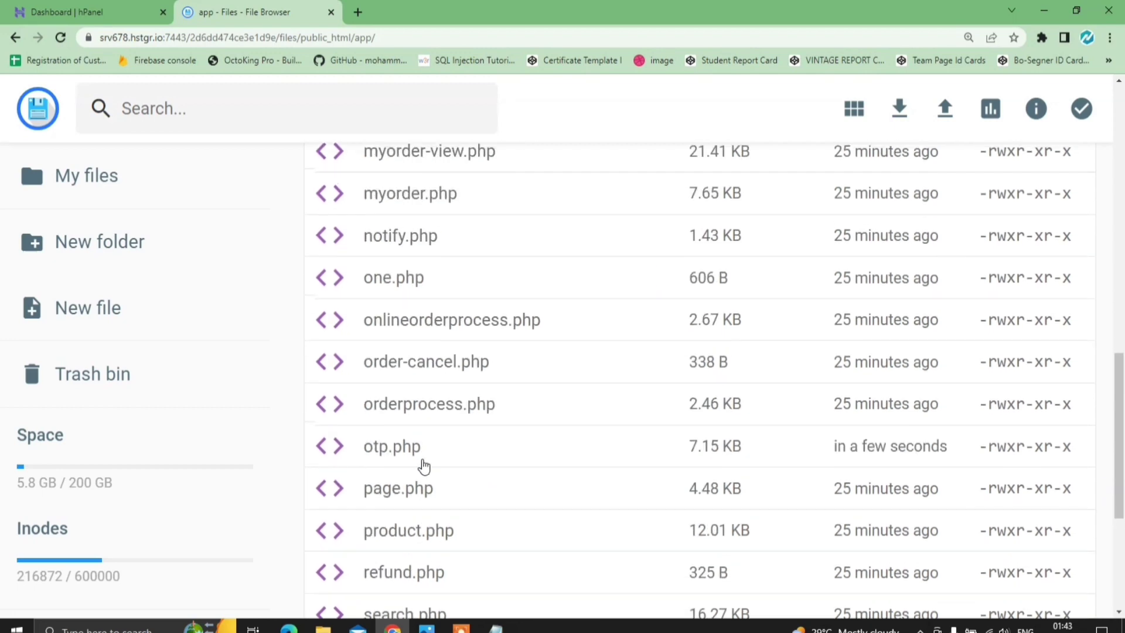
{"action": "scroll", "coordinate": [490, 379], "scroll_direction": "up", "scroll_amount": 10}
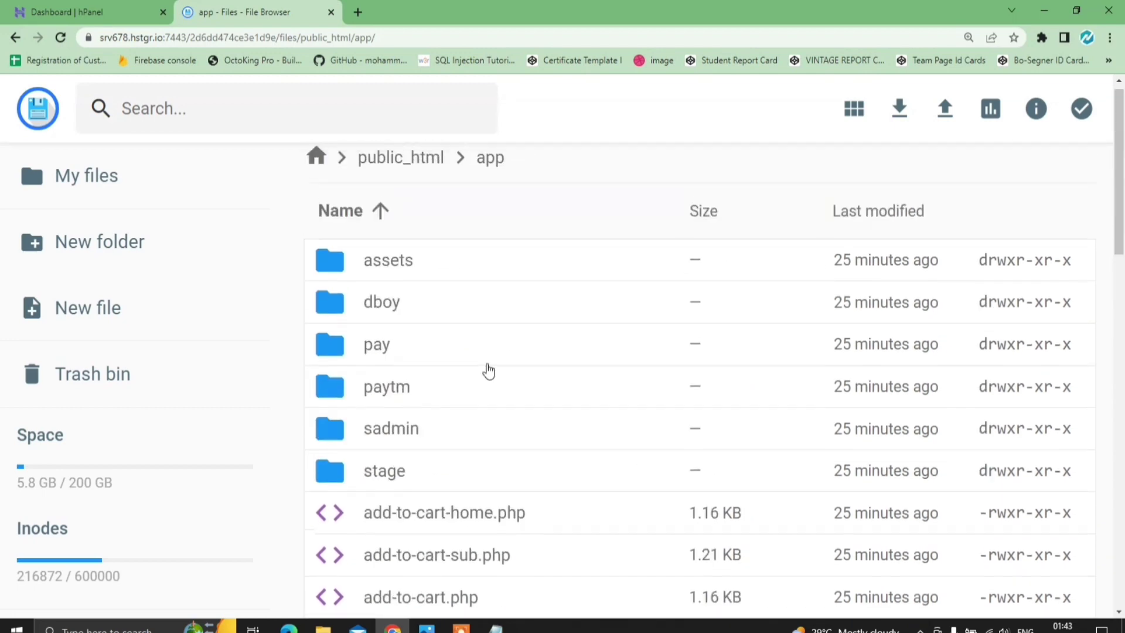
Step: Go up to public_html, reopen the app folder and scroll to notify.php
{"action": "left_click", "coordinate": [402, 171]}
{"action": "double_click", "coordinate": [419, 320]}
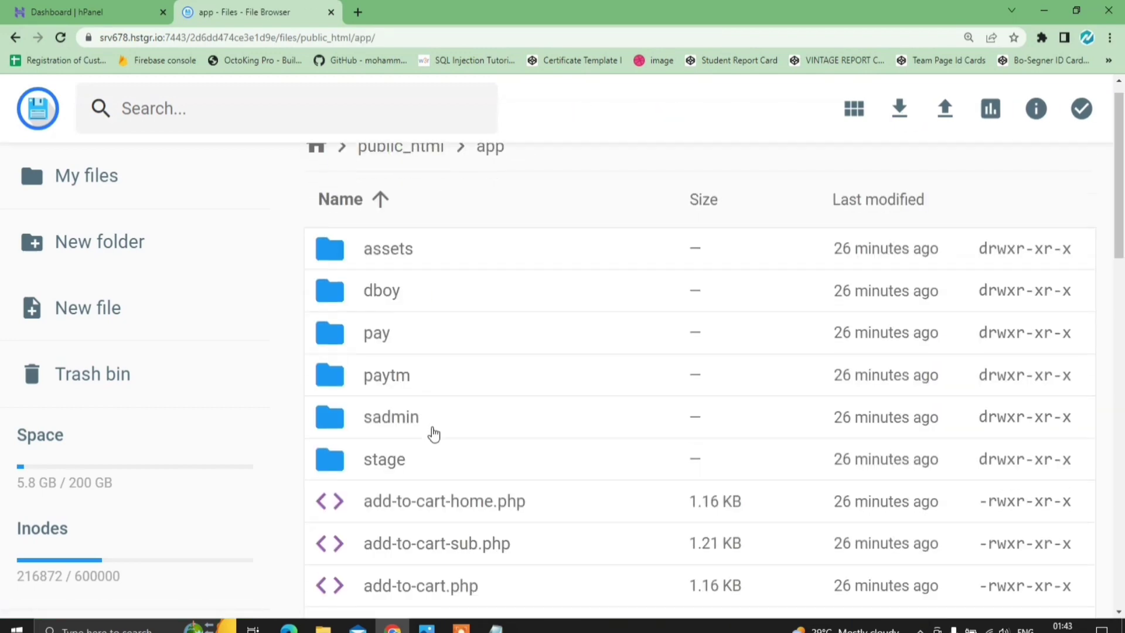
{"action": "scroll", "coordinate": [432, 457], "scroll_direction": "down", "scroll_amount": 10}
{"action": "scroll", "coordinate": [434, 471], "scroll_direction": "down", "scroll_amount": 4}
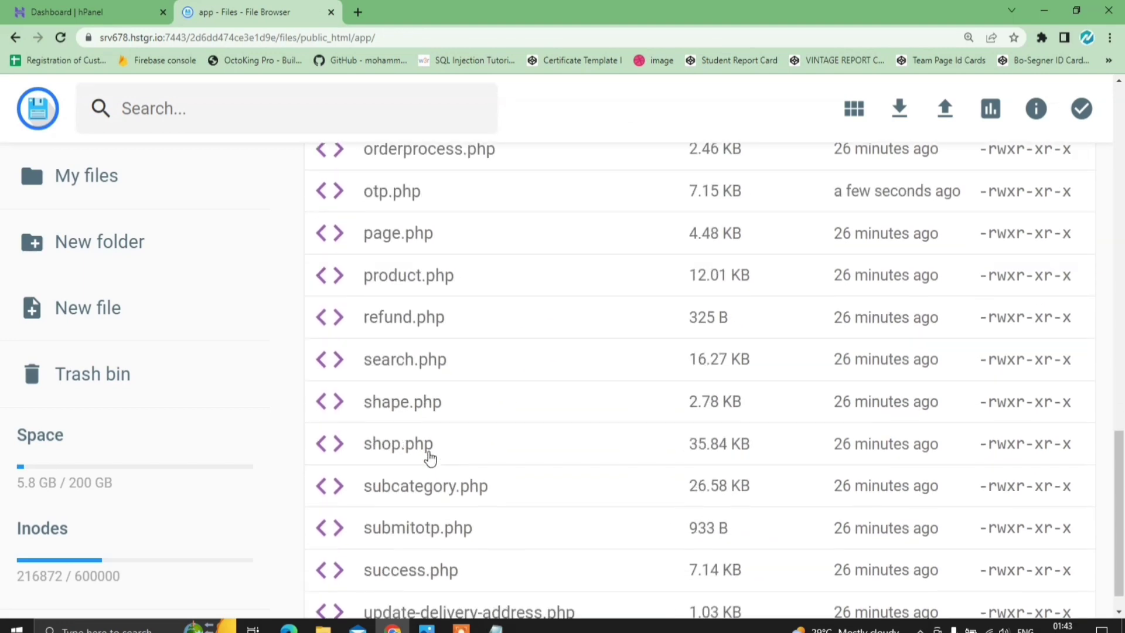
{"action": "scroll", "coordinate": [403, 410], "scroll_direction": "up", "scroll_amount": 5}
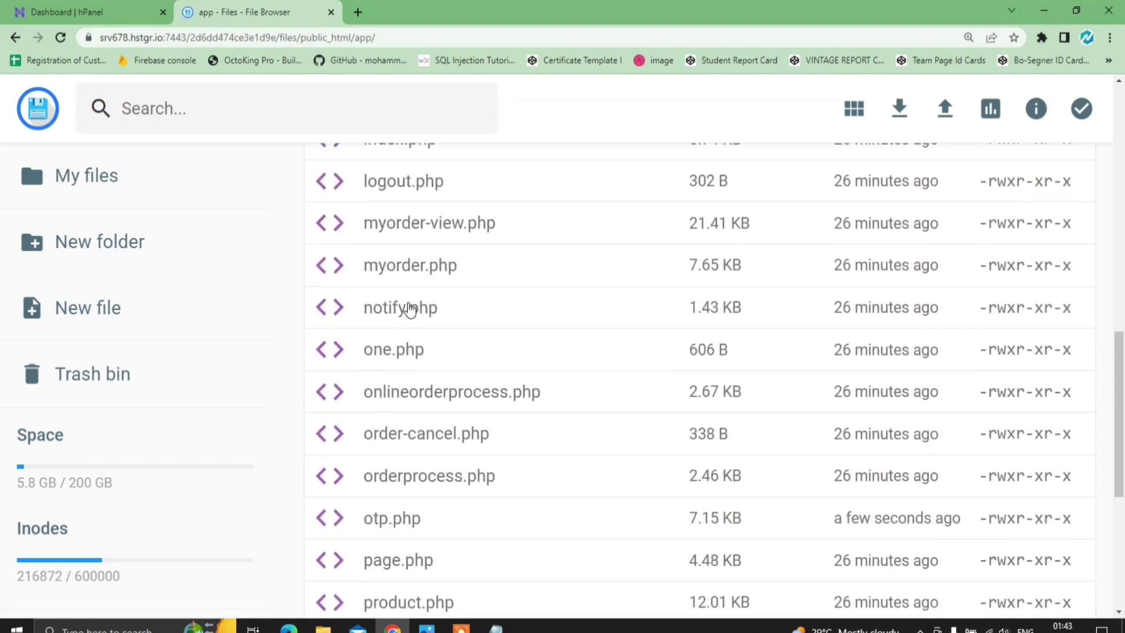
Step: Open app/notify.php, paste the admin App ID over the app_id value on line 14, and save
{"action": "double_click", "coordinate": [433, 314]}
{"action": "scroll", "coordinate": [427, 364], "scroll_direction": "down", "scroll_amount": 2}
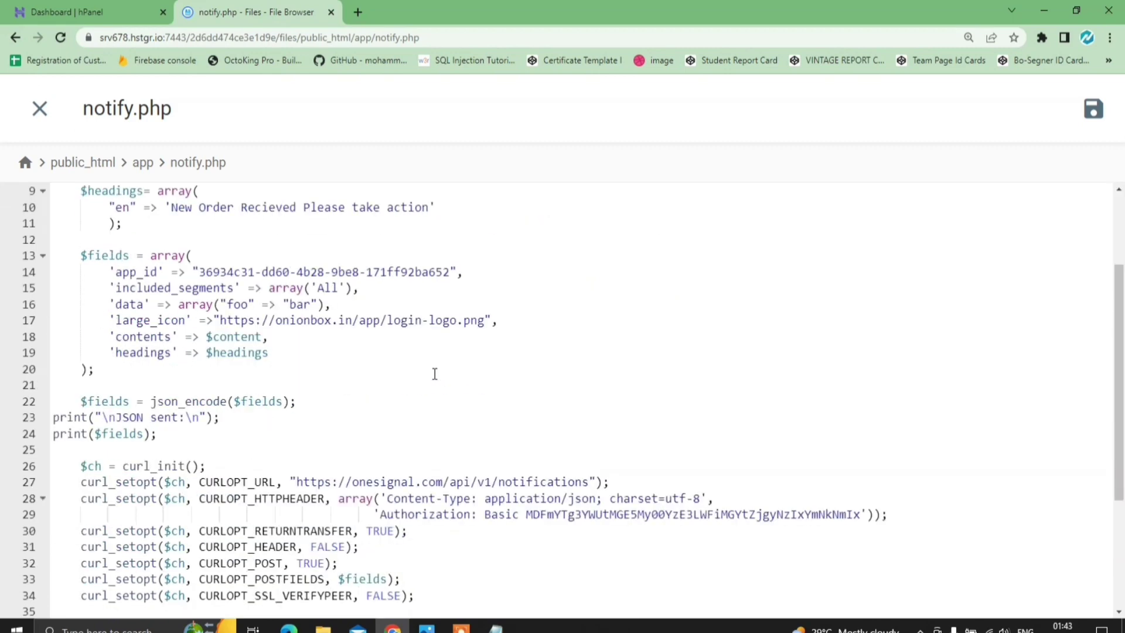
{"action": "scroll", "coordinate": [432, 372], "scroll_direction": "up", "scroll_amount": 1}
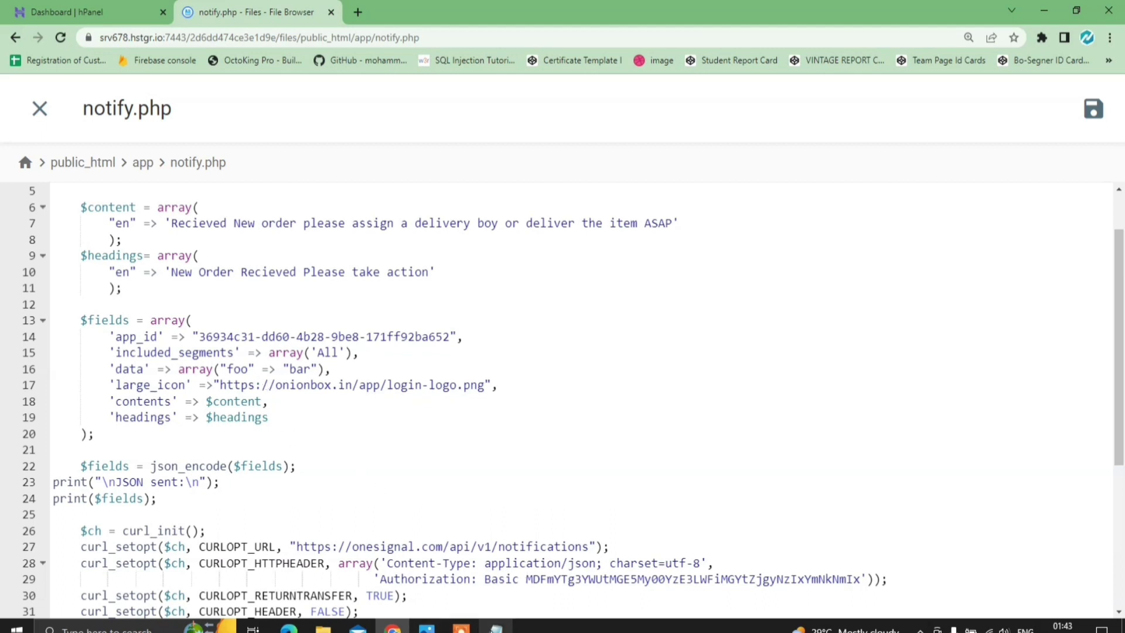
{"action": "left_click", "coordinate": [496, 628]}
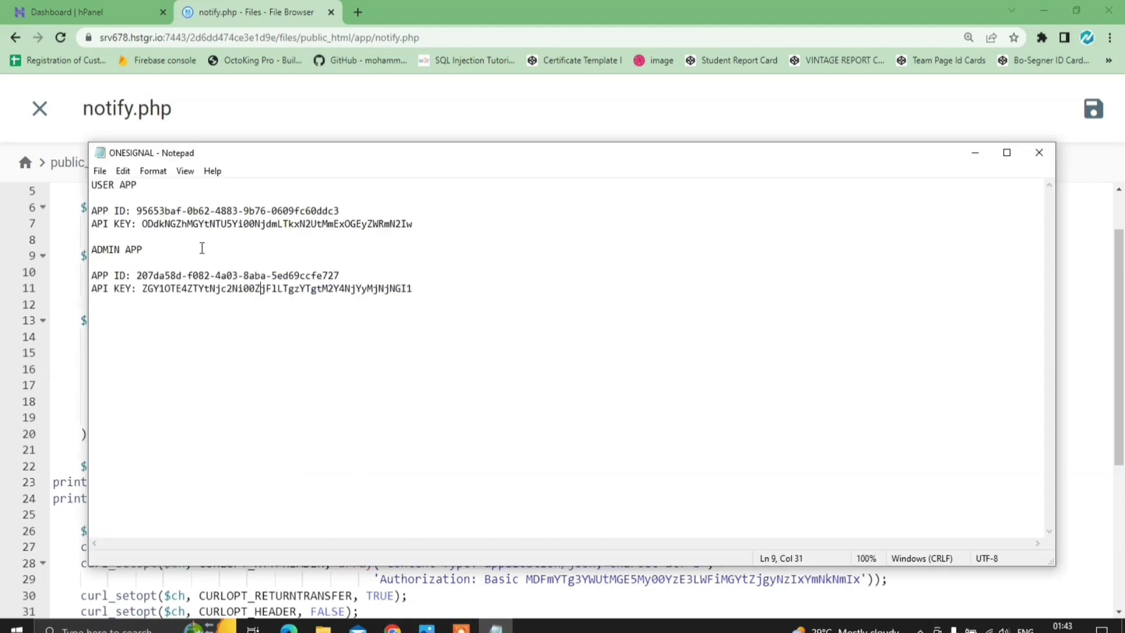
{"action": "left_click_drag", "start_coordinate": [355, 274], "coordinate": [137, 275]}
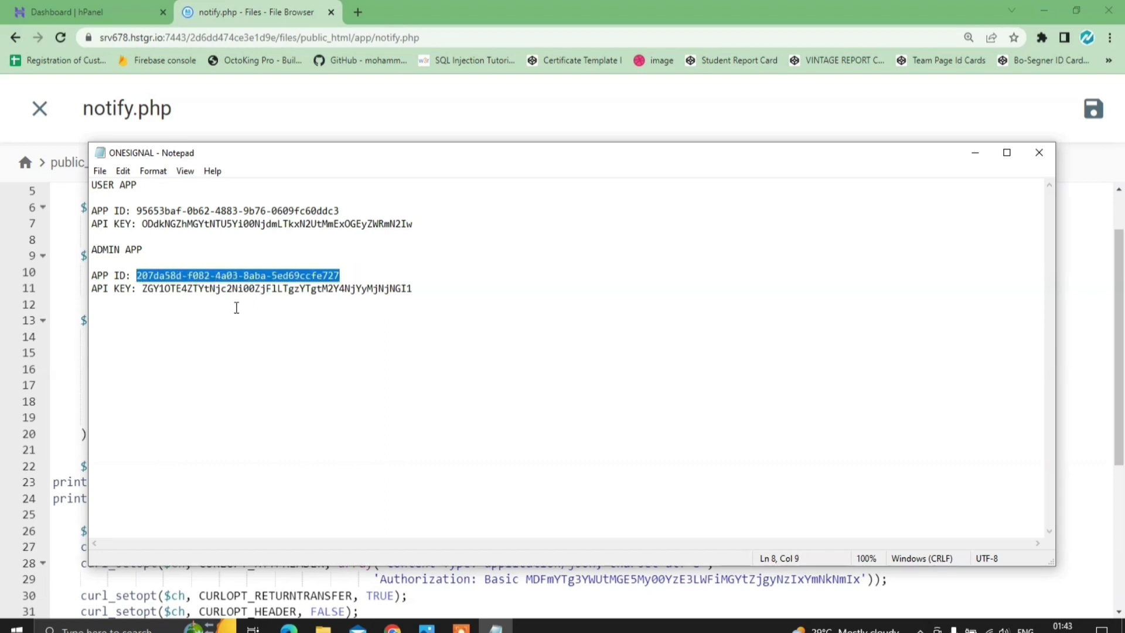
{"action": "left_click", "coordinate": [975, 153]}
{"action": "left_click_drag", "start_coordinate": [200, 338], "coordinate": [450, 337]}
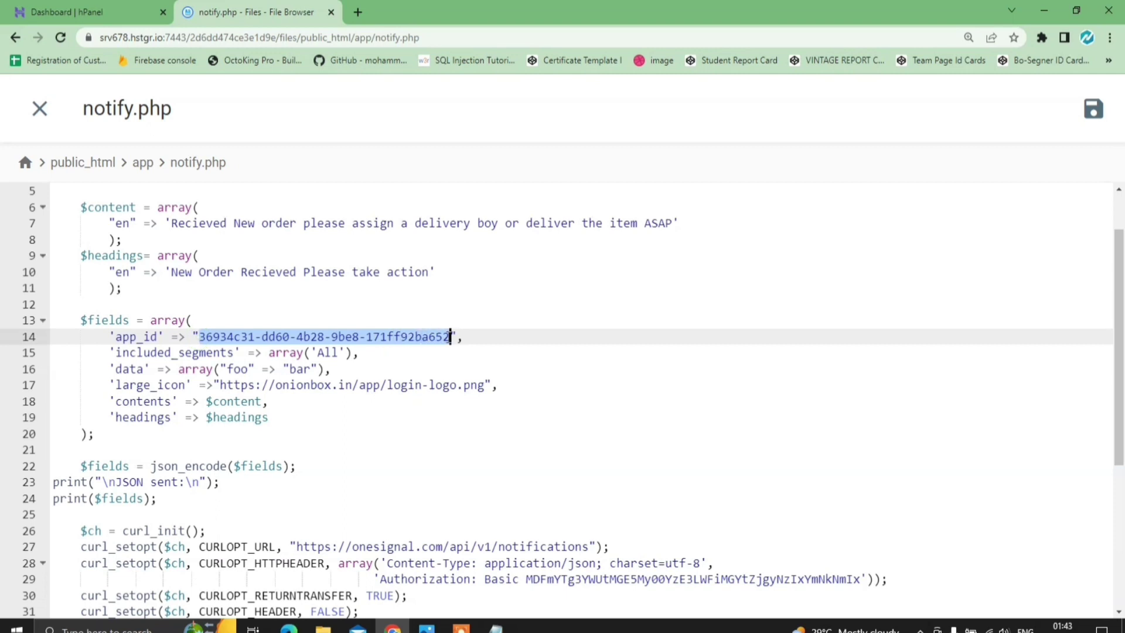
{"action": "key", "text": "ctrl+v"}
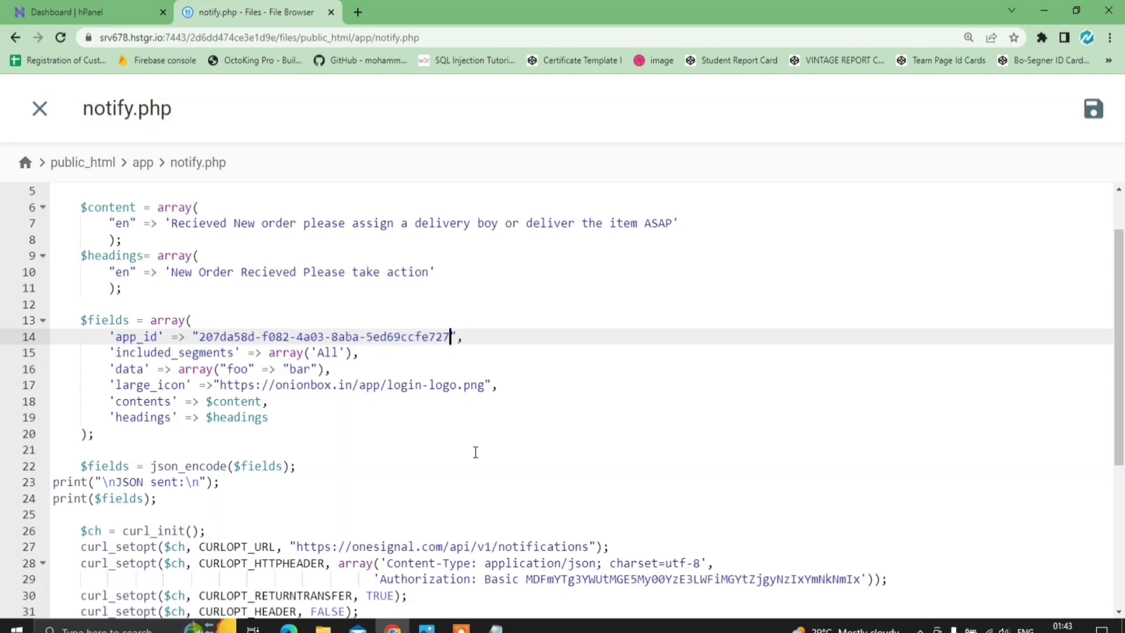
{"action": "left_click", "coordinate": [1091, 113]}
Step: Replace the Authorization key on line 29 with the admin app's API key and save
{"action": "left_click", "coordinate": [497, 627]}
{"action": "left_click_drag", "start_coordinate": [145, 291], "coordinate": [409, 288]}
{"action": "right_click", "coordinate": [410, 288]}
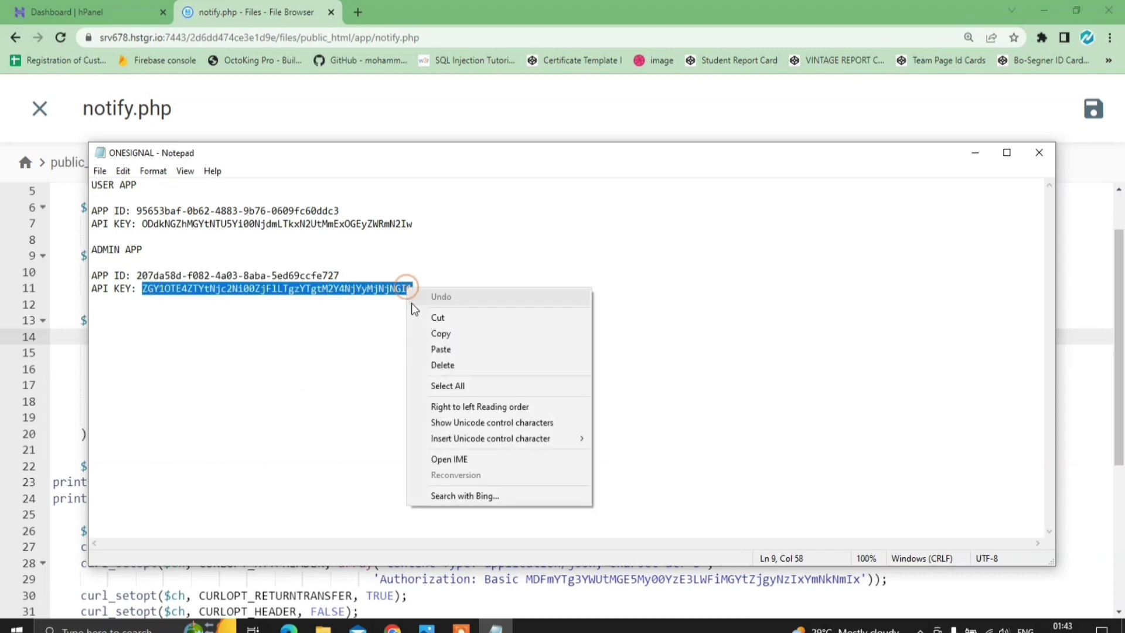
{"action": "left_click", "coordinate": [427, 331]}
{"action": "left_click", "coordinate": [959, 155]}
{"action": "scroll", "coordinate": [563, 469], "scroll_direction": "down", "scroll_amount": 2}
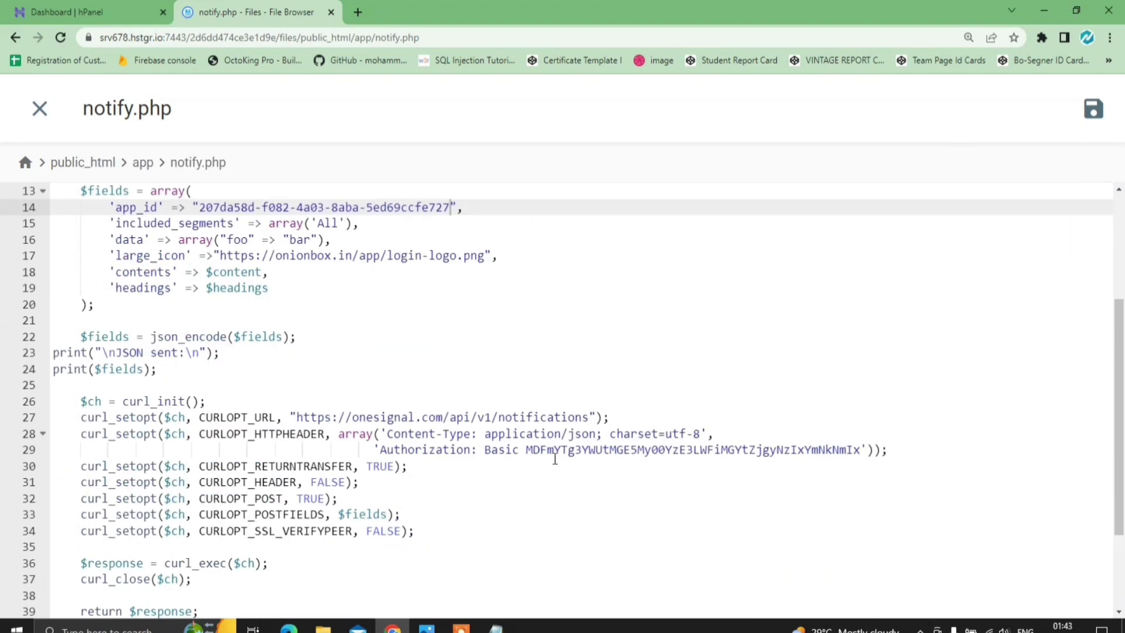
{"action": "left_click_drag", "start_coordinate": [527, 450], "coordinate": [860, 449]}
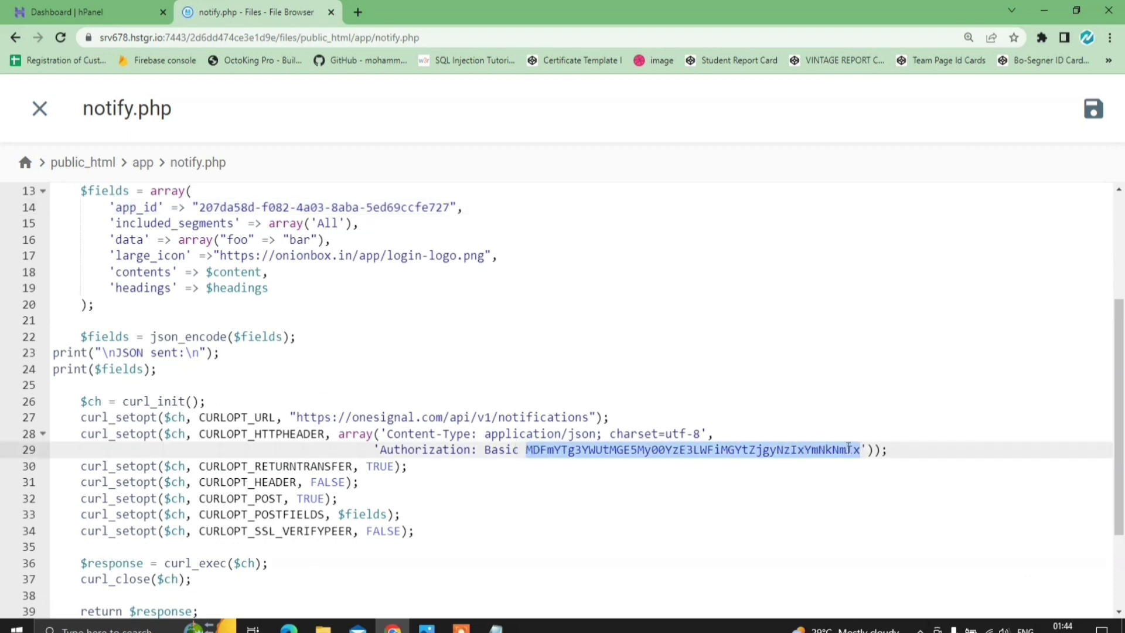
{"action": "right_click", "coordinate": [848, 449]}
{"action": "left_click", "coordinate": [751, 277]}
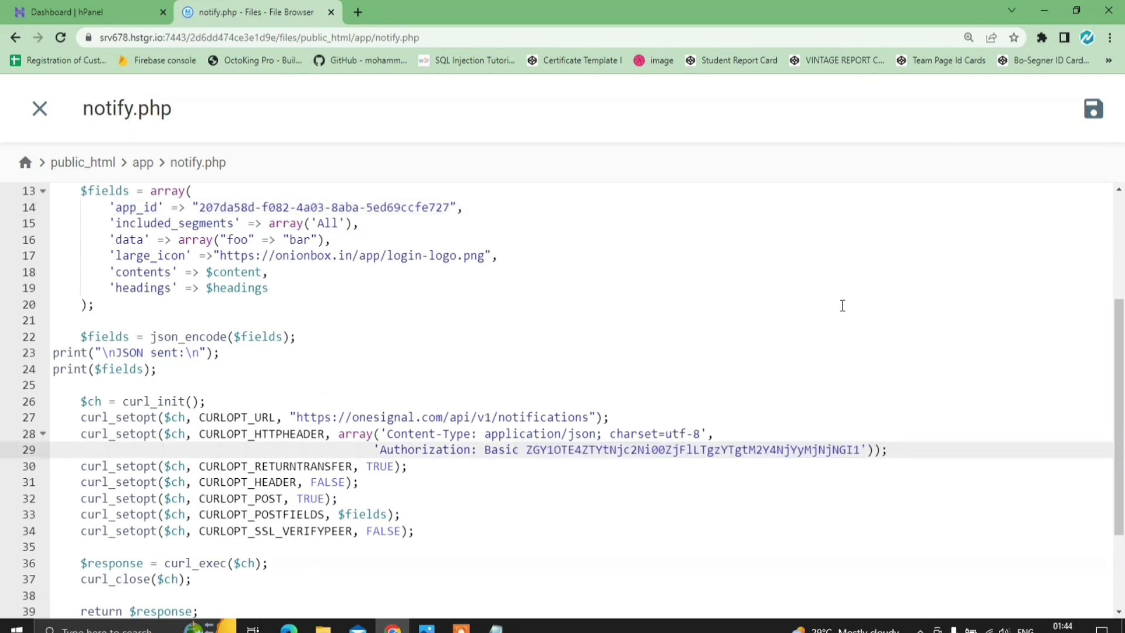
{"action": "left_click", "coordinate": [1092, 108]}
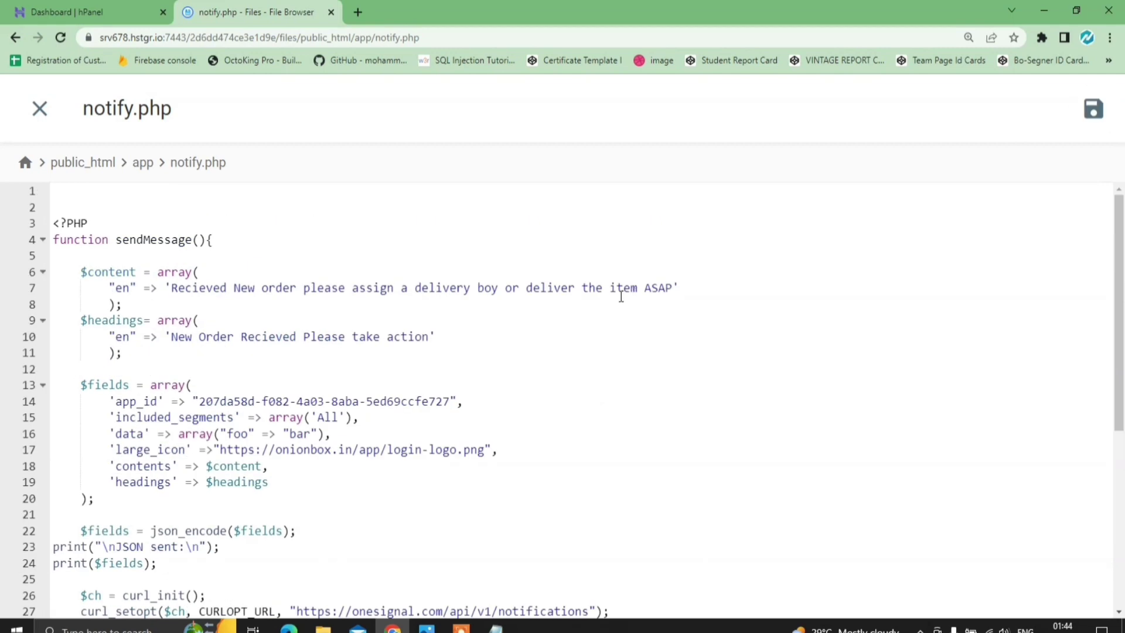
Step: Close the editor and open notify.php inside the sadmin folder
{"action": "left_click", "coordinate": [40, 110]}
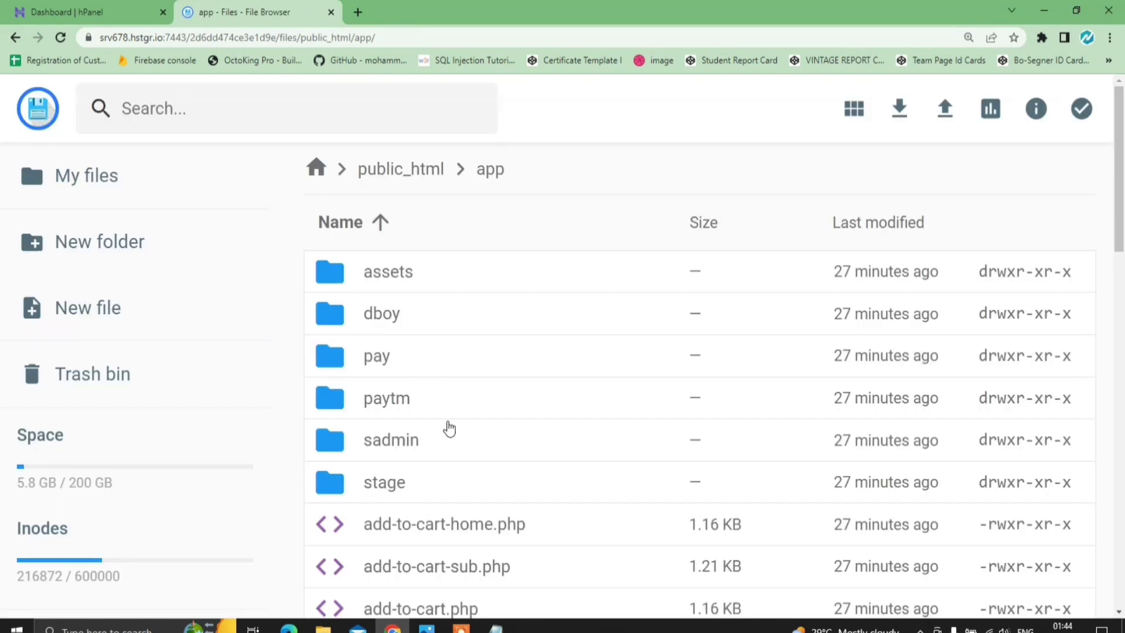
{"action": "scroll", "coordinate": [442, 447], "scroll_direction": "down", "scroll_amount": 2}
{"action": "scroll", "coordinate": [439, 449], "scroll_direction": "up", "scroll_amount": 2}
{"action": "double_click", "coordinate": [433, 451]}
{"action": "scroll", "coordinate": [454, 455], "scroll_direction": "down", "scroll_amount": 8}
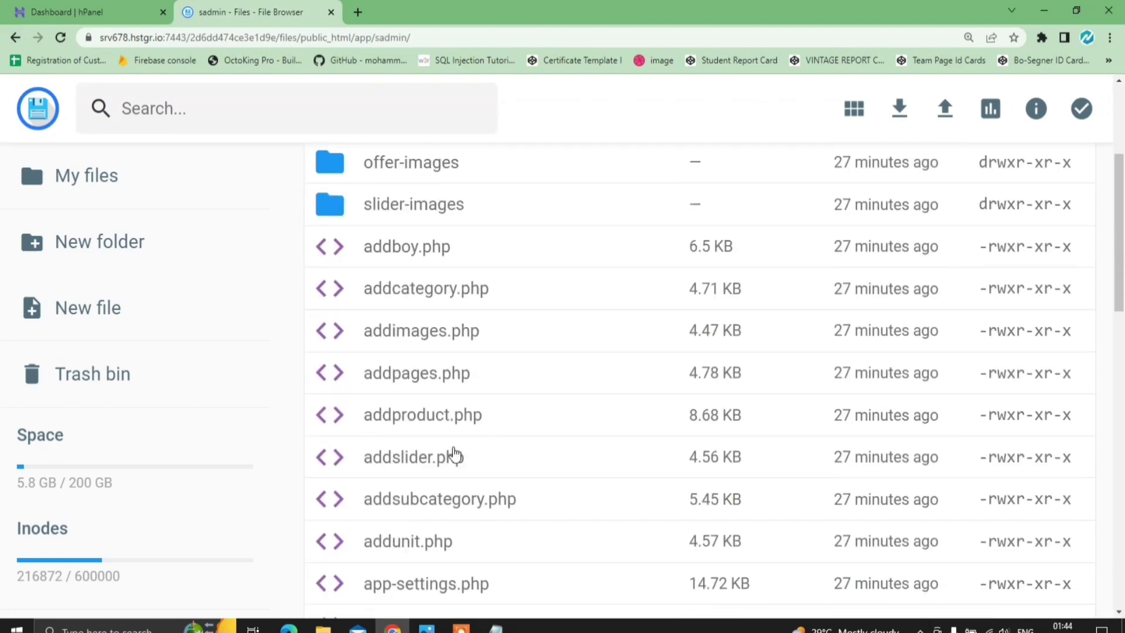
{"action": "scroll", "coordinate": [480, 468], "scroll_direction": "down", "scroll_amount": 10}
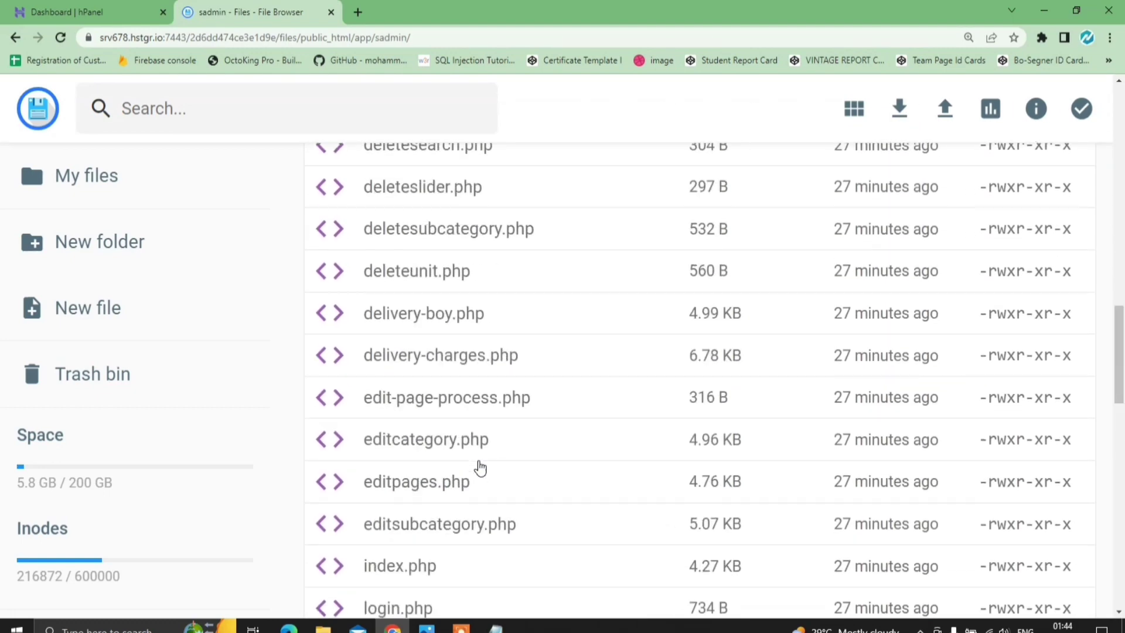
{"action": "scroll", "coordinate": [481, 468], "scroll_direction": "down", "scroll_amount": 3}
{"action": "double_click", "coordinate": [395, 419]}
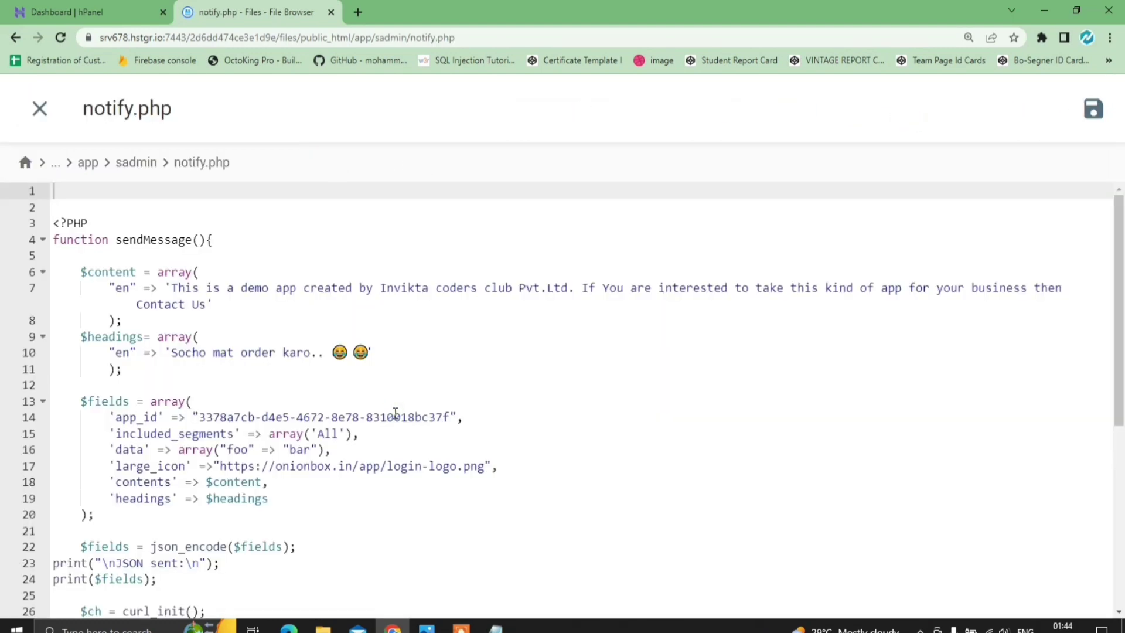
{"action": "scroll", "coordinate": [553, 403], "scroll_direction": "down", "scroll_amount": 3}
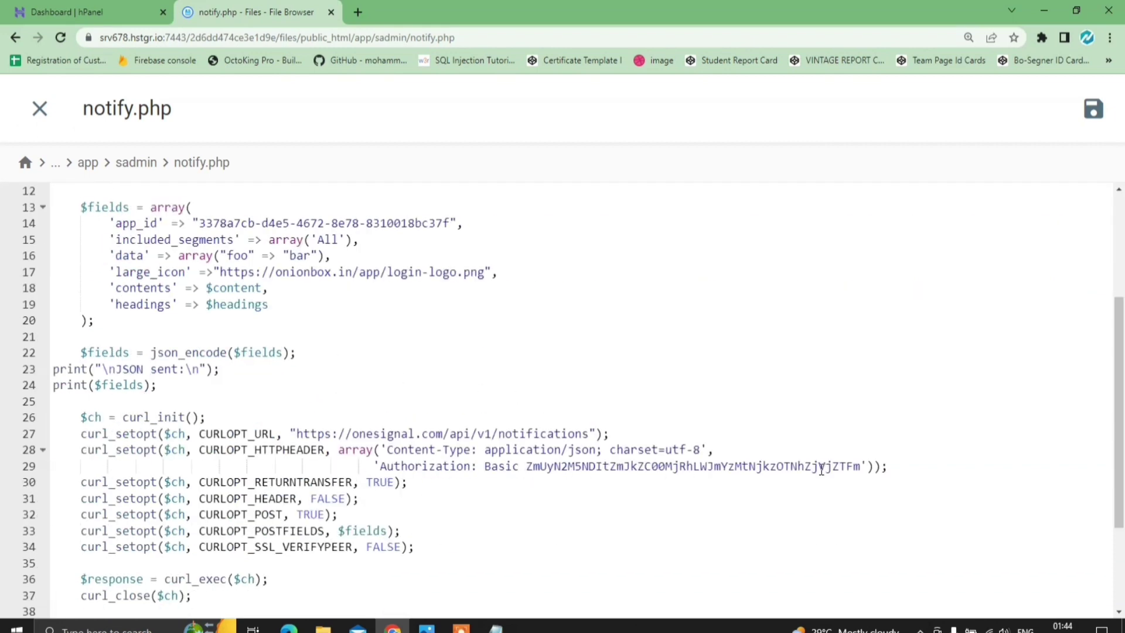
Step: Paste the user app's OneSignal App ID over the app_id value on line 14
{"action": "left_click", "coordinate": [496, 628]}
{"action": "left_click", "coordinate": [305, 339]}
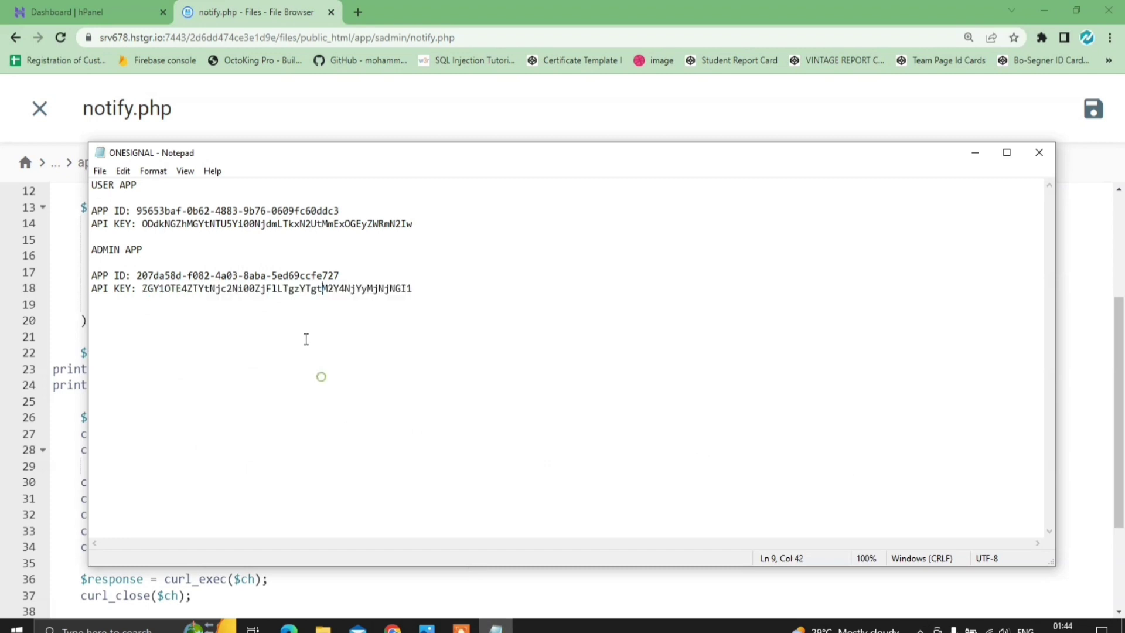
{"action": "left_click_drag", "start_coordinate": [137, 210], "coordinate": [339, 211]}
{"action": "right_click", "coordinate": [321, 210]}
{"action": "left_click", "coordinate": [367, 257]}
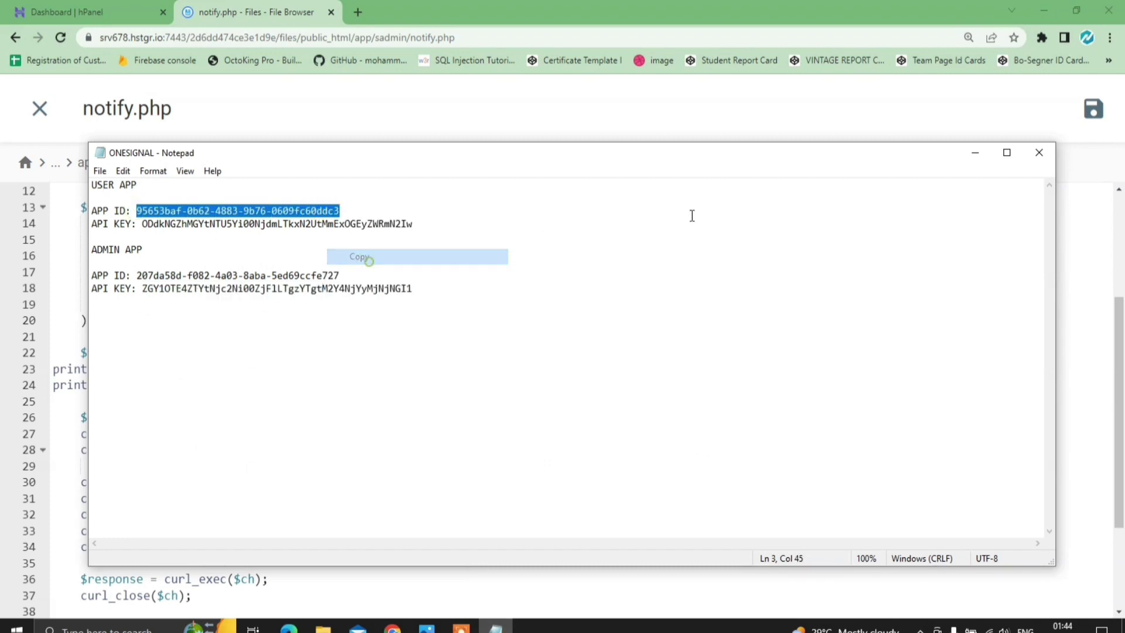
{"action": "left_click", "coordinate": [977, 155]}
{"action": "left_click_drag", "start_coordinate": [200, 223], "coordinate": [451, 222]}
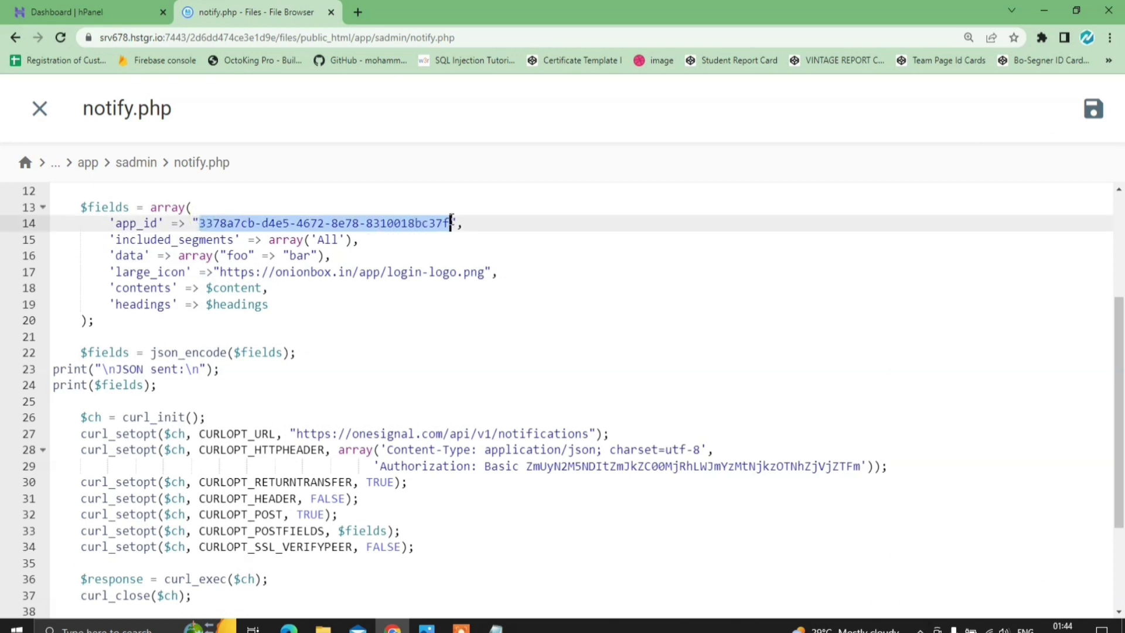
{"action": "key", "text": "ctrl+v"}
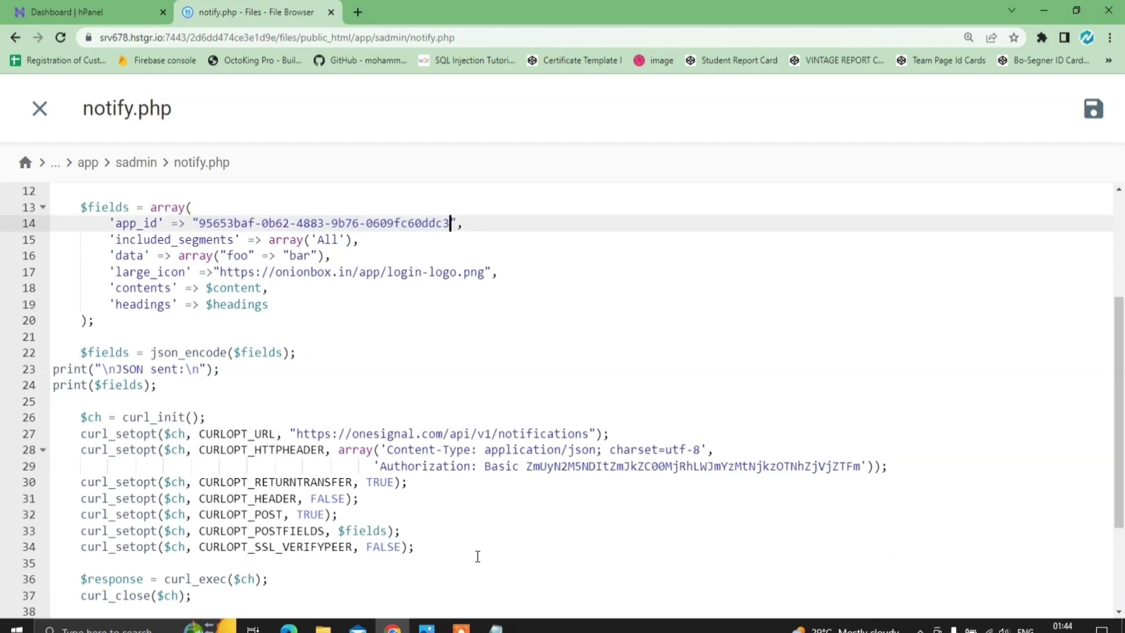
Step: Replace the line 29 Authorization key with the user API key, save, and show Full Process
{"action": "left_click", "coordinate": [495, 628]}
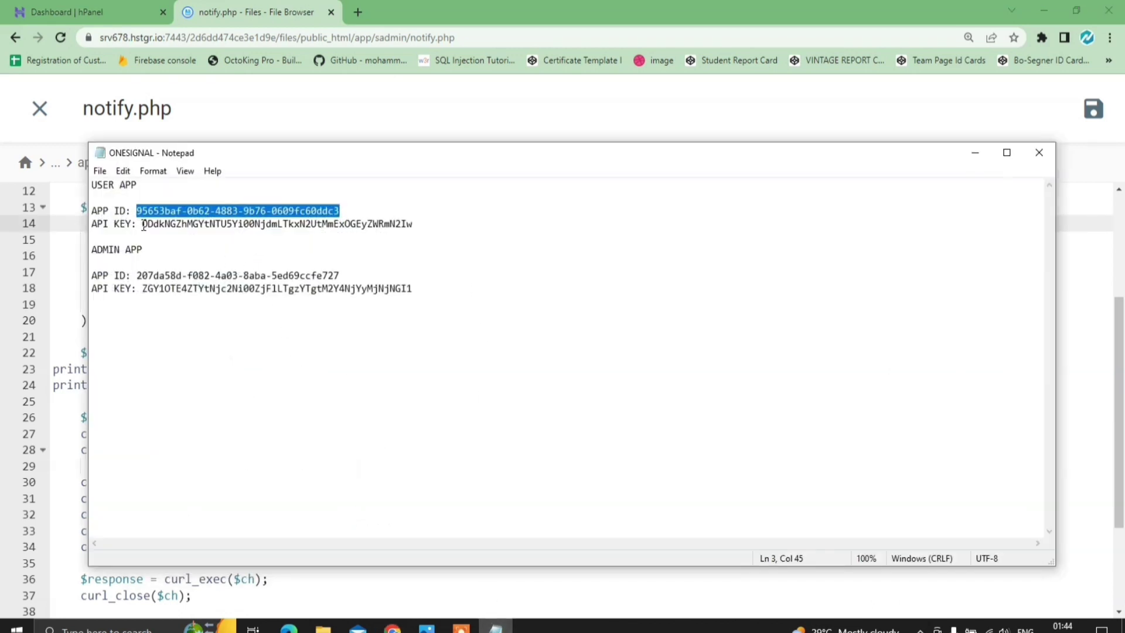
{"action": "left_click_drag", "start_coordinate": [143, 225], "coordinate": [412, 224]}
{"action": "right_click", "coordinate": [410, 225]}
{"action": "left_click", "coordinate": [430, 273]}
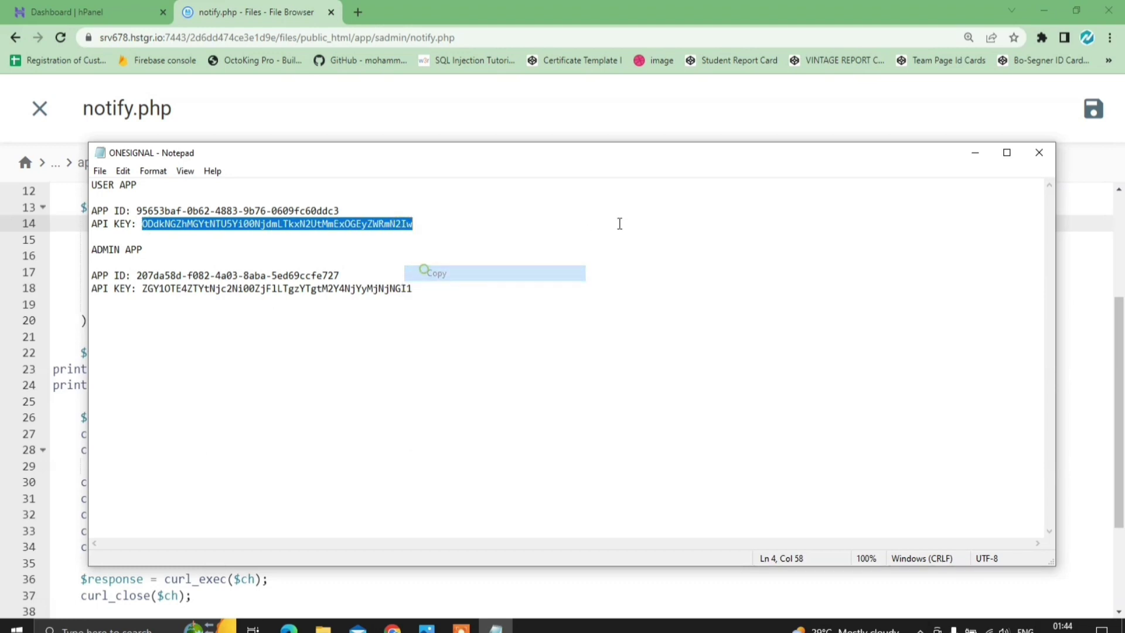
{"action": "left_click", "coordinate": [975, 153]}
{"action": "left_click_drag", "start_coordinate": [526, 466], "coordinate": [862, 464]}
{"action": "key", "text": "ctrl+v"}
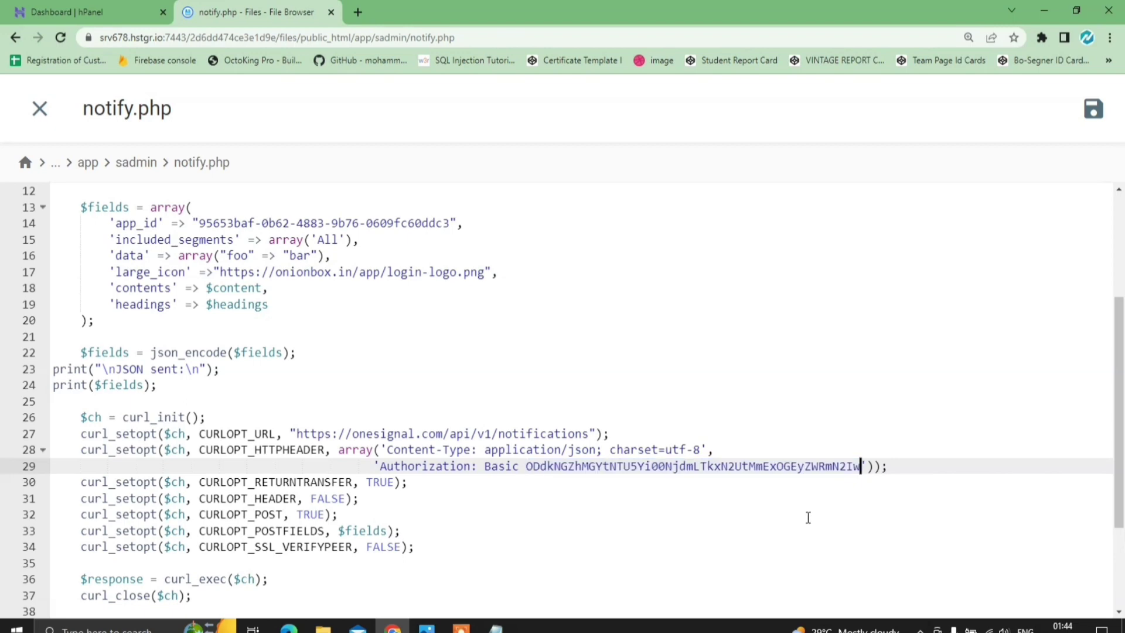
{"action": "key", "text": "ctrl+s"}
{"action": "left_click", "coordinate": [39, 108]}
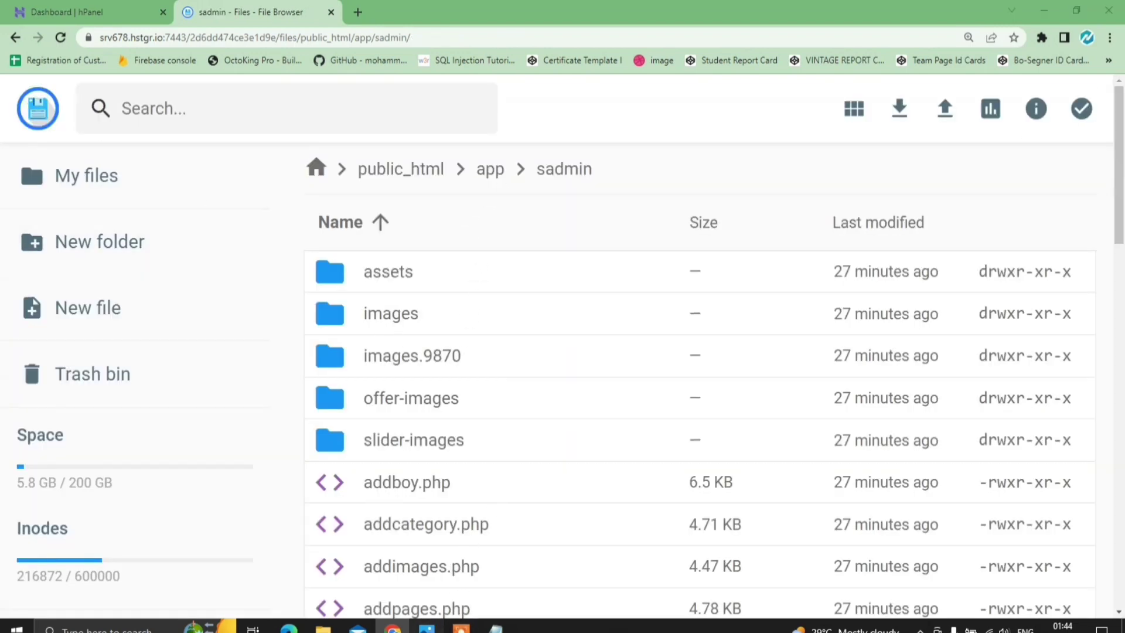
{"action": "left_click", "coordinate": [426, 628]}
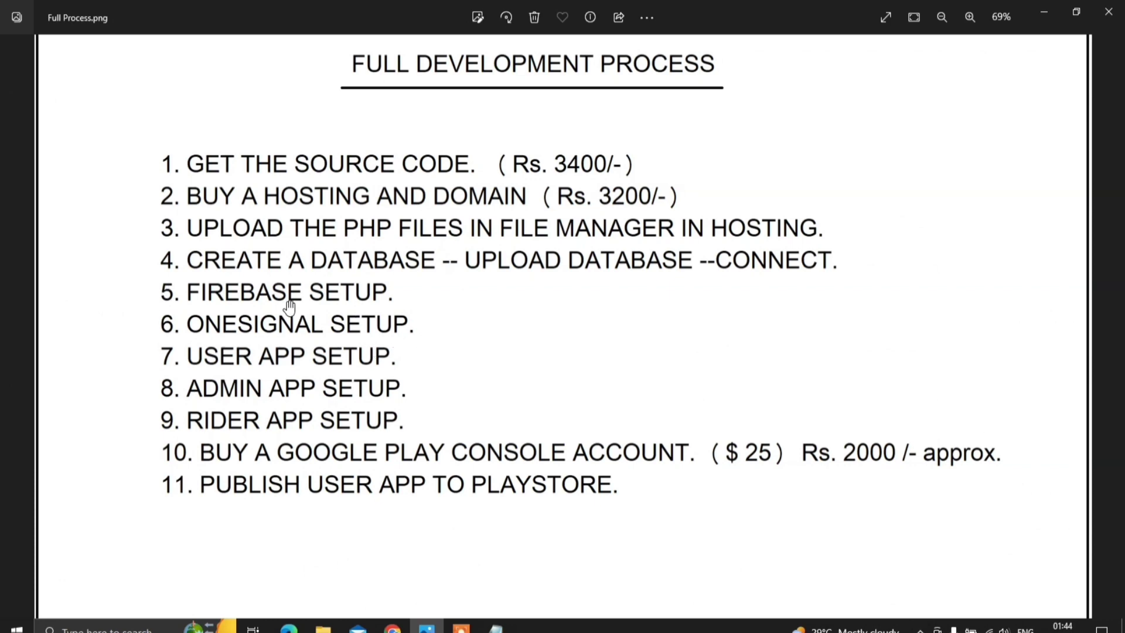